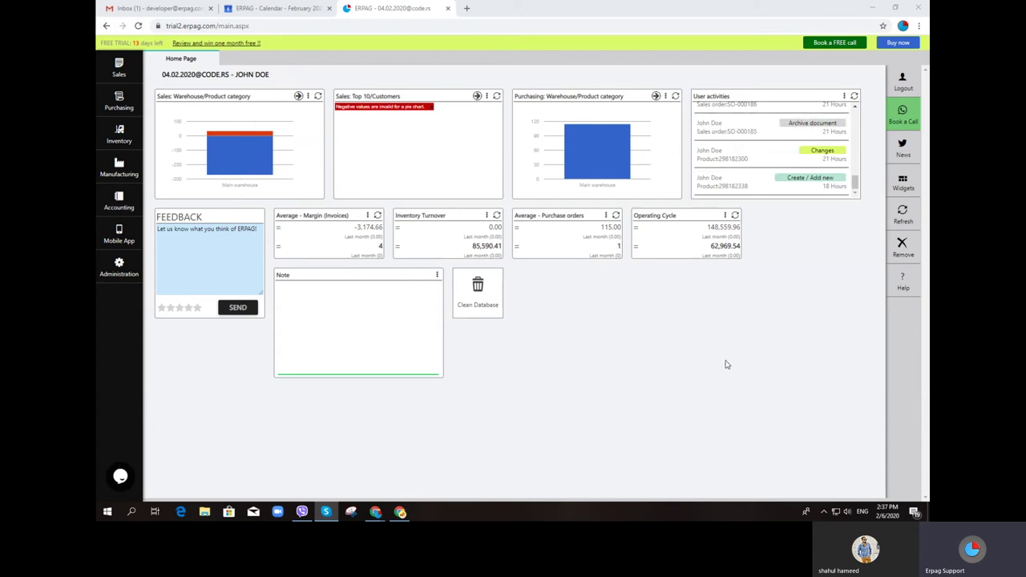
Turn on the Map widget on the dashboard
click(897, 184)
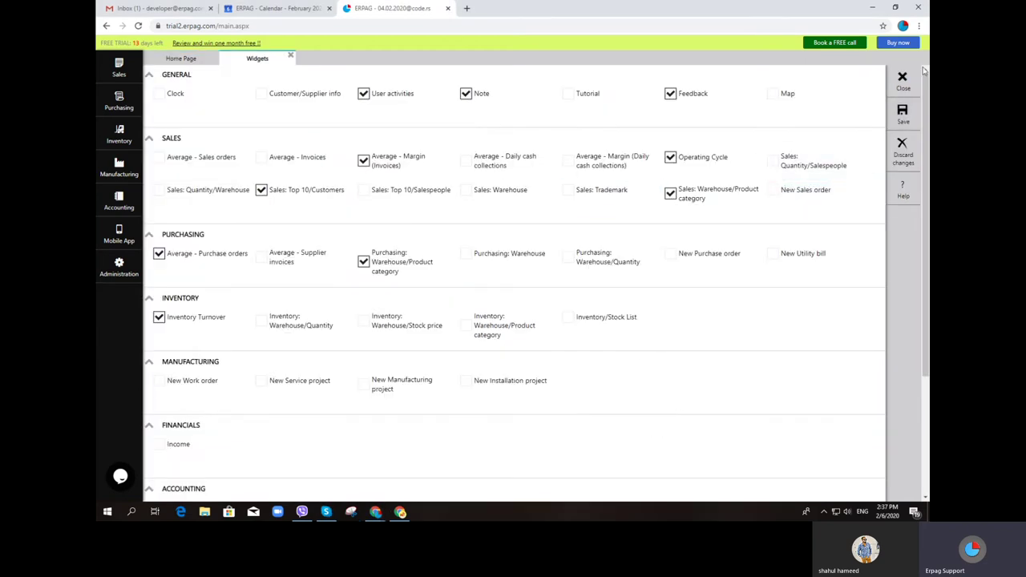
click(774, 94)
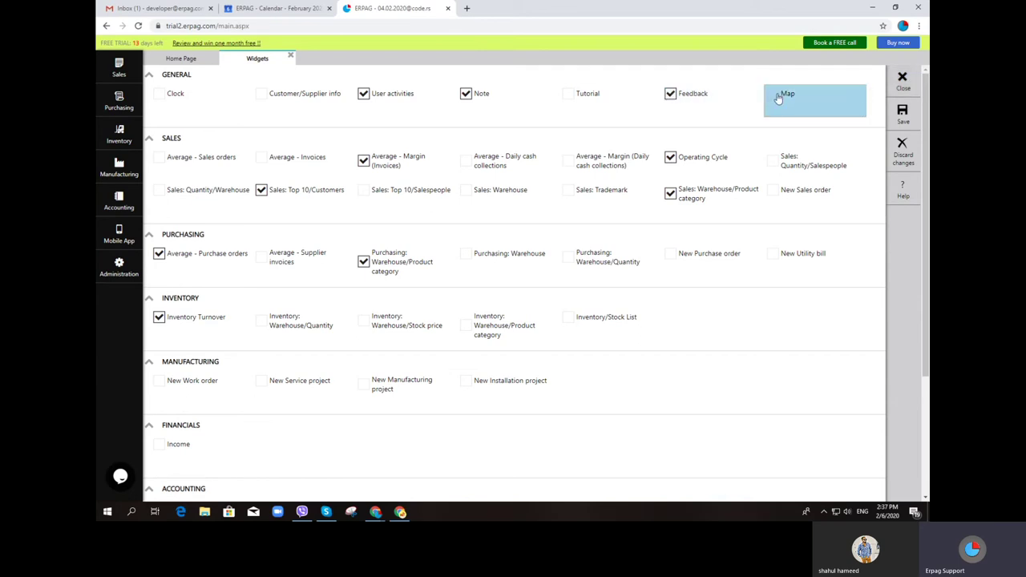
click(904, 78)
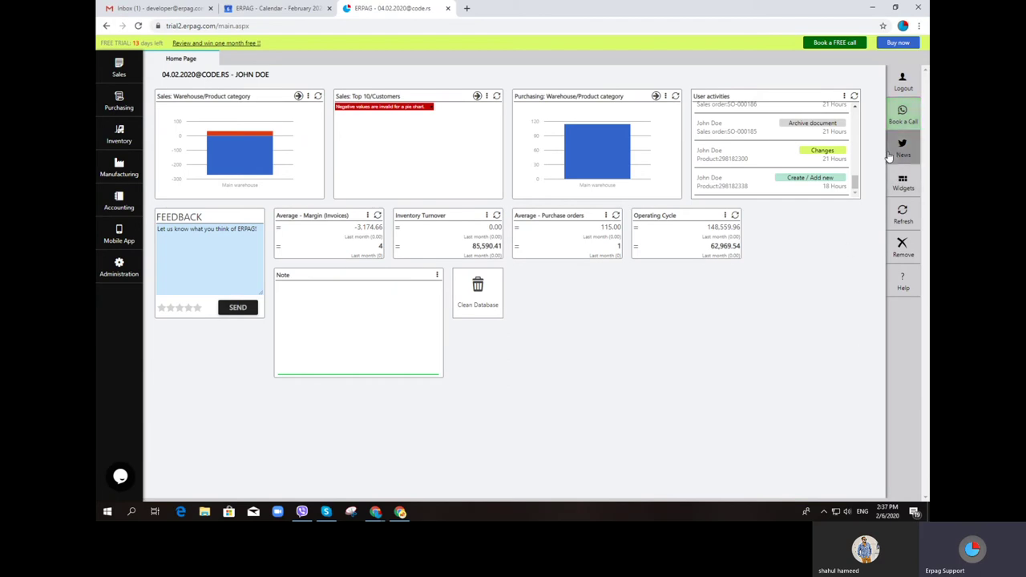
Scroll through the ERPAG news feed, then close it
click(890, 156)
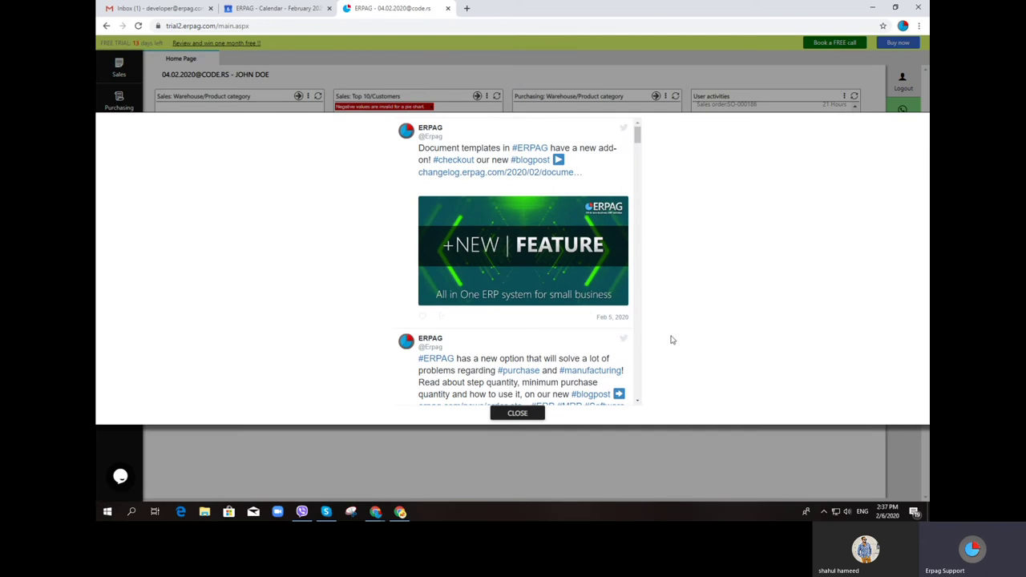
scroll(565, 336, down, 1)
scroll(565, 337, down, 3)
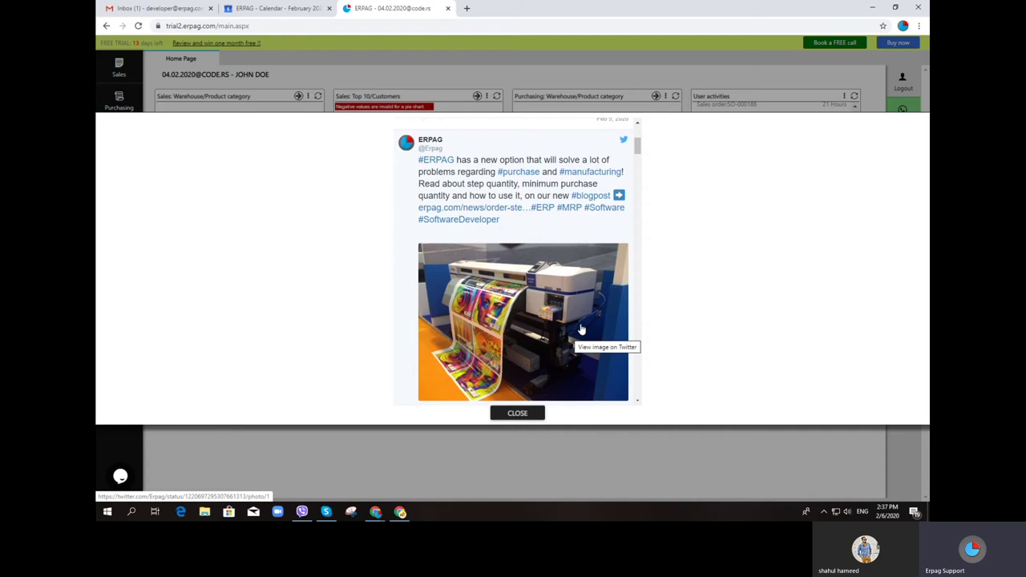
click(518, 414)
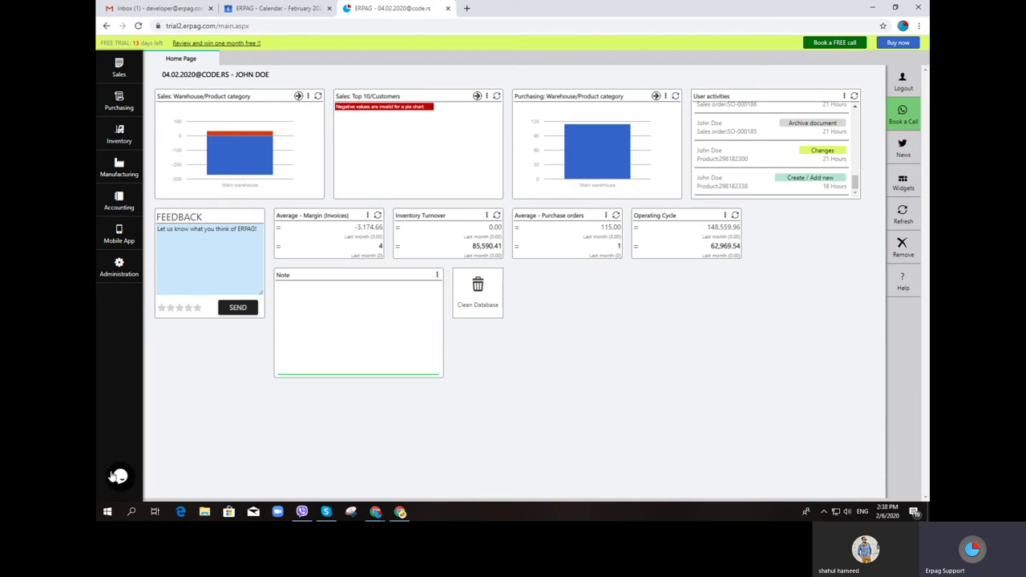
Check the live support chat, then bring up the Sales module's menu
click(120, 476)
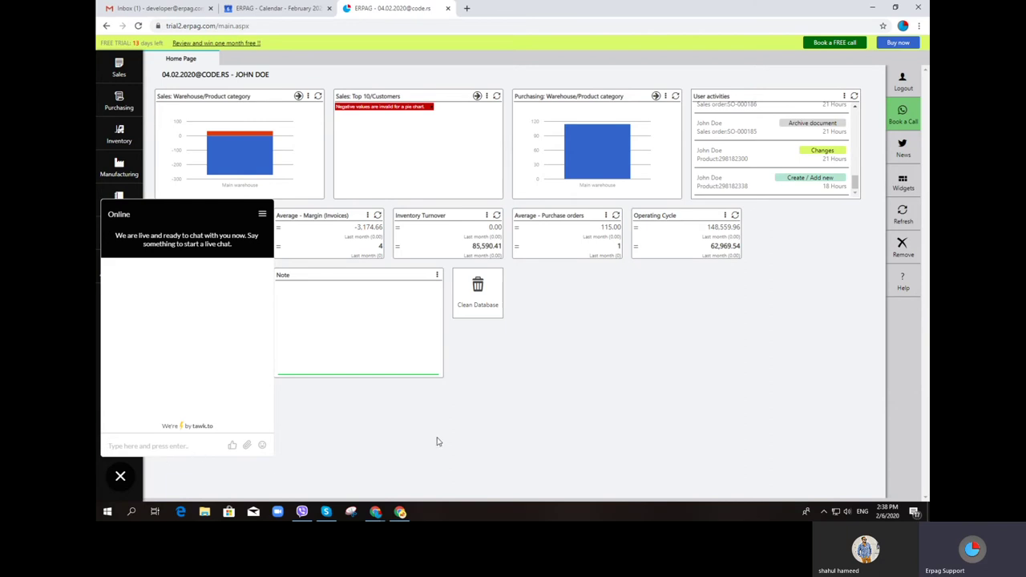
click(121, 479)
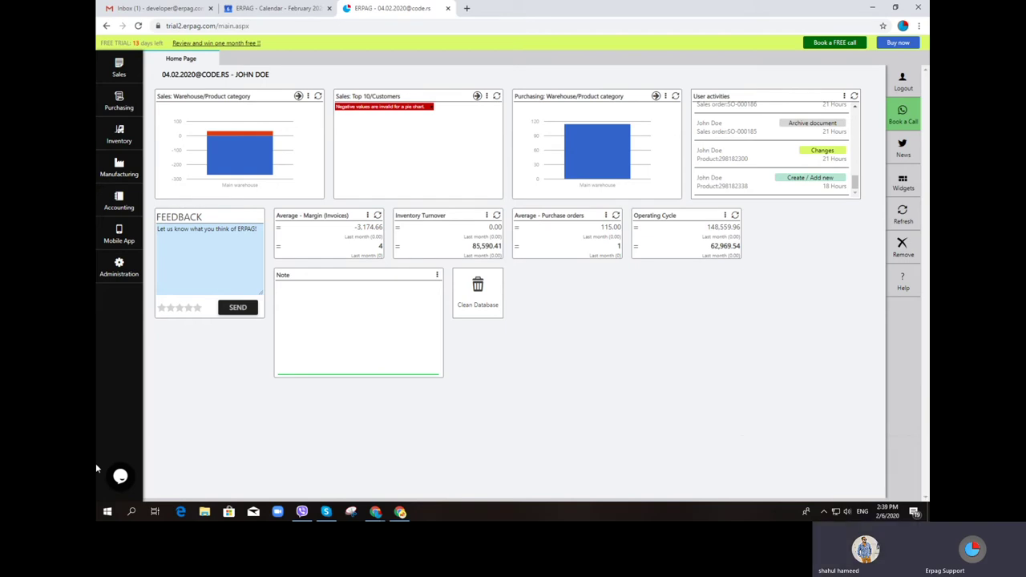
click(118, 68)
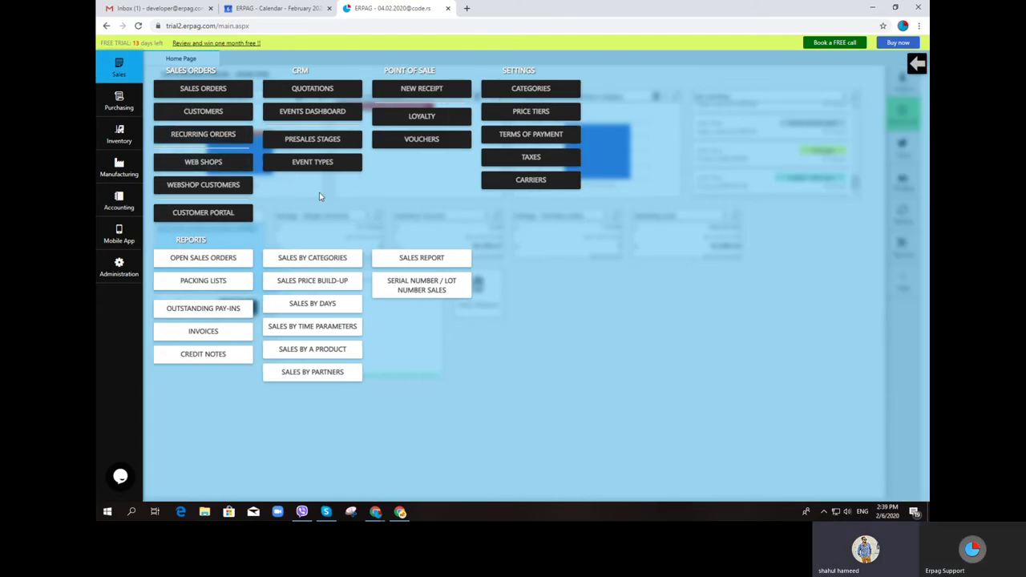
Open sales order SO-000189 (202.00, one Raw 1) from the sales orders list
click(223, 95)
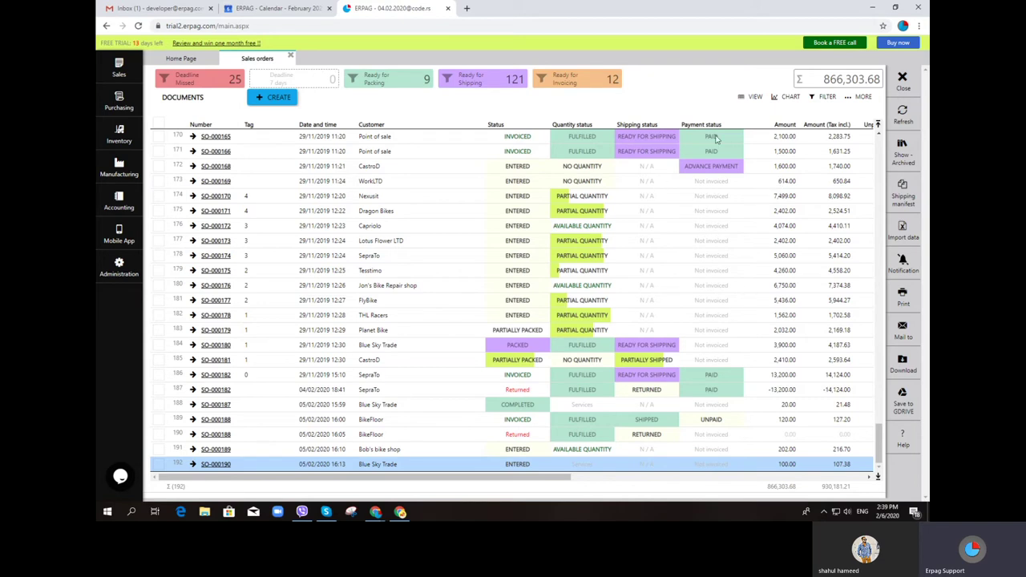
click(854, 103)
click(217, 451)
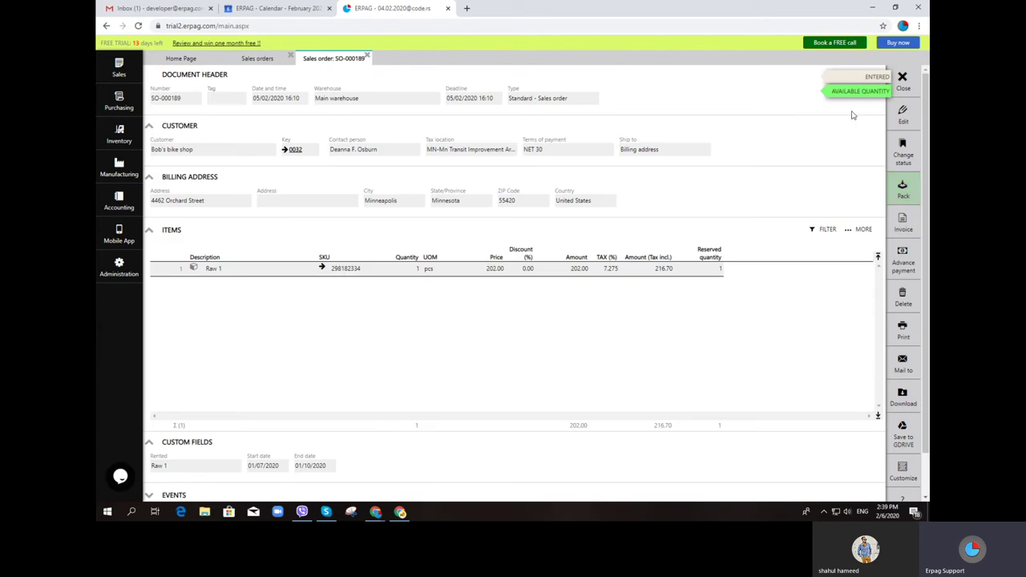
Create and post a packing list for SO-000189, then review its packed items
click(914, 196)
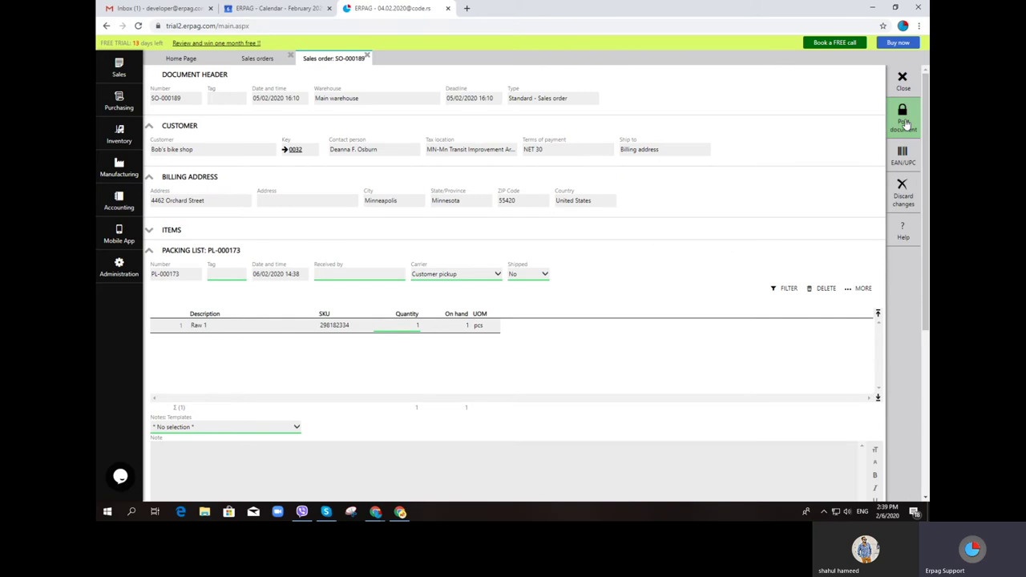
click(904, 121)
click(473, 298)
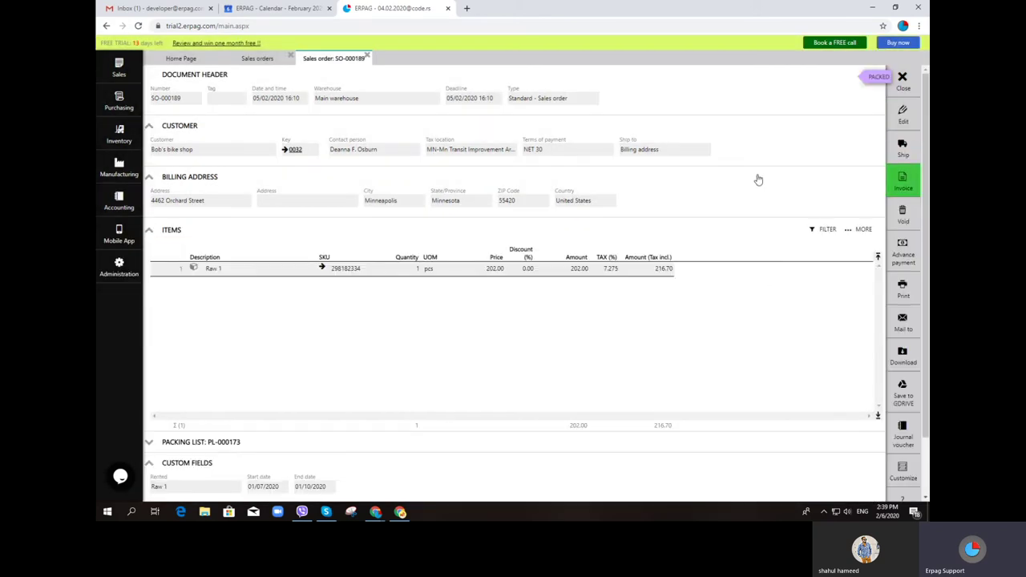
click(156, 442)
click(149, 442)
scroll(153, 417, down, 1)
click(149, 375)
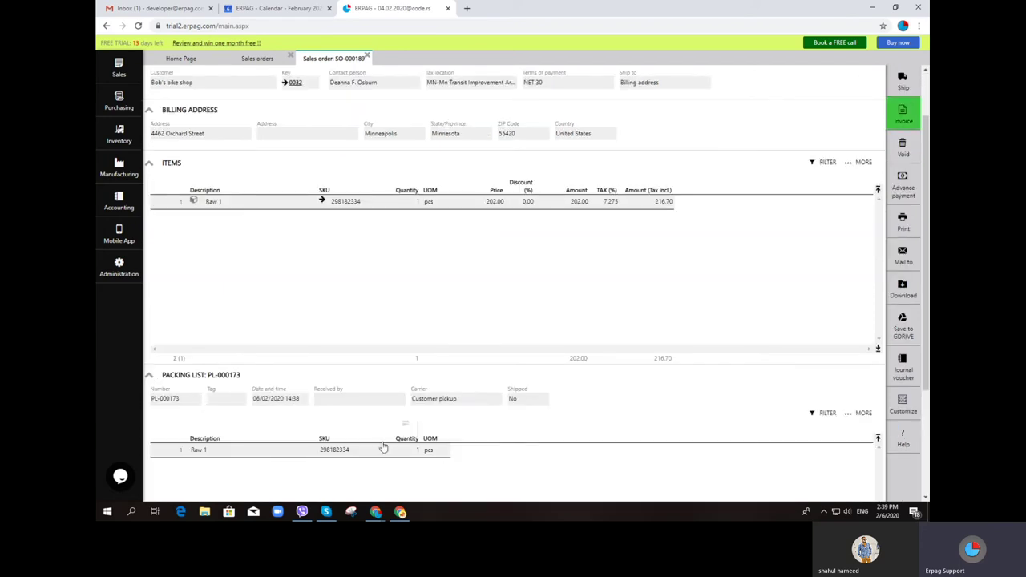
scroll(769, 240, up, 1)
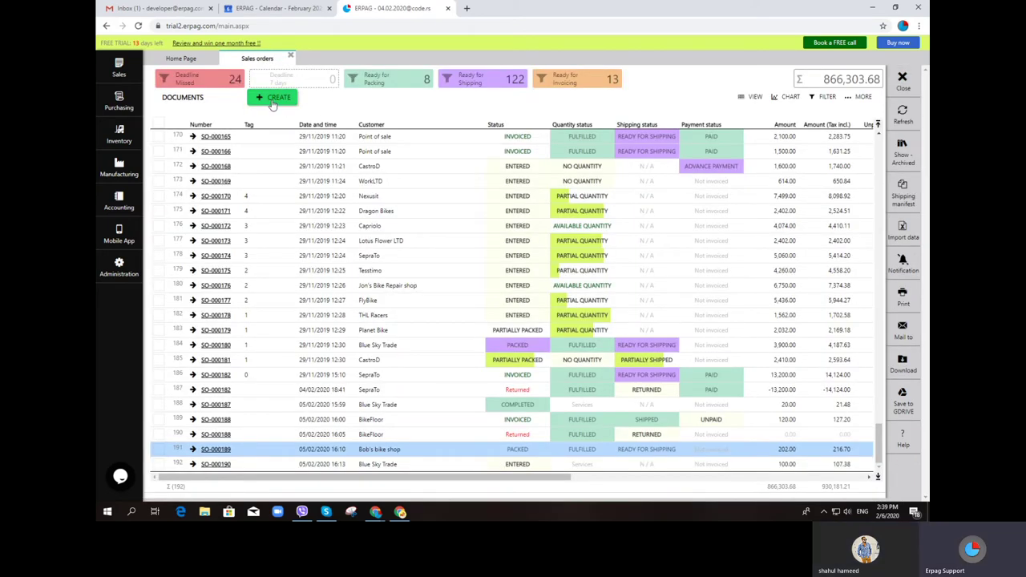
Start a new sales order for Capriolo with a Raw 1 item line
click(273, 100)
click(270, 149)
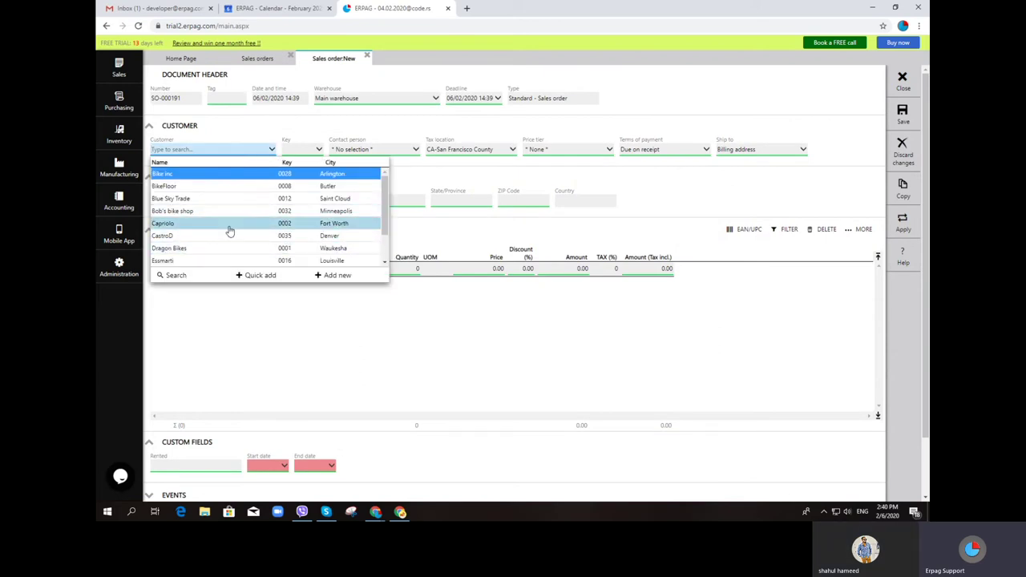
click(230, 224)
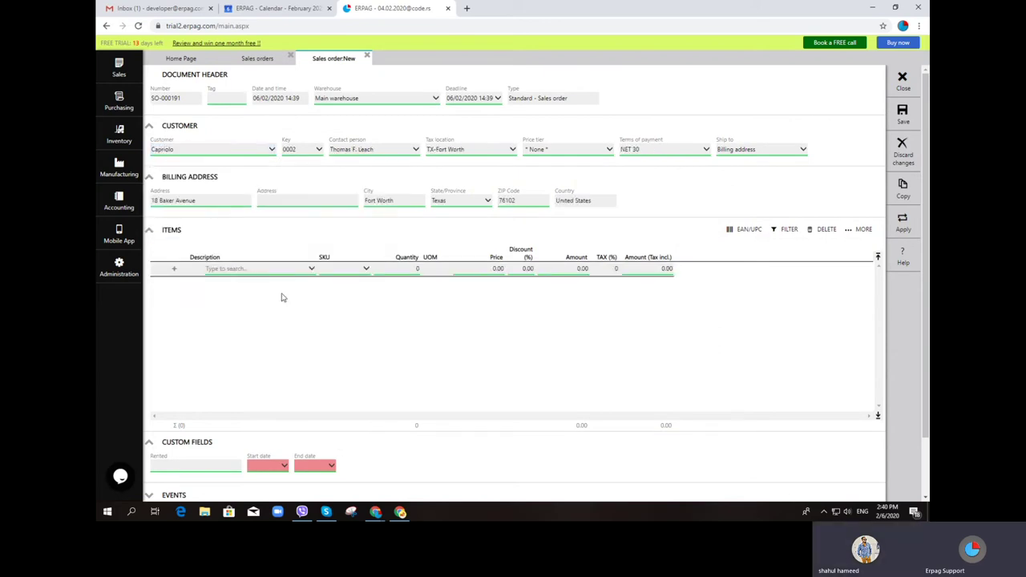
click(290, 271)
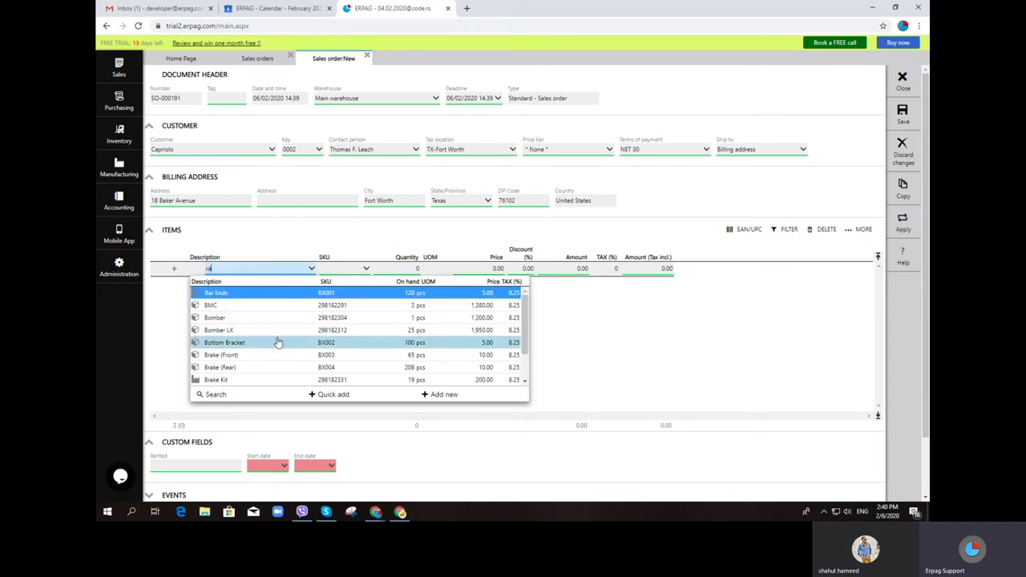
text(ra)
click(300, 318)
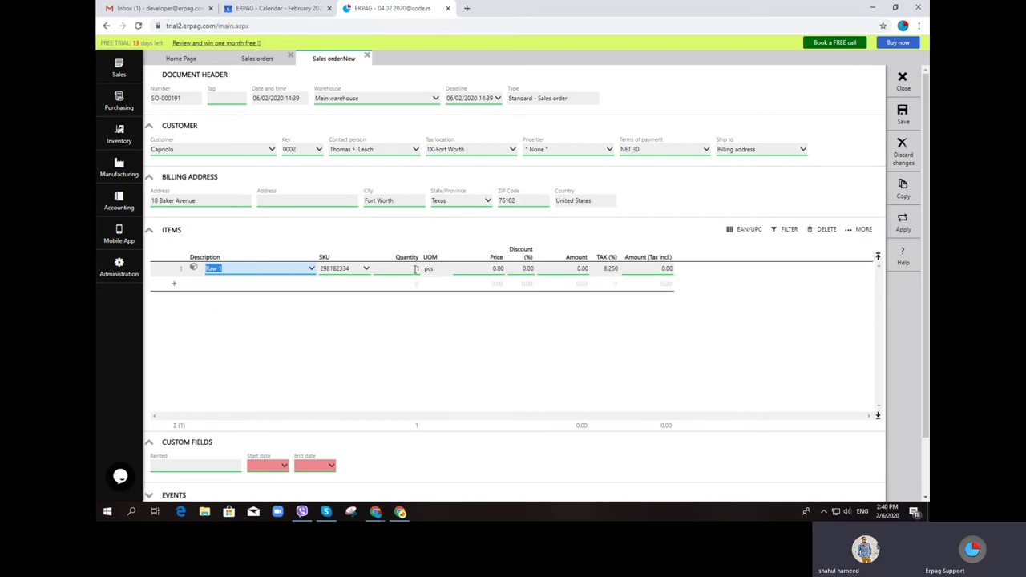
Price the Raw 1 line at 23.00, save order SO-000191, and reopen it for editing
click(485, 268)
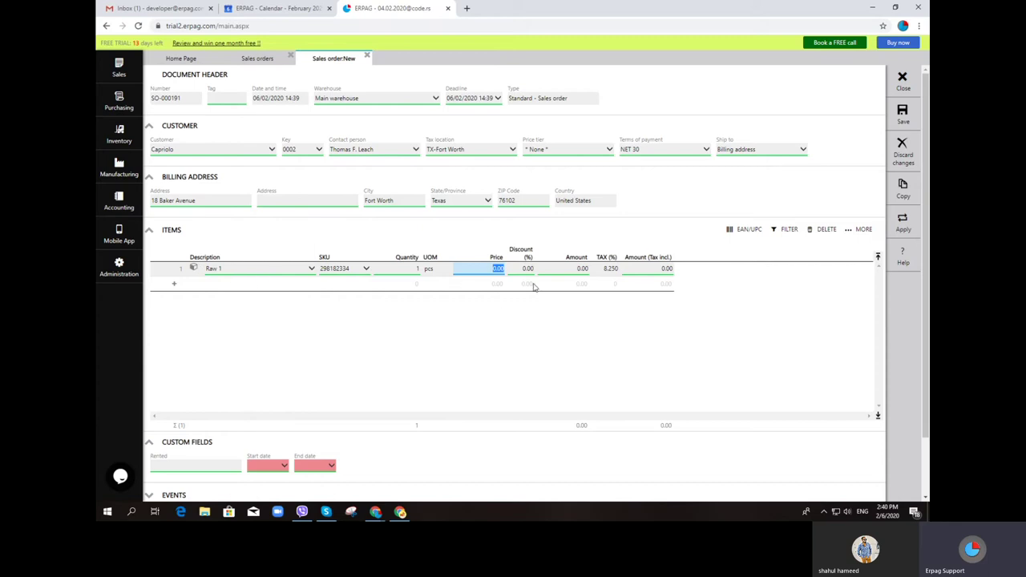
text(23)
key(Return)
click(902, 112)
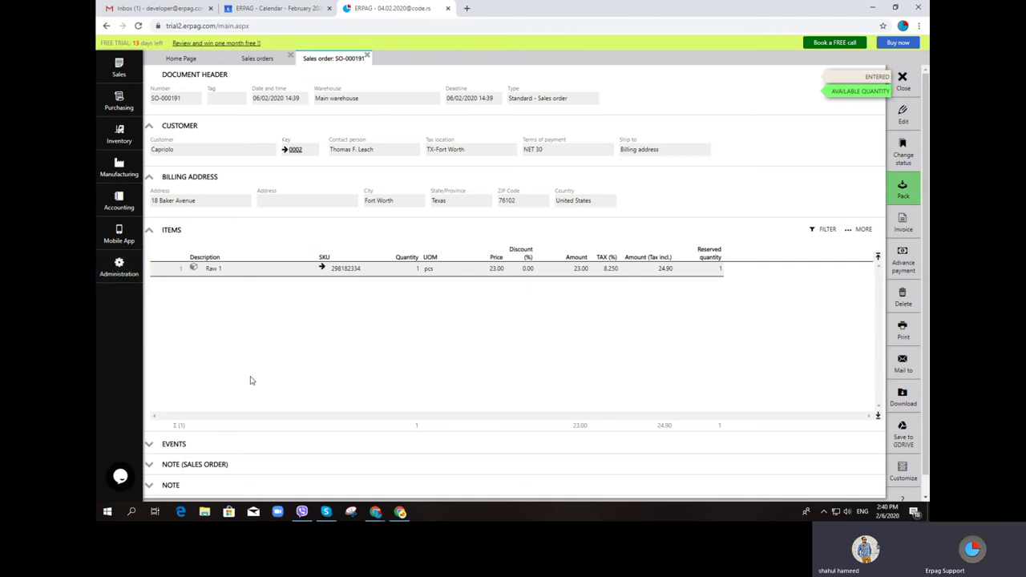
click(904, 119)
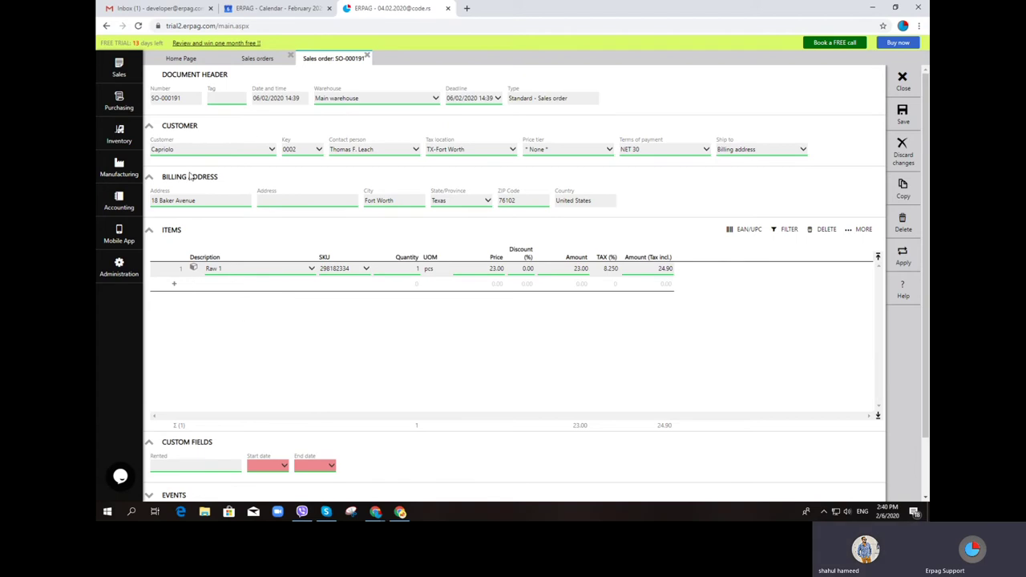
Start a new kit from the Inventory products and services list
click(128, 136)
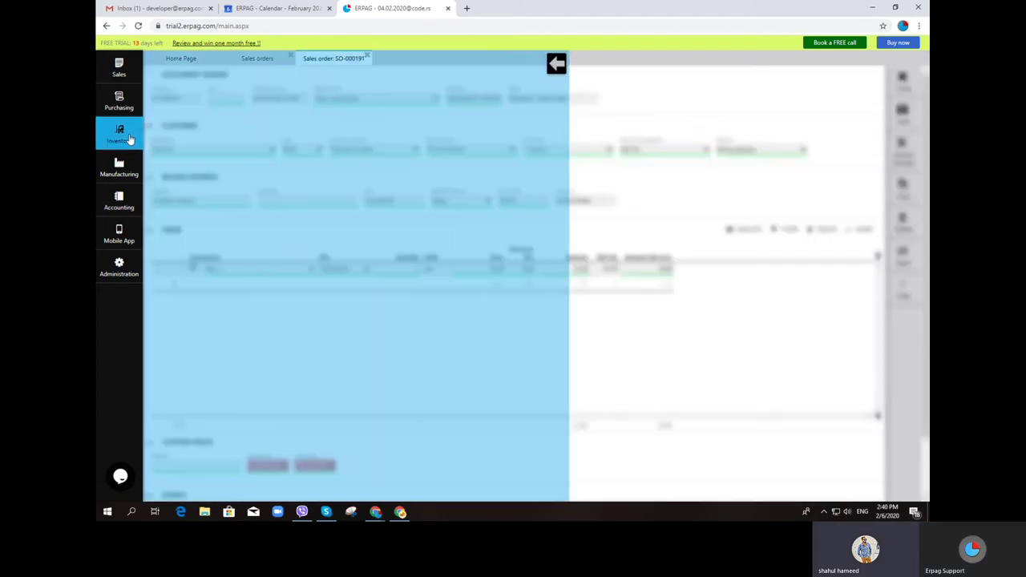
click(169, 90)
click(283, 97)
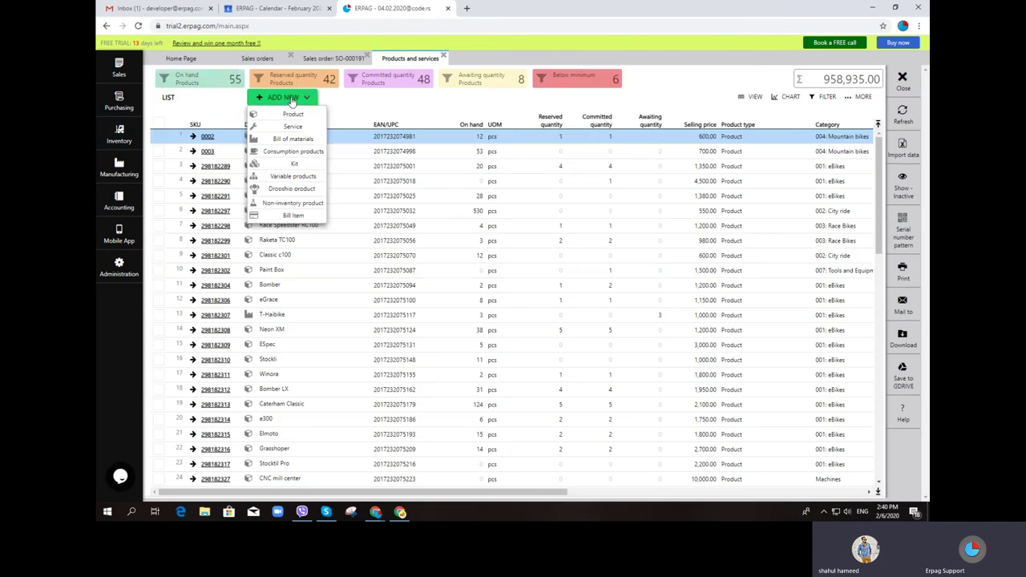
click(304, 164)
Add Chain, Cassette and Classic c100 as the kit's assembly parts
click(294, 269)
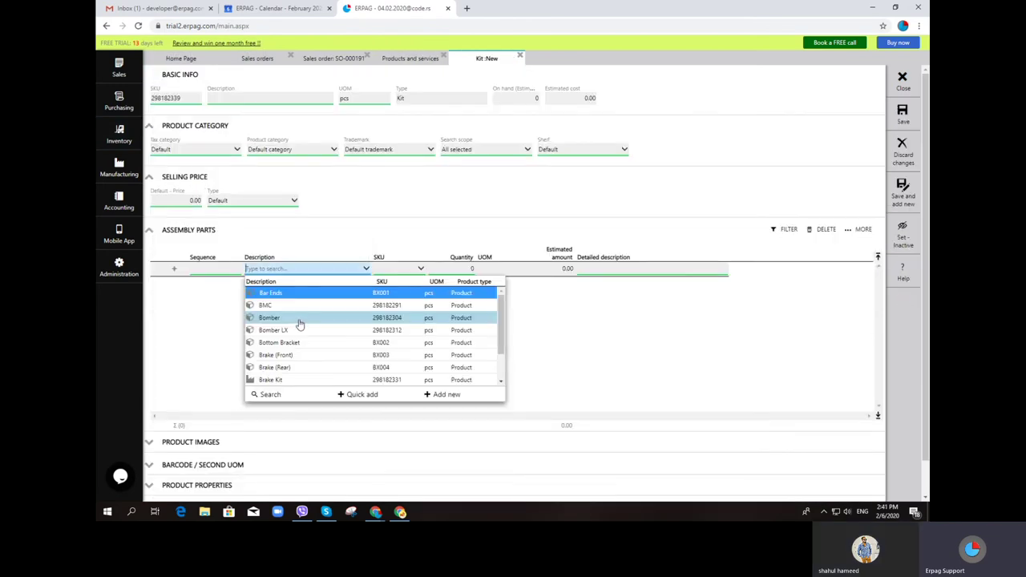
click(294, 269)
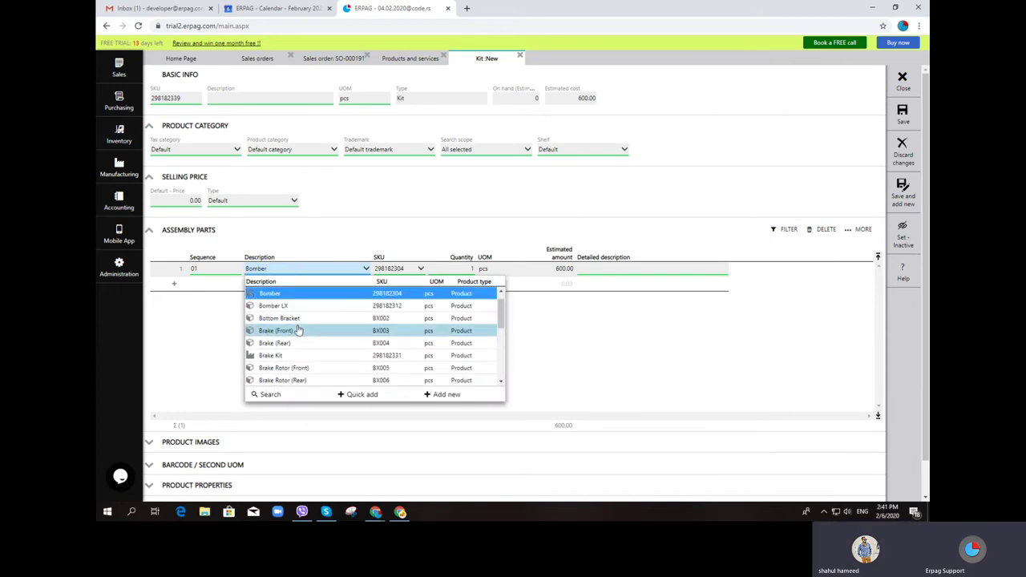
text(r)
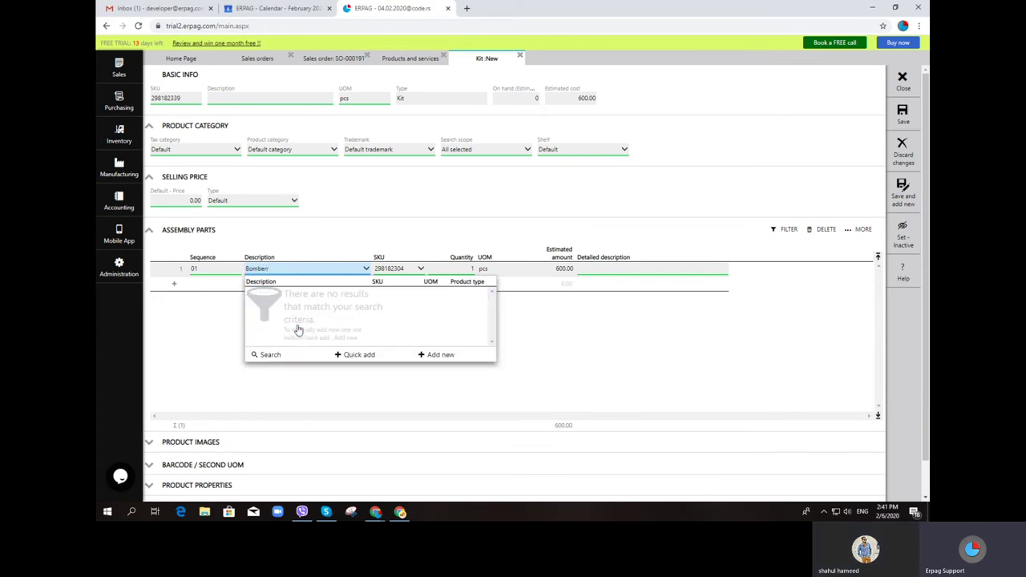
key(ctrl+a)
text(c)
click(295, 332)
click(287, 287)
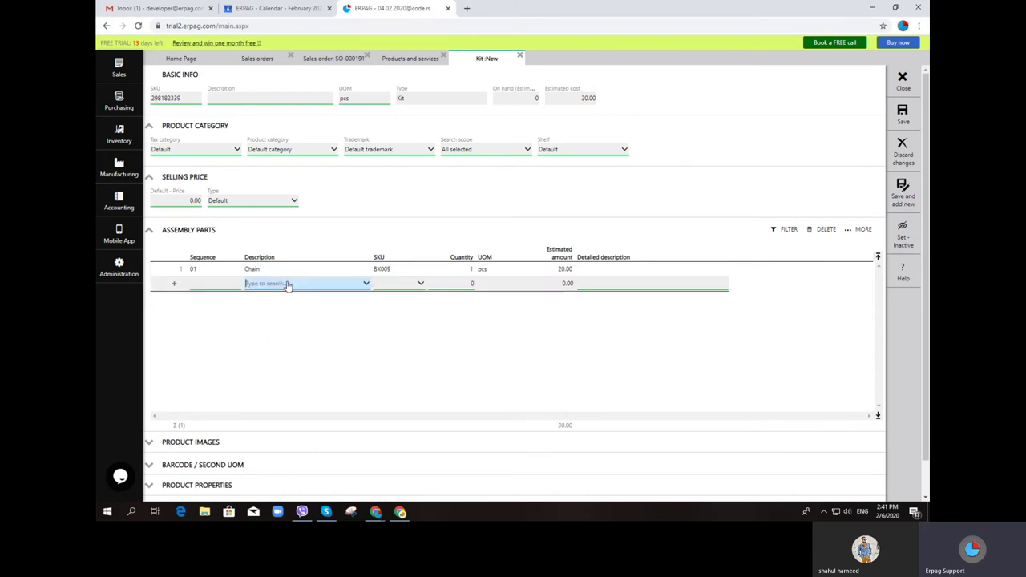
click(289, 325)
text(c)
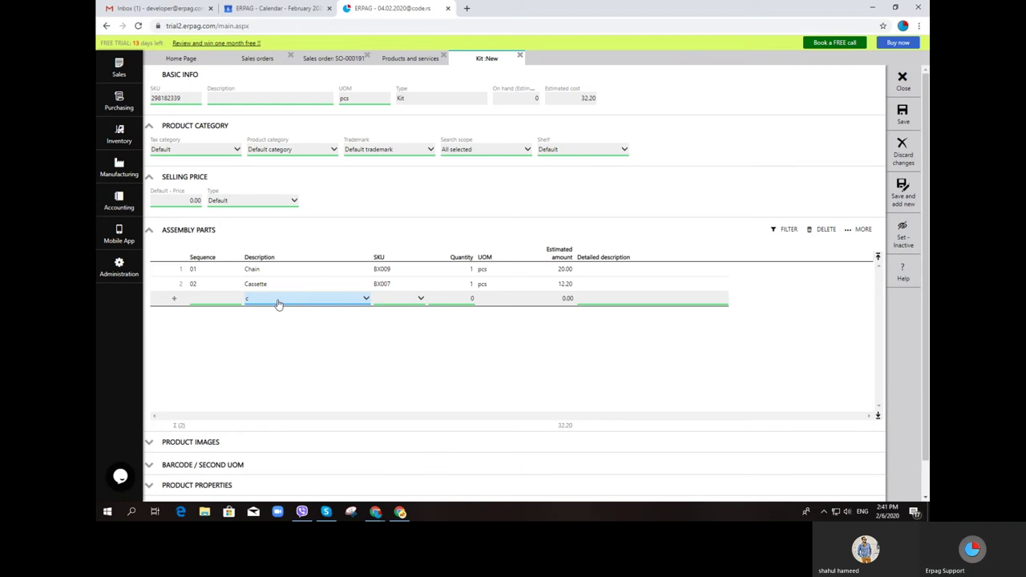
click(290, 385)
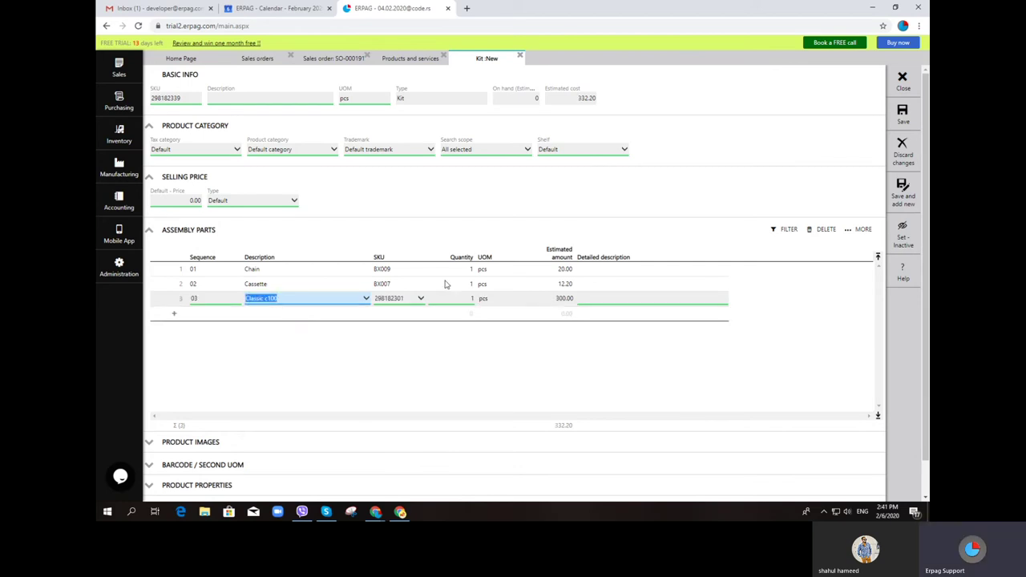
Give the kit the description 'test' and save it
click(272, 100)
text(test)
click(903, 115)
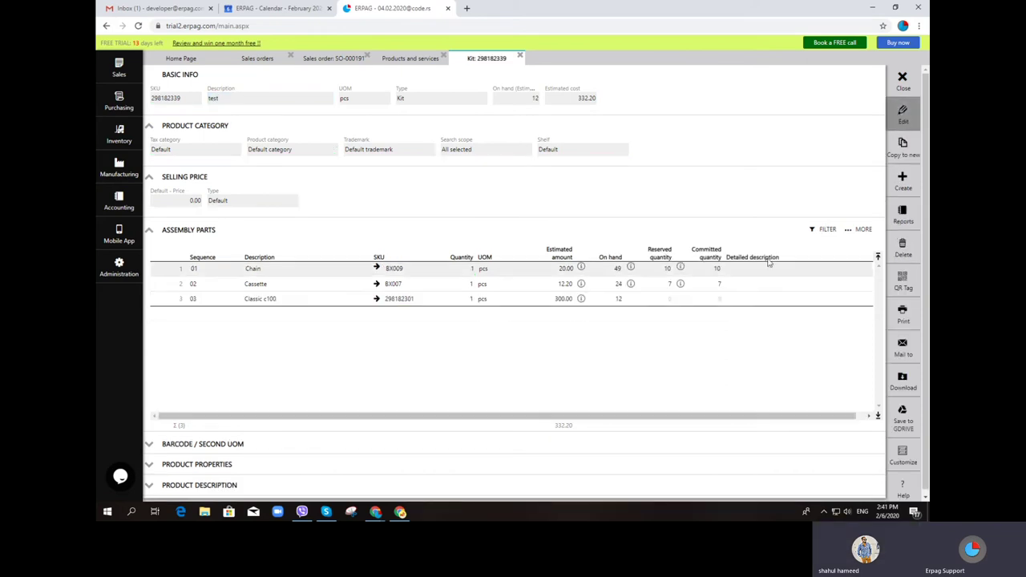
Add CNC mill center and Crankset as the kit's fourth and fifth parts and save
click(903, 115)
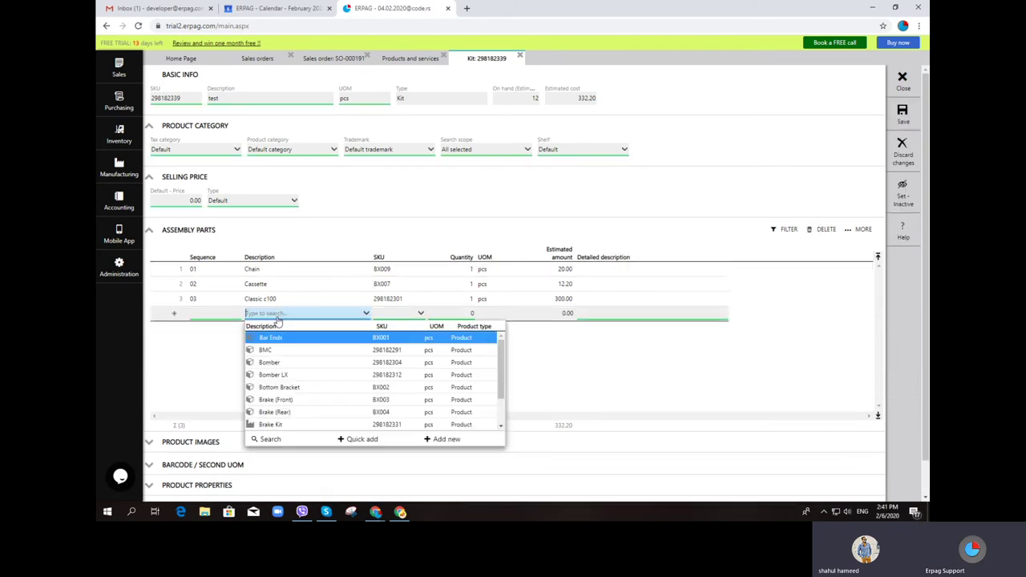
text(c)
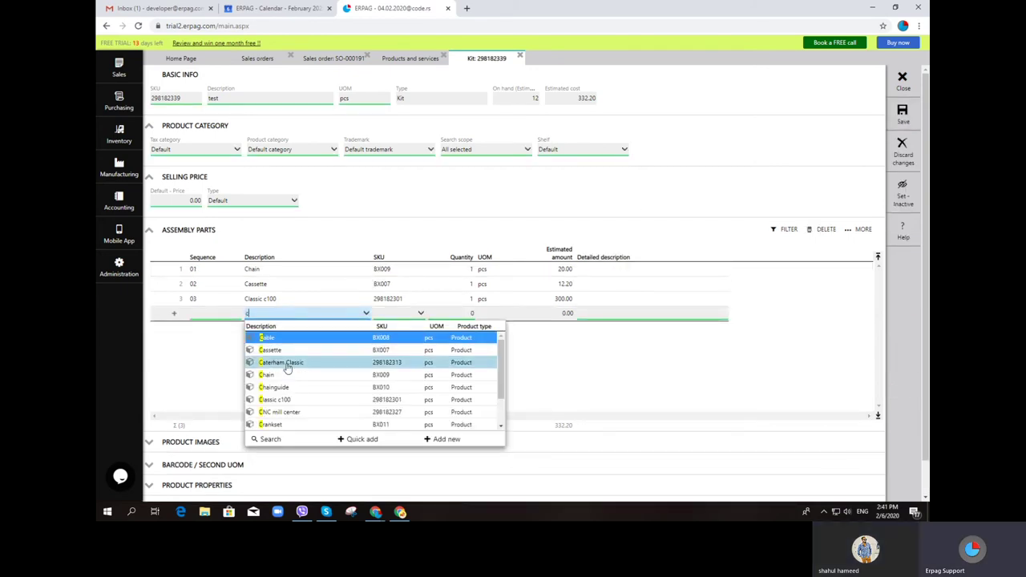
click(289, 372)
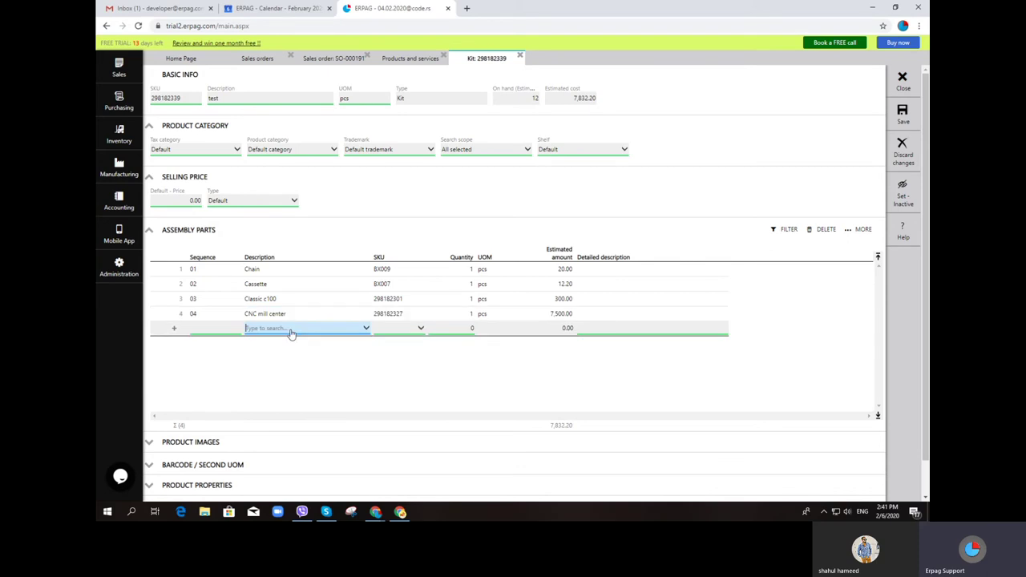
text(c)
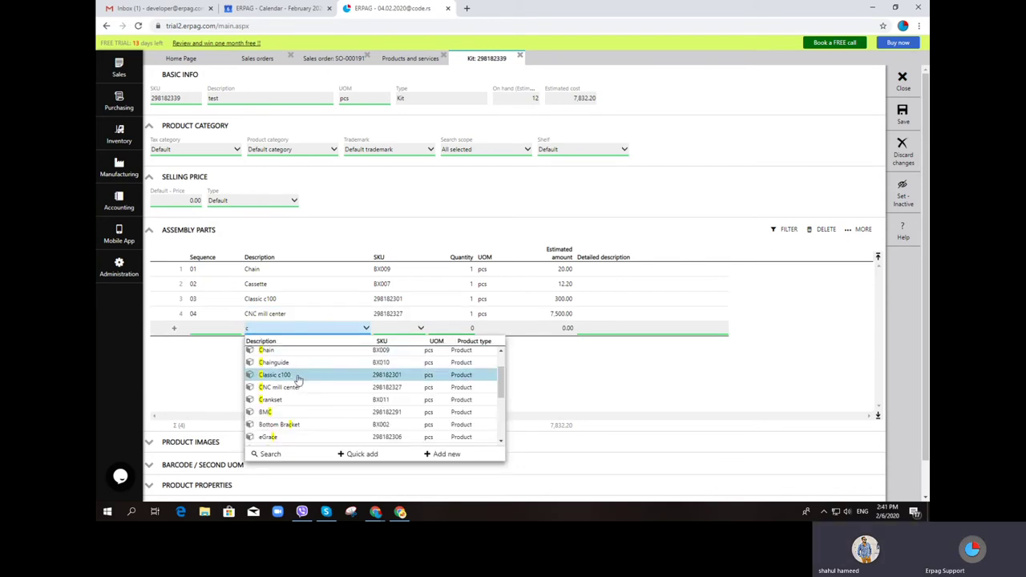
scroll(295, 378, down, 2)
scroll(303, 401, up, 2)
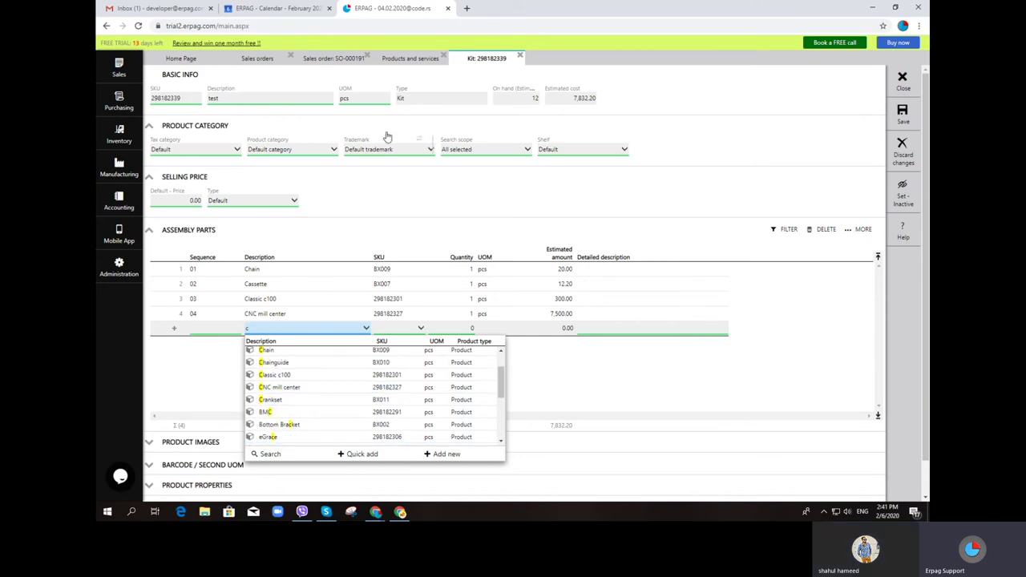
click(341, 398)
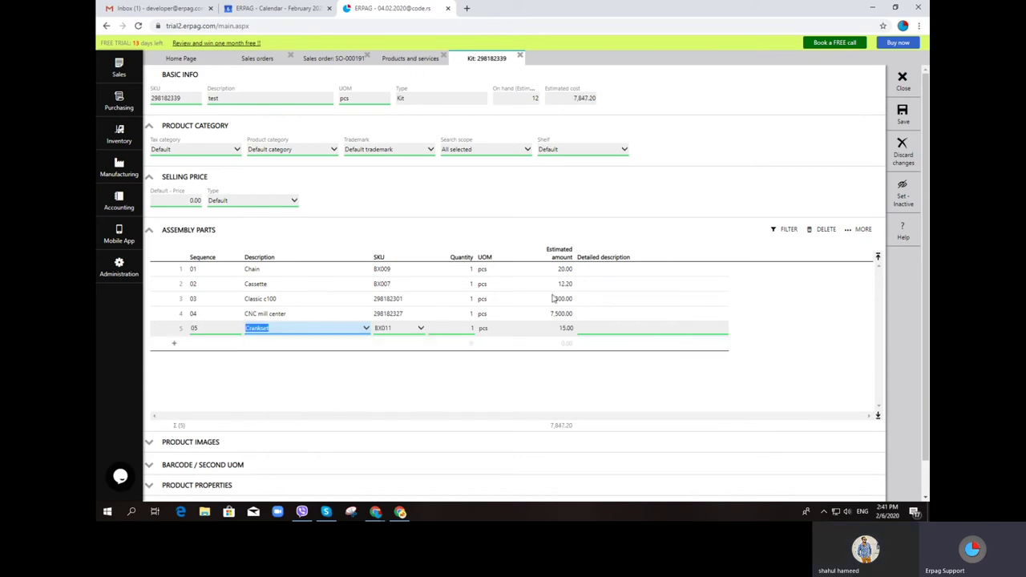
click(903, 115)
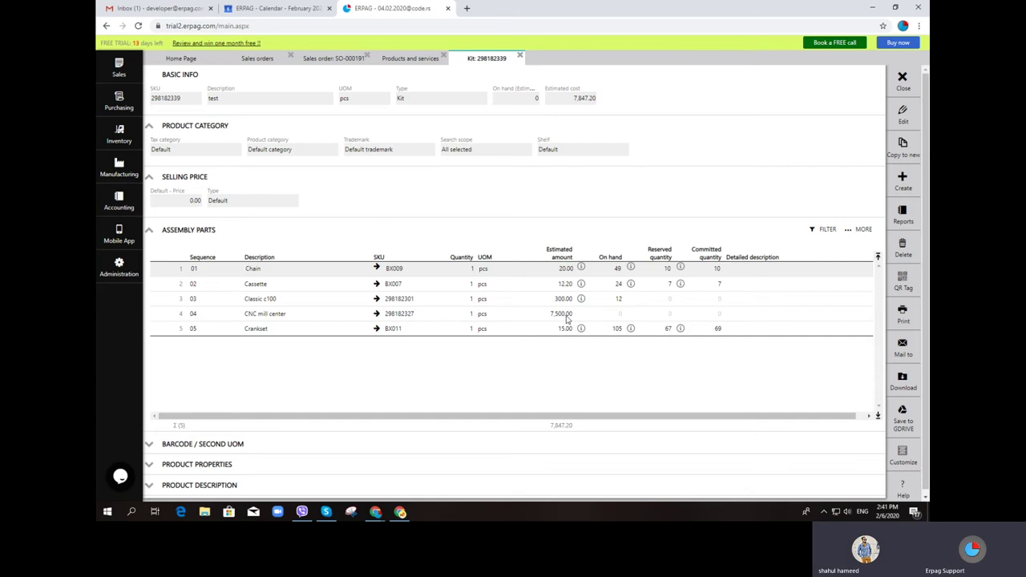
Replace CNC mill center with eGrace and save the kit at 1,147.20
click(896, 122)
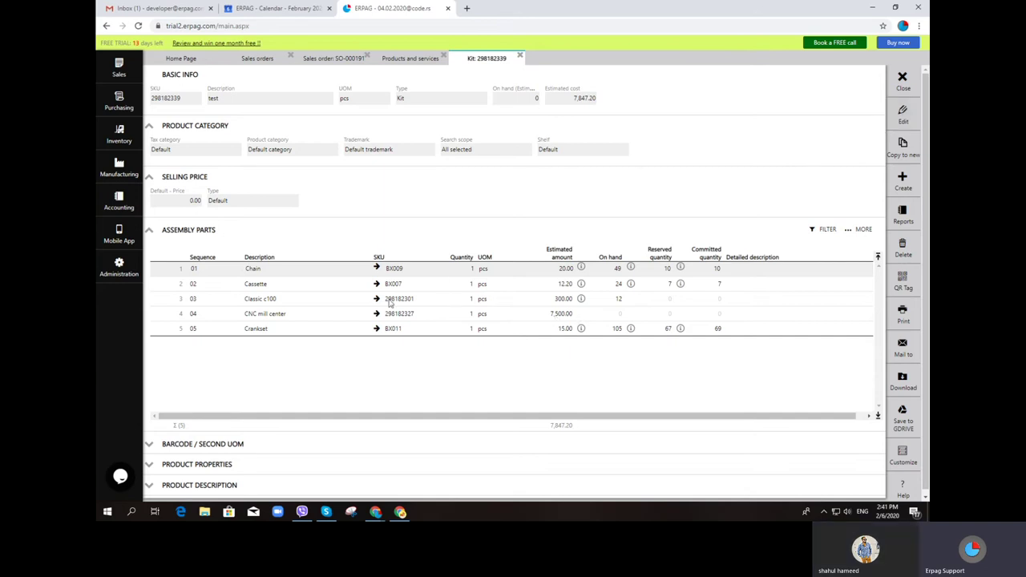
click(302, 315)
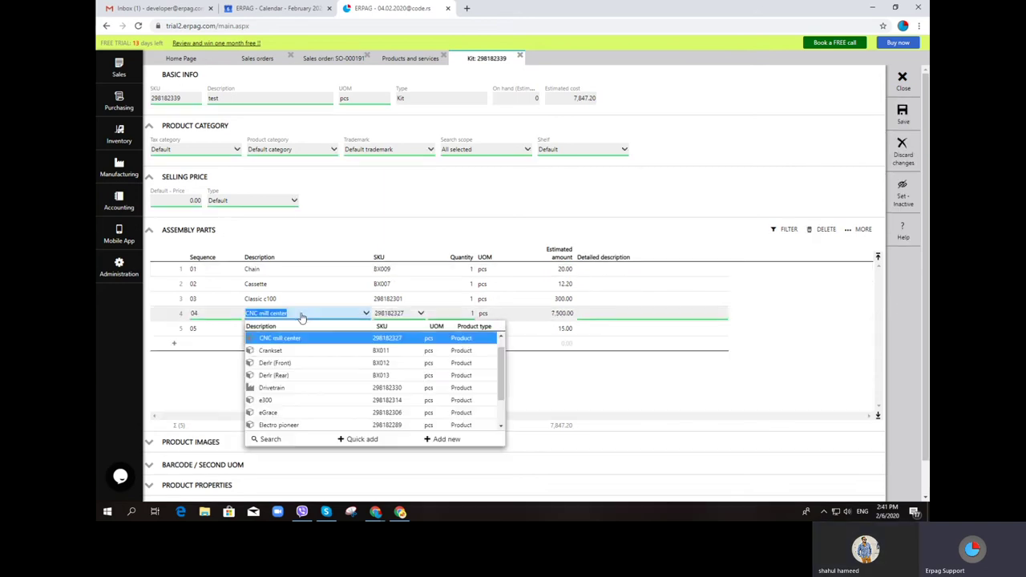
click(317, 412)
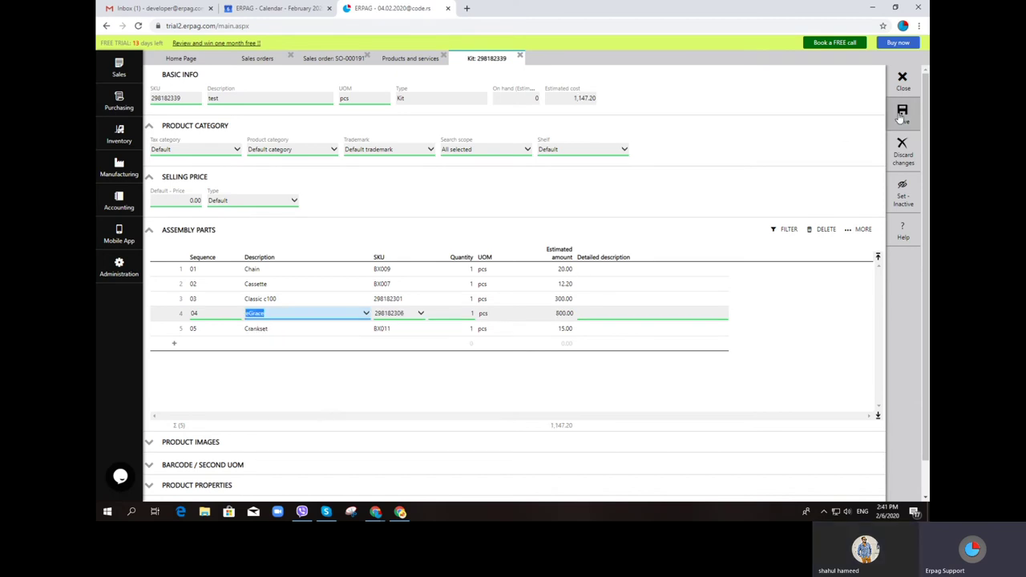
key(ctrl+s)
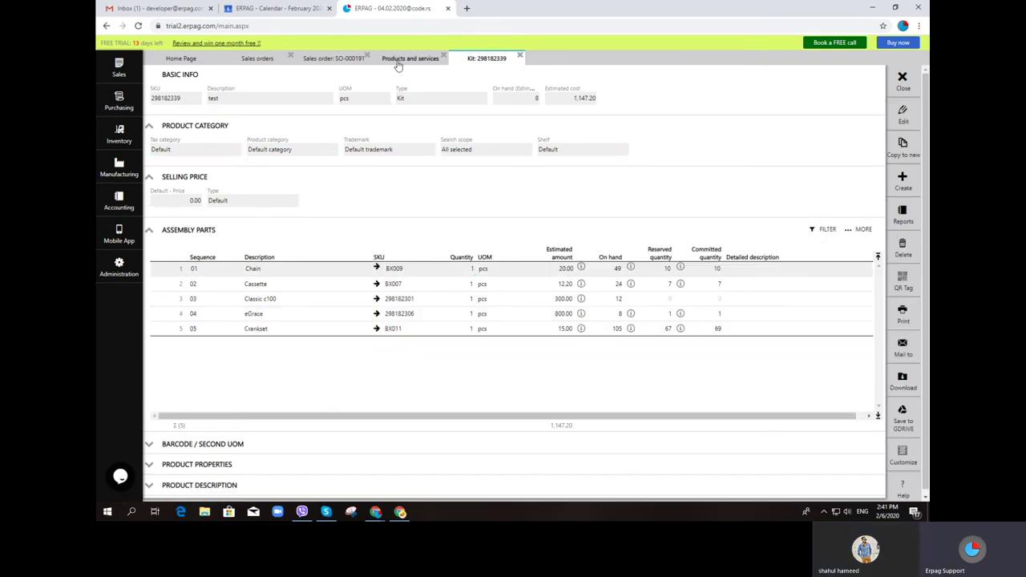
click(405, 61)
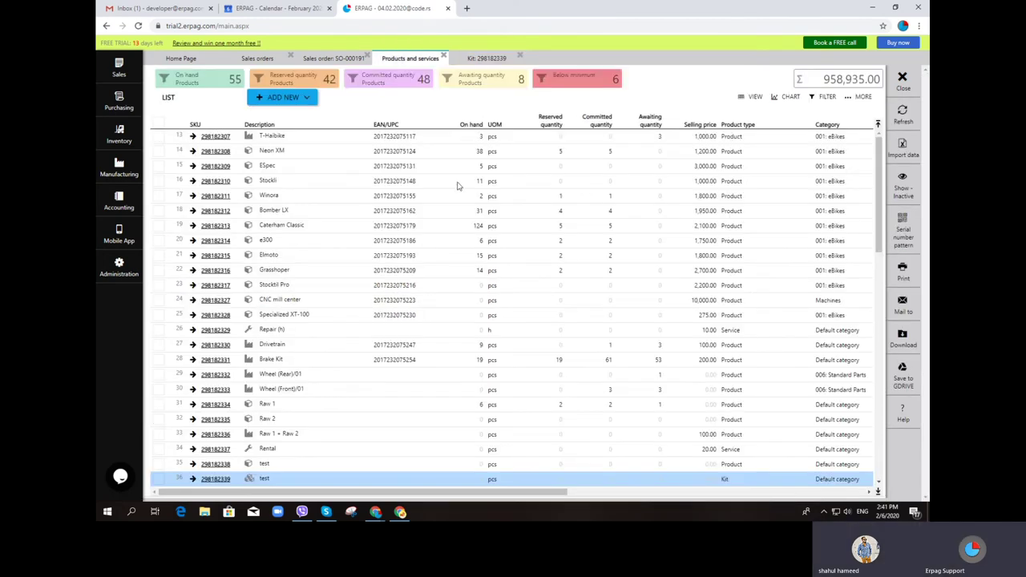
Return to kit 298182339's detail page from the products list
click(486, 59)
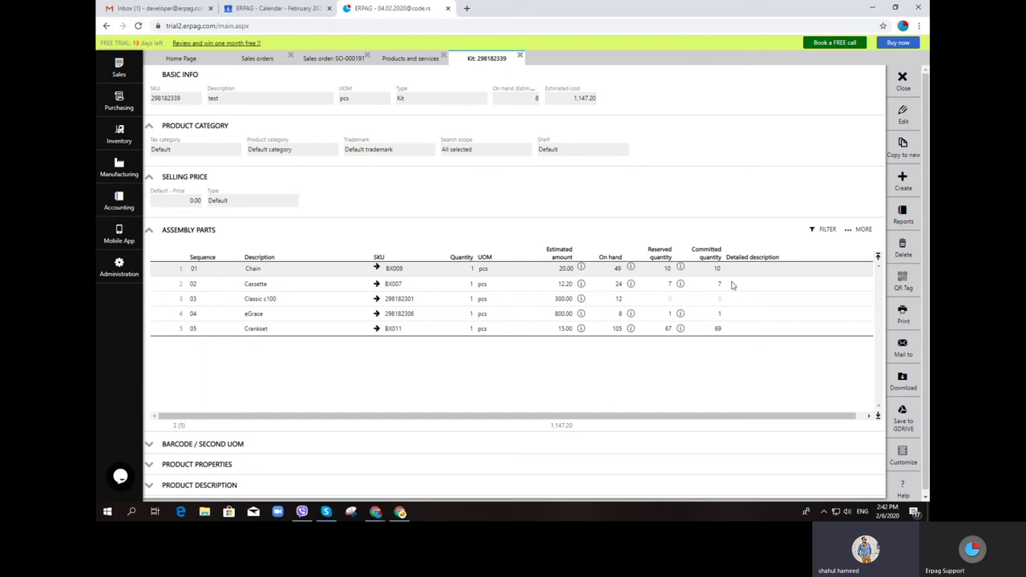
From the kit page, create SO-000192 for Bob's bike shop at 5,000.00 (5,363.75 with tax) and save
mouse_move(889, 175)
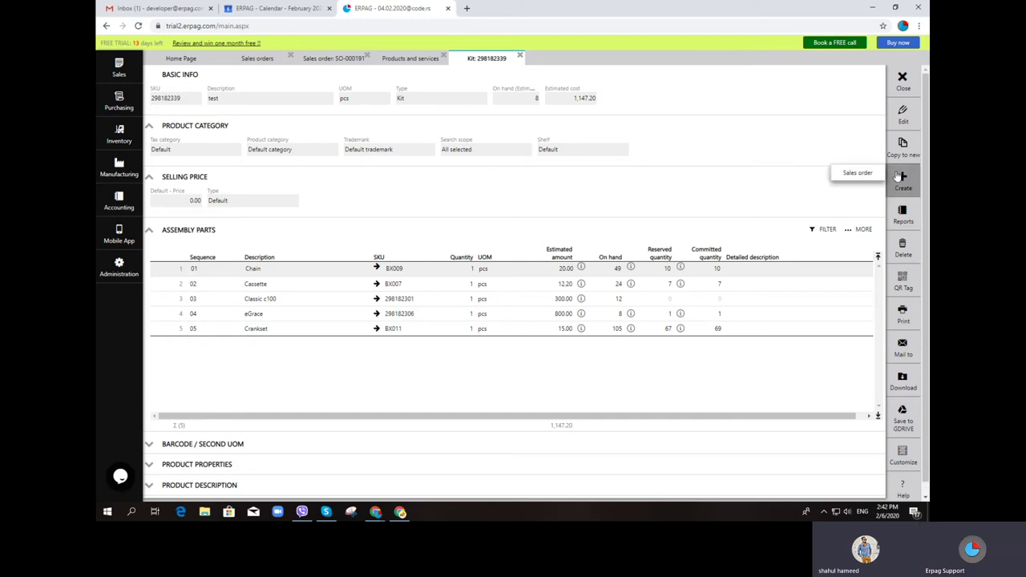
click(869, 175)
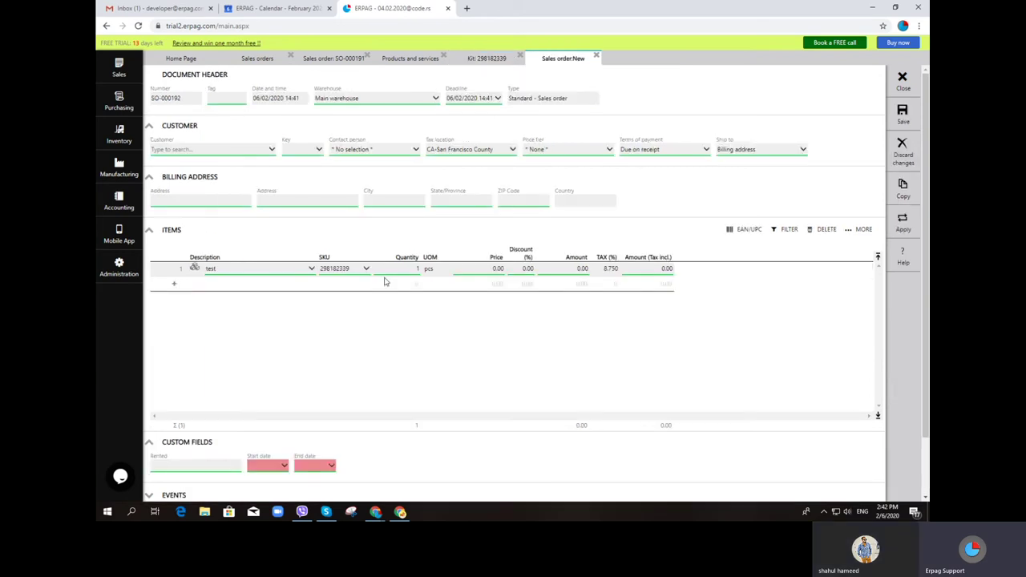
click(234, 150)
click(224, 212)
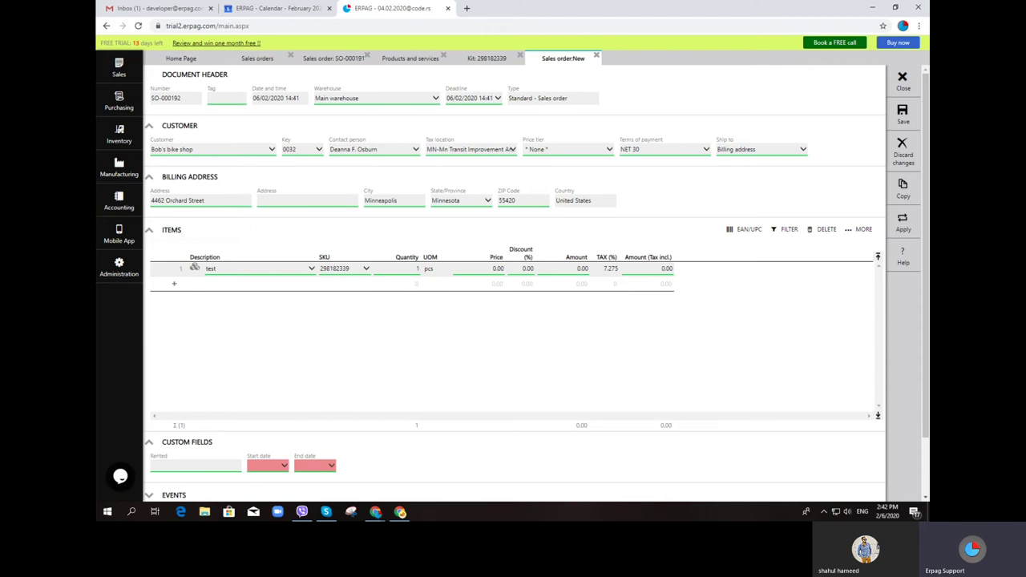
click(902, 113)
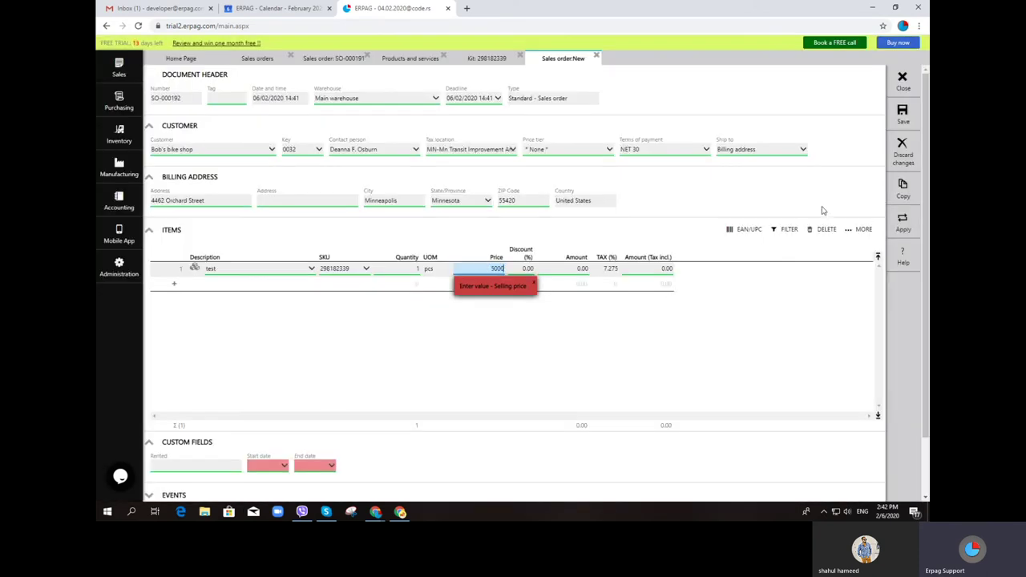
key(Tab)
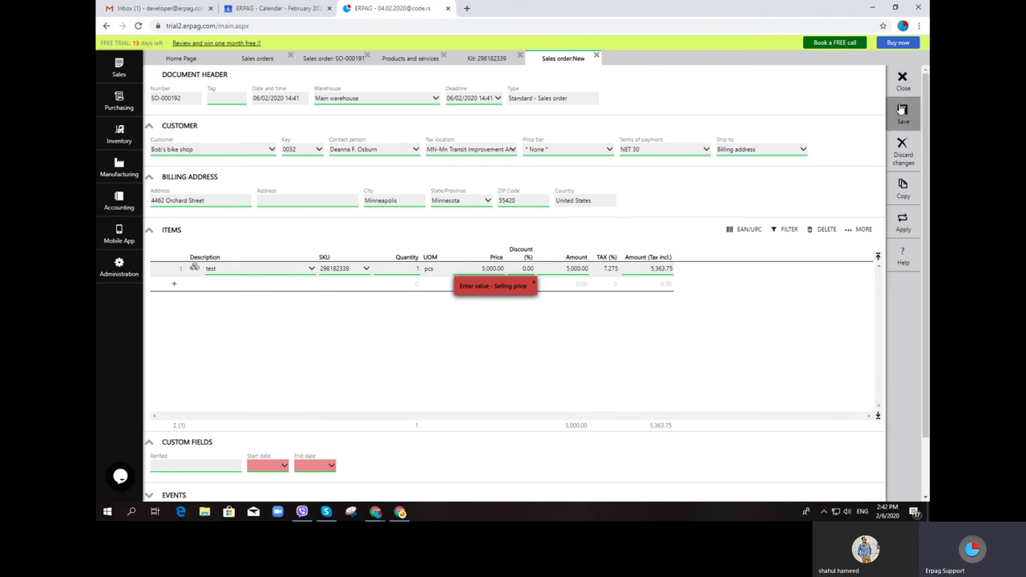
click(902, 110)
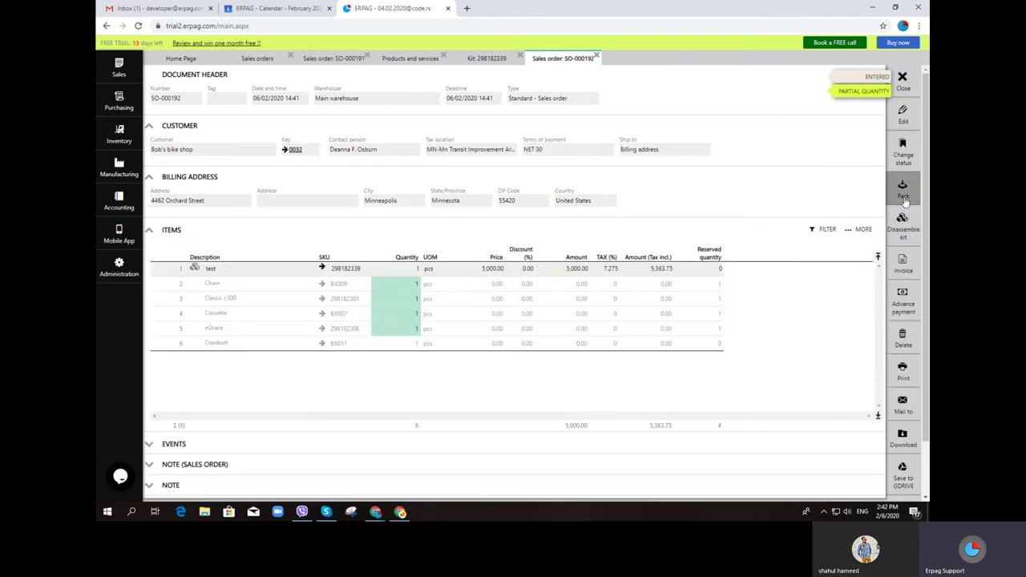
Pack SO-000192, adjust the Crankset quantity, and post packing list PL-000174
scroll(879, 185, down, 1)
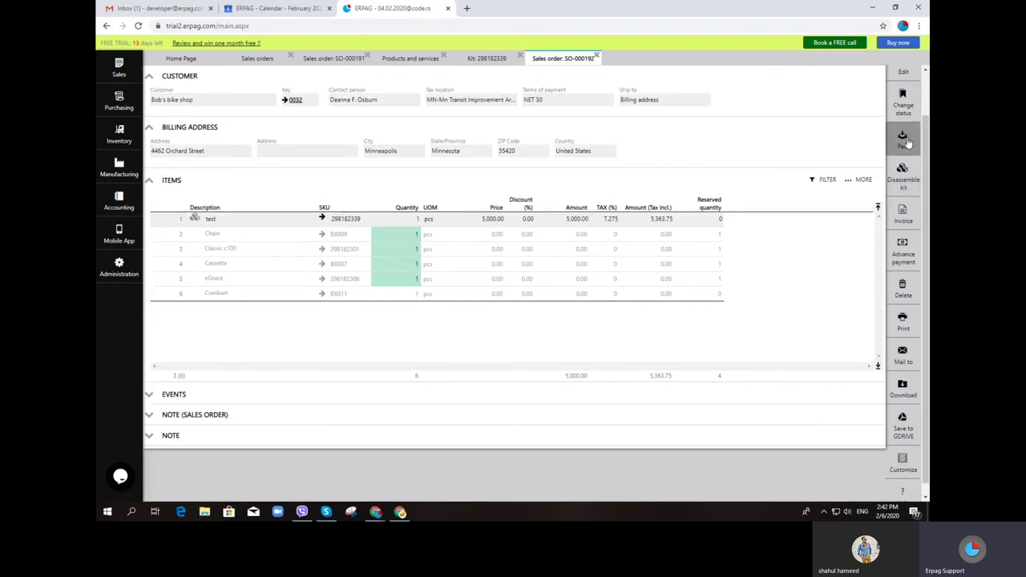
click(905, 138)
click(415, 335)
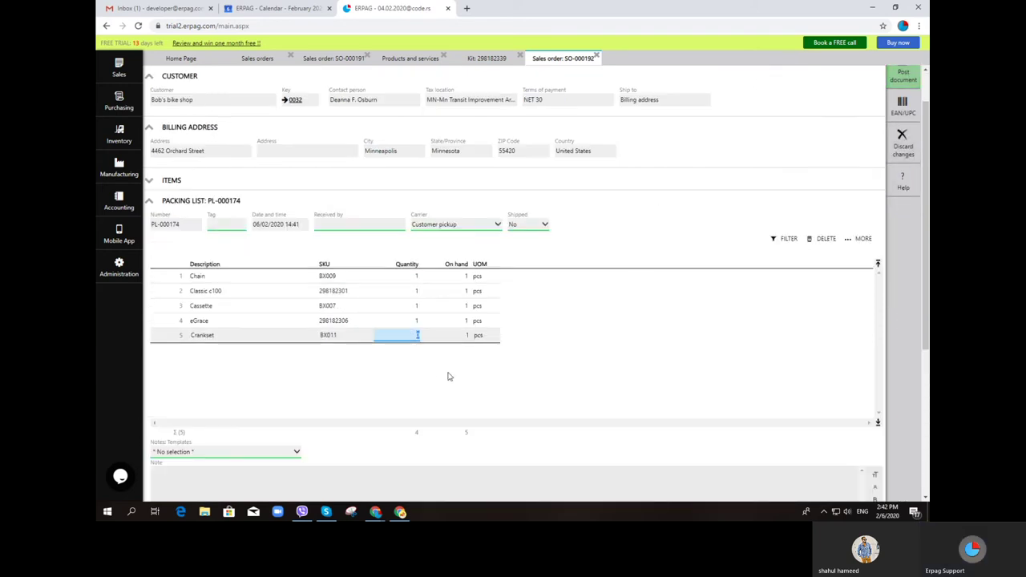
click(904, 76)
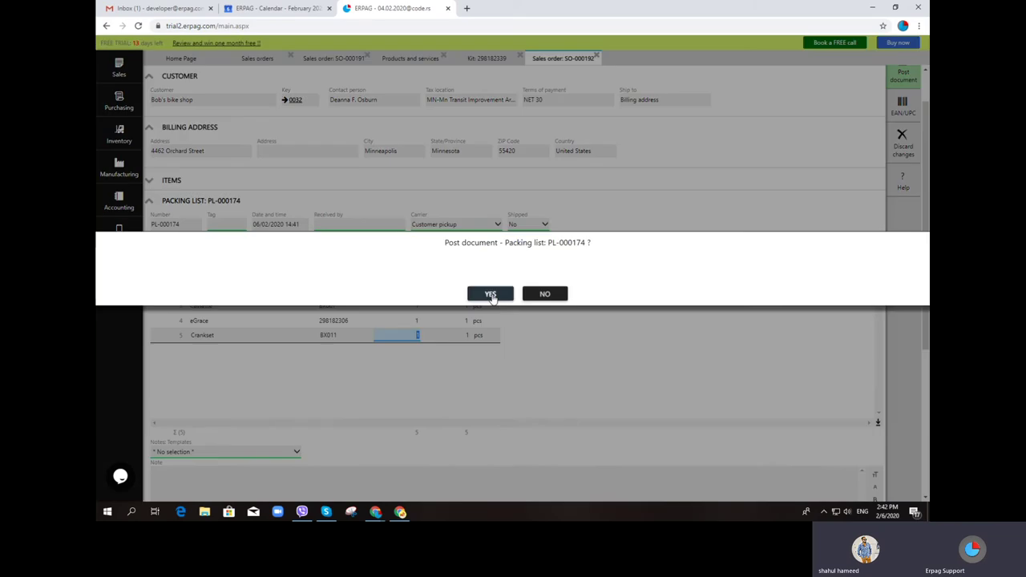
click(490, 293)
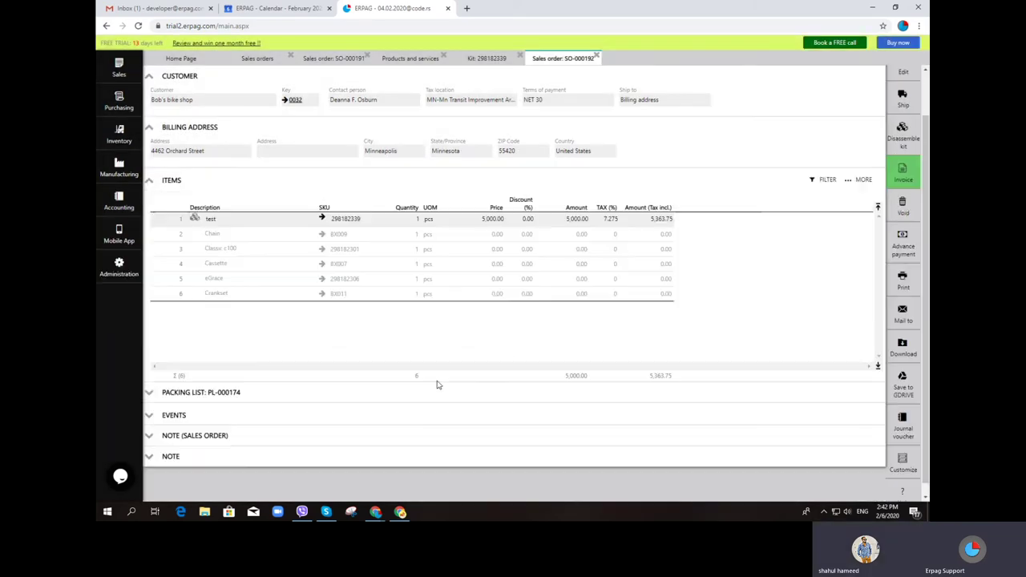
click(152, 396)
scroll(299, 377, down, 1)
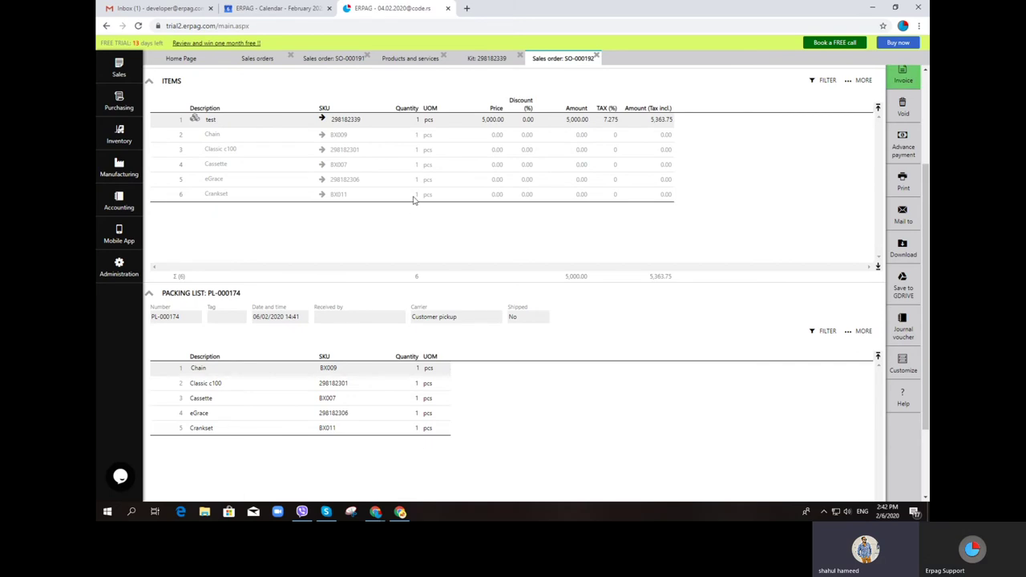
scroll(272, 139, up, 2)
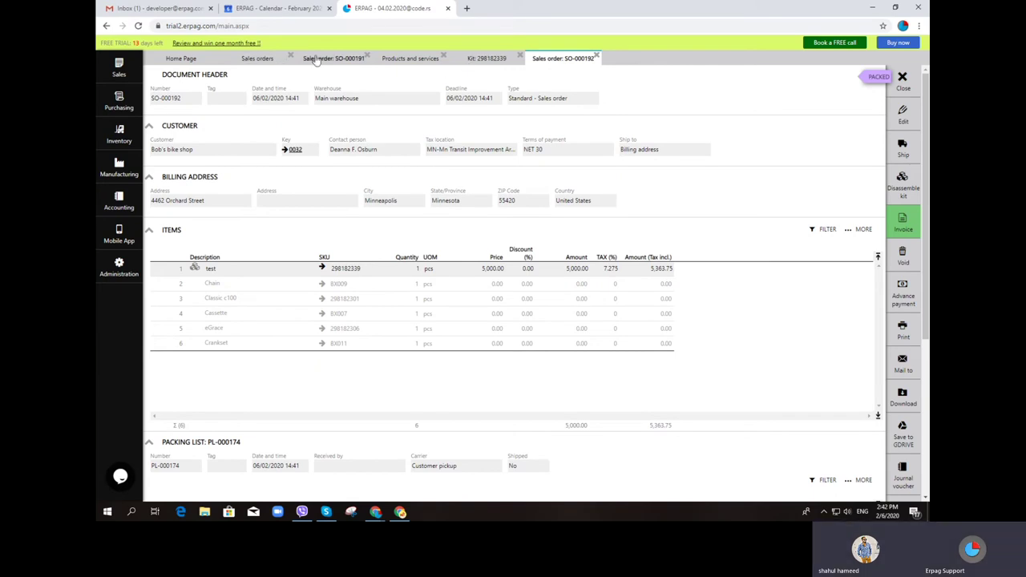
Start a new sales order for Blue Sky Trade
click(258, 59)
click(270, 96)
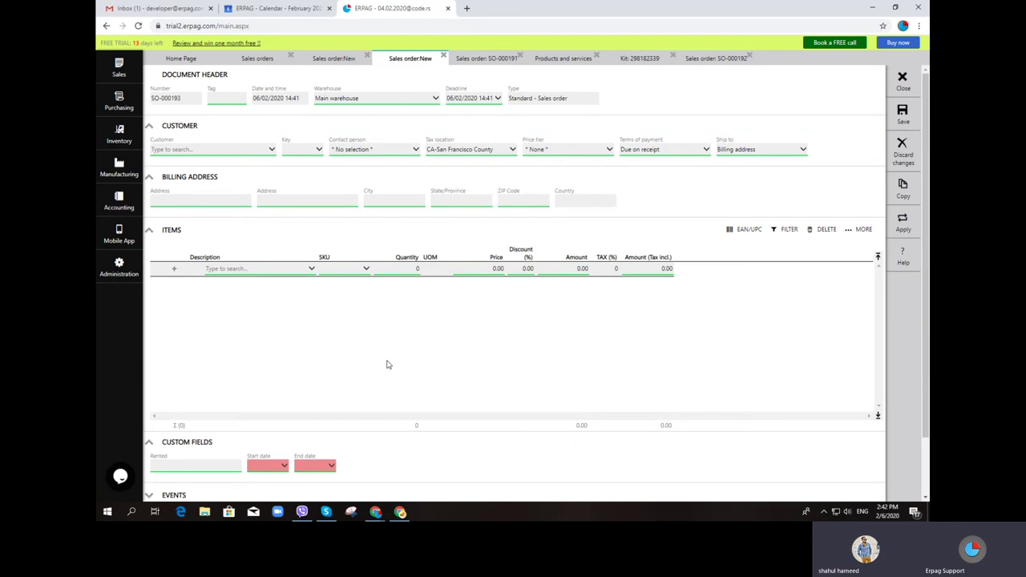
click(213, 151)
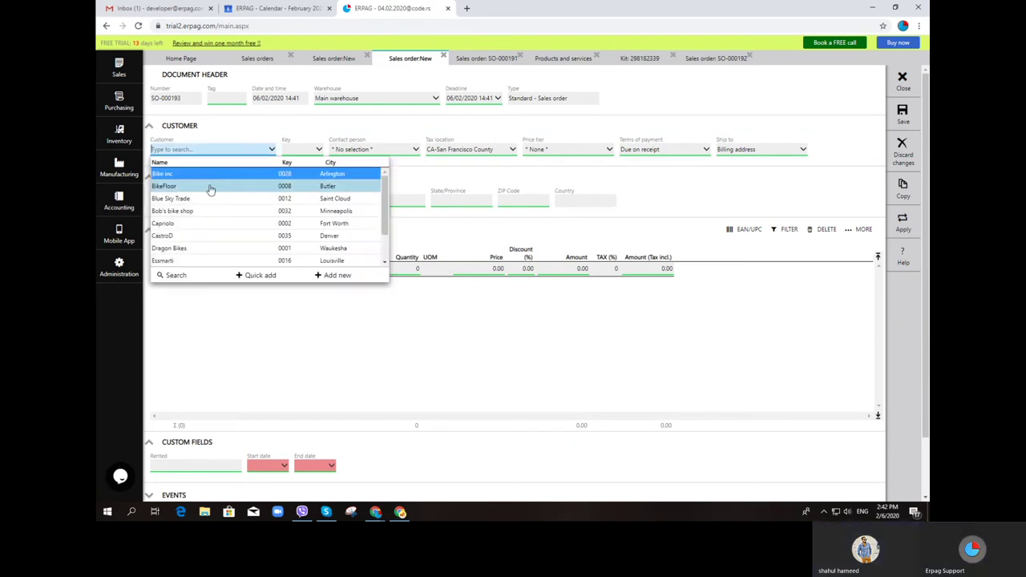
click(213, 201)
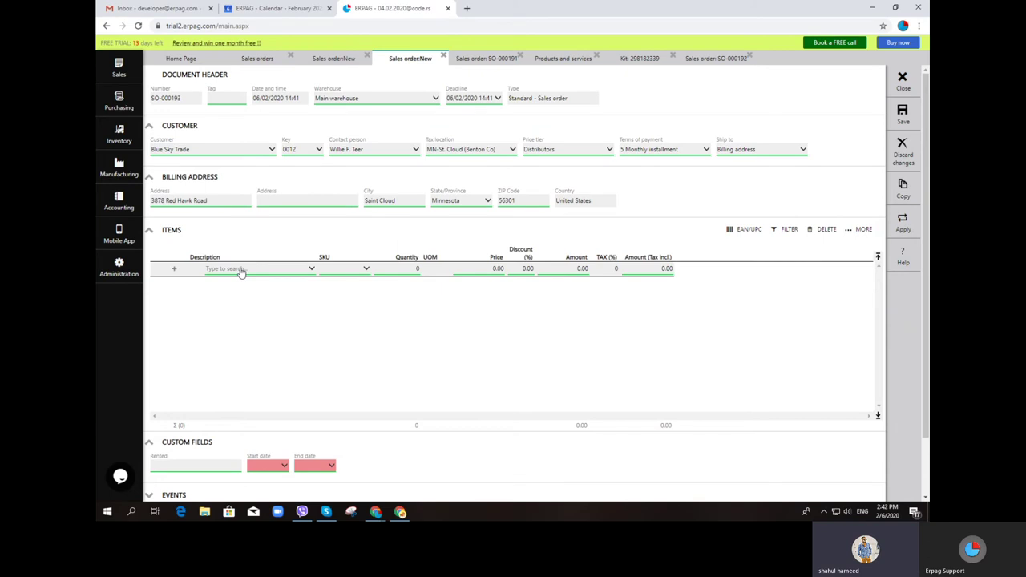
Add the test kit as the first line priced at 400.00
click(242, 271)
text(test)
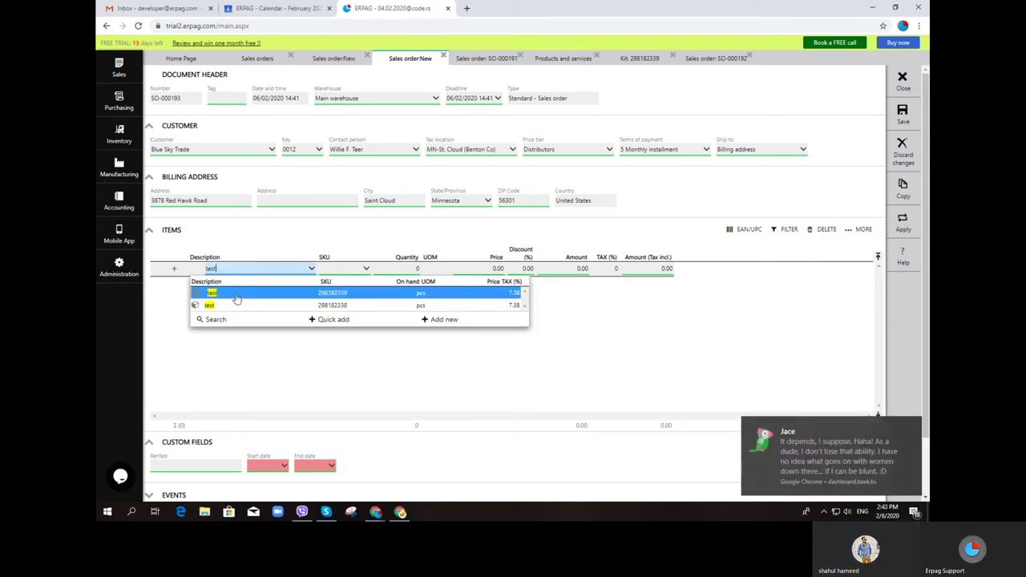
click(237, 305)
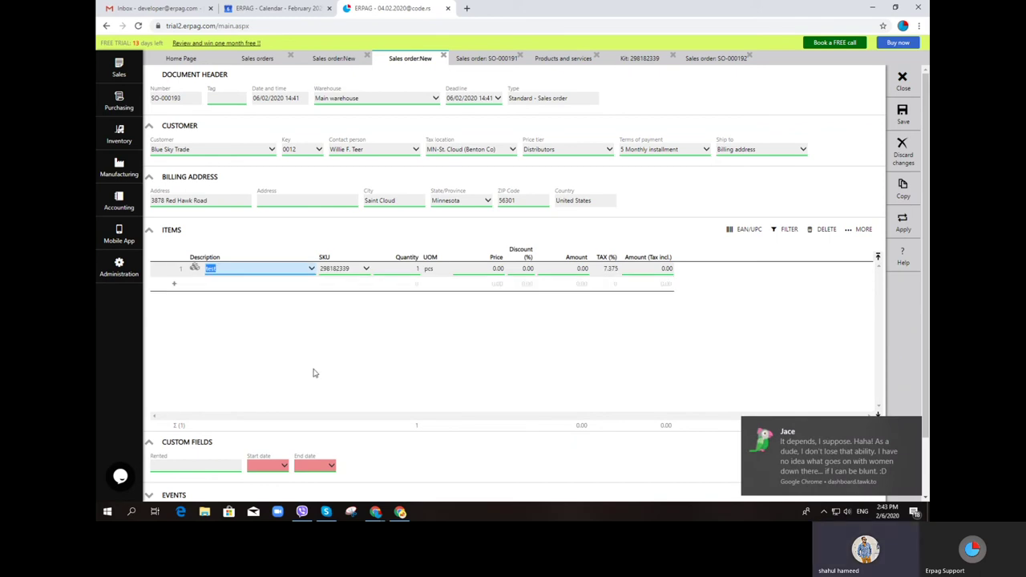
click(478, 264)
text(400)
key(Return)
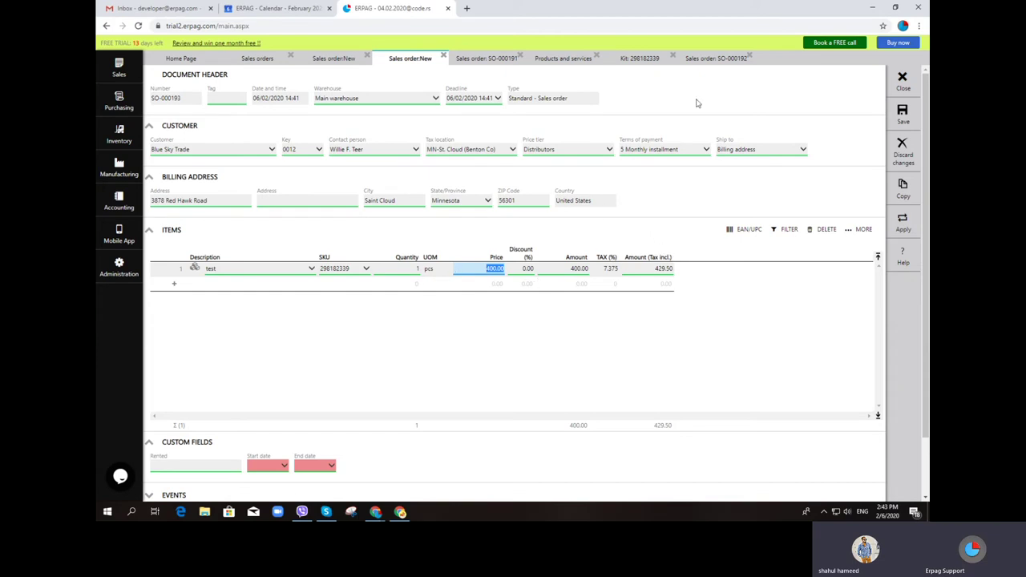
click(645, 60)
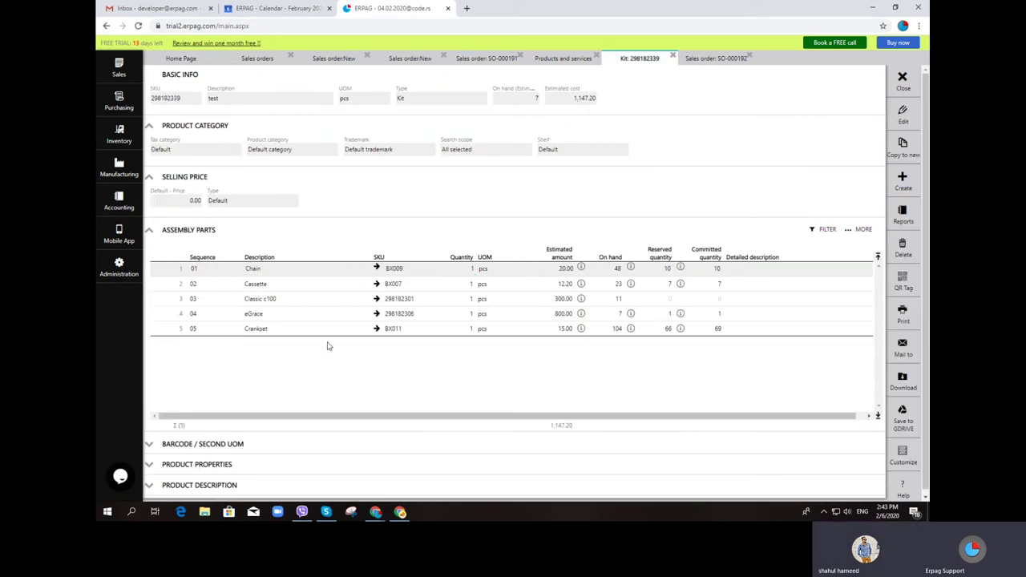
Replace Crankset with Fork as the kit's fifth assembly part and save, giving estimated cost 1,152.20
click(904, 114)
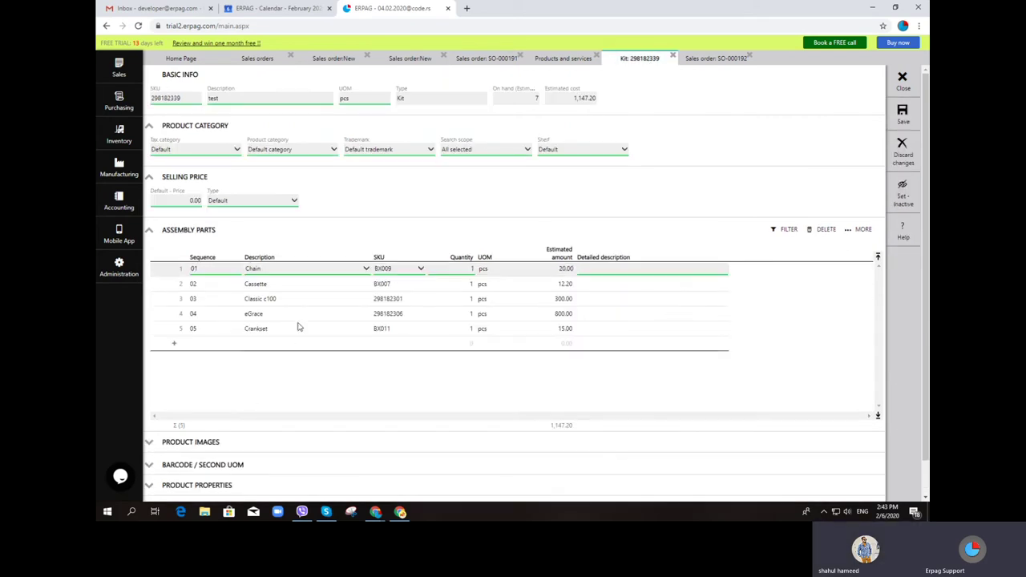
click(297, 330)
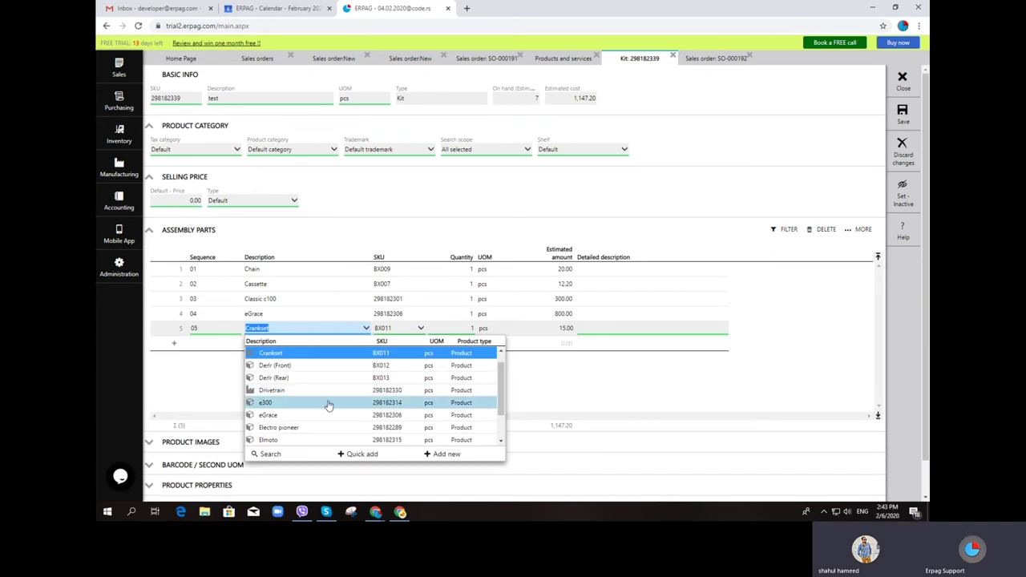
click(325, 415)
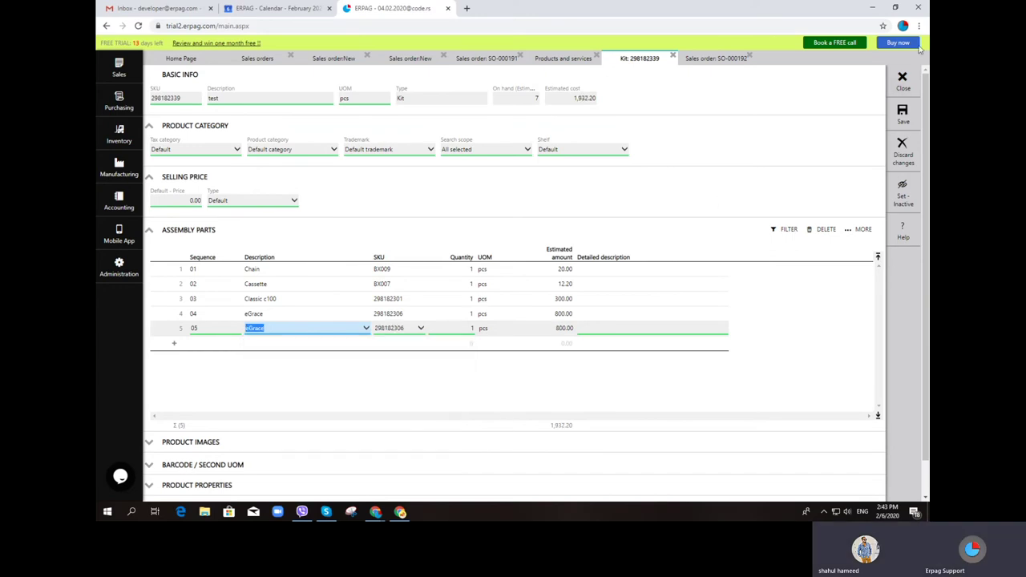
click(334, 331)
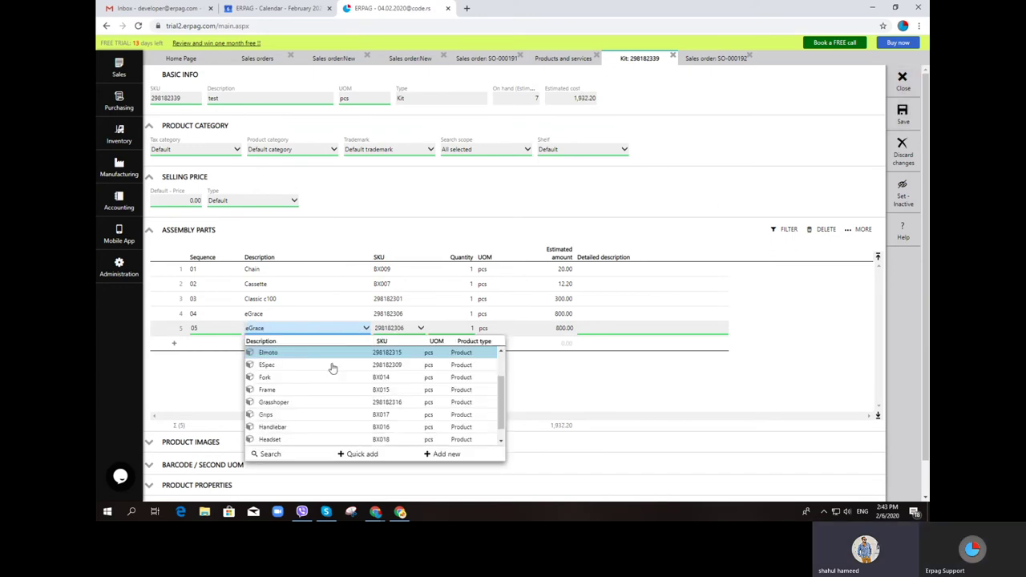
scroll(333, 368, up, 1)
click(332, 390)
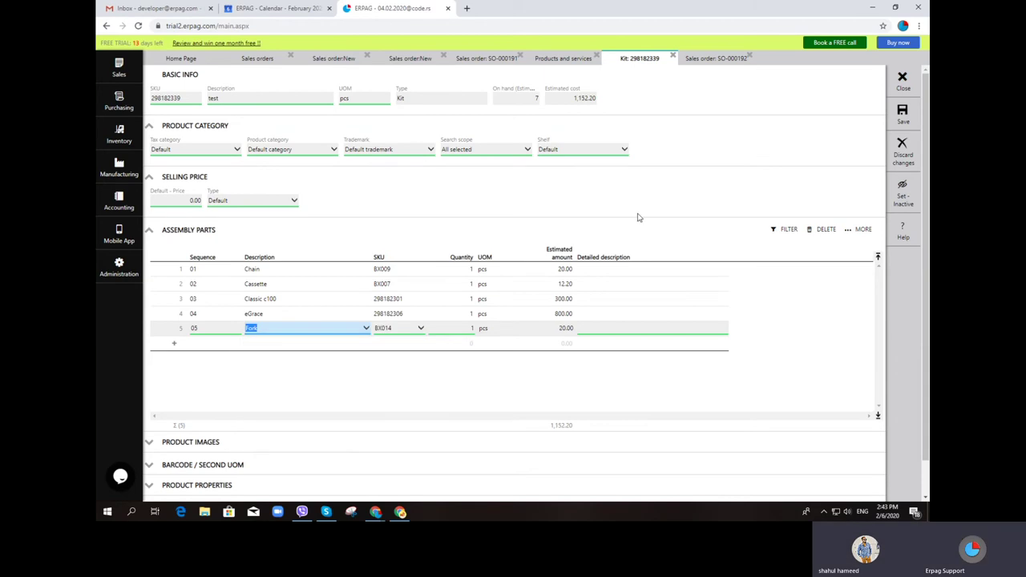
click(903, 113)
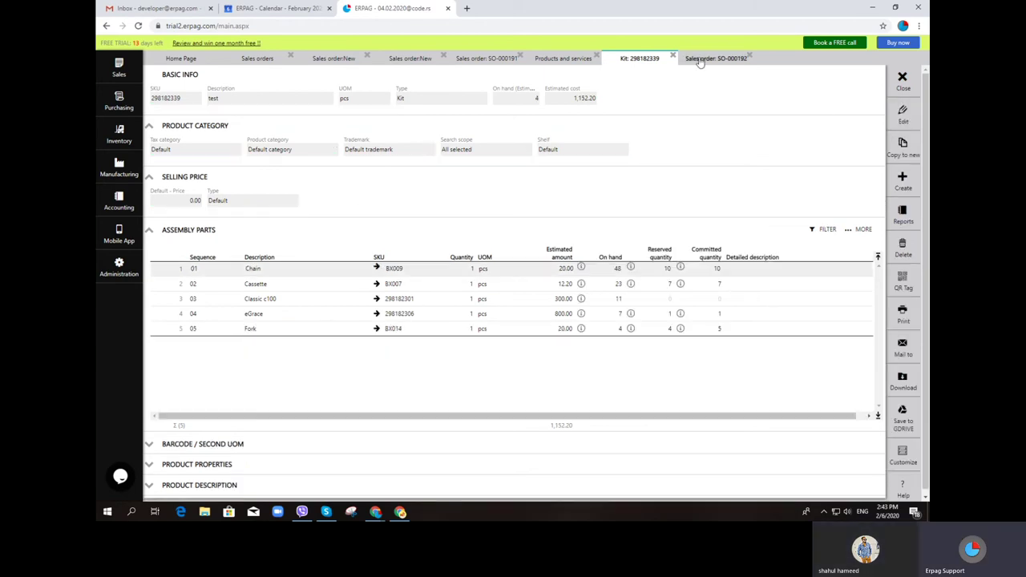
click(700, 60)
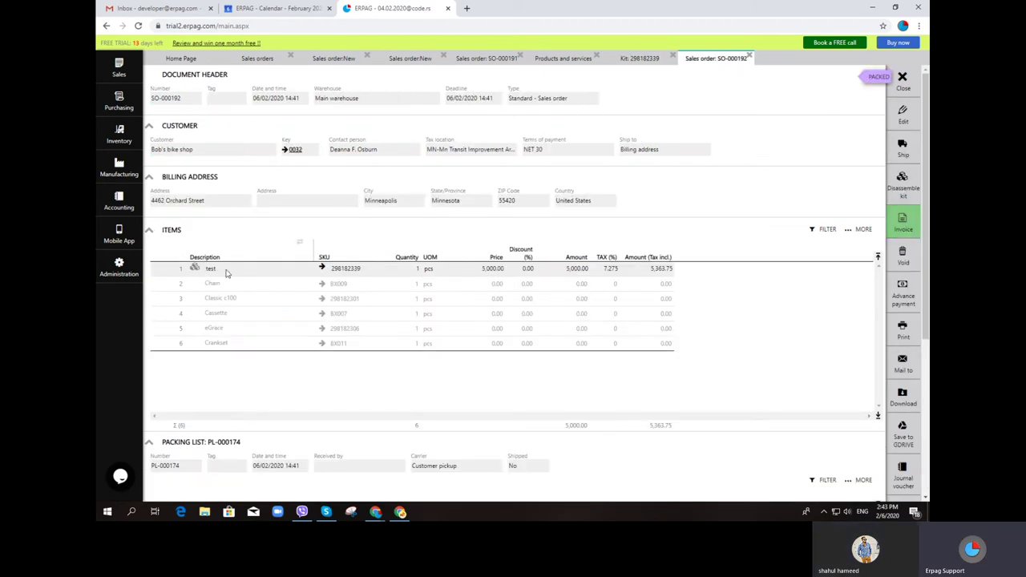
Close the SO-000192, kit record and products and services tabs
scroll(782, 348, down, 2)
scroll(782, 347, up, 2)
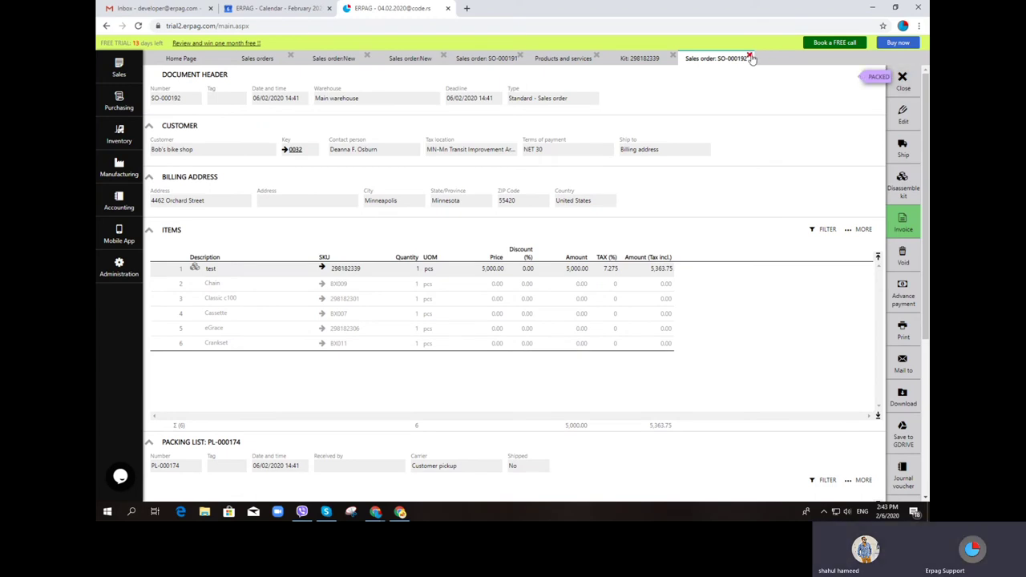
click(750, 58)
click(597, 57)
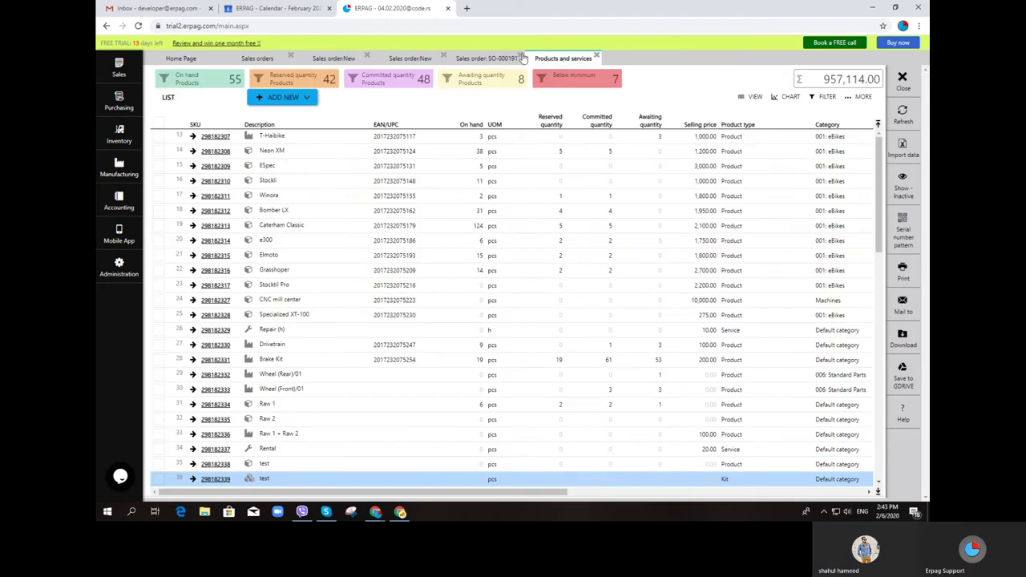
click(521, 57)
Close both unsaved new sales orders, discarding their changes
click(445, 57)
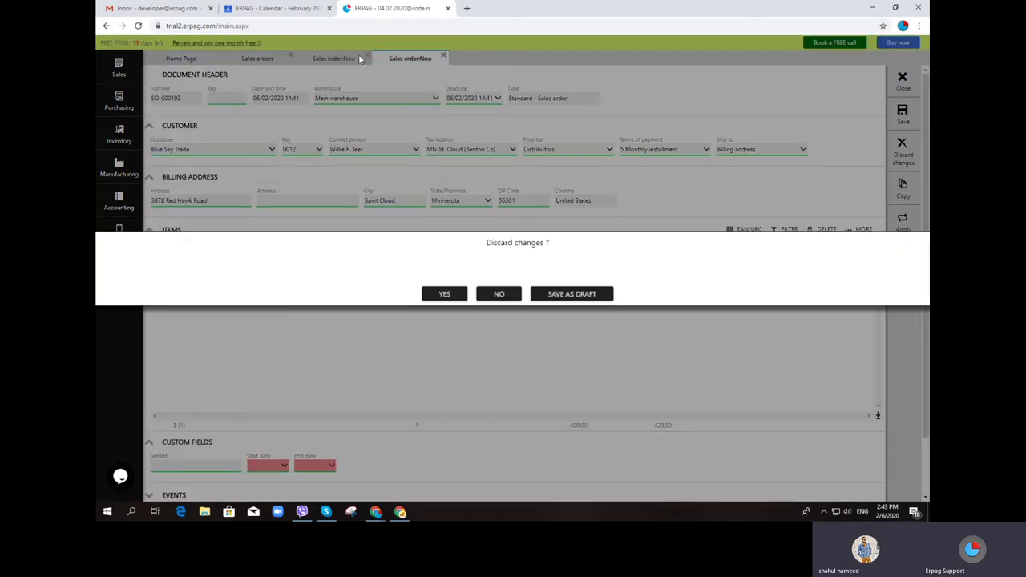
click(456, 293)
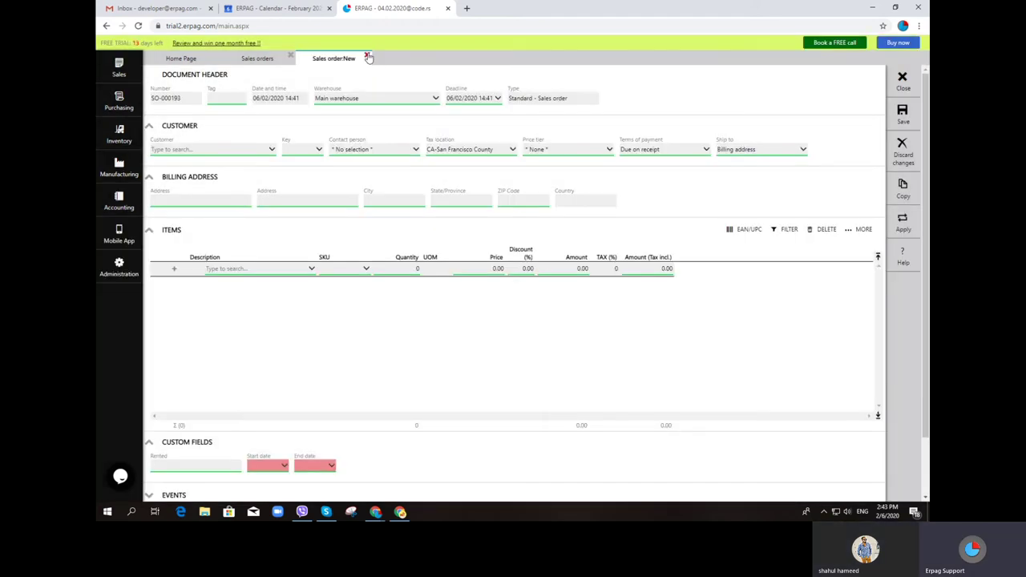
click(366, 56)
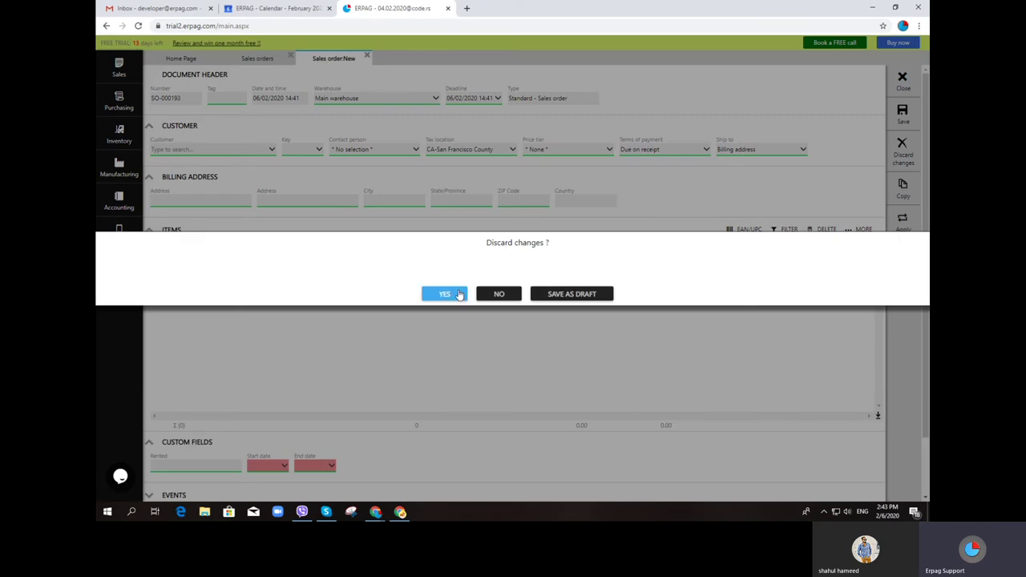
click(457, 294)
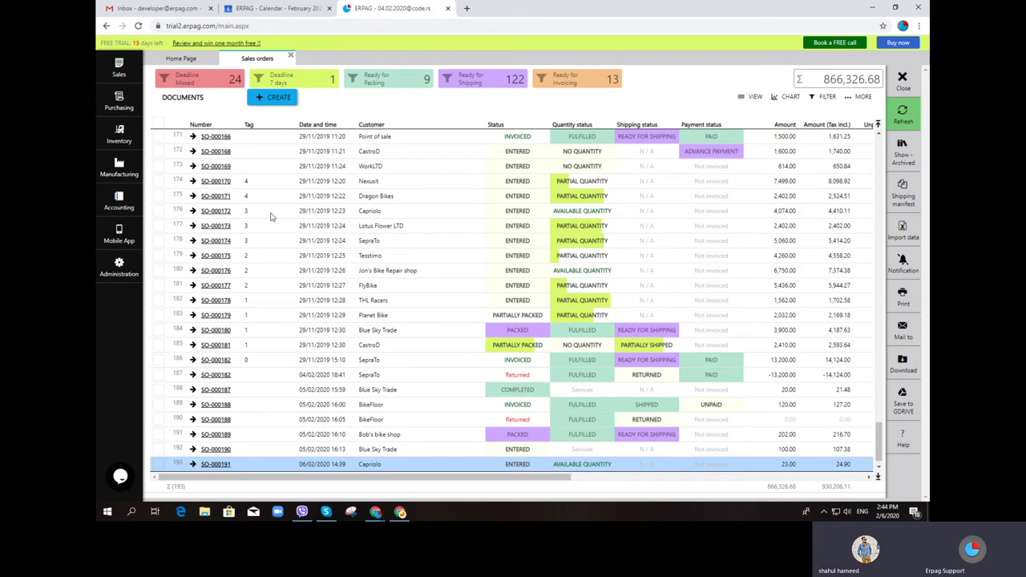
Refresh the list to 194 orders worth 871,326.68 and open order SO-000191
click(903, 112)
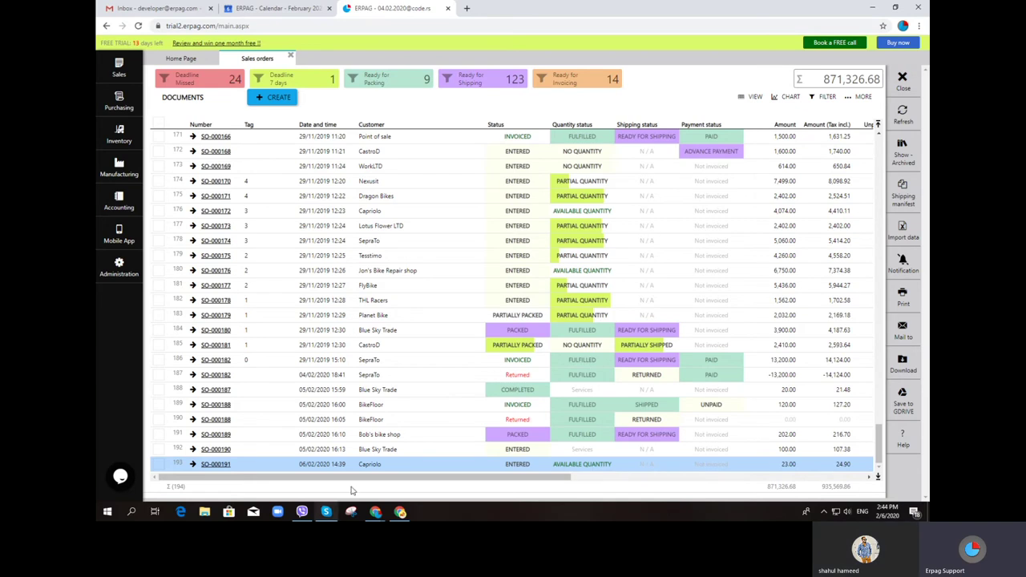
click(217, 465)
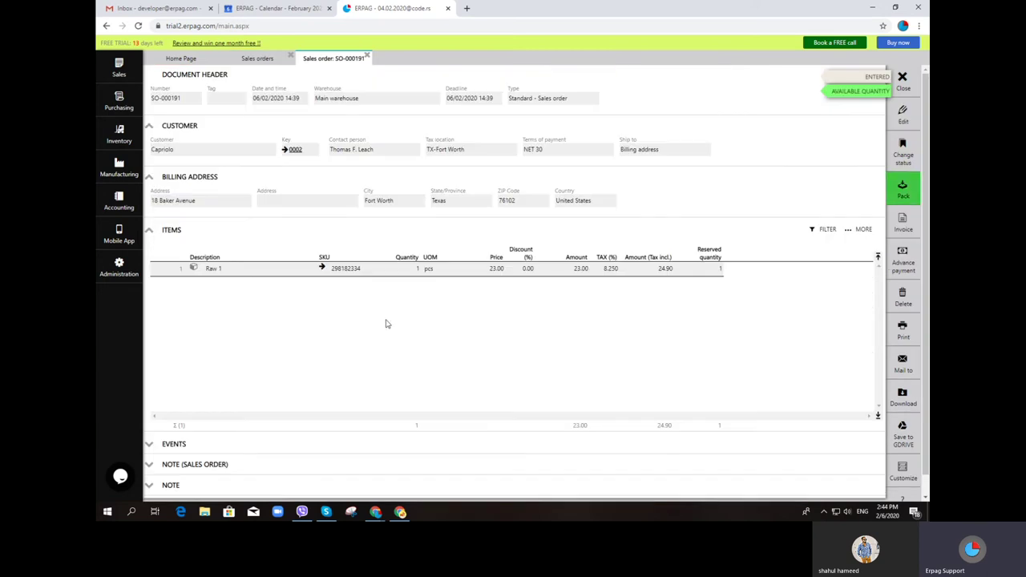
Pack order SO-000191 and post packing list PL-000175
click(903, 190)
click(903, 119)
click(489, 296)
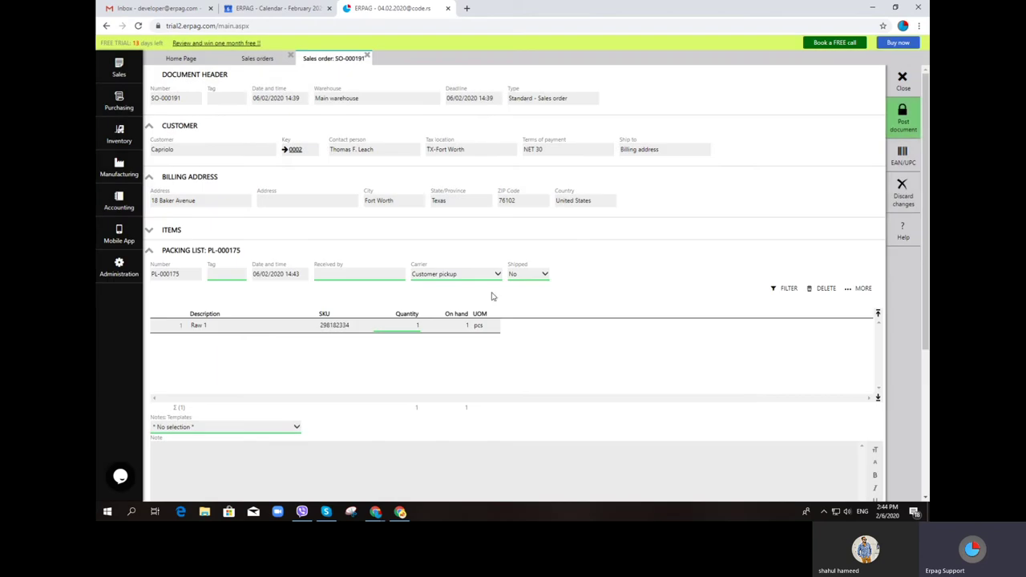
Create invoice IN-000150 for the order and show the Accounting menu
click(905, 183)
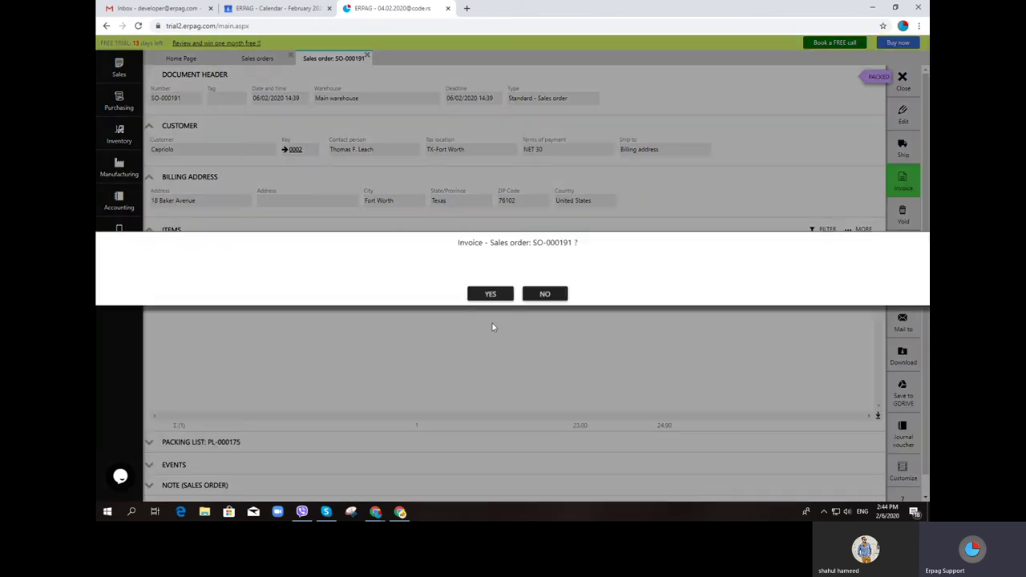
click(484, 293)
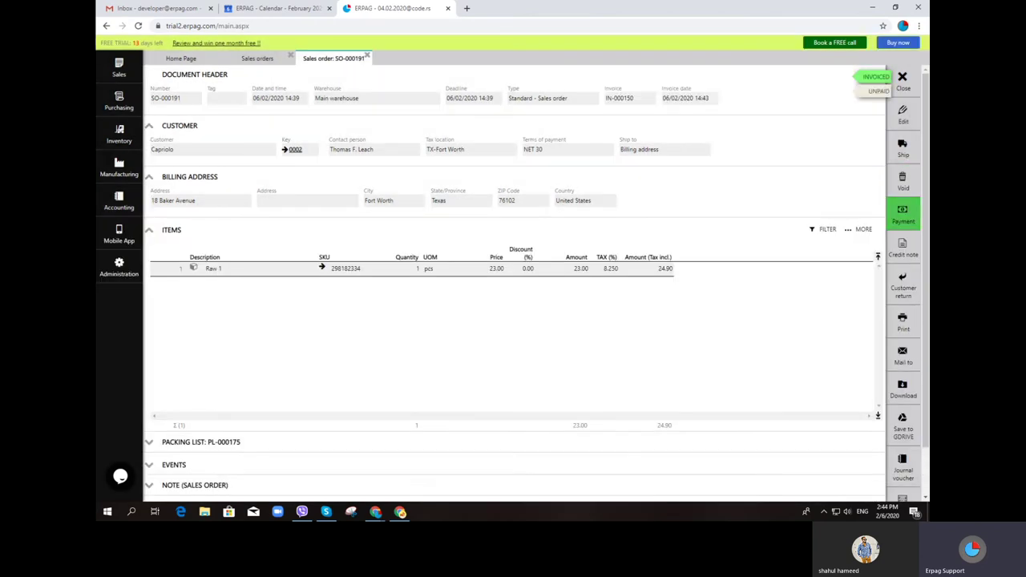
click(130, 202)
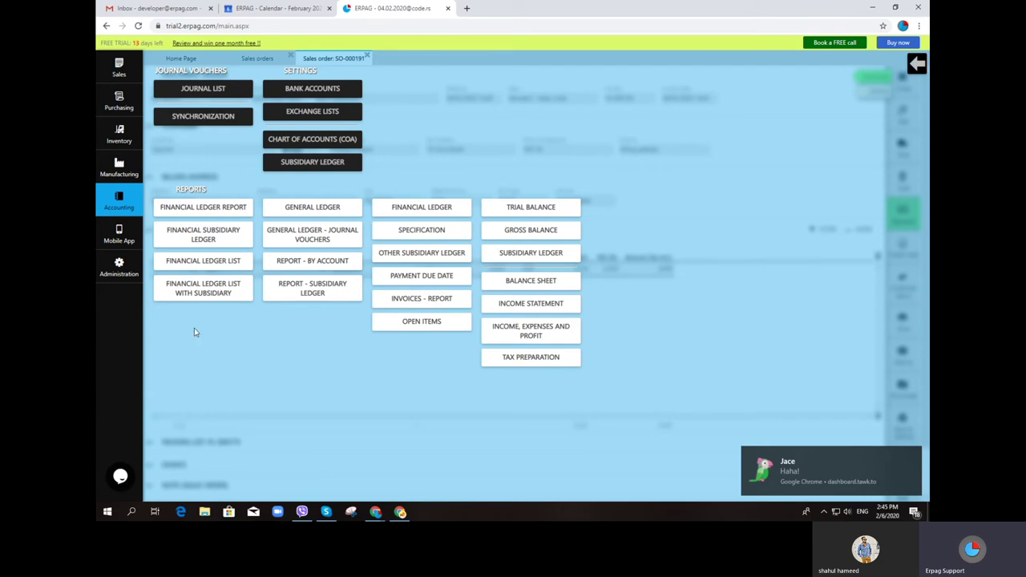
Open sales order SO-000182 (24 TMX, 14,124.00, invoiced and paid) and show its print options
click(118, 72)
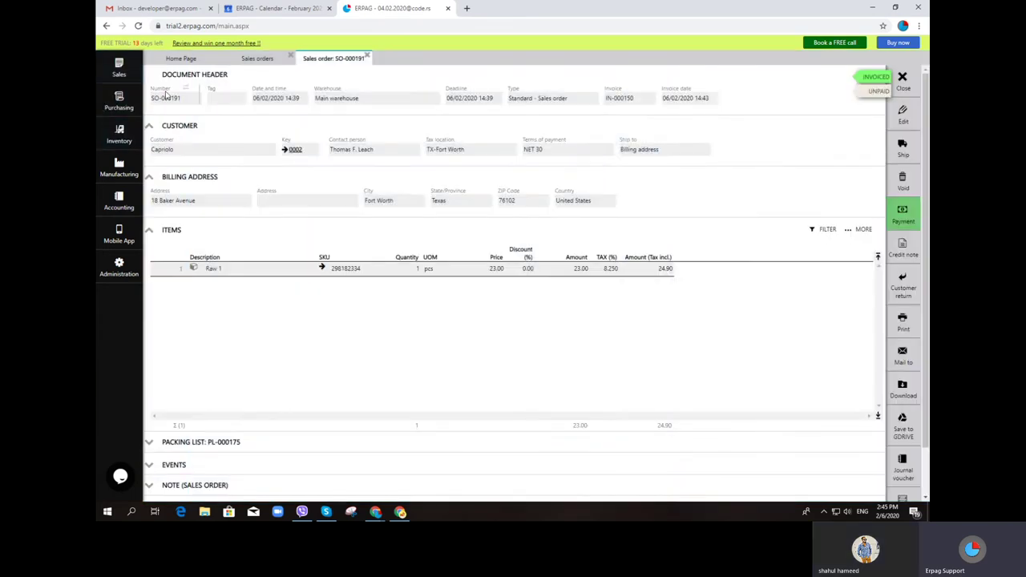
mouse_move(128, 68)
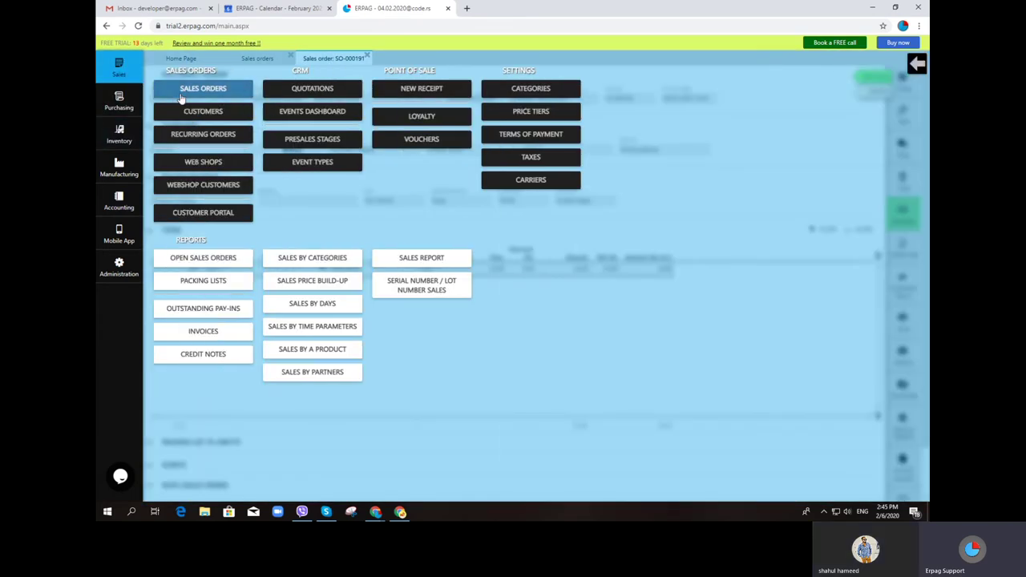
click(182, 94)
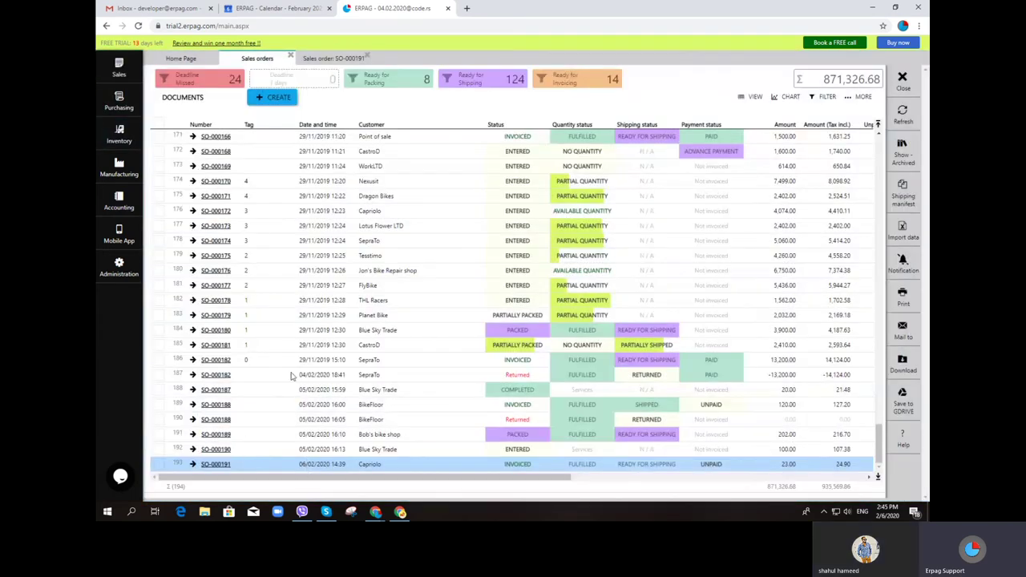
click(226, 362)
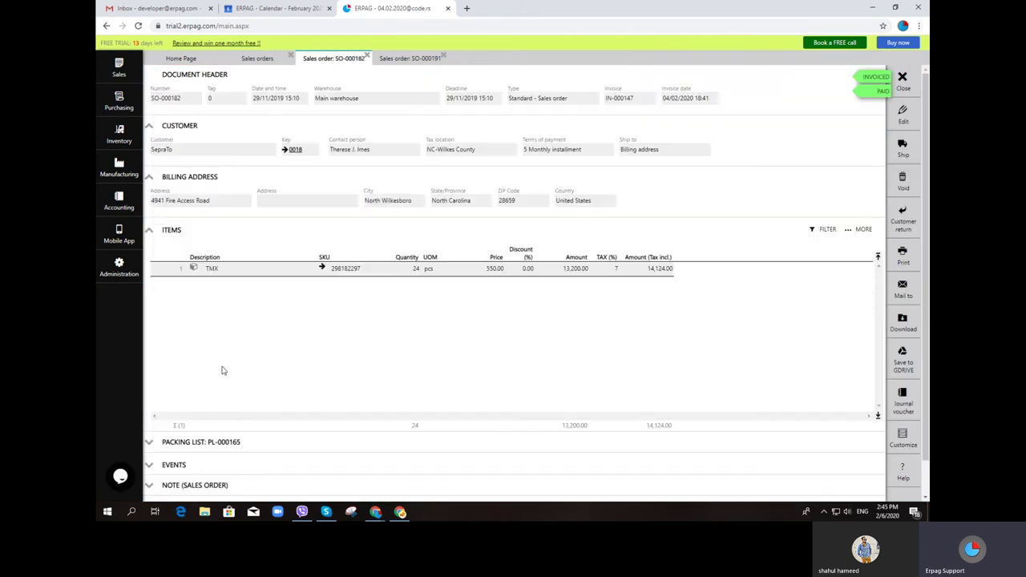
click(903, 266)
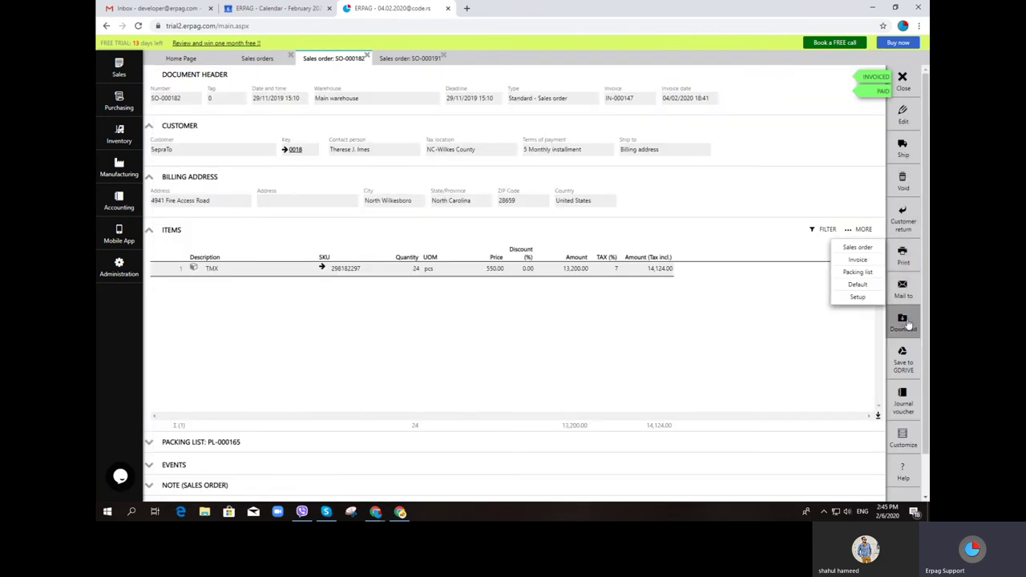
Preview the printable Bike World sales order document for SO-000182, then cancel printing
click(873, 247)
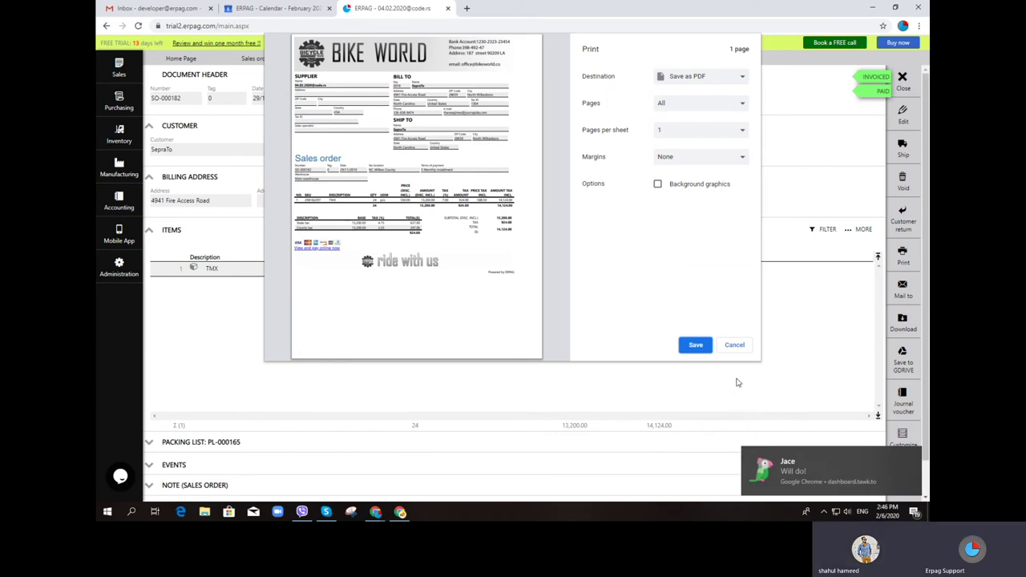
click(735, 346)
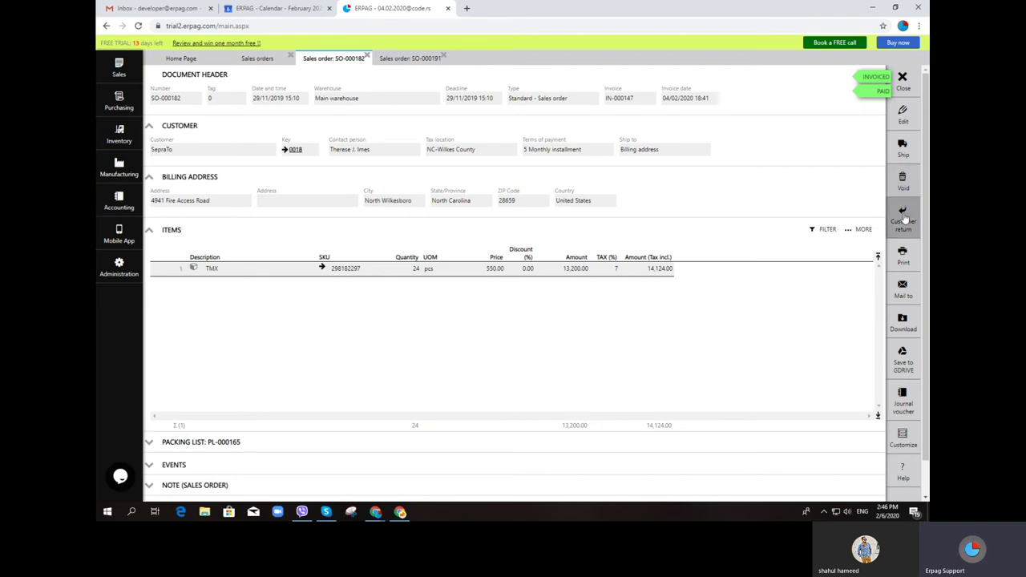
Record a 127.20 payment for order SO-000188 into the Main bank account
click(903, 88)
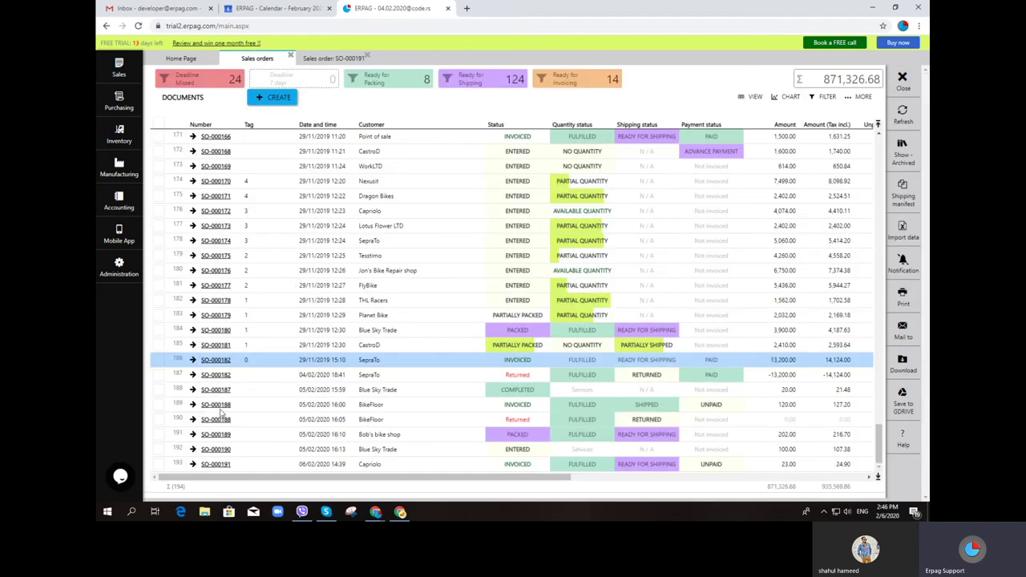
click(219, 407)
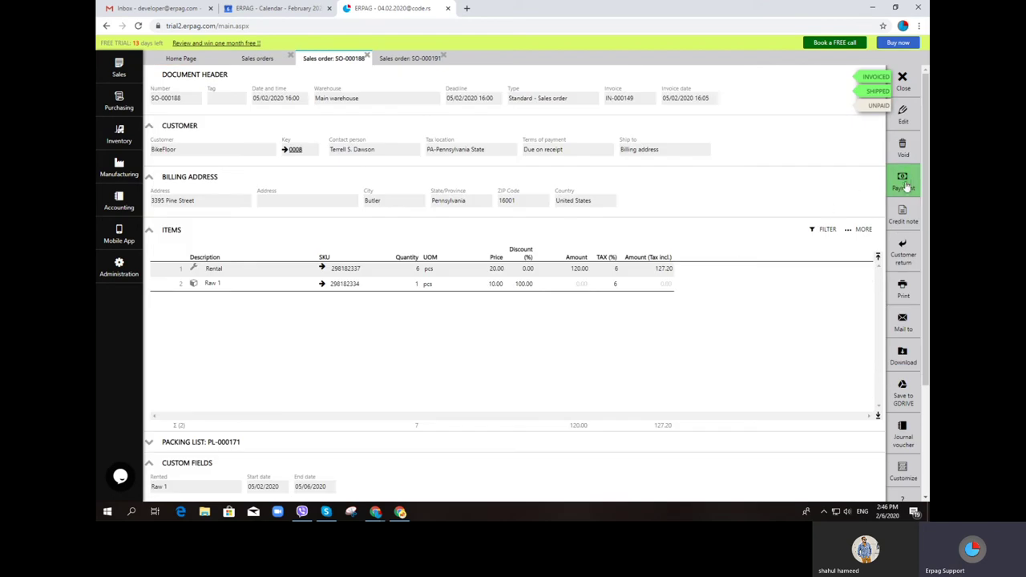
click(903, 183)
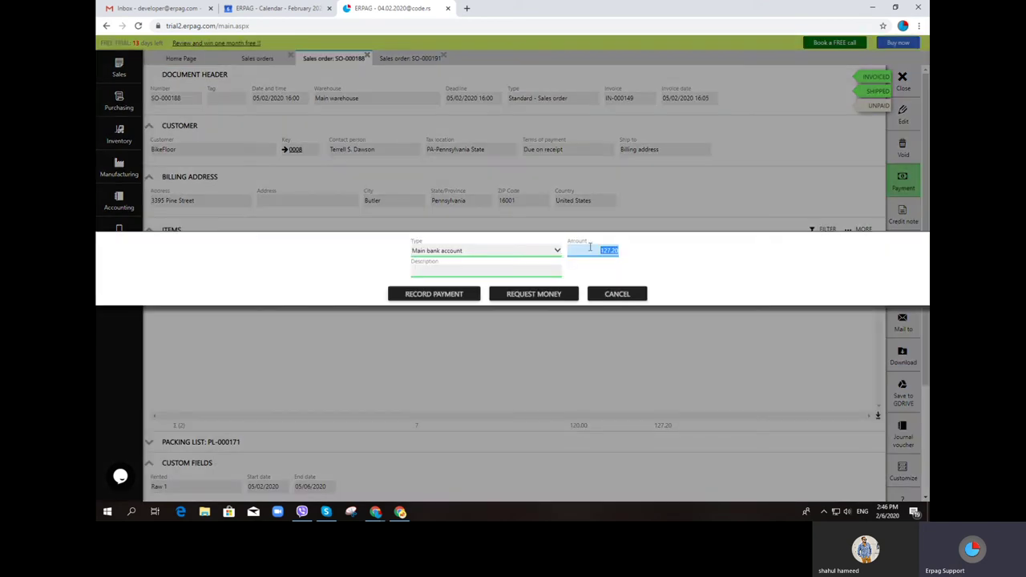
click(502, 252)
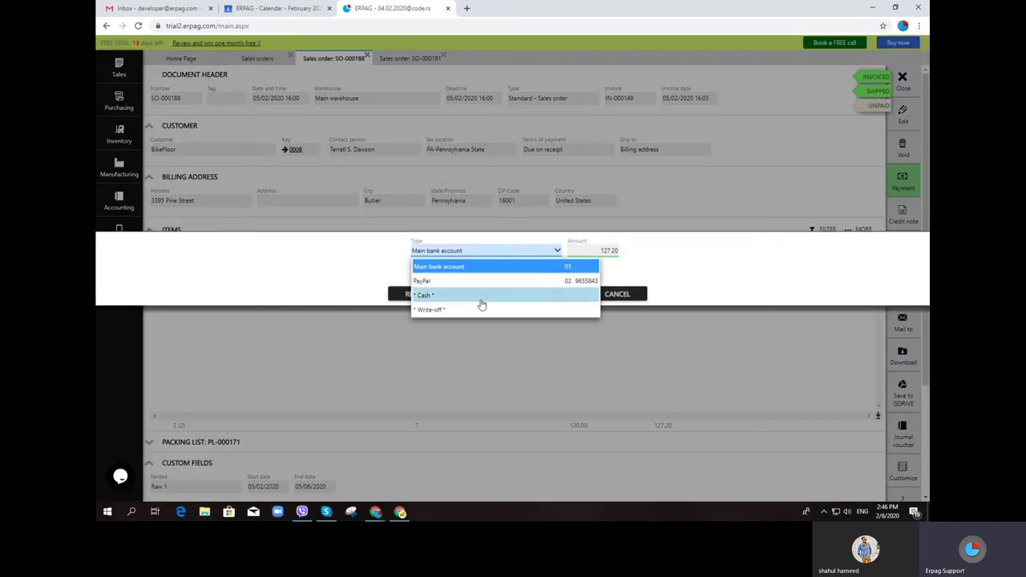
click(480, 267)
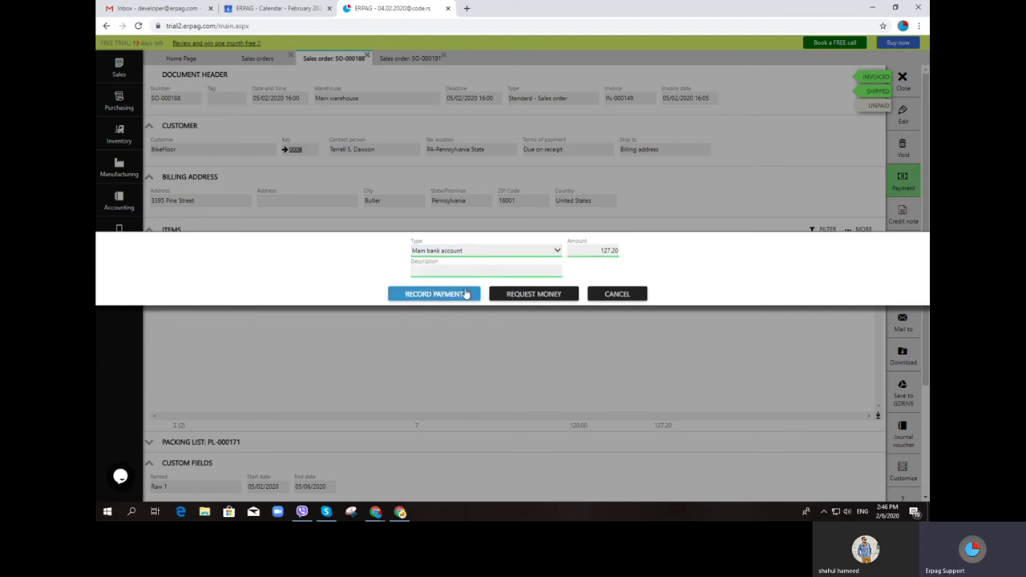
click(433, 294)
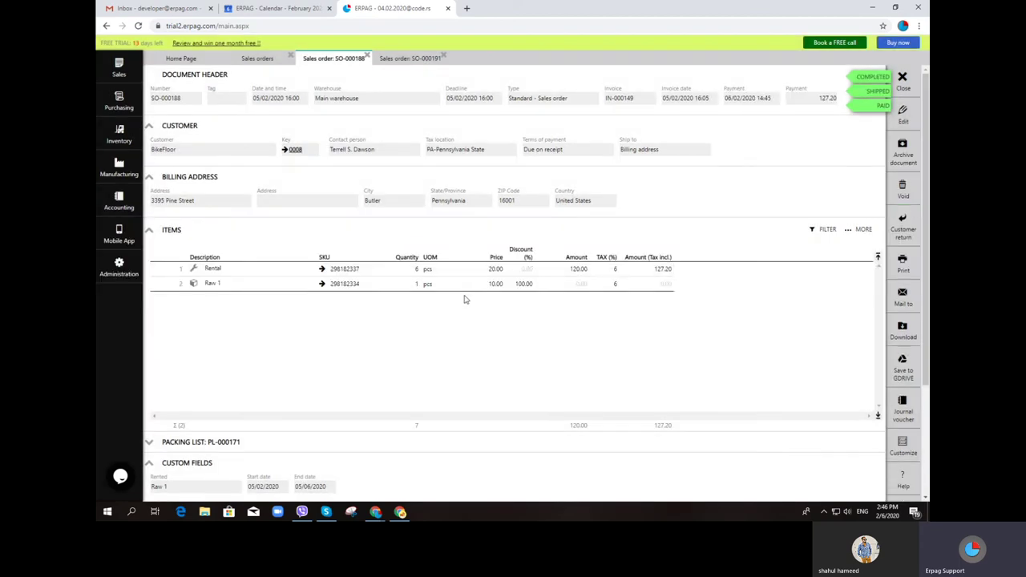
click(902, 78)
Tick orders SO-000168 through SO-000171 for a bulk action
click(158, 151)
click(158, 166)
click(158, 181)
click(158, 196)
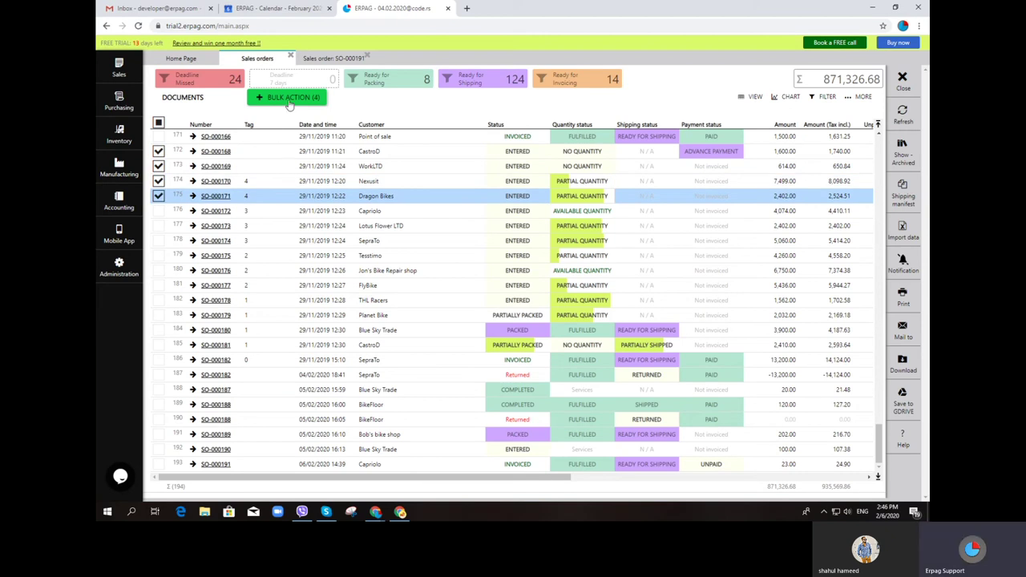
Bulk-record payments for the four ticked orders into the Main bank account
click(290, 98)
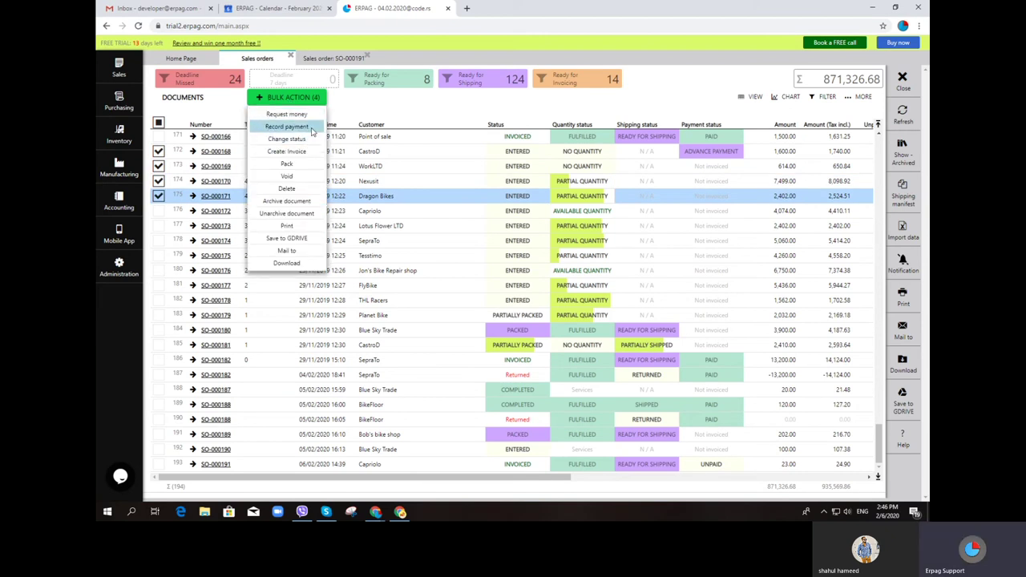
click(312, 128)
click(482, 294)
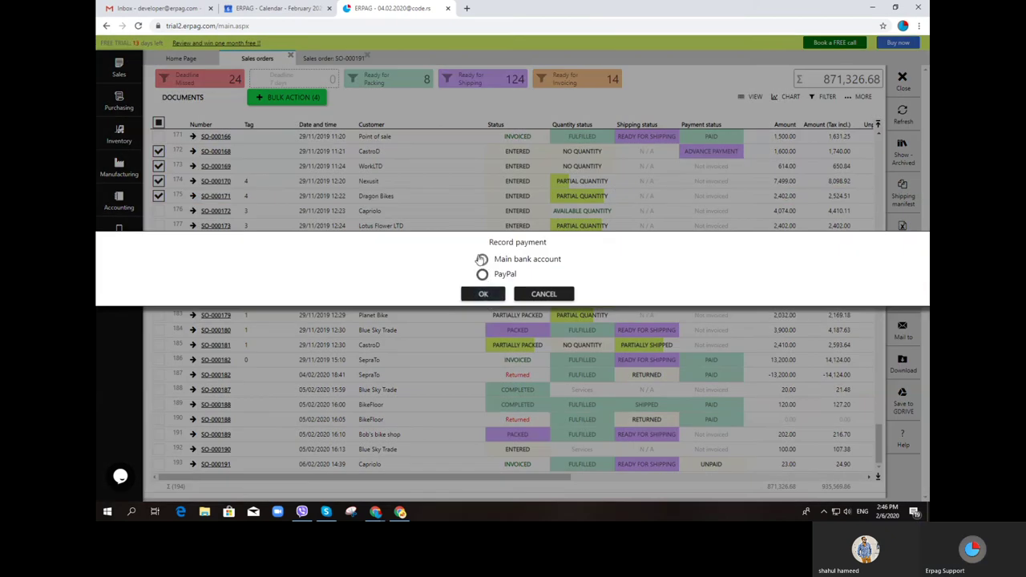
click(482, 259)
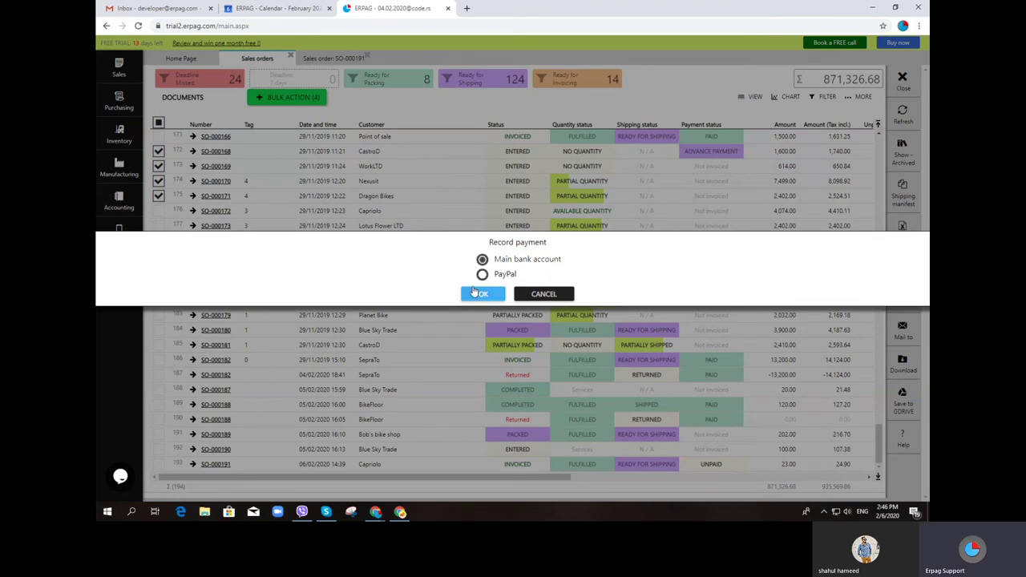
click(475, 293)
click(518, 294)
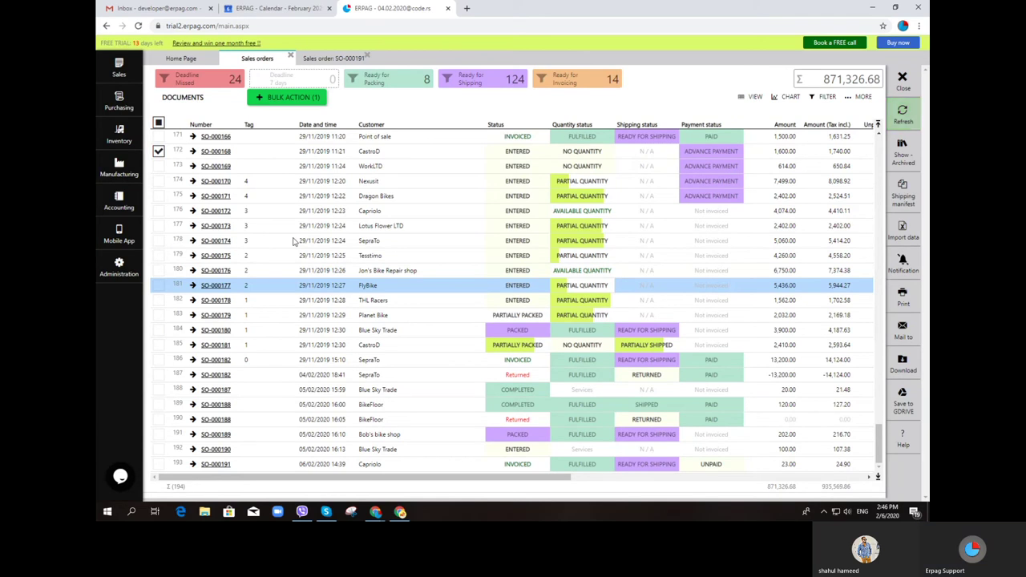
Return to the sales orders list and untick order SO-000168
click(114, 69)
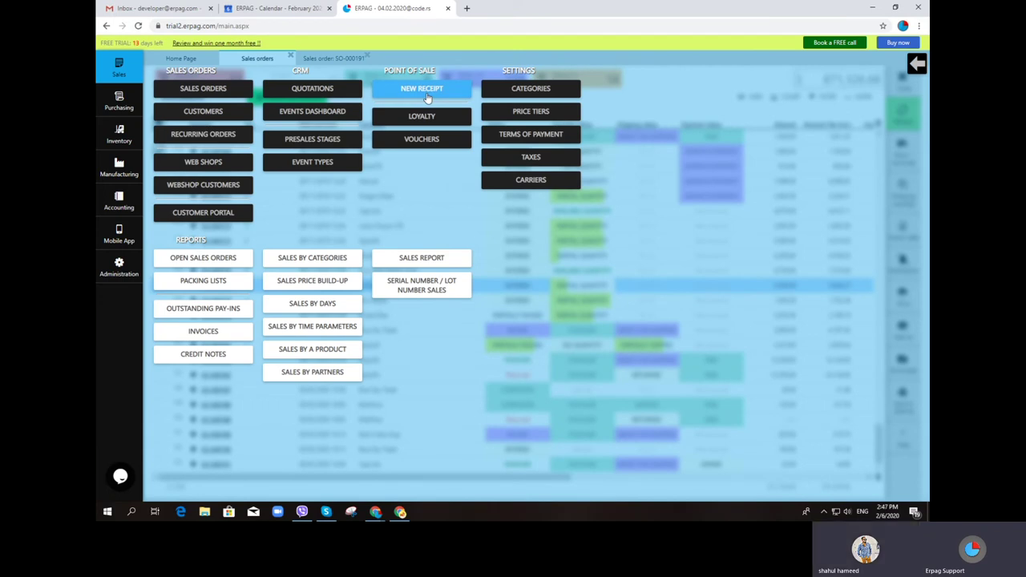
click(188, 89)
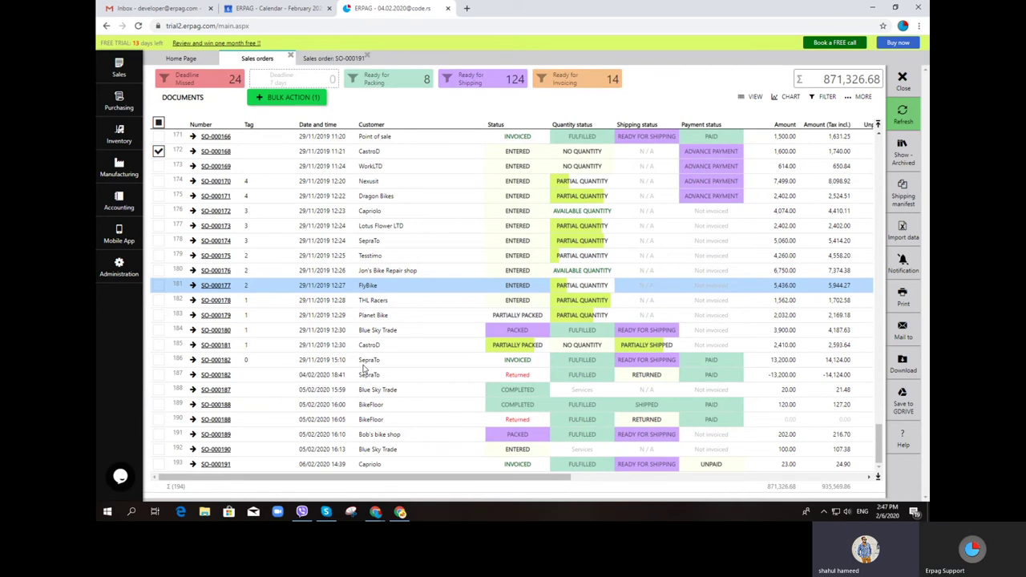
click(161, 156)
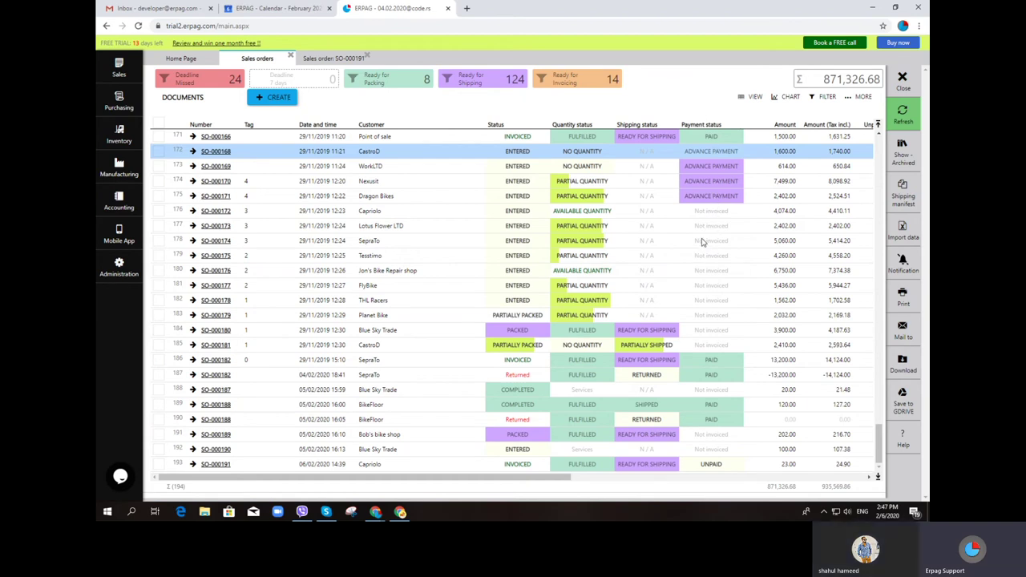
Filter the Payment status column by 'not' and look over order SO-000179
click(710, 129)
click(705, 138)
text(not)
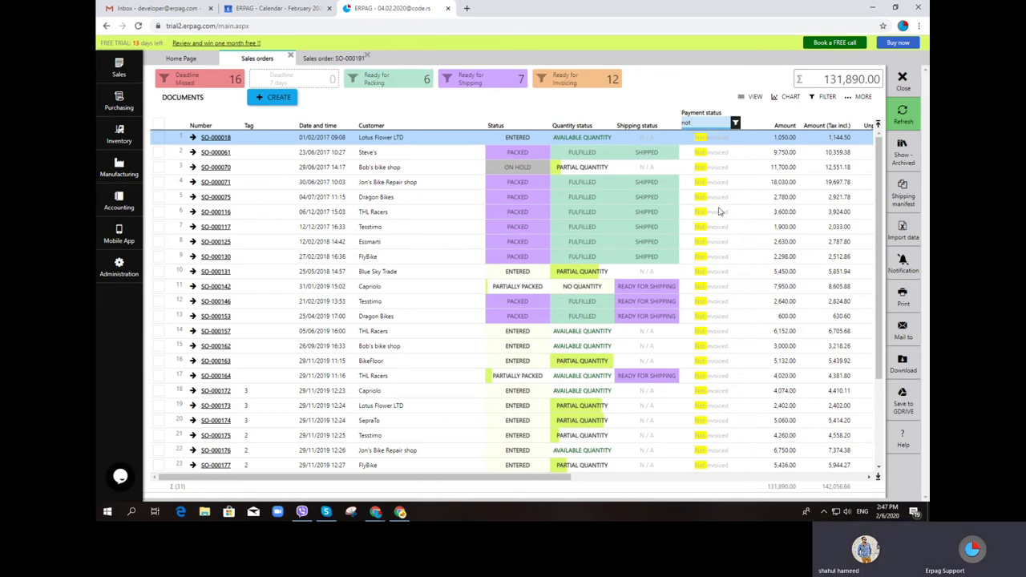
key(Down)
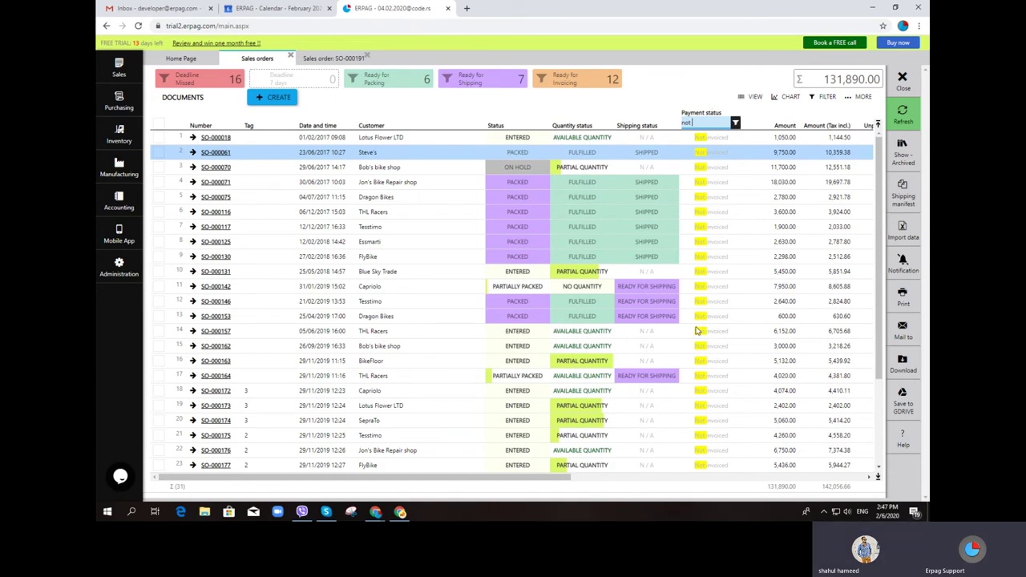
scroll(718, 343, down, 4)
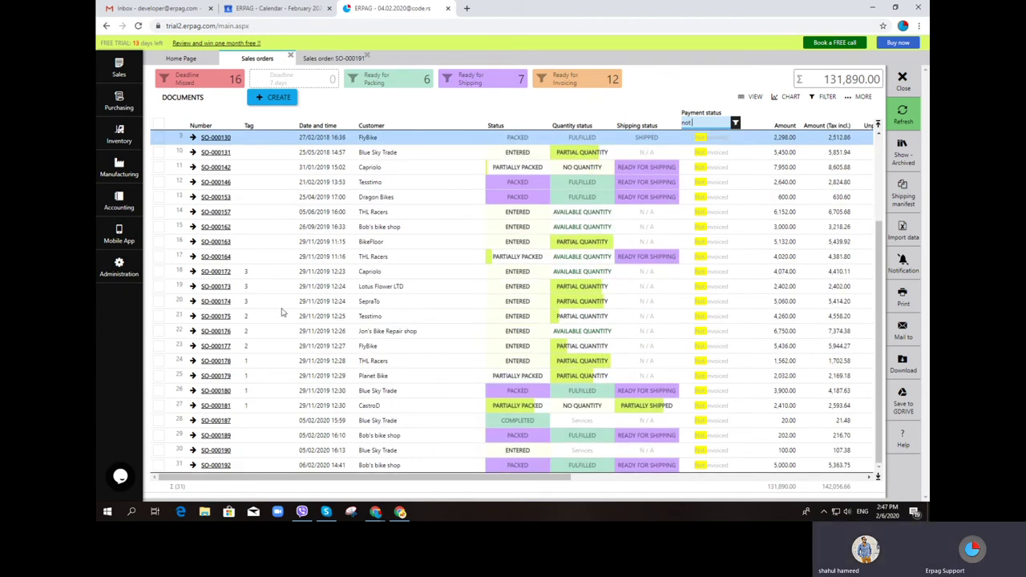
click(215, 377)
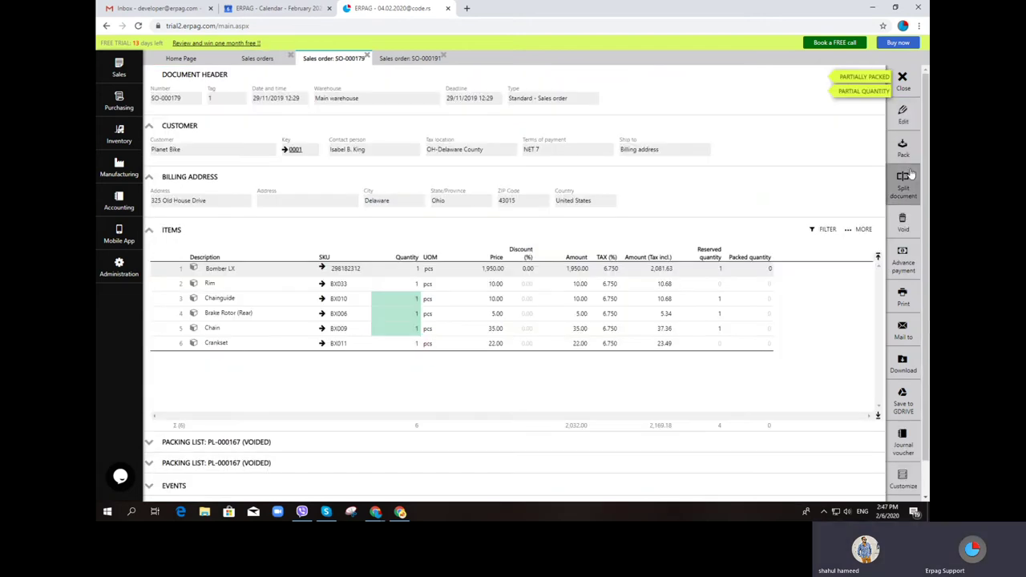
key(Escape)
Invoice order SO-000176 and refresh the list to 30 not-invoiced orders totalling 125,140.00
click(257, 332)
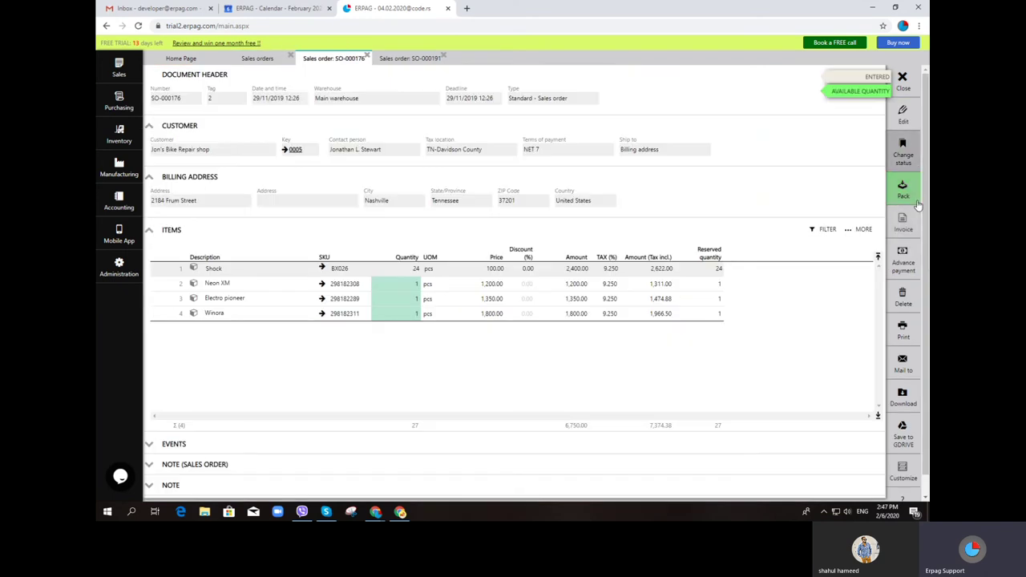
click(902, 224)
click(491, 294)
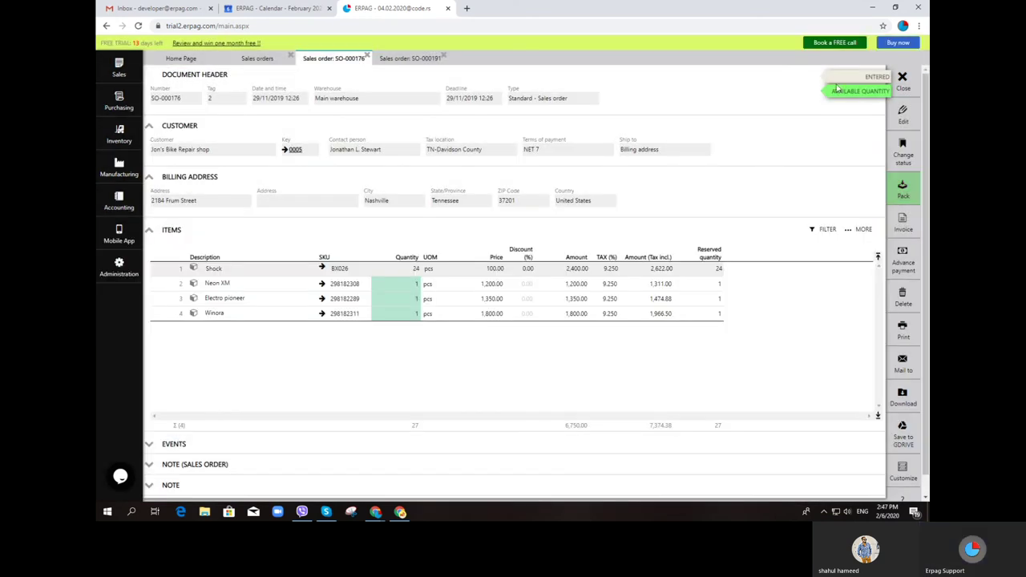
click(903, 80)
click(903, 114)
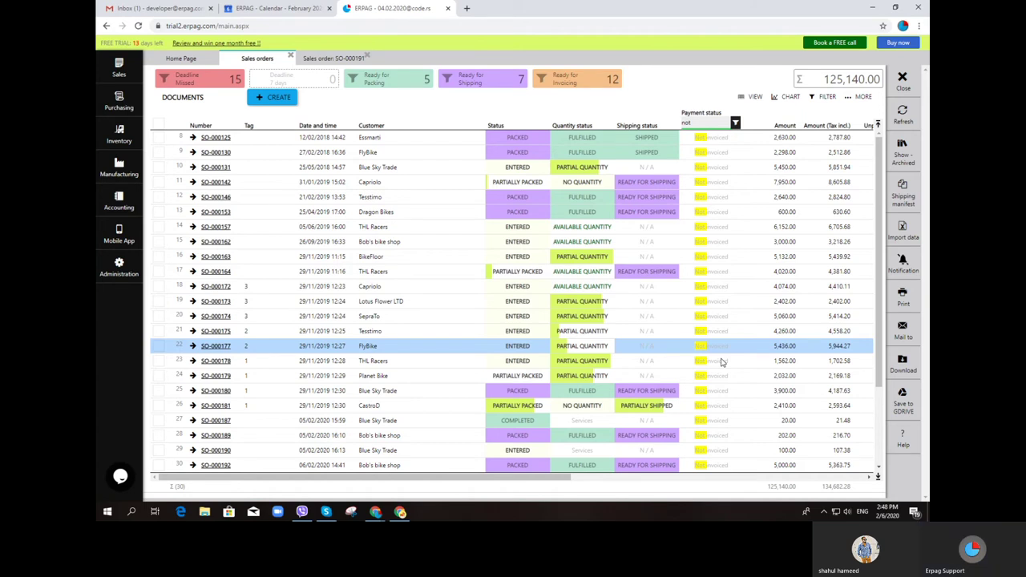
click(119, 266)
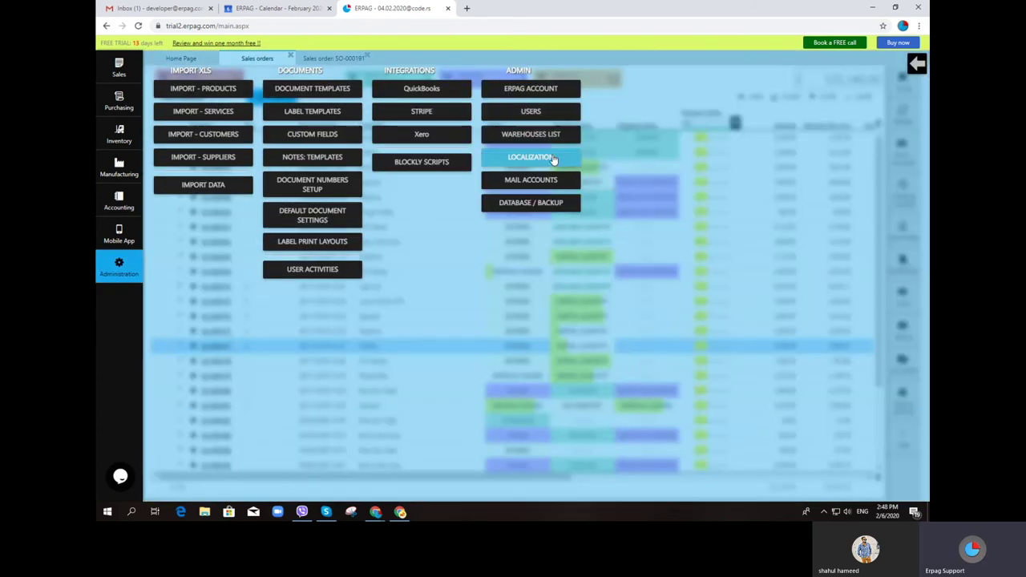
Make the localization settings editable and search the translations for 'not in'
click(532, 158)
click(899, 117)
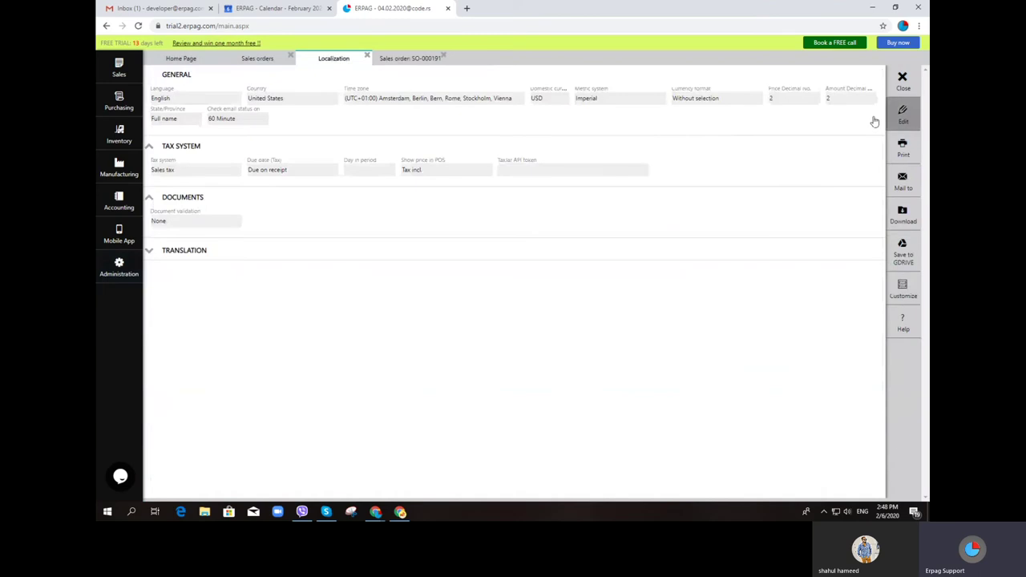
click(162, 253)
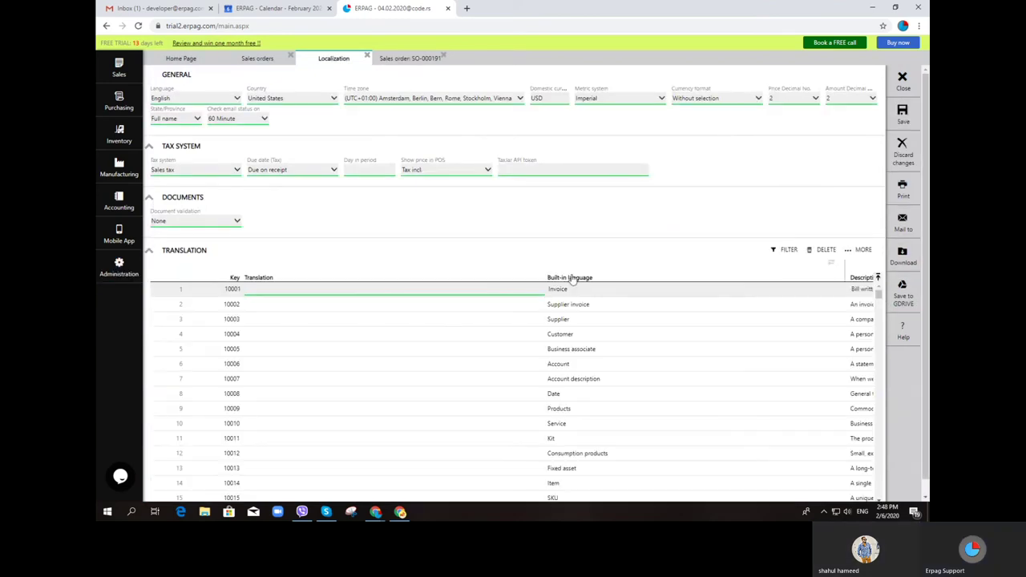
text(mo)
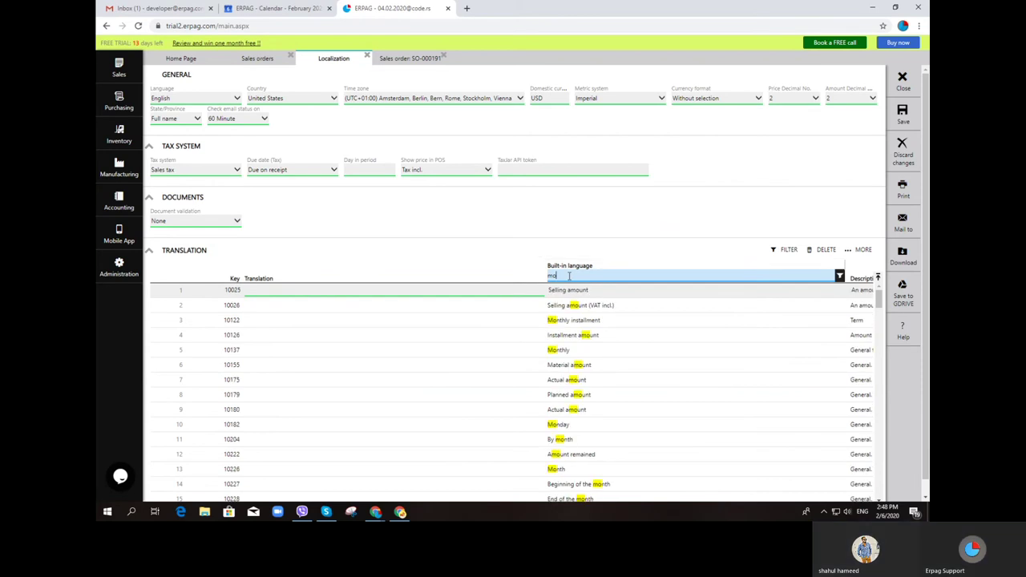
key(BackSpace)
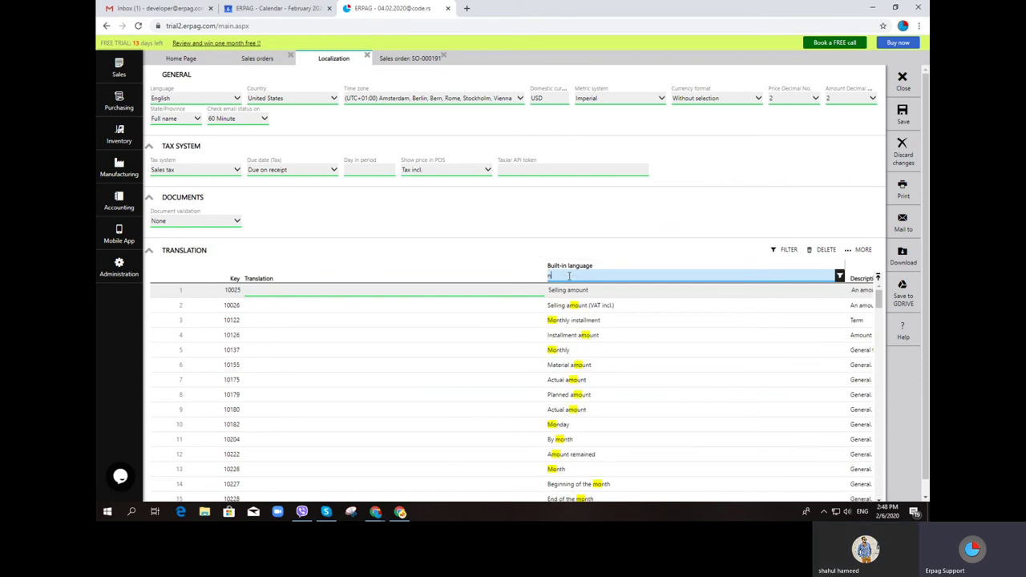
text(not in)
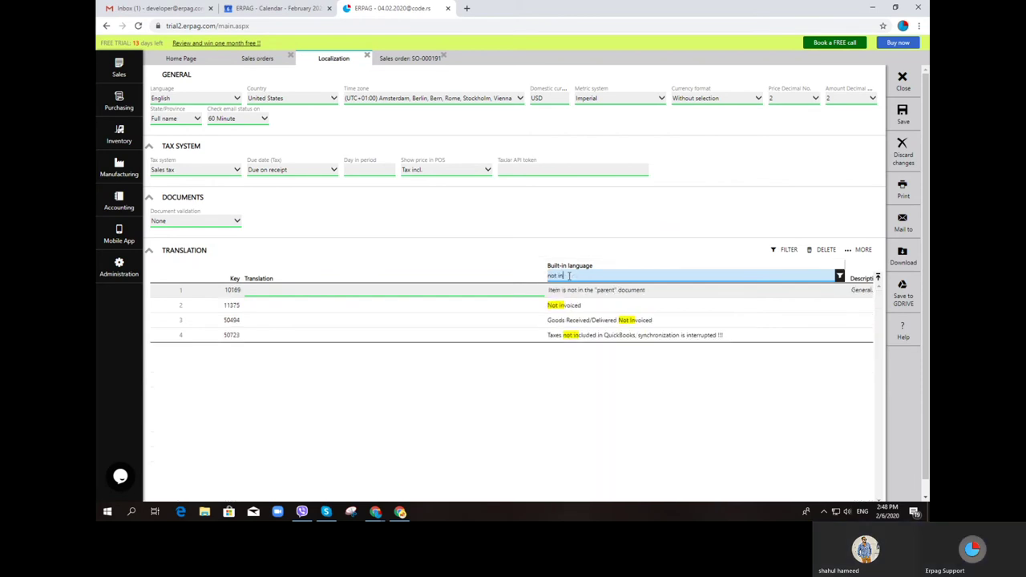
Translate 'Not invoiced' as 'not paid', save, close Localization and begin logging out
click(462, 305)
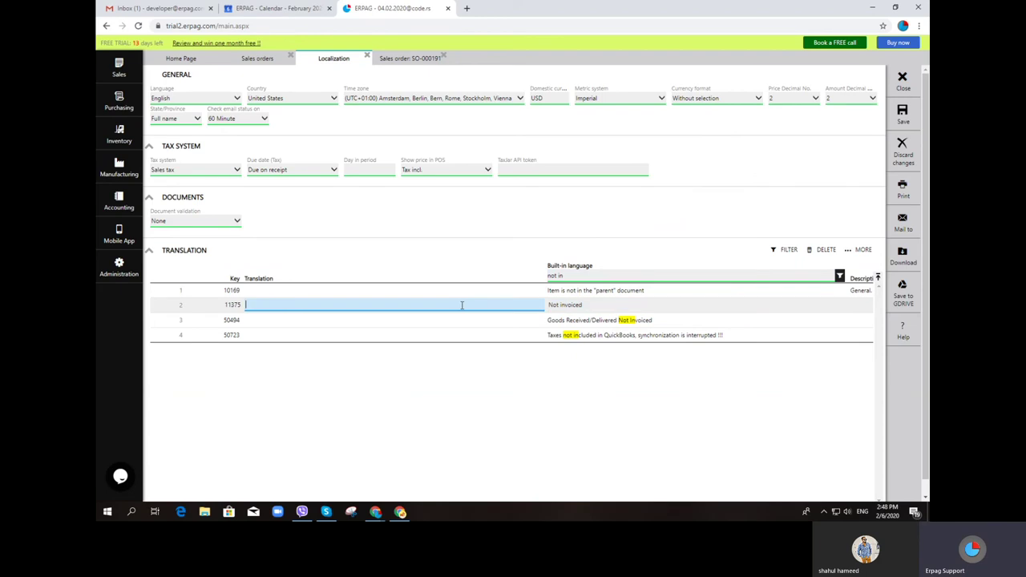
text(not paid)
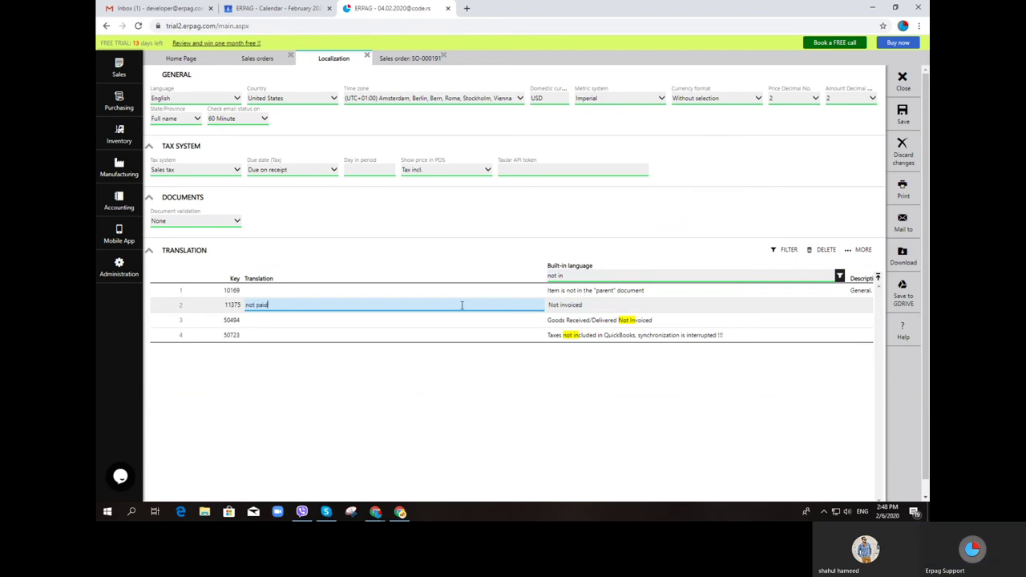
click(898, 114)
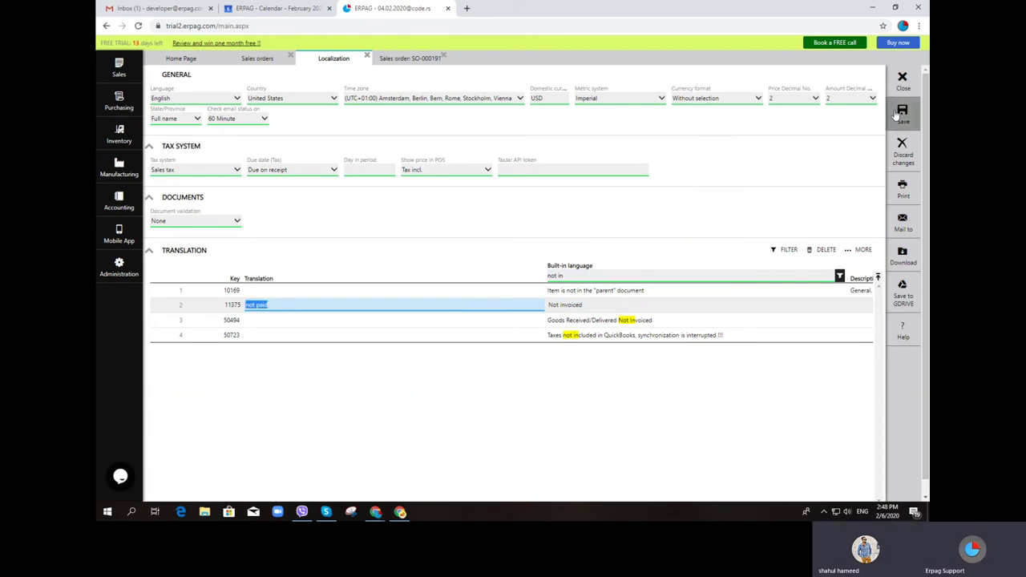
click(906, 78)
click(904, 80)
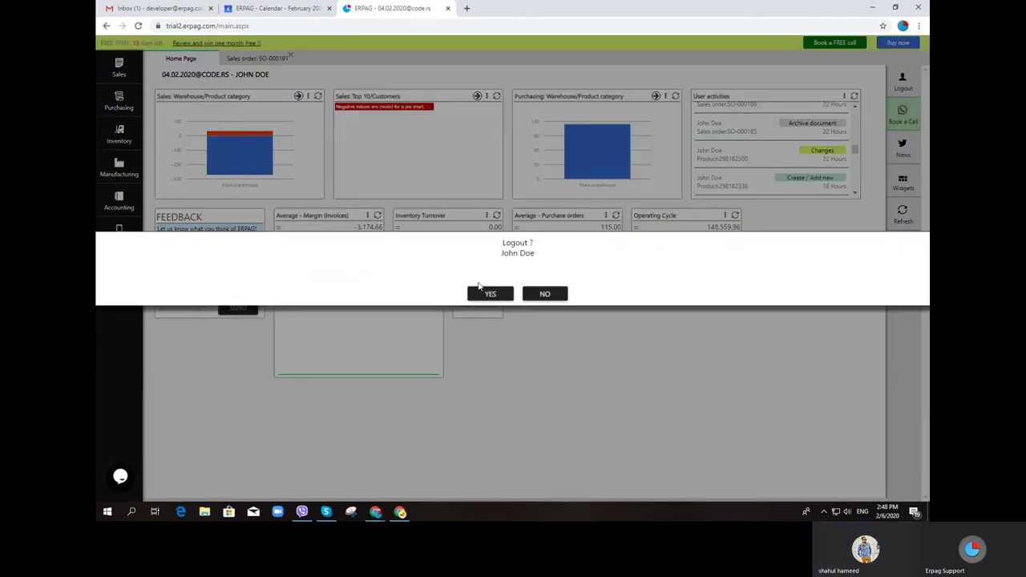
Reload ERPAG, then log out and log back in with the saved credentials
click(546, 294)
click(138, 26)
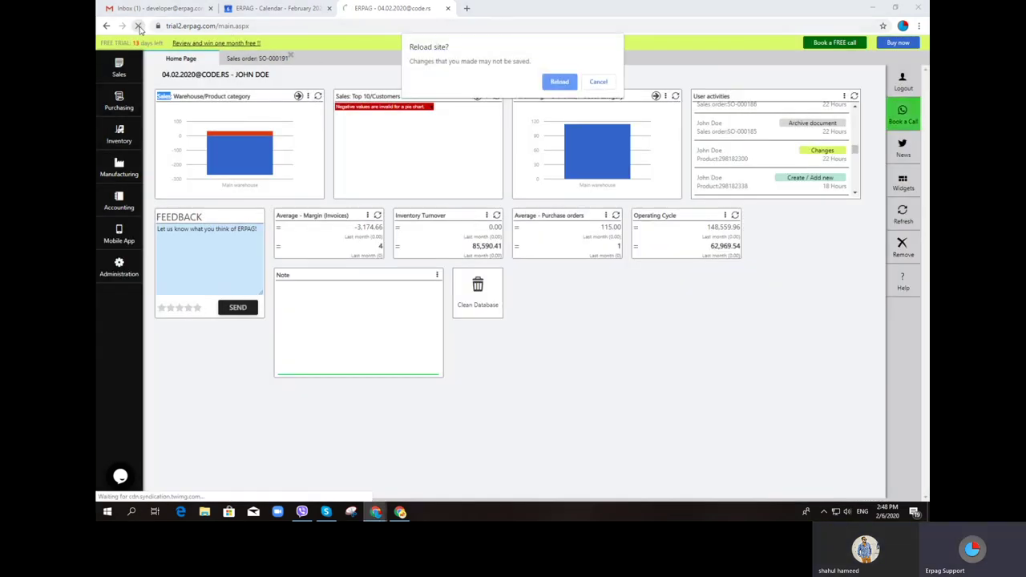
click(558, 83)
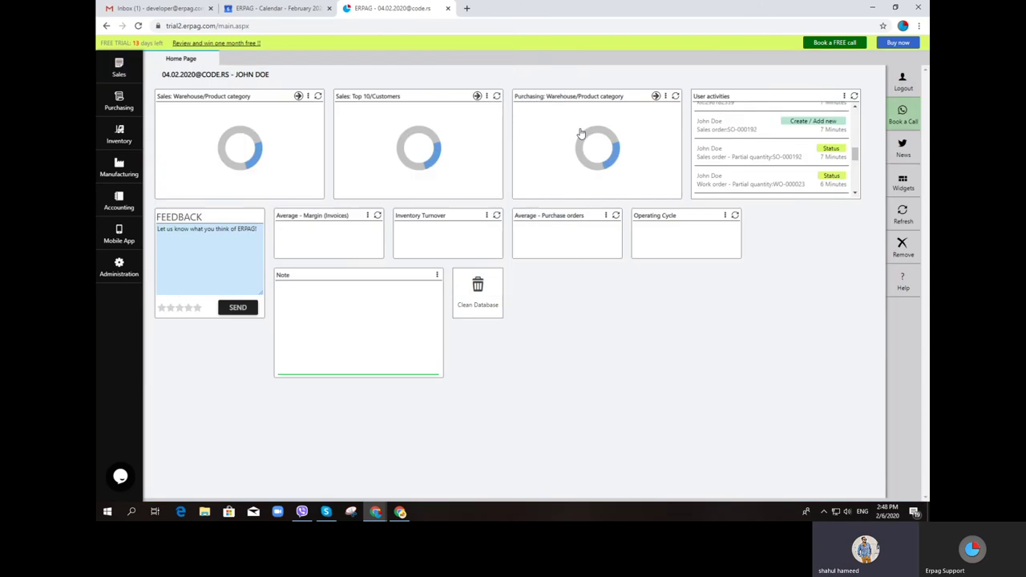
click(726, 153)
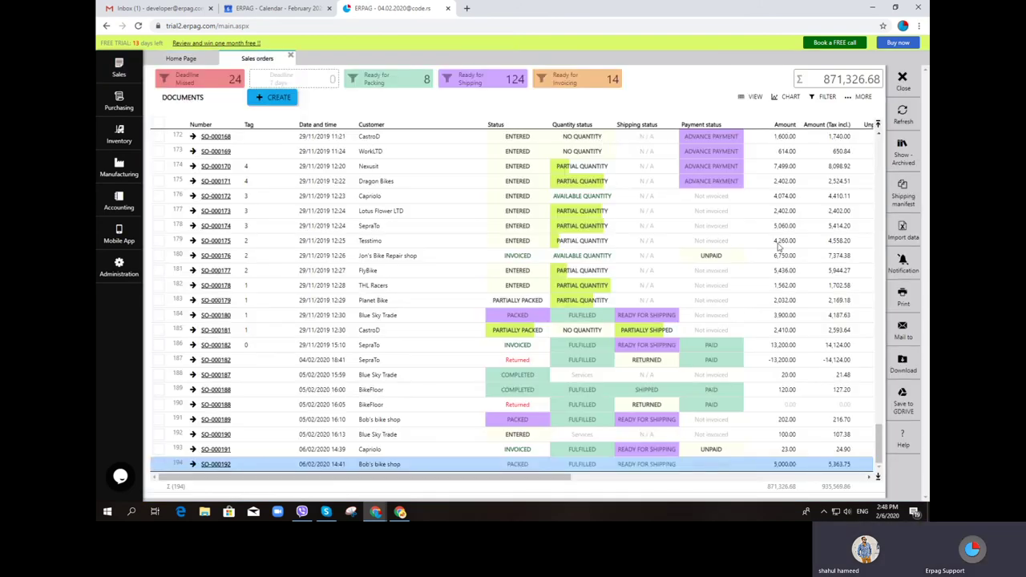
click(903, 114)
click(904, 88)
click(904, 88)
click(490, 294)
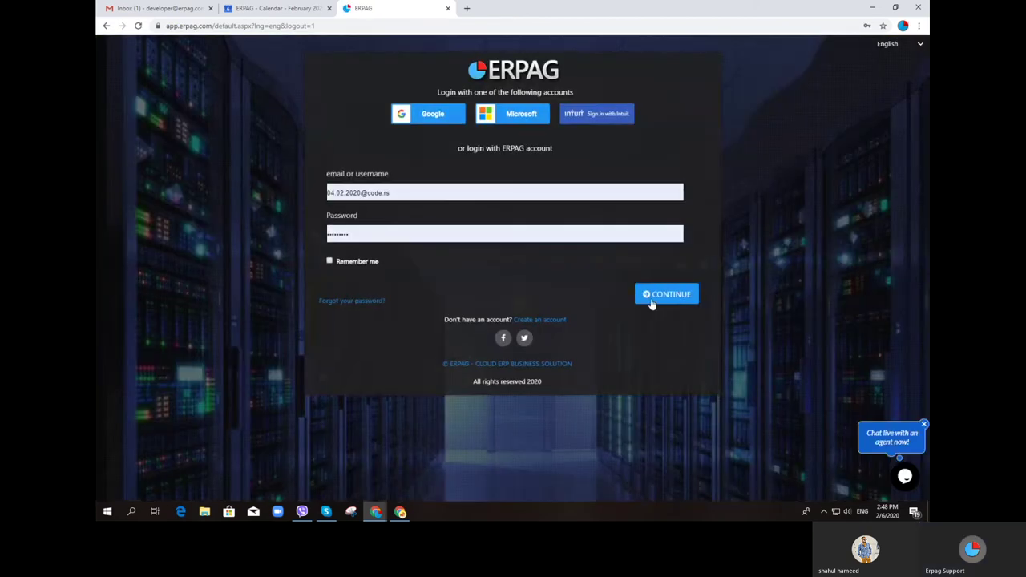
click(653, 300)
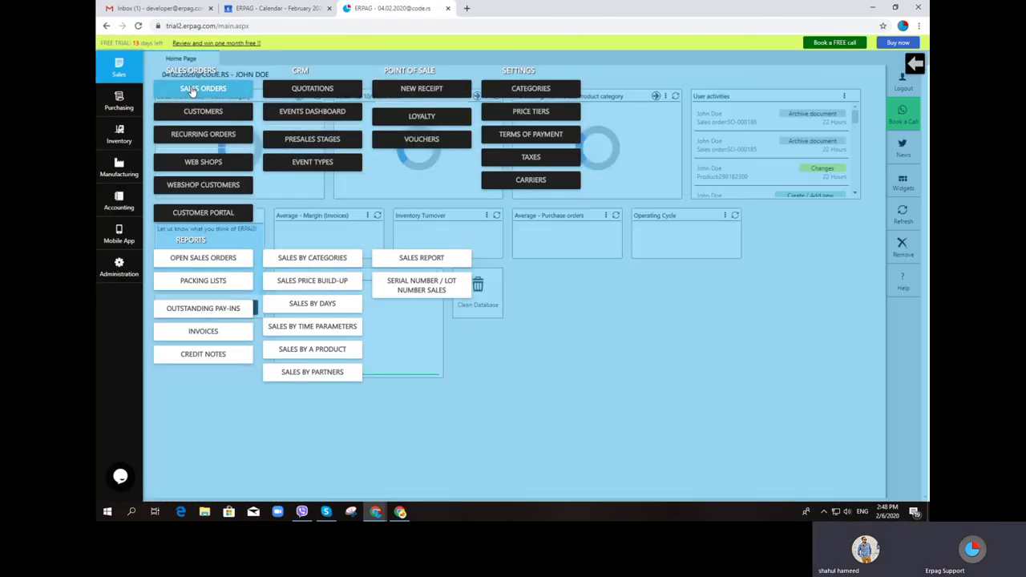
Filter sales orders by Payment status 'not paid' and tick the first five orders
click(206, 85)
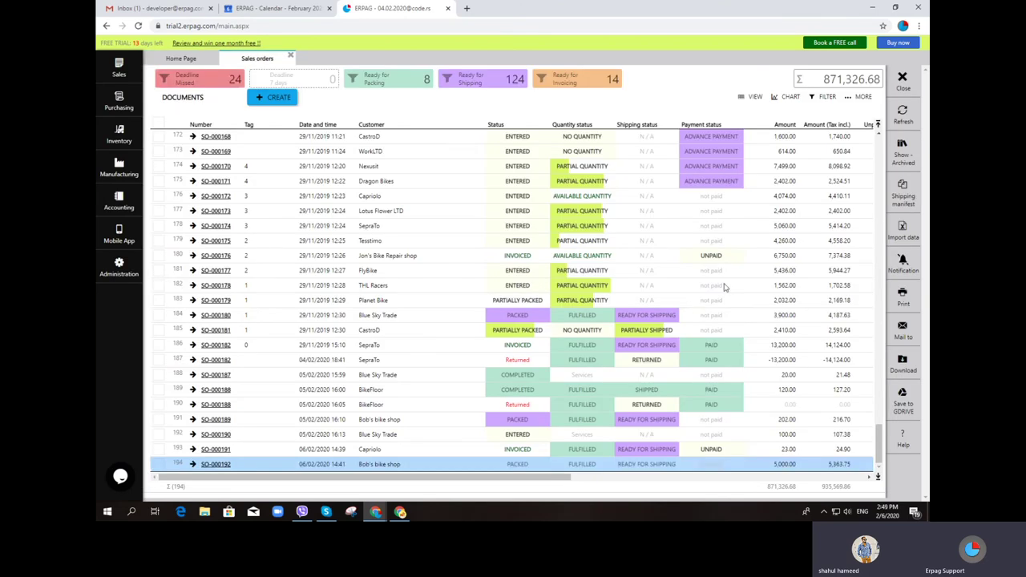
click(702, 125)
click(704, 138)
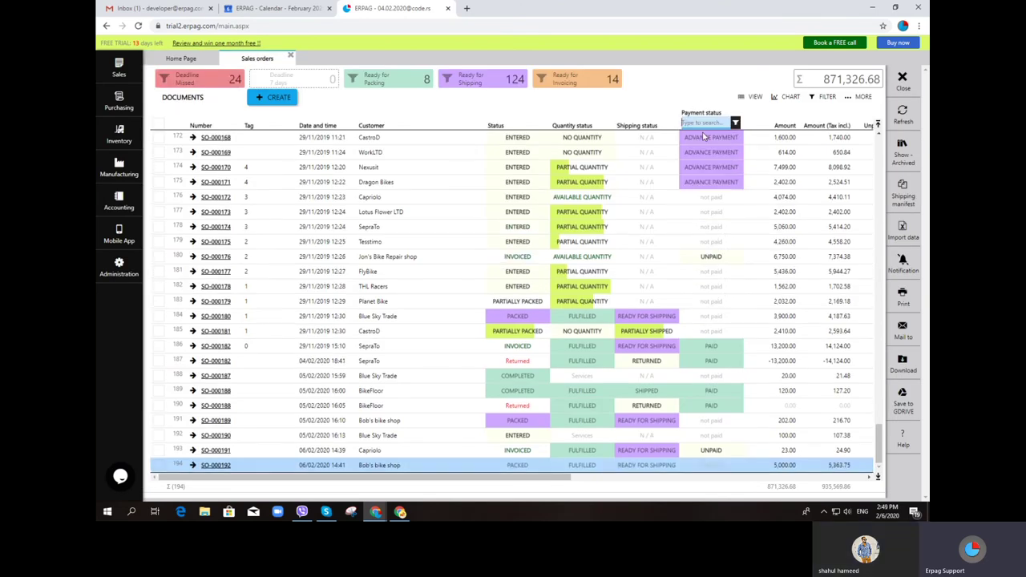
text(not paid)
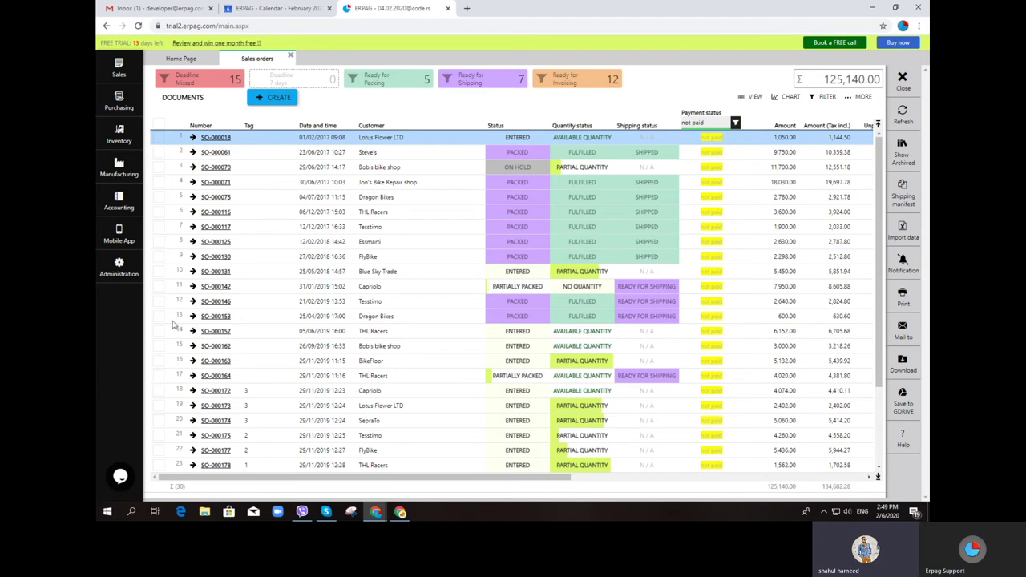
click(157, 138)
click(158, 153)
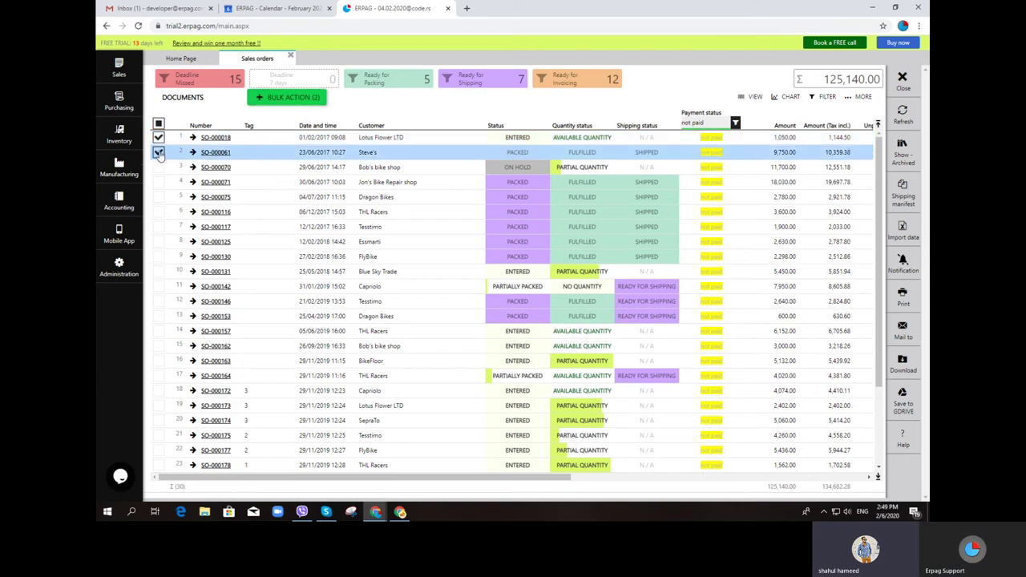
click(158, 167)
click(159, 182)
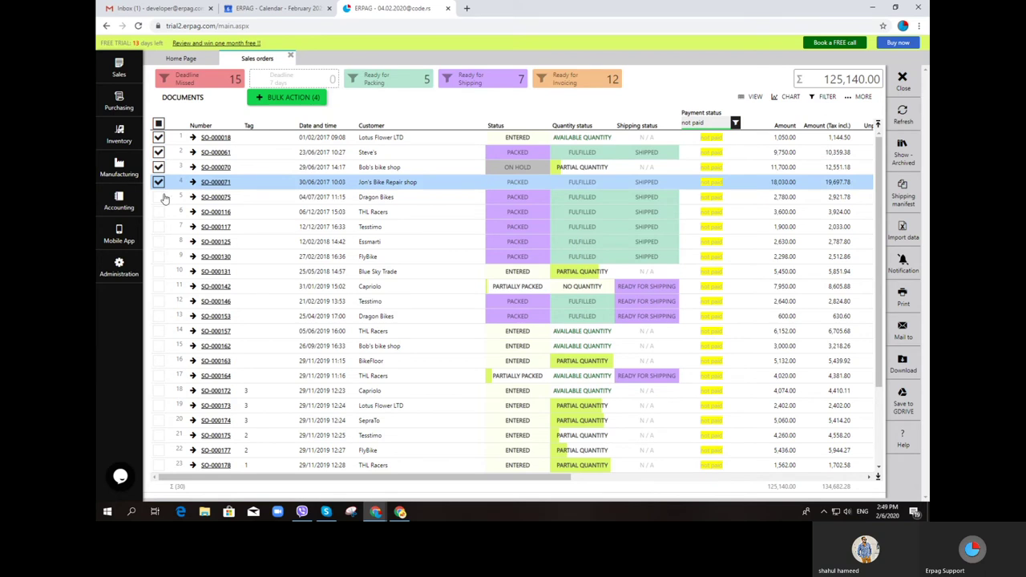
click(159, 197)
Bulk-record payment for the five ticked orders into the Main bank account, then refresh the list
click(284, 99)
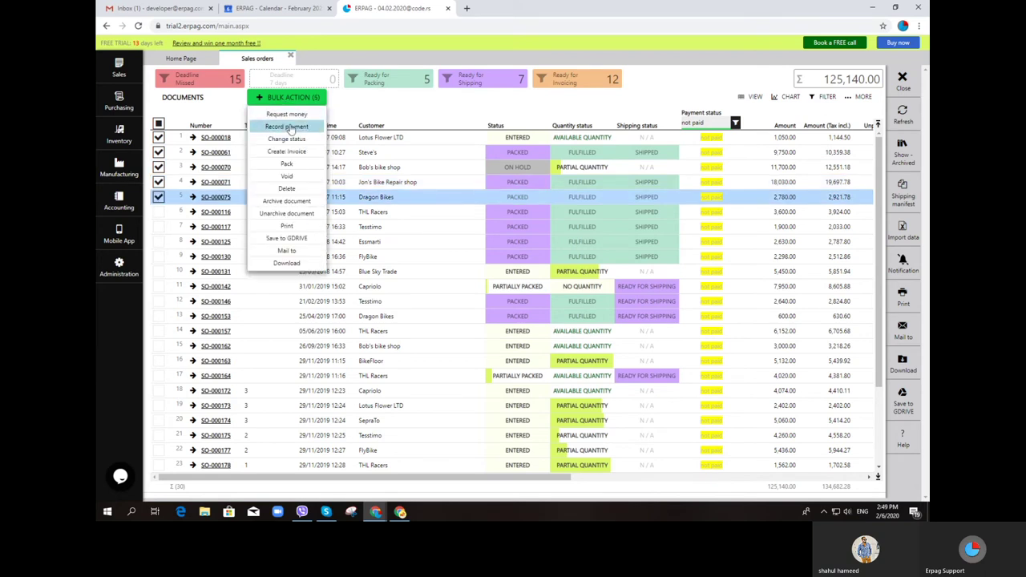
click(288, 126)
click(484, 293)
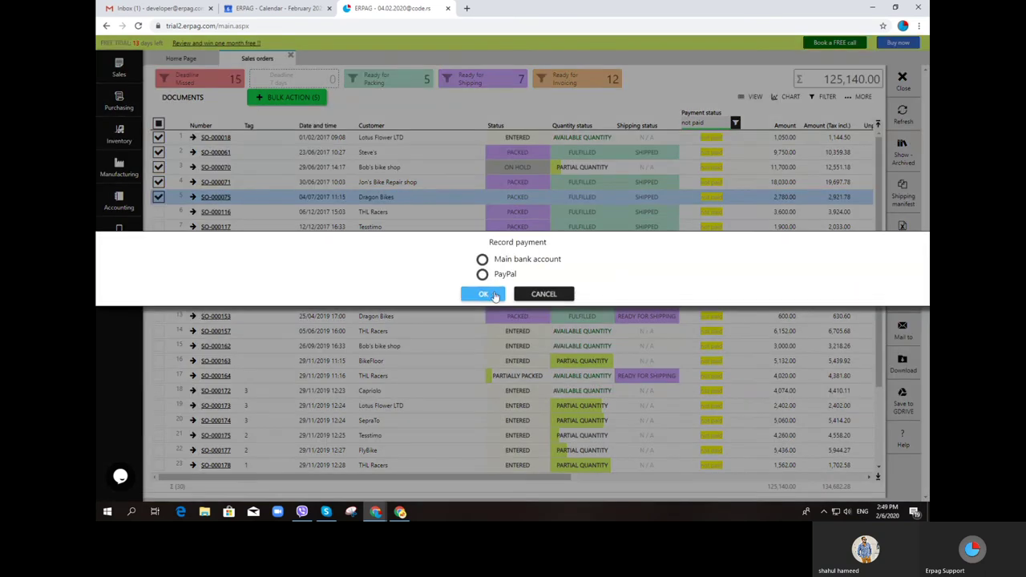
click(482, 259)
click(484, 295)
click(518, 294)
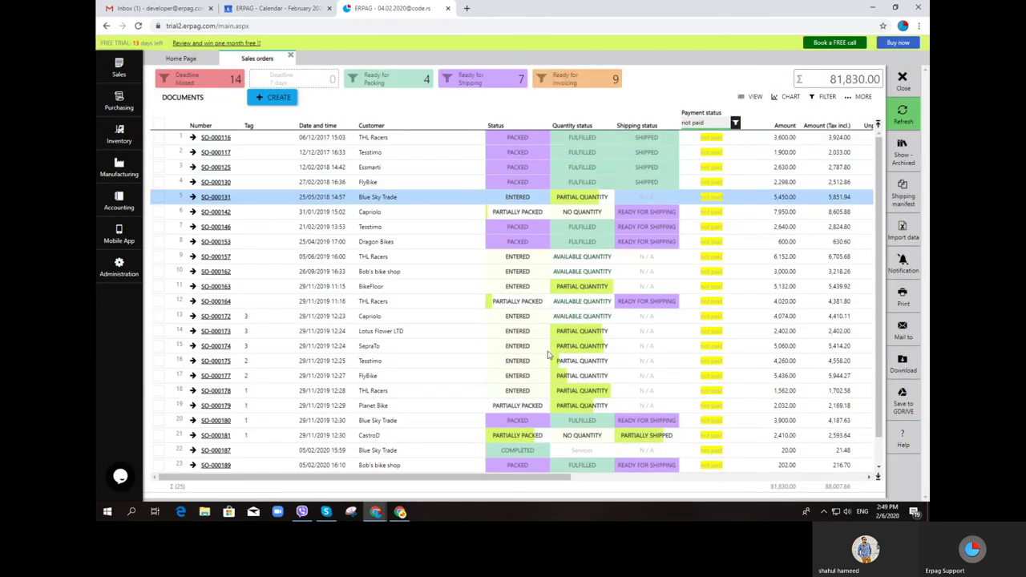
click(903, 114)
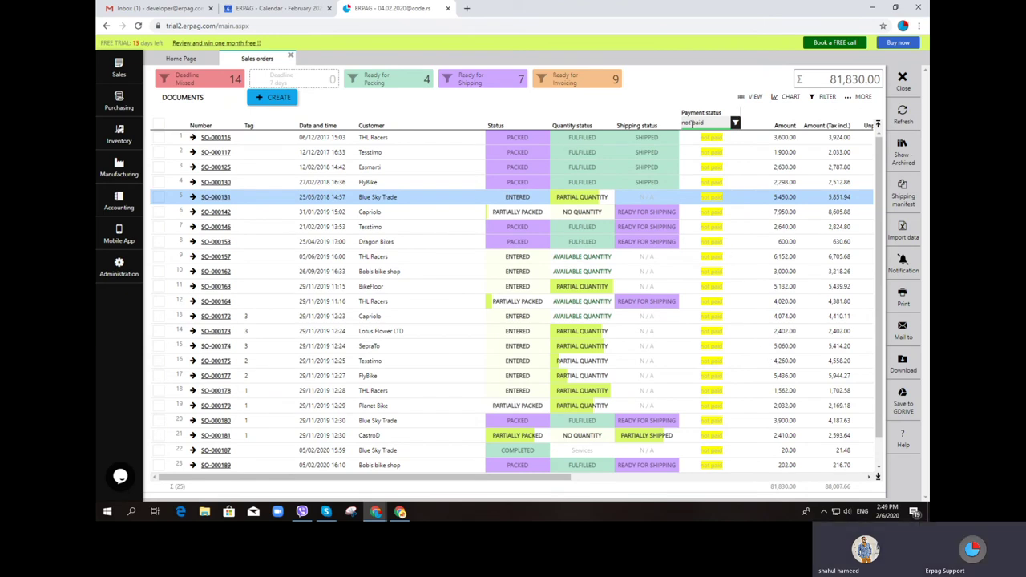
Change the selection so only orders SO-000130 and SO-000131 are ticked
click(159, 183)
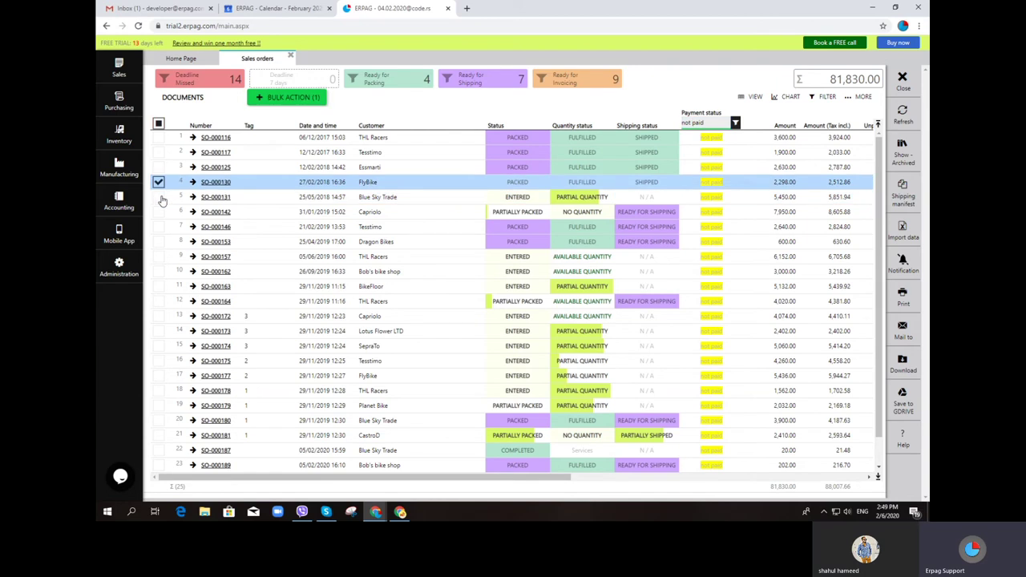
click(159, 196)
click(159, 197)
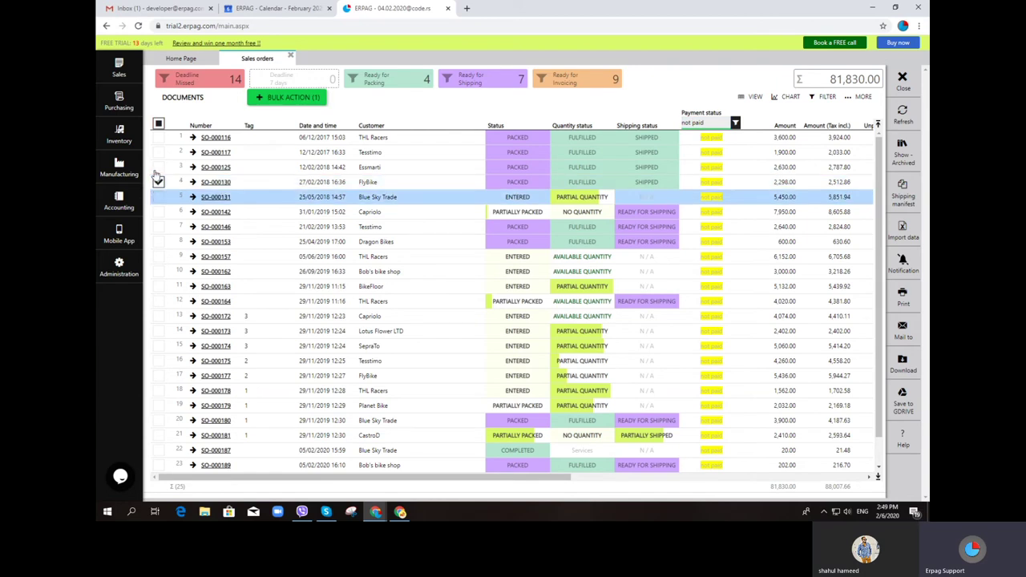
click(159, 167)
click(159, 152)
click(158, 137)
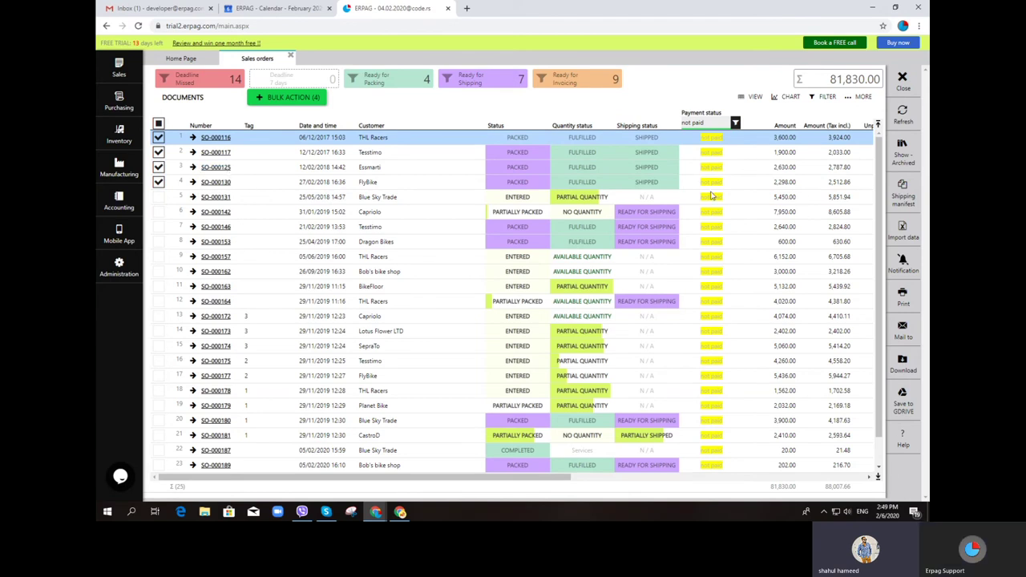
click(157, 157)
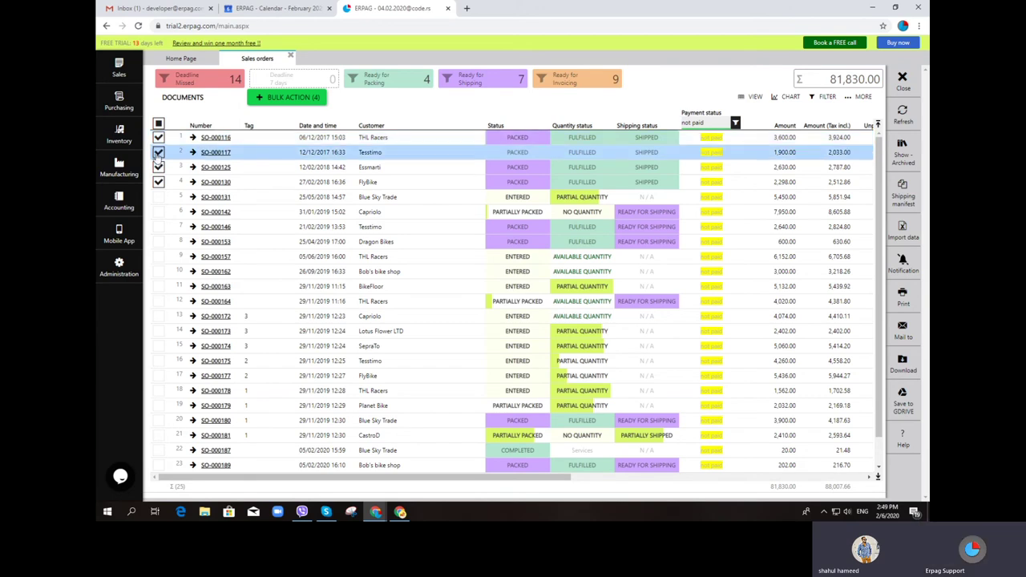
click(158, 153)
click(158, 137)
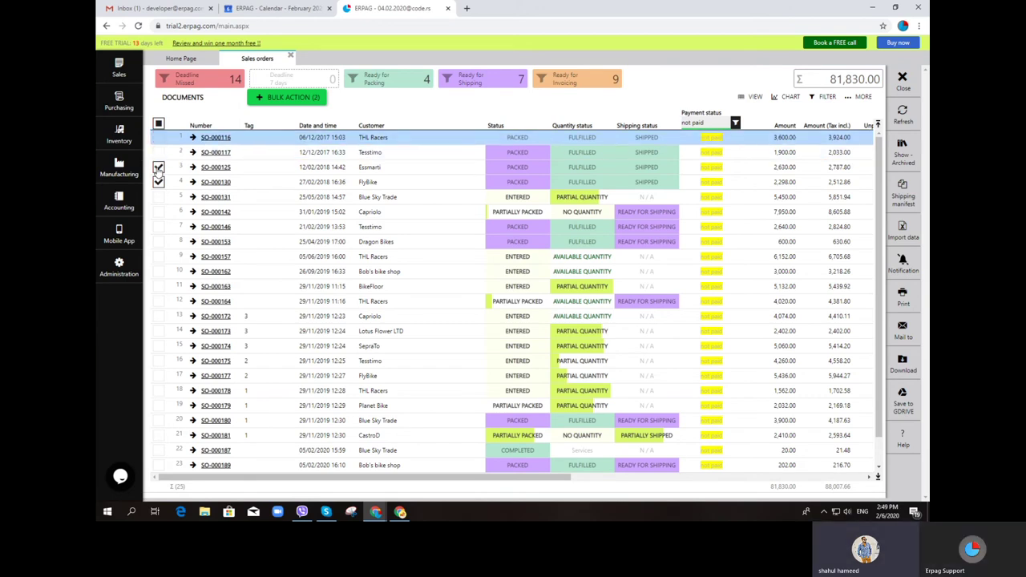
click(159, 167)
click(159, 196)
Record payment for SO-000130 and SO-000131 into the Main bank account
click(291, 98)
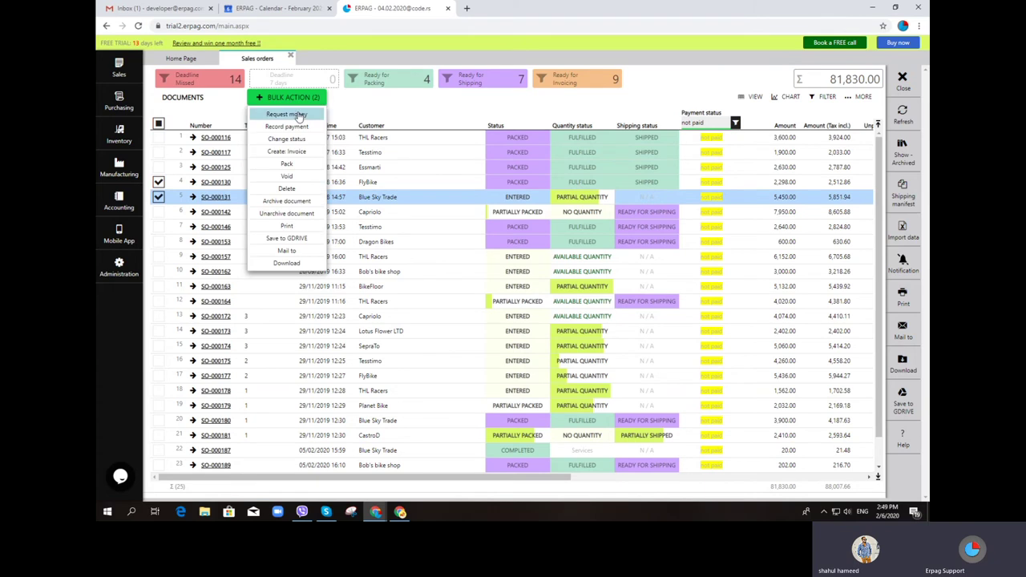
click(287, 126)
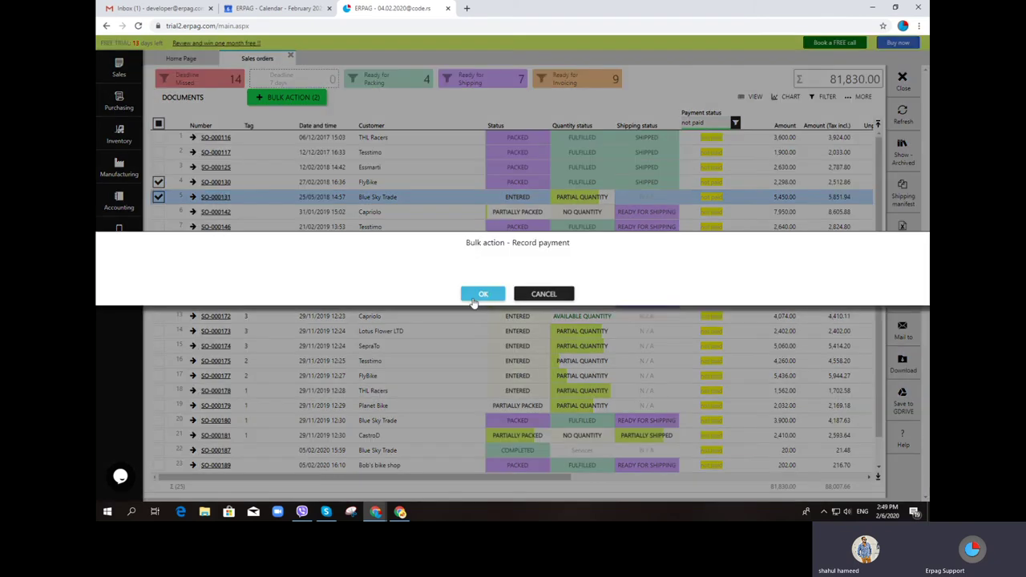
click(482, 259)
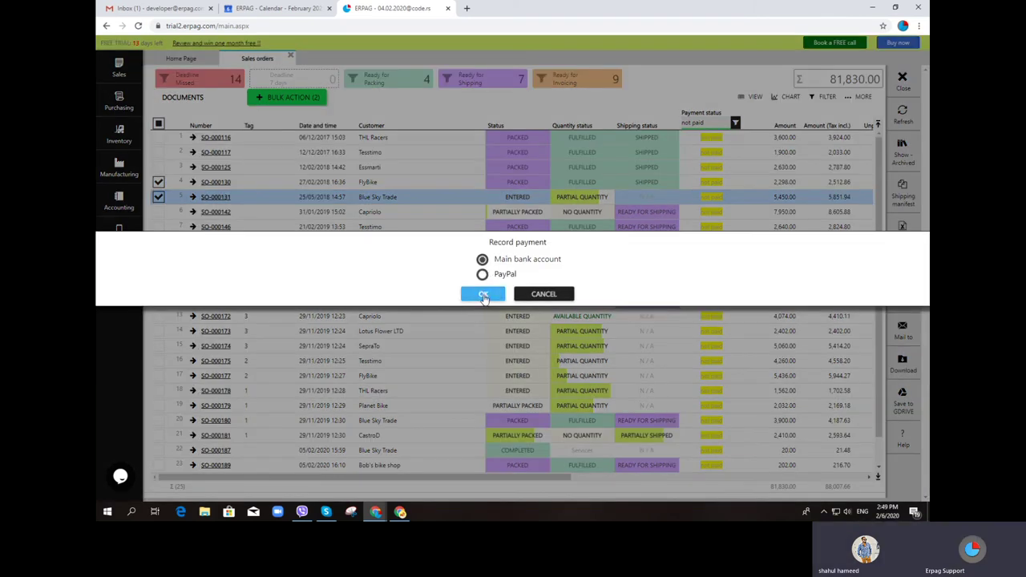
click(483, 294)
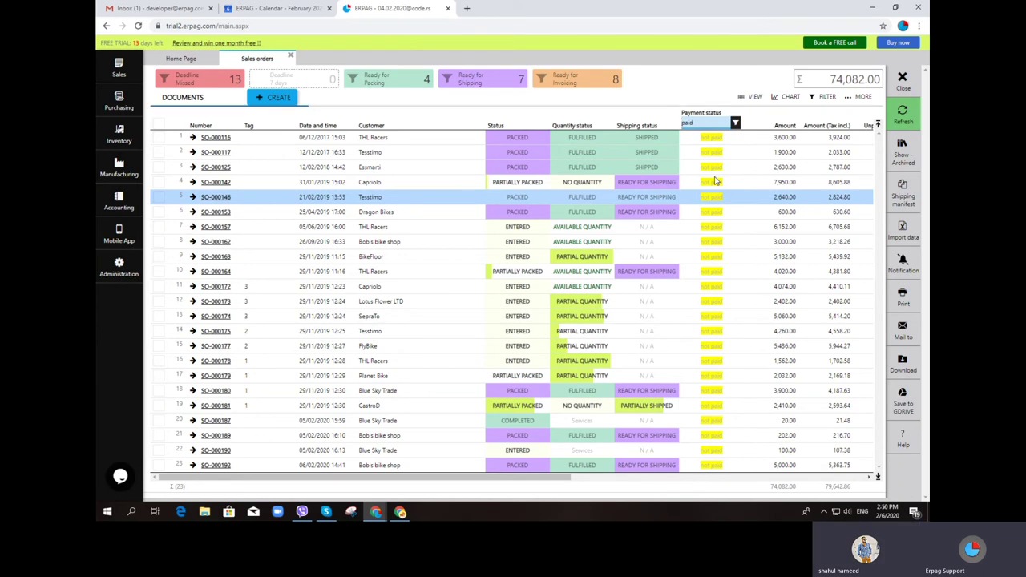
Add a Number column search filter and try order-number text starting with 'so'
click(201, 128)
click(205, 141)
text(13)
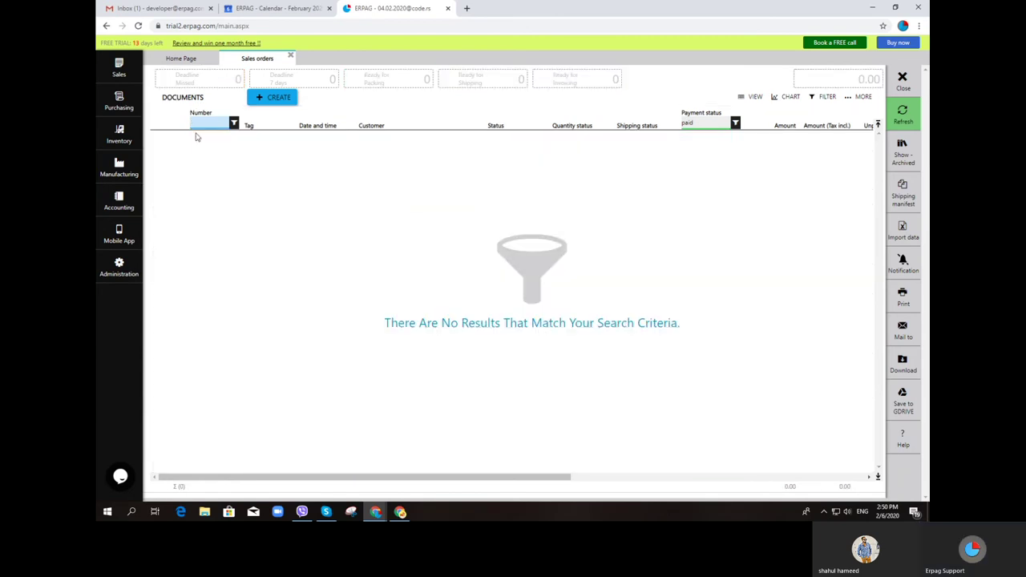
text(so-)
key(BackSpace)
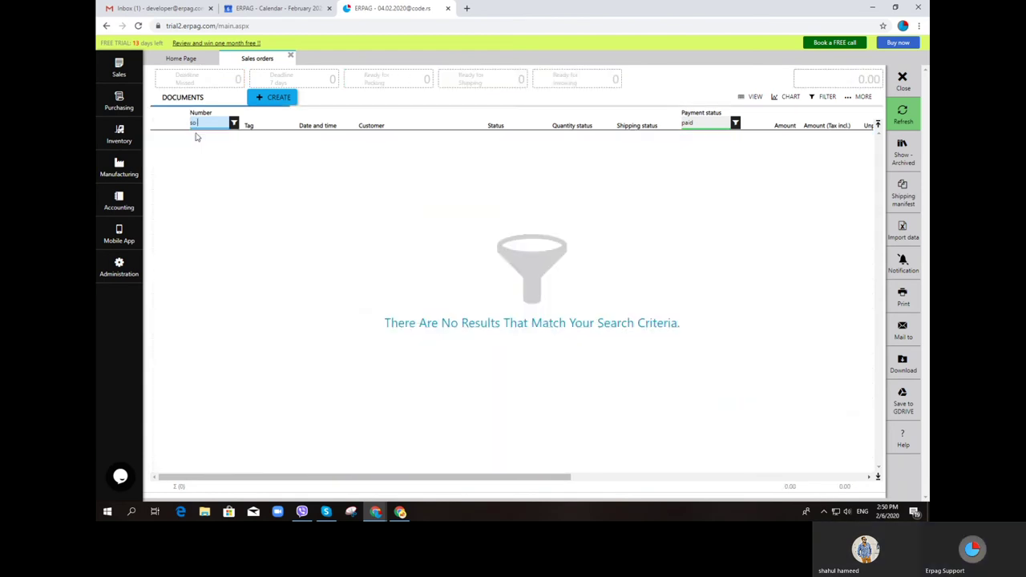
text(-)
key(BackSpace)
key(BackSpace)
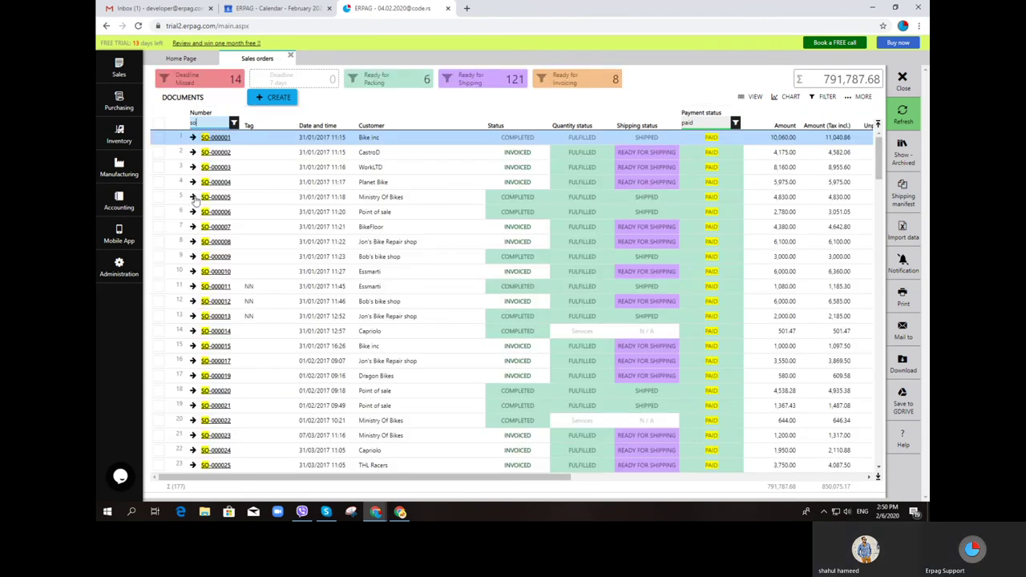
scroll(211, 192, down, 3)
Replace the order-number filter with 'so-00813', then trim it back until all paid orders show
click(206, 120)
double_click(205, 119)
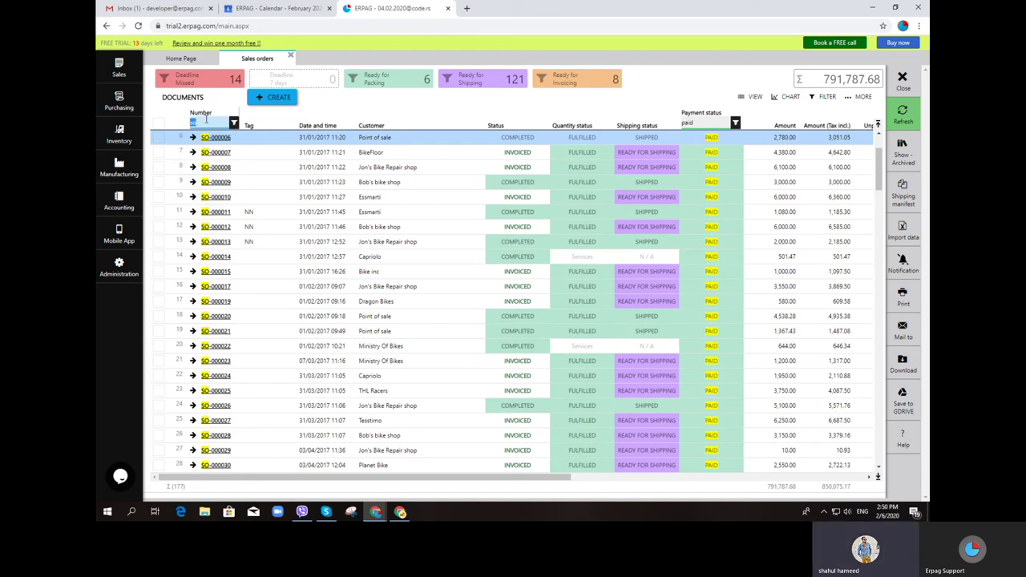
key(BackSpace)
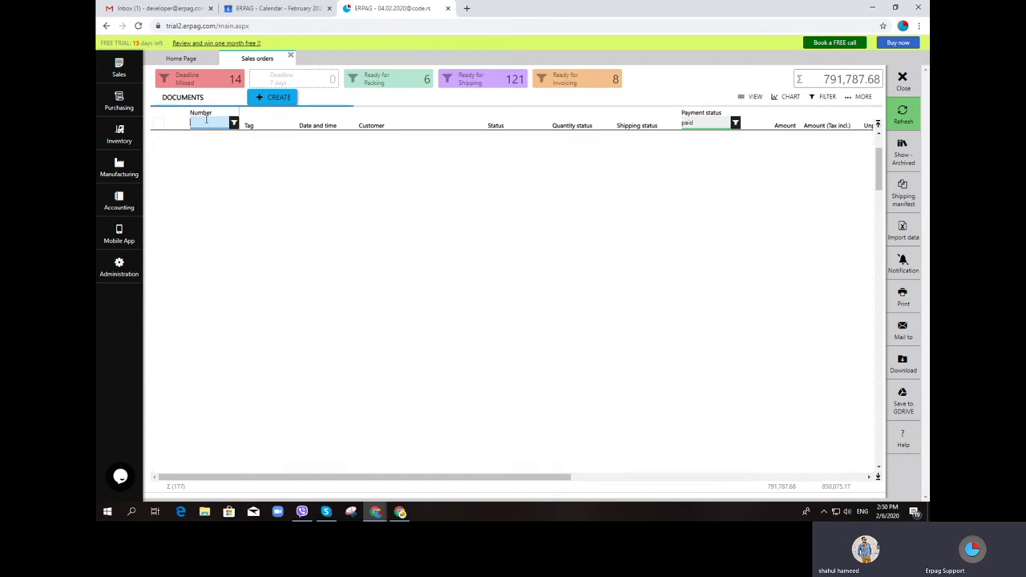
text(so-00)
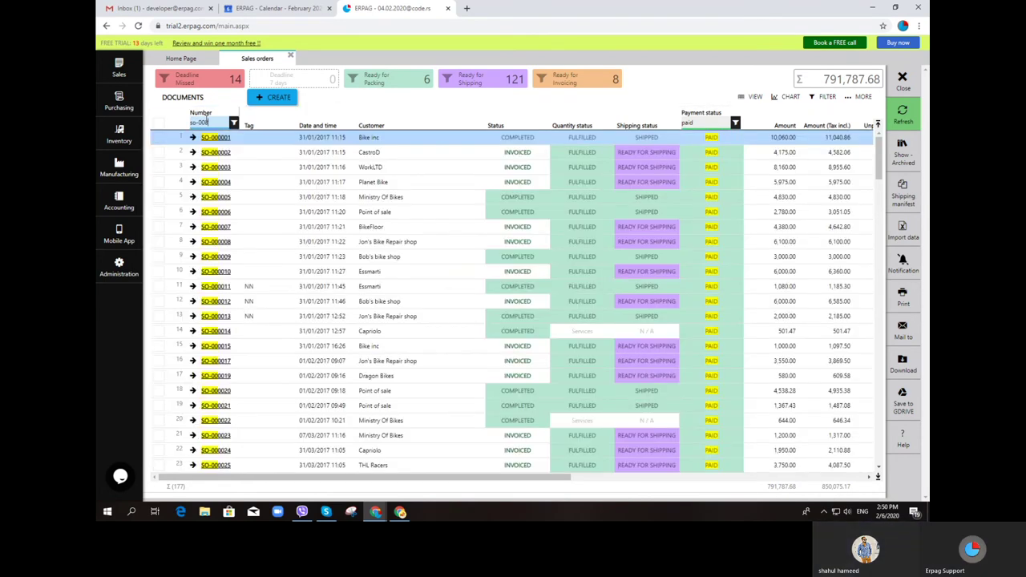
text(8)
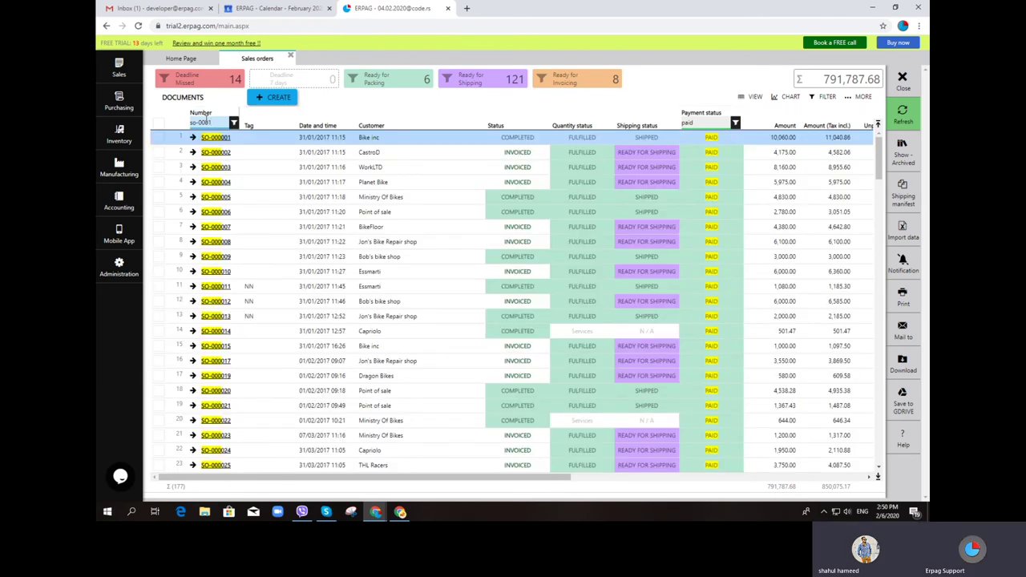
text(13)
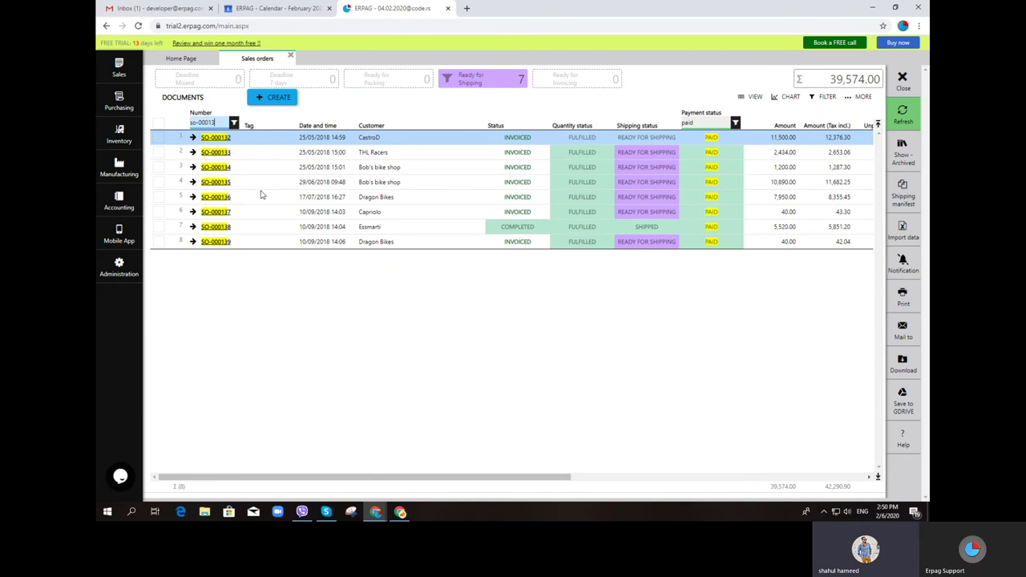
key(BackSpace)
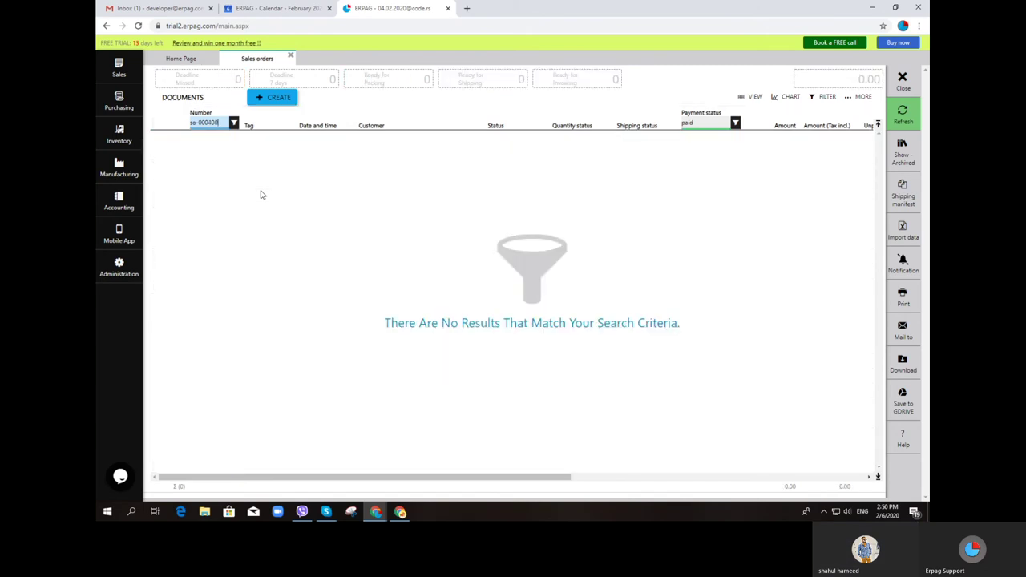
key(BackSpace)
key(BackSpace)
key(BackSpace)
key(BackSpace)
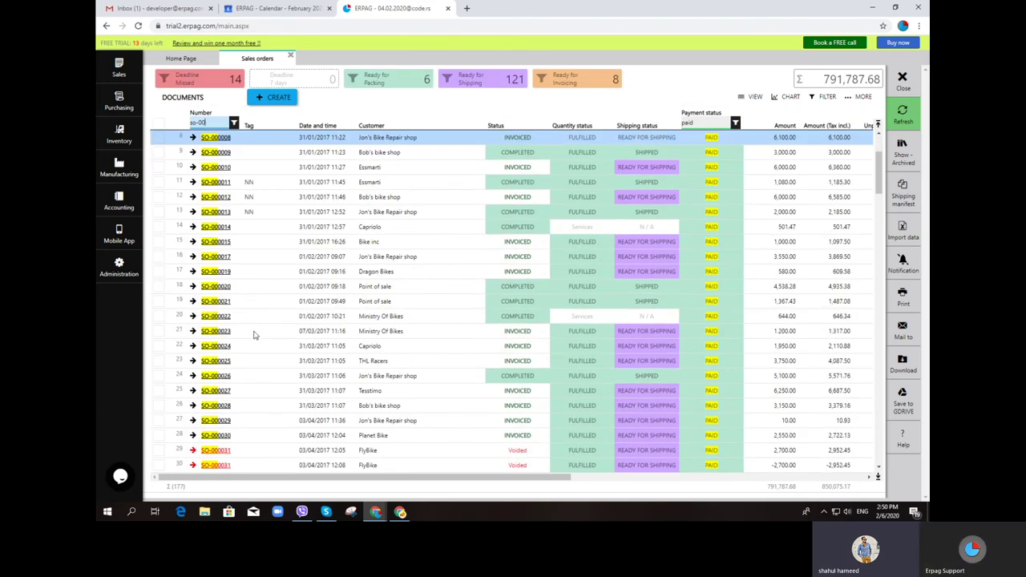
scroll(251, 338, down, 6)
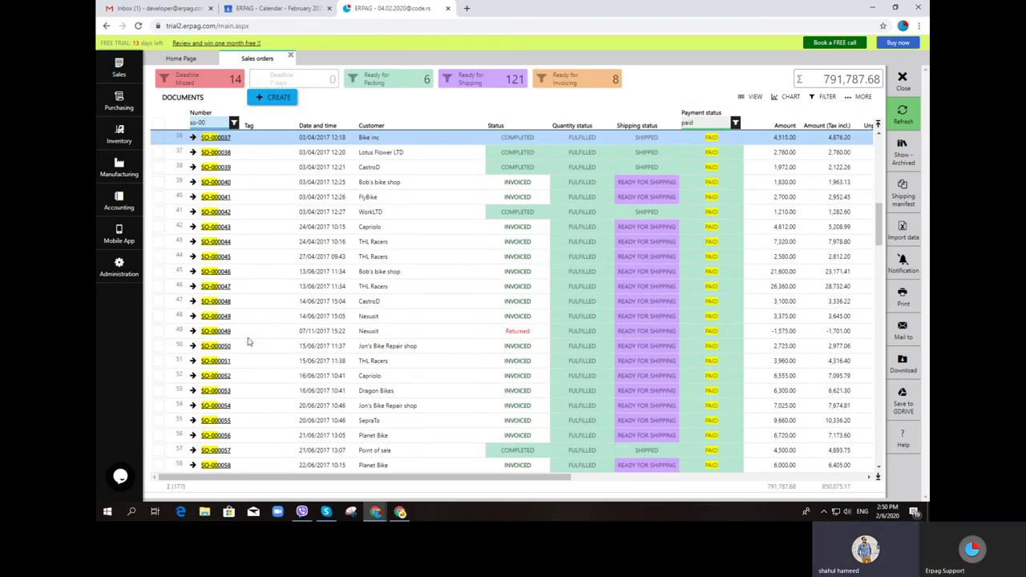
scroll(240, 329, up, 2)
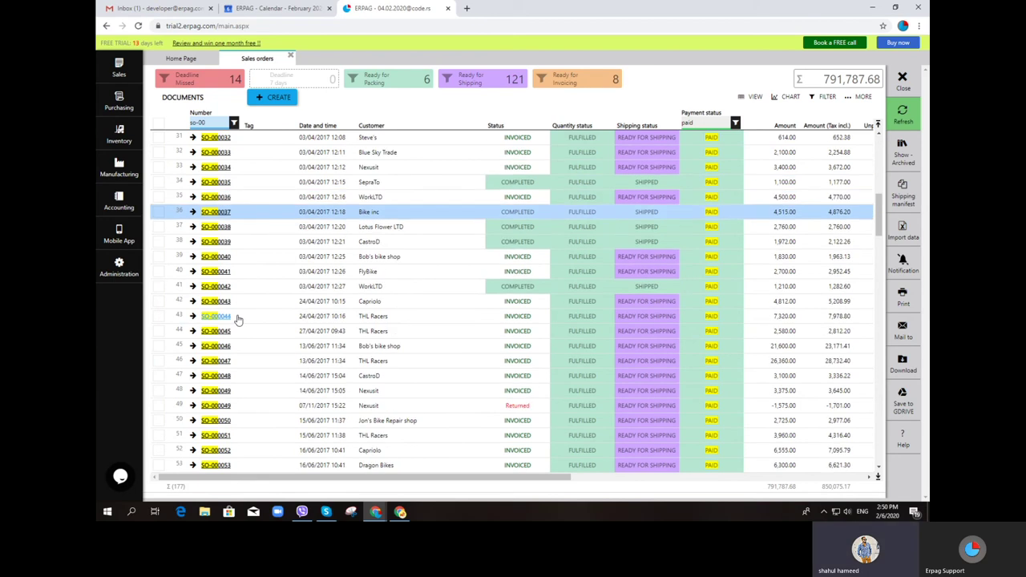
scroll(240, 170, up, 2)
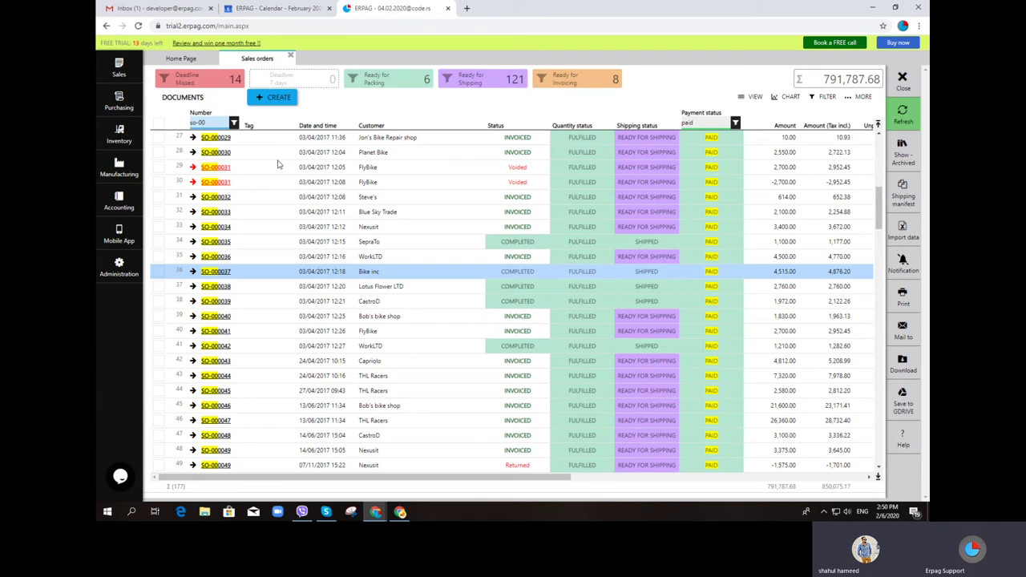
key(BackSpace)
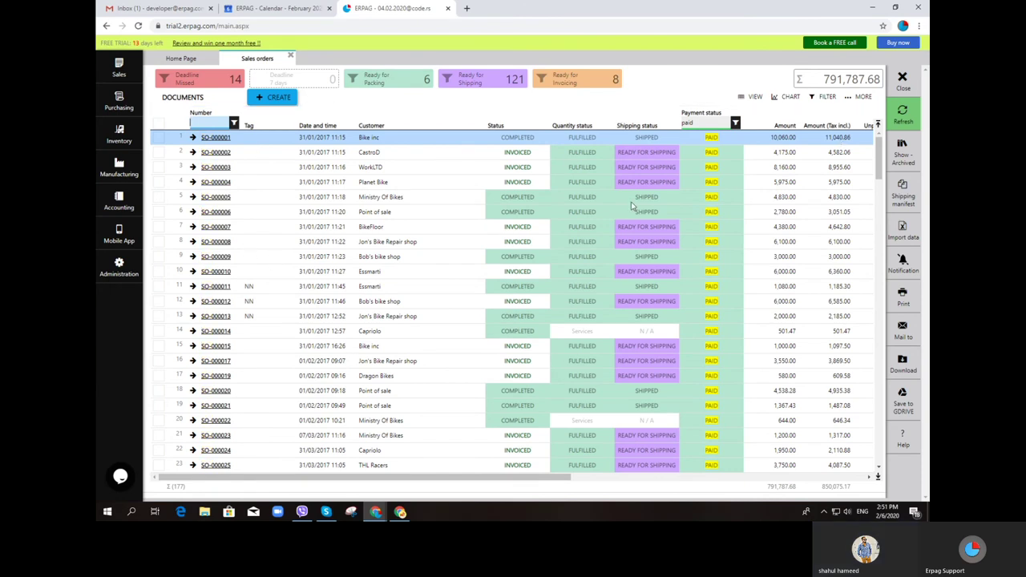
Refresh the list, clear the 'paid' Payment status filter, and narrow the Number filter to SO-000130 onward
click(908, 110)
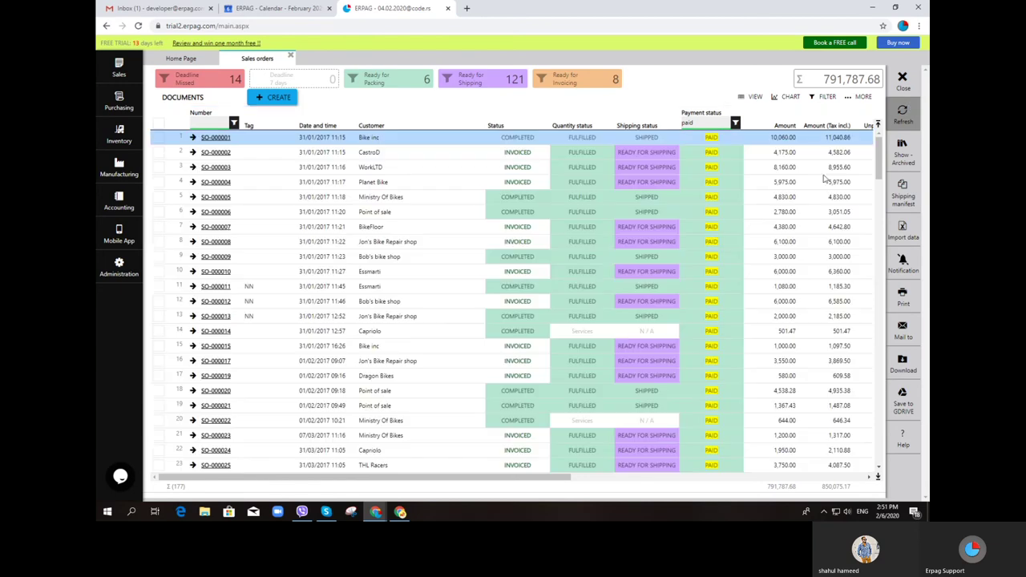
click(735, 123)
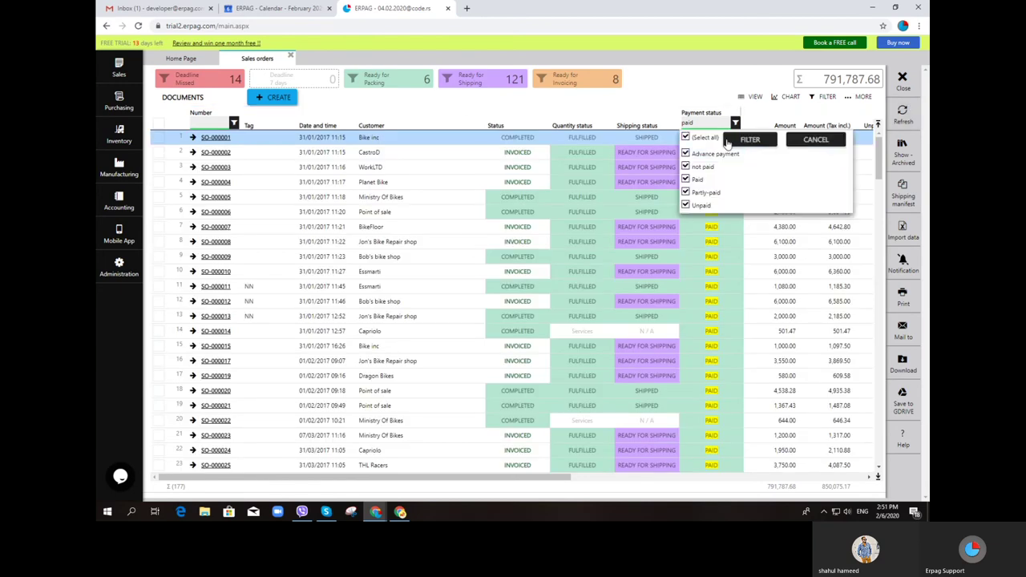
click(751, 143)
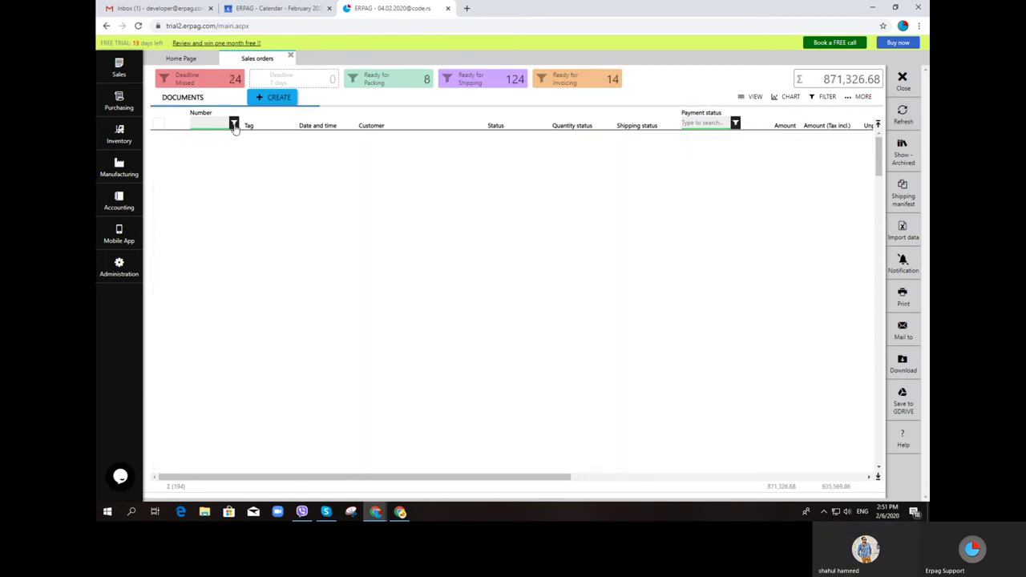
text(so-0)
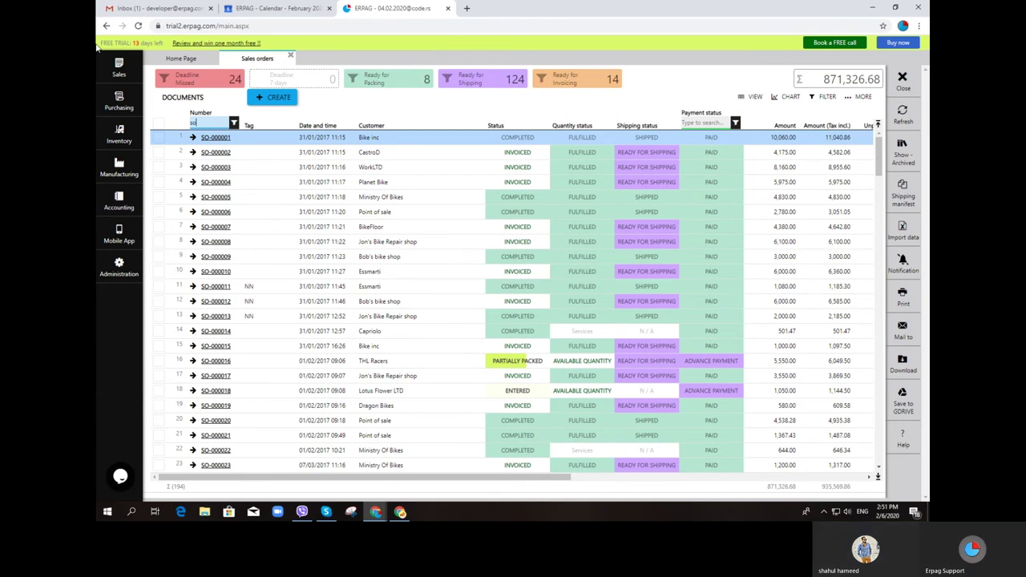
text(00)
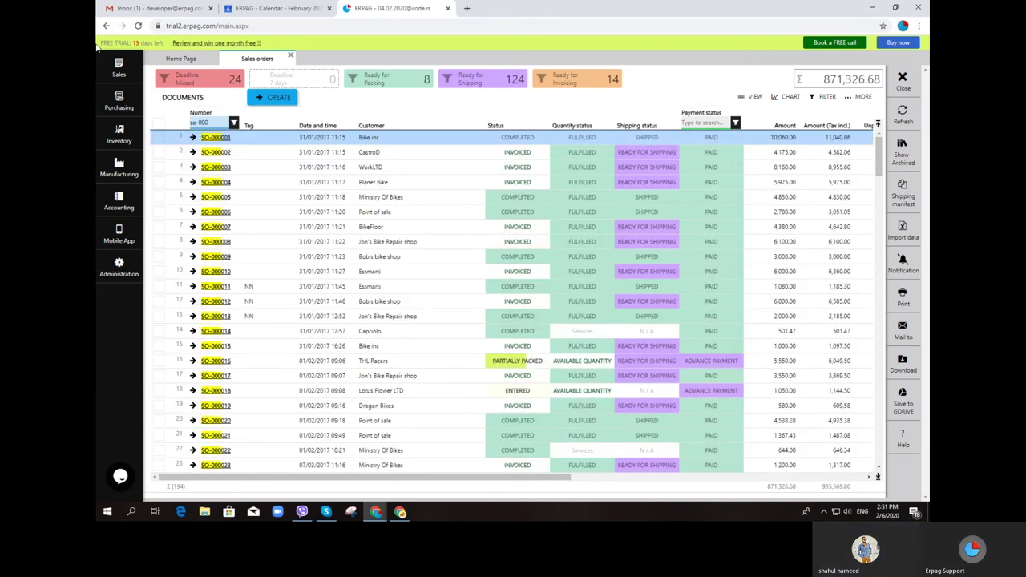
text(01)
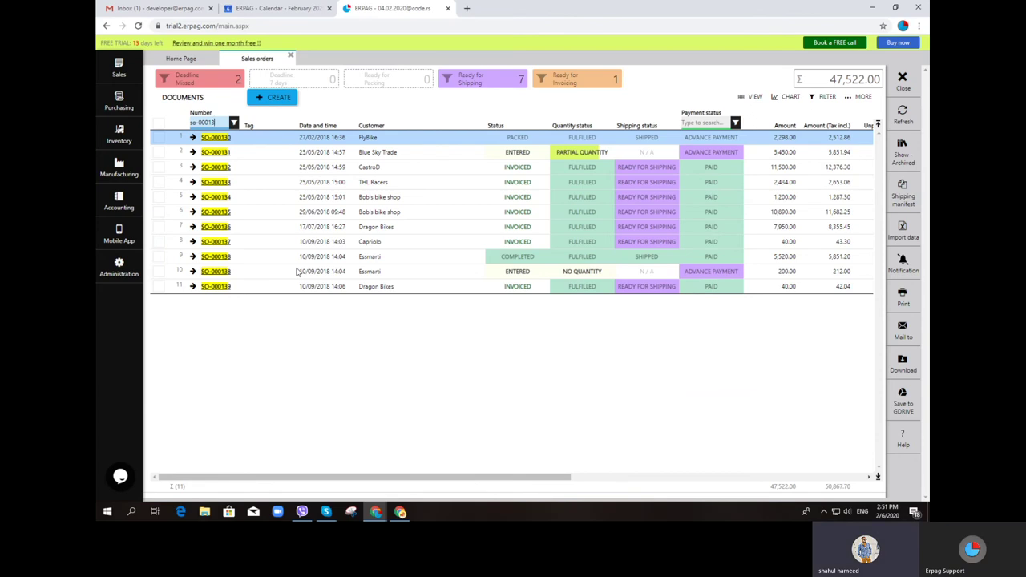
click(118, 168)
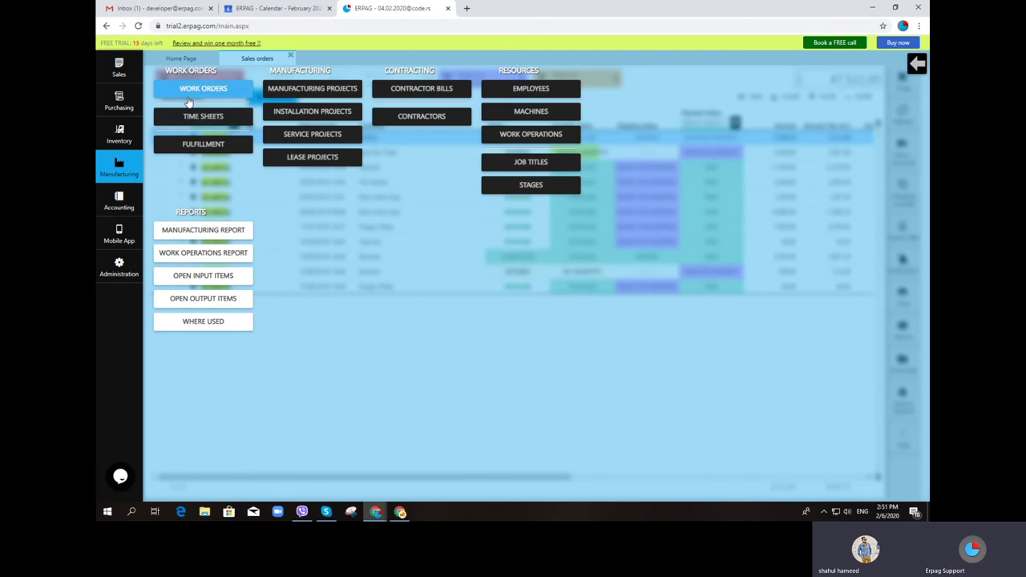
Create a work order based on a bill of materials for Raw 1 + Raw 2, quantity 5
click(190, 87)
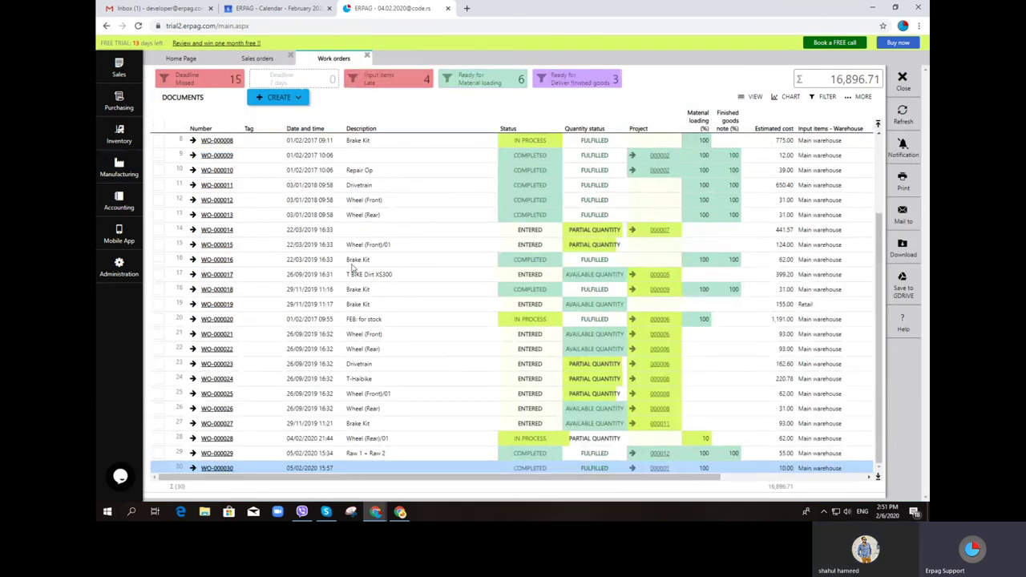
click(280, 97)
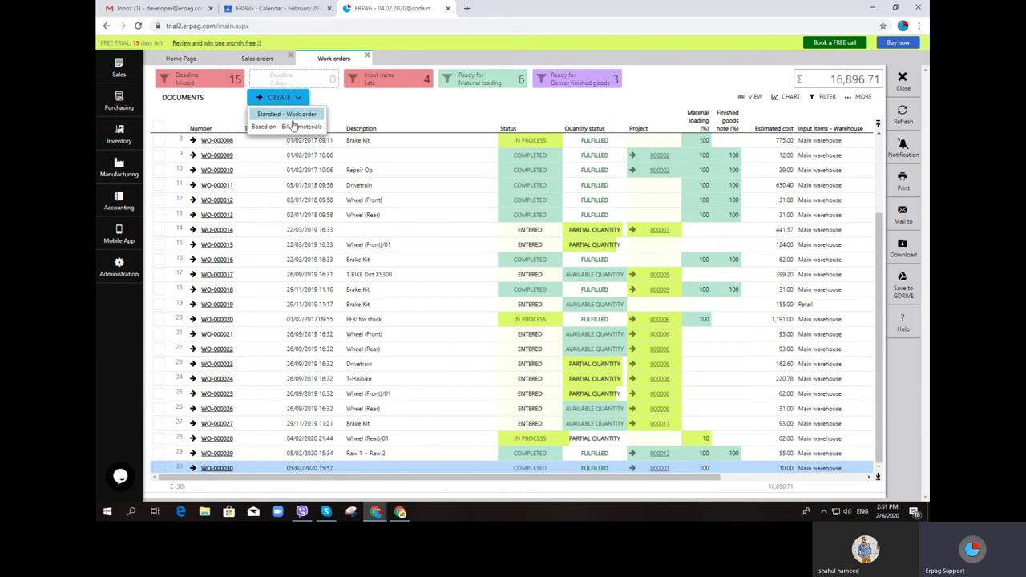
click(293, 126)
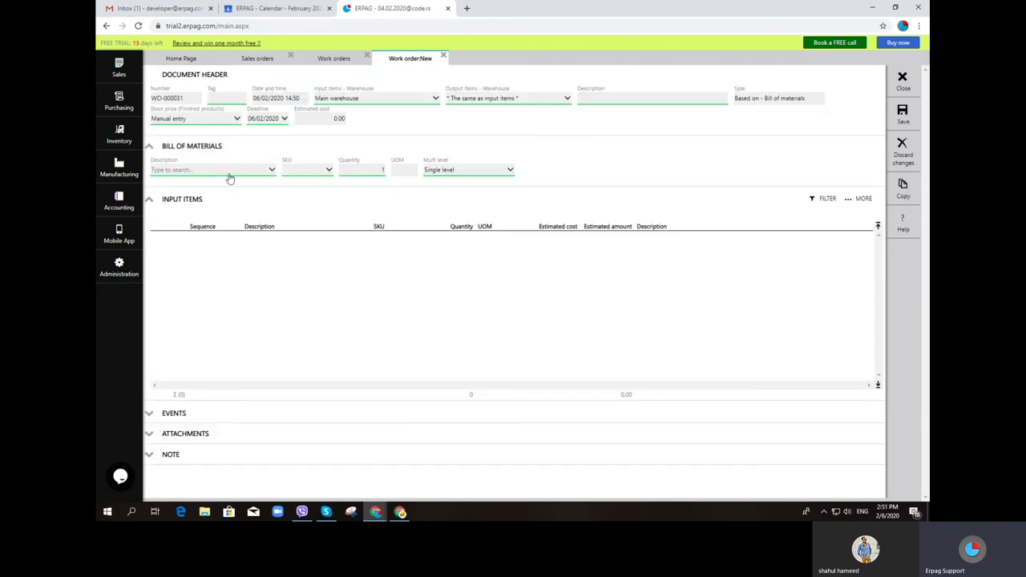
click(228, 173)
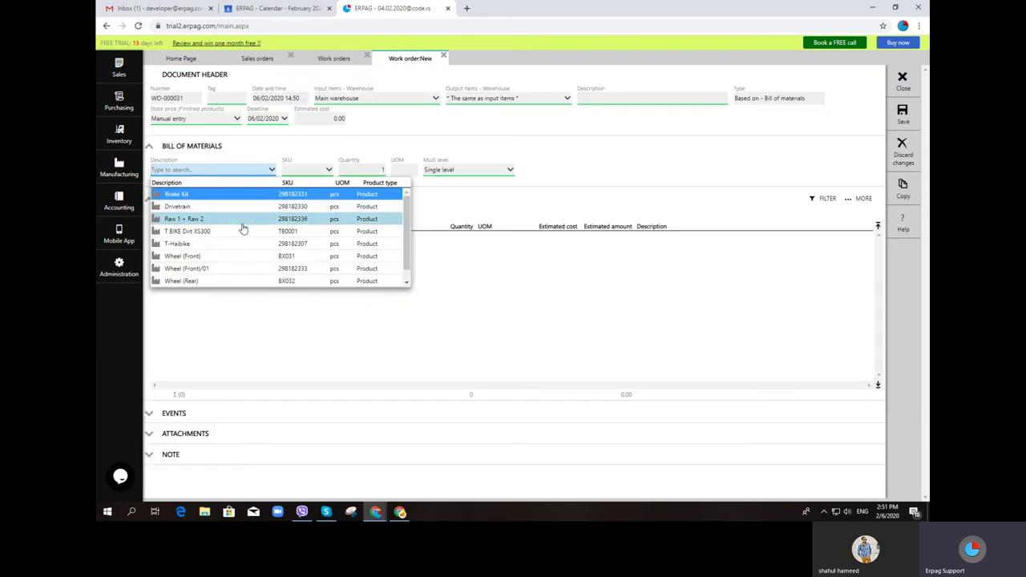
click(238, 222)
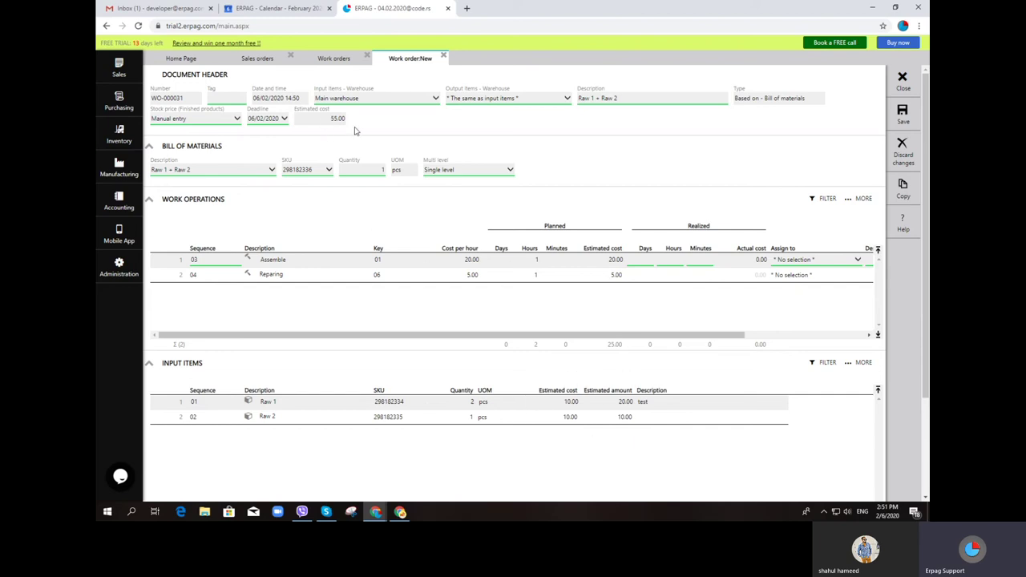
click(381, 169)
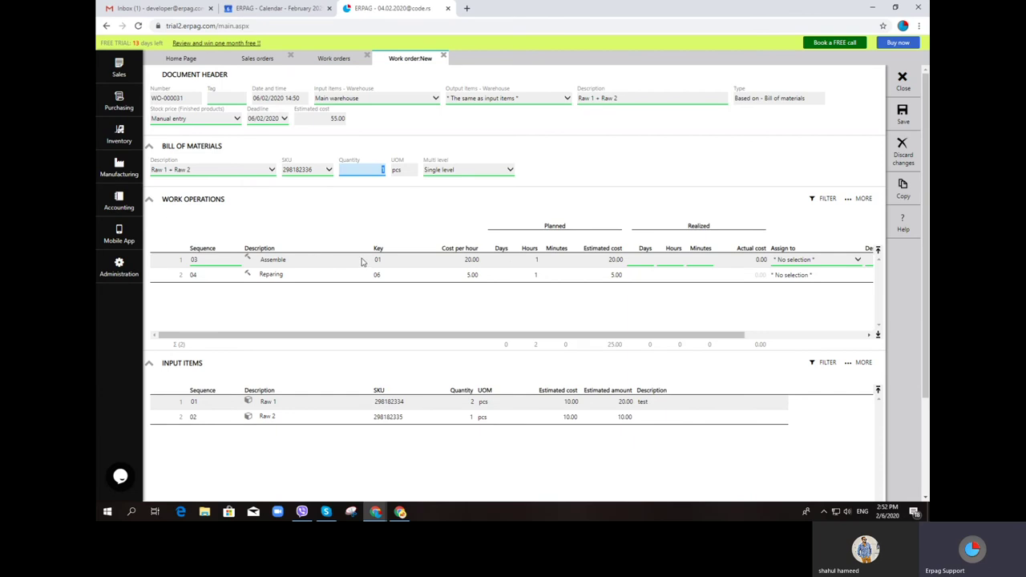
click(705, 161)
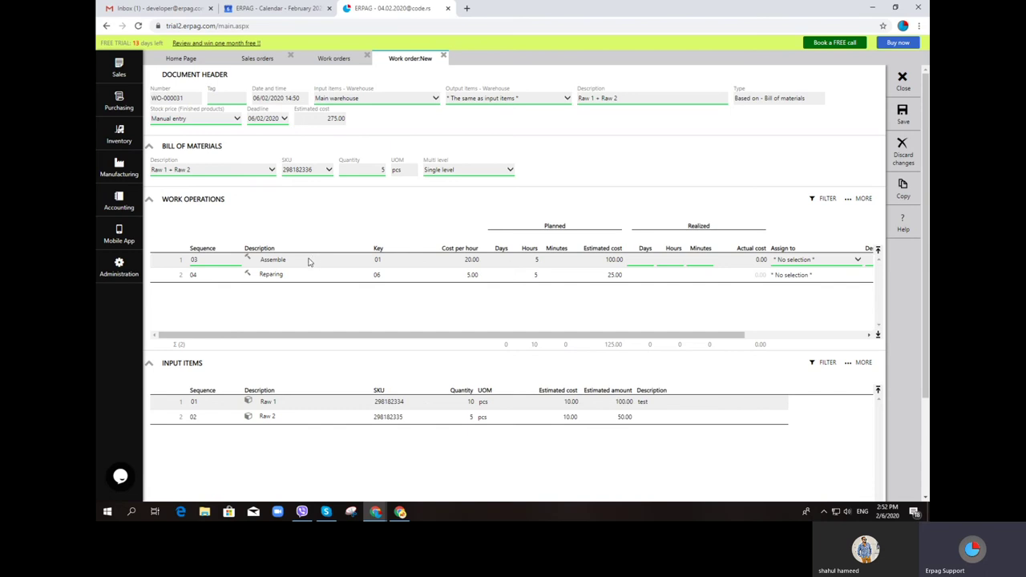
Assign workers to the Assemble and Reparing operations
drag(495, 336, 593, 344)
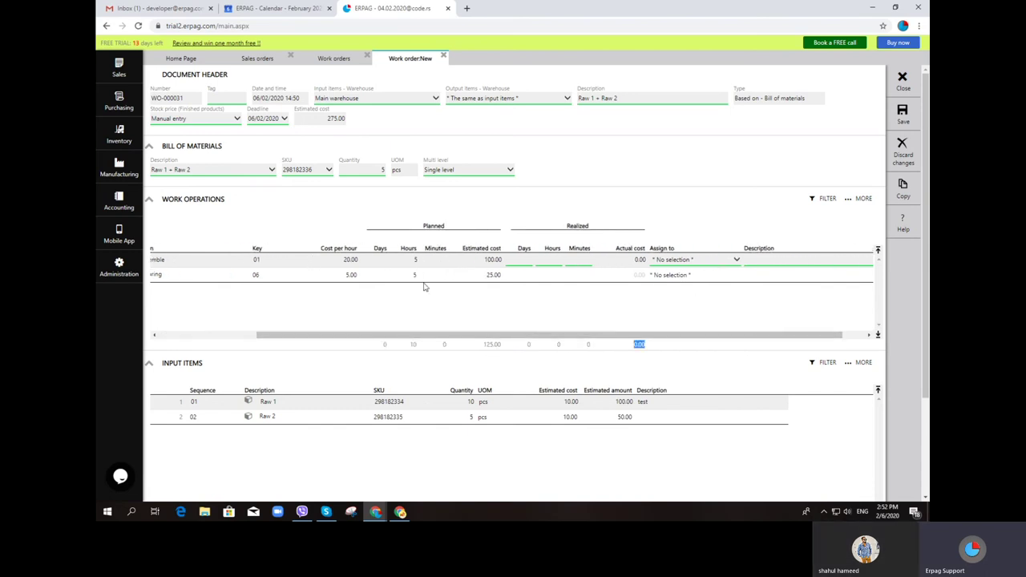
click(713, 265)
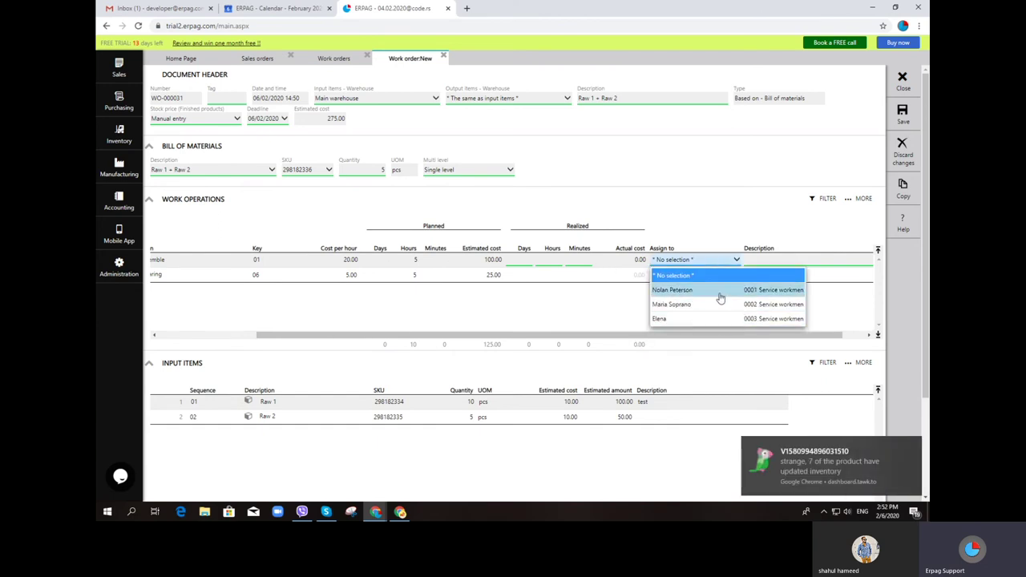
click(720, 293)
click(682, 275)
click(682, 276)
click(682, 275)
click(682, 277)
click(681, 277)
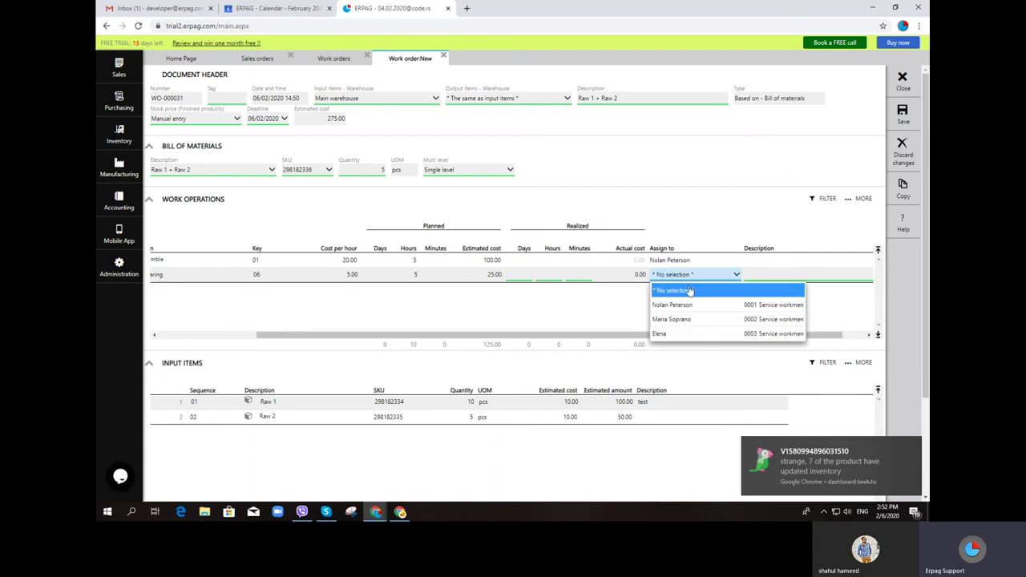
click(664, 334)
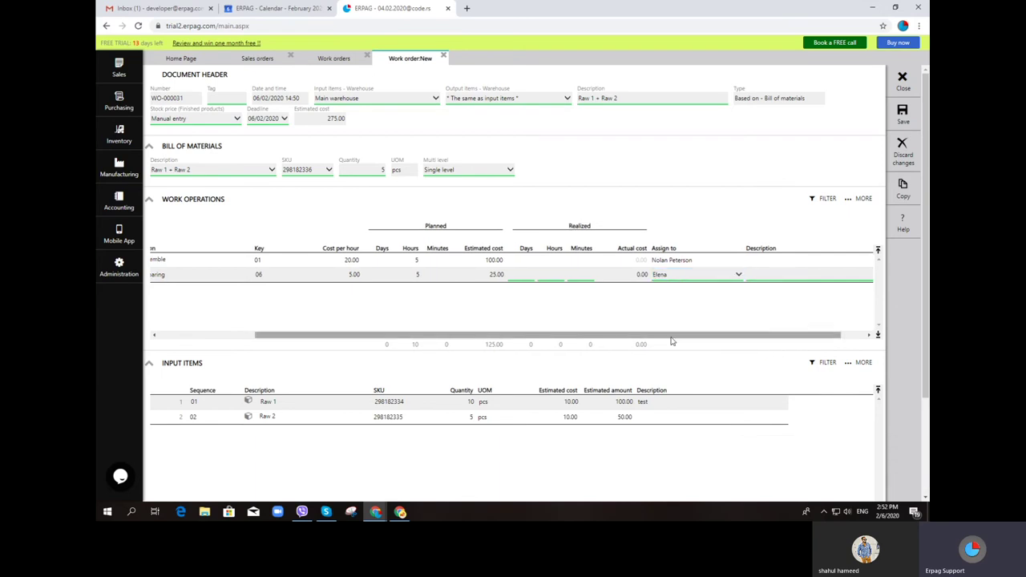
Save the work order, which becomes WO-000031 with status Entered
drag(694, 334, 467, 332)
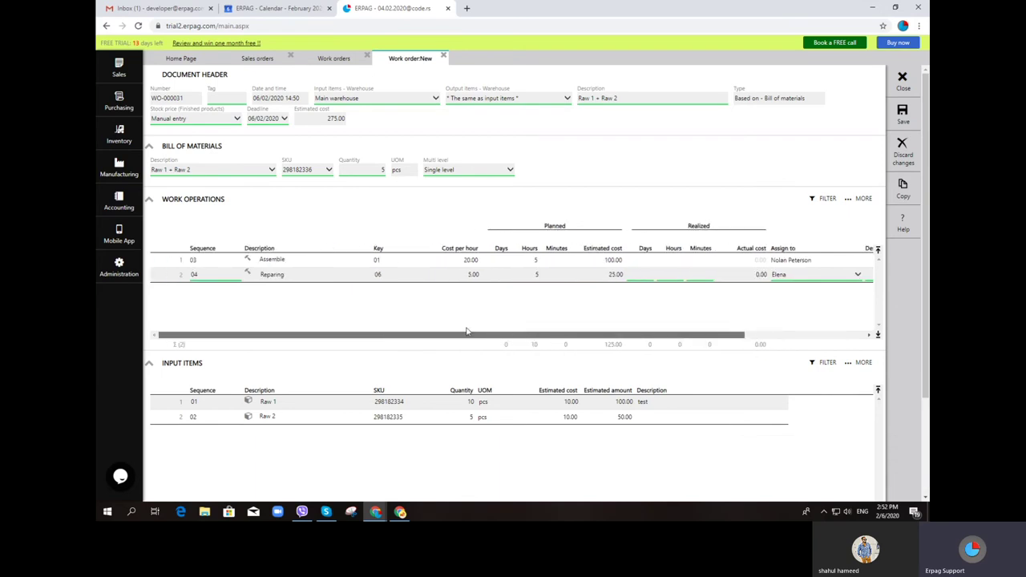
click(902, 114)
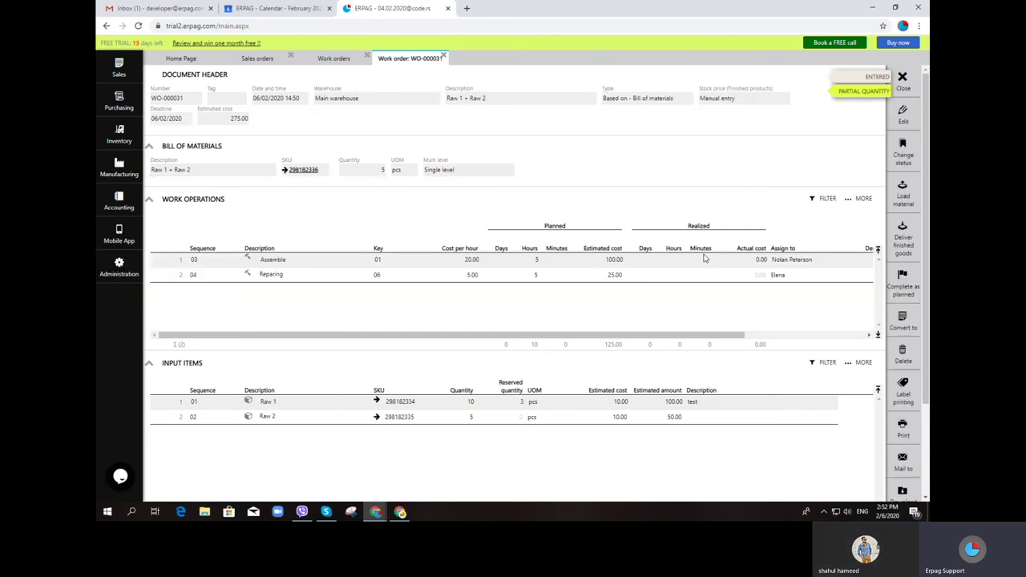
click(121, 233)
In the mobile app emulator's Time Sheets, start the timer for WO-000031's Reparing operation
click(210, 91)
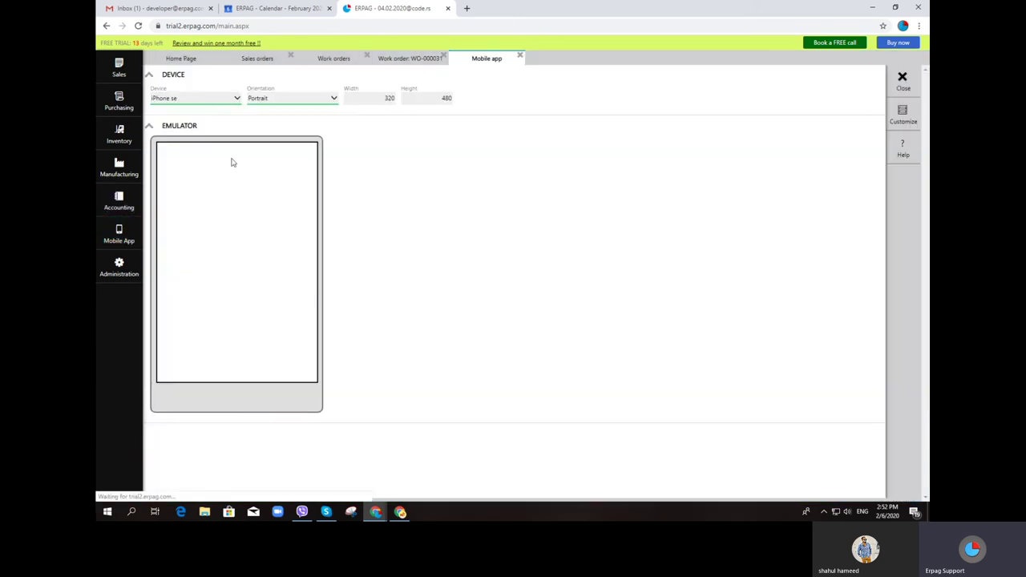
scroll(233, 257, down, 3)
scroll(238, 267, down, 2)
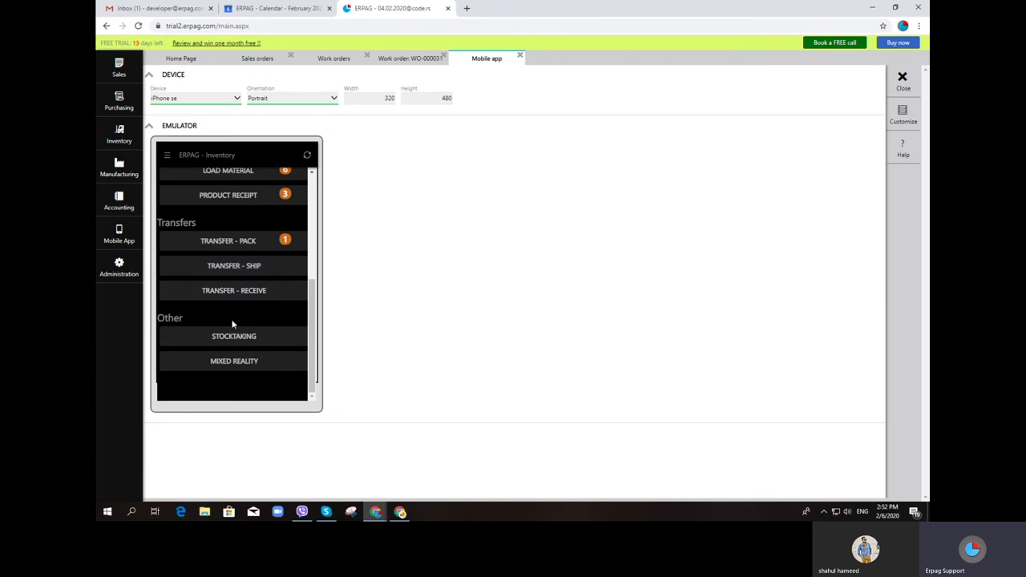
scroll(233, 297, up, 3)
click(234, 255)
scroll(235, 252, down, 5)
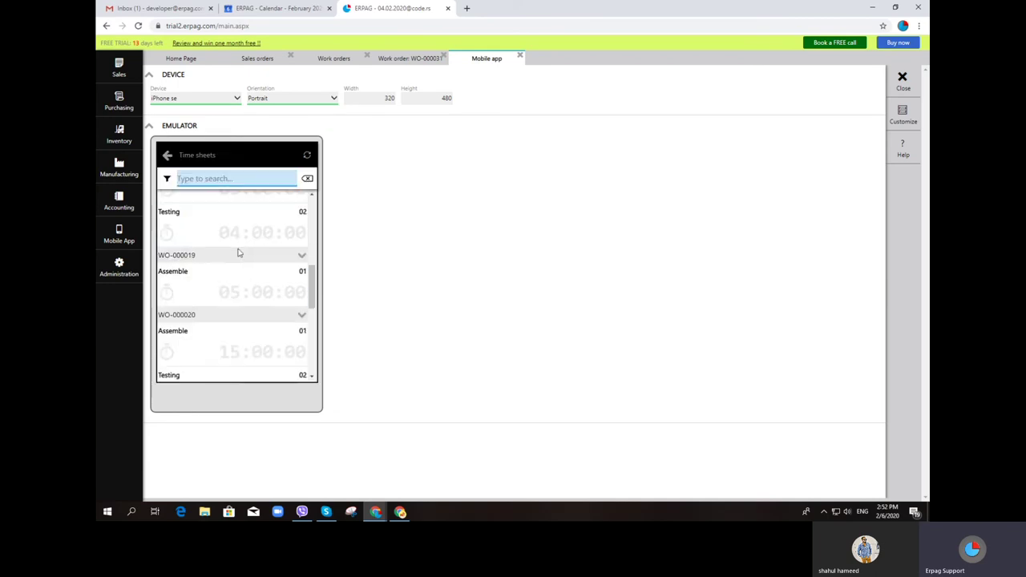
click(166, 366)
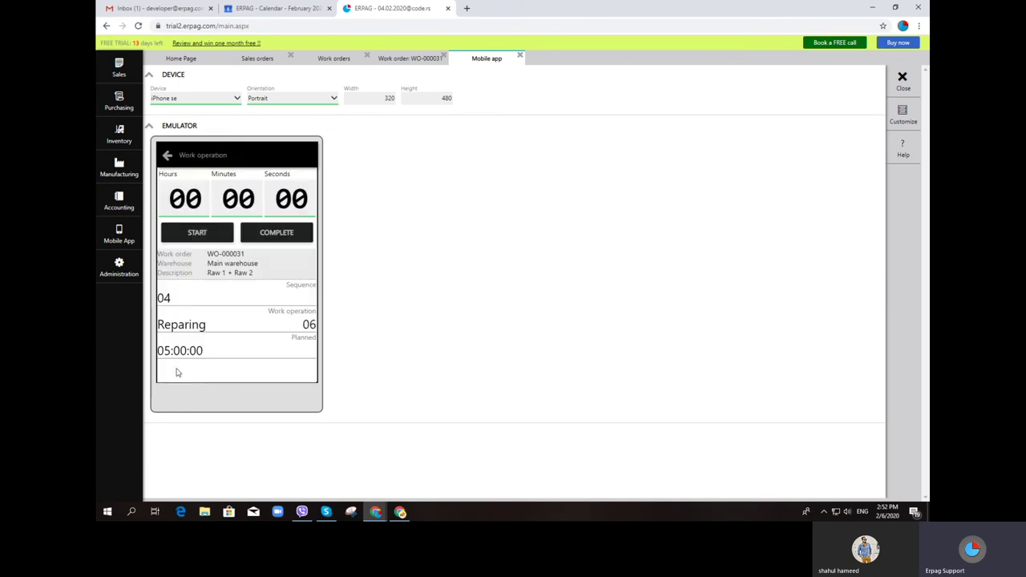
click(197, 233)
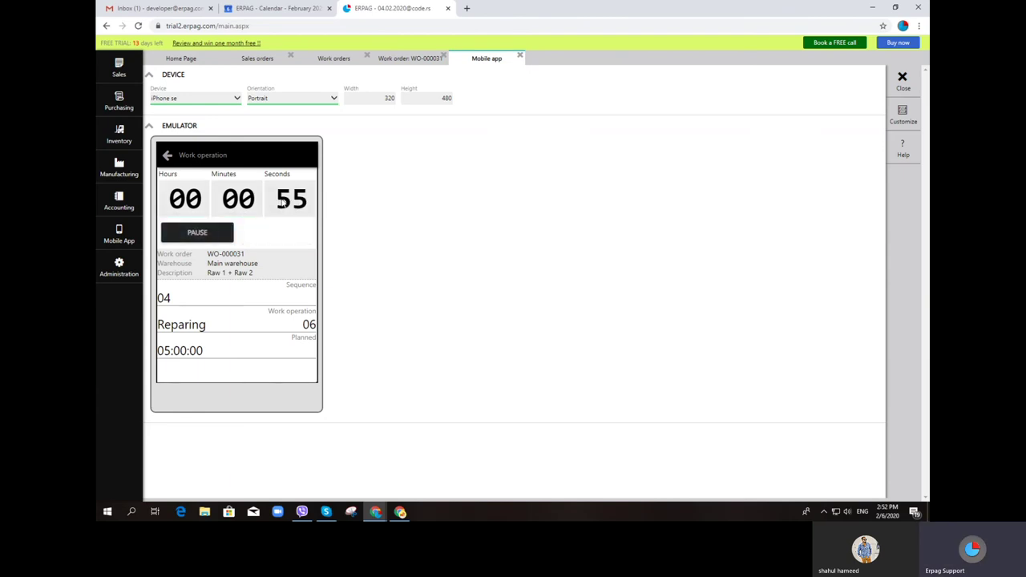
click(132, 170)
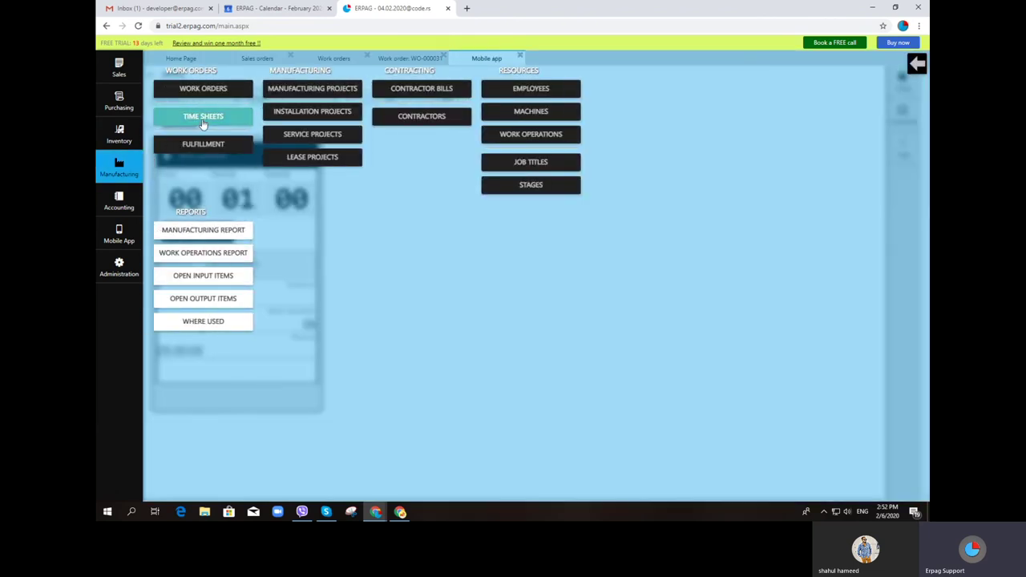
Start the Assemble stopwatch for WO-000031 on employee 0001's time sheet
click(203, 118)
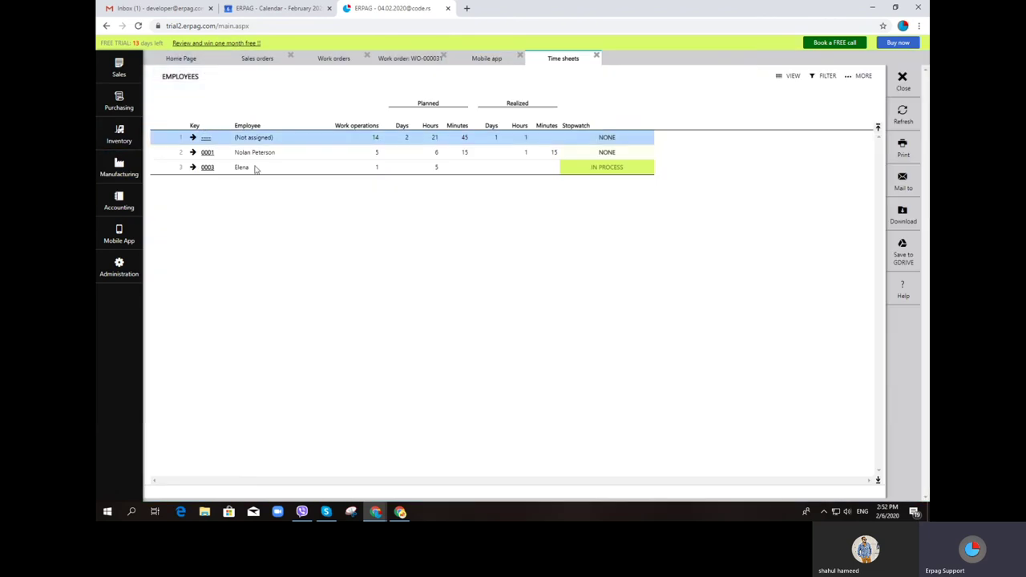
click(207, 152)
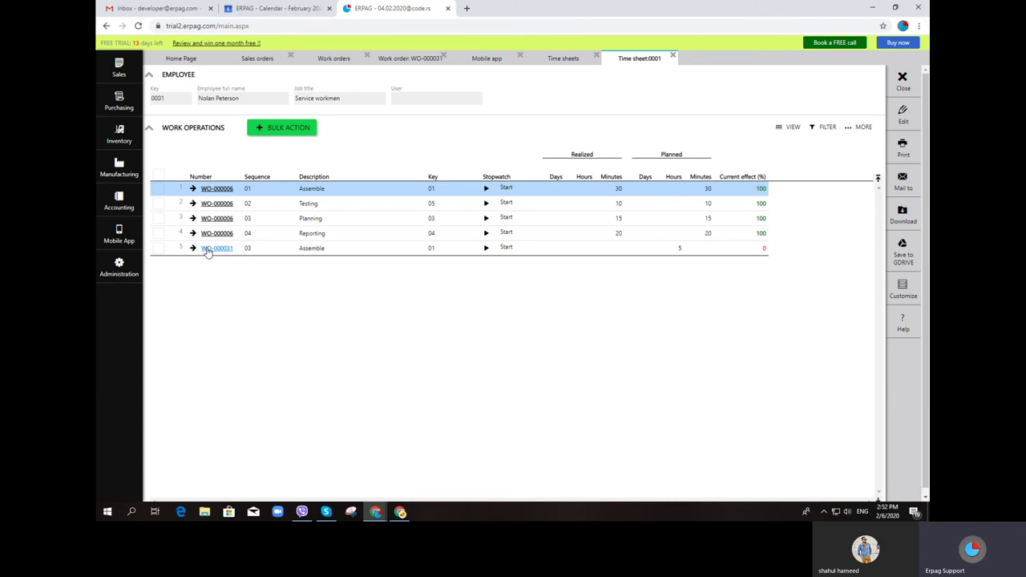
click(489, 248)
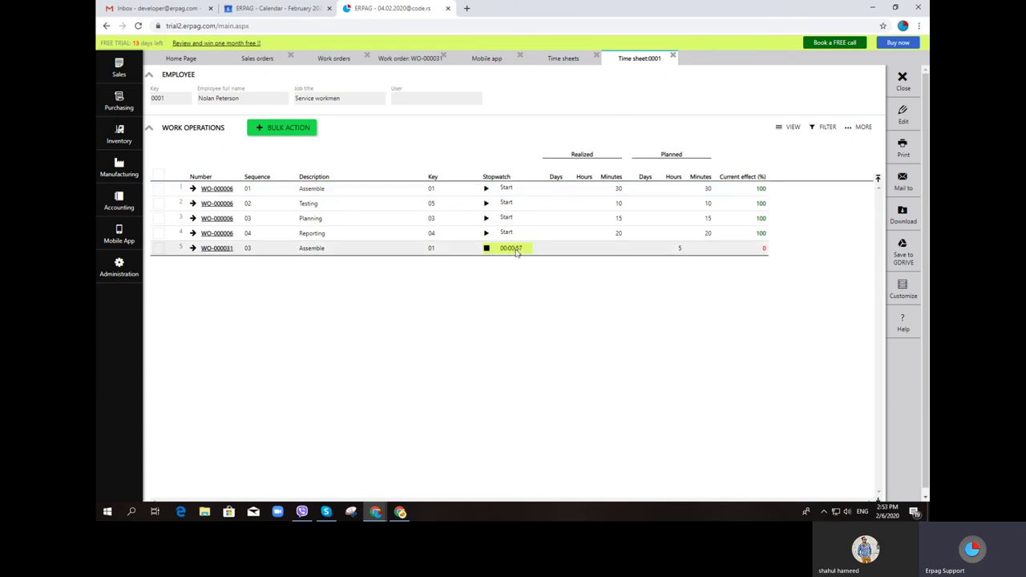
click(552, 68)
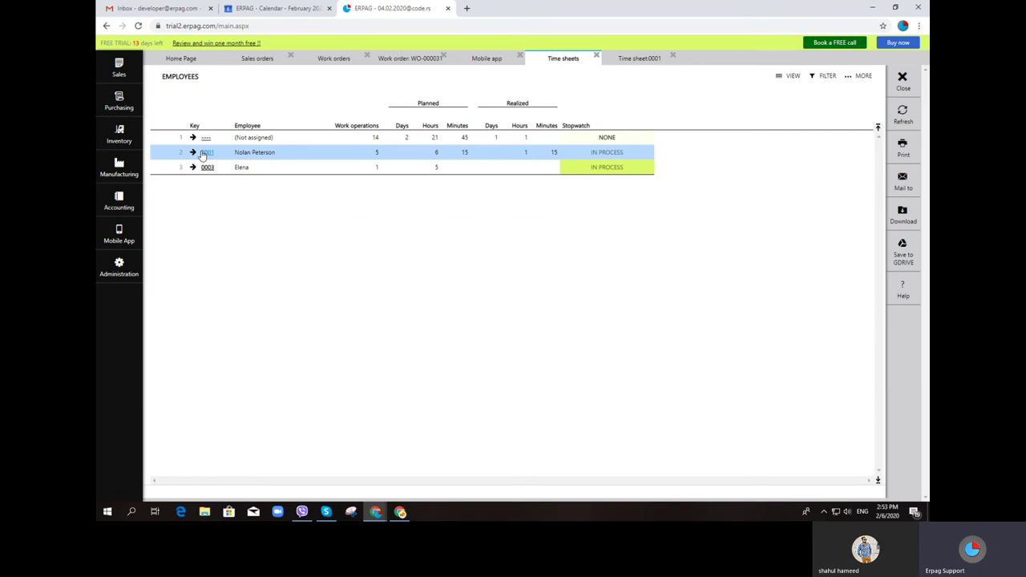
click(205, 152)
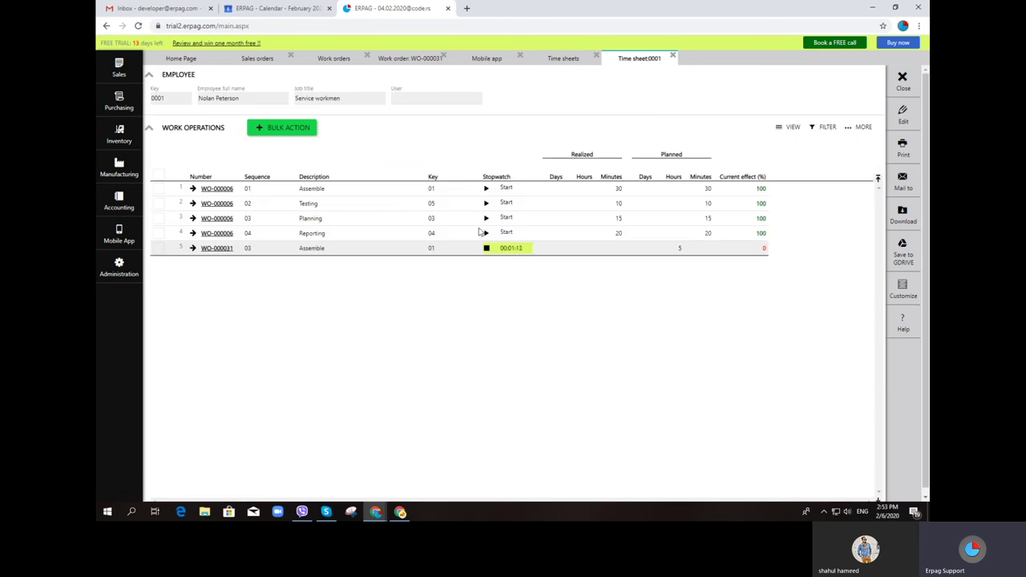
In the mobile app, pause and complete the Reparing operation timer
click(503, 60)
click(213, 232)
click(255, 231)
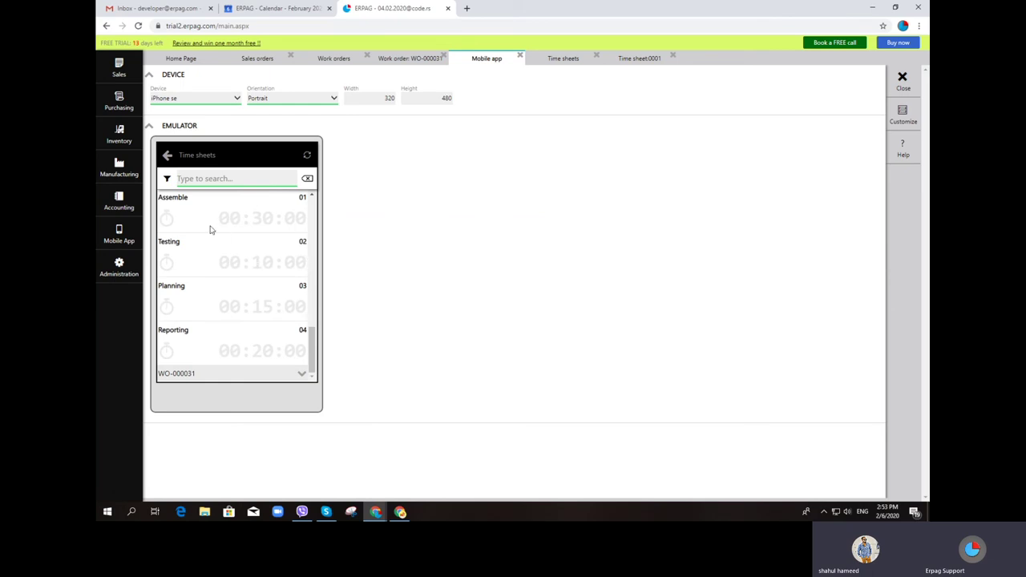
Close the mobile app, stop employee 0001's Assemble stopwatch at 1:31, and close the time sheet views
scroll(227, 264, up, 1)
scroll(227, 264, down, 1)
click(519, 58)
click(461, 63)
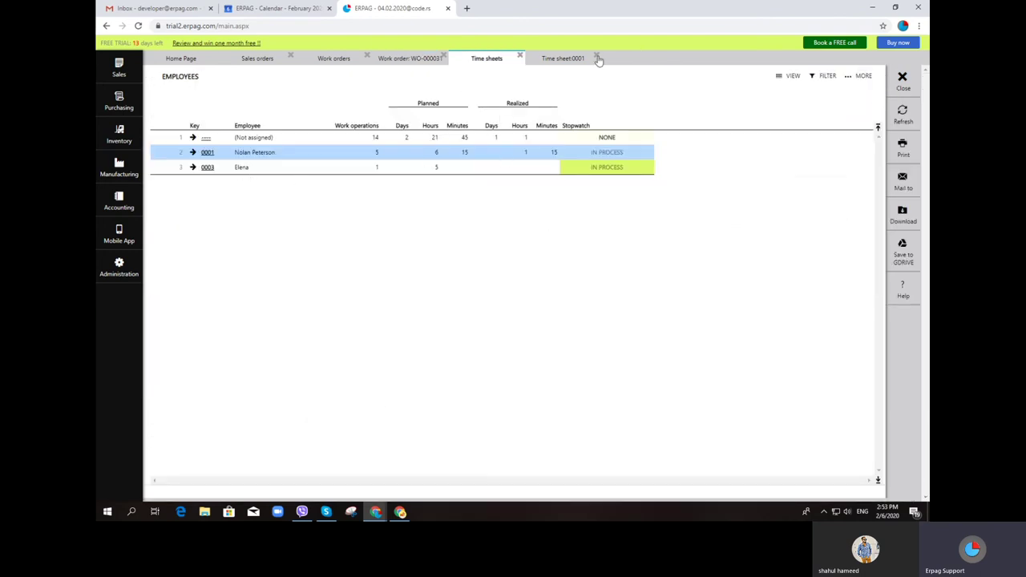
click(571, 61)
click(486, 249)
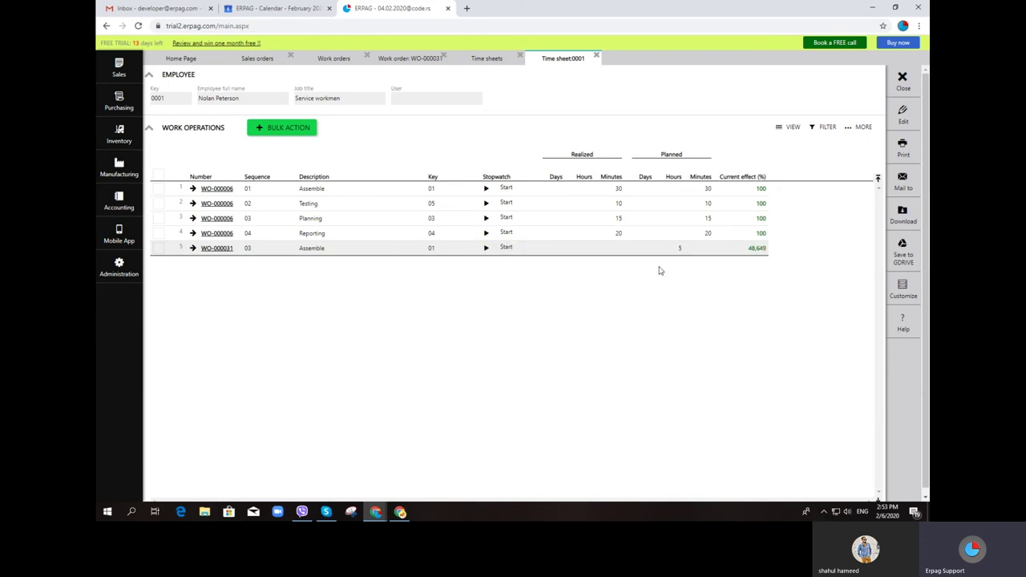
click(597, 58)
click(520, 57)
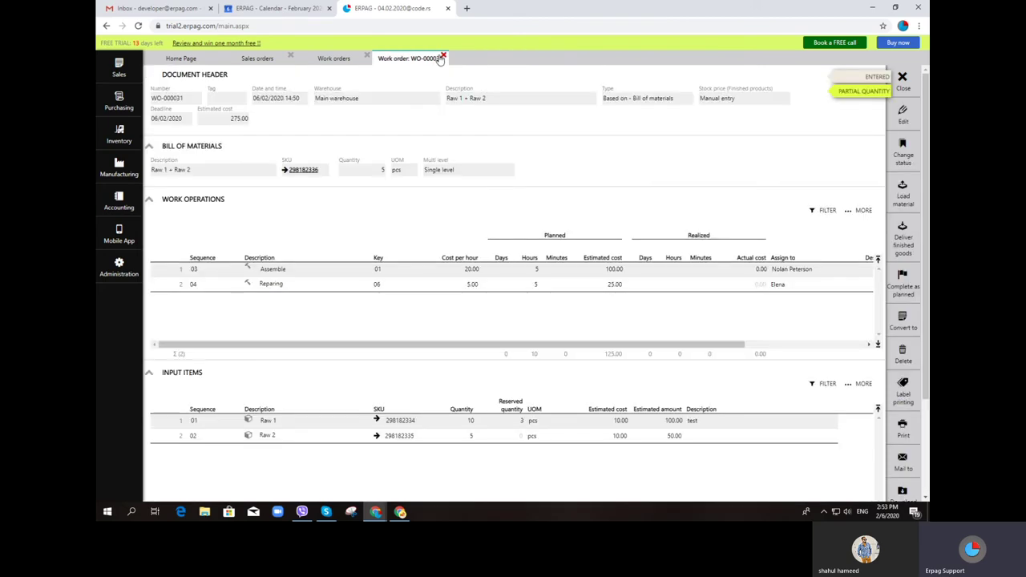
Reopen WO-000031 to check realized minutes and actual costs, then show the Work Orders list
click(442, 57)
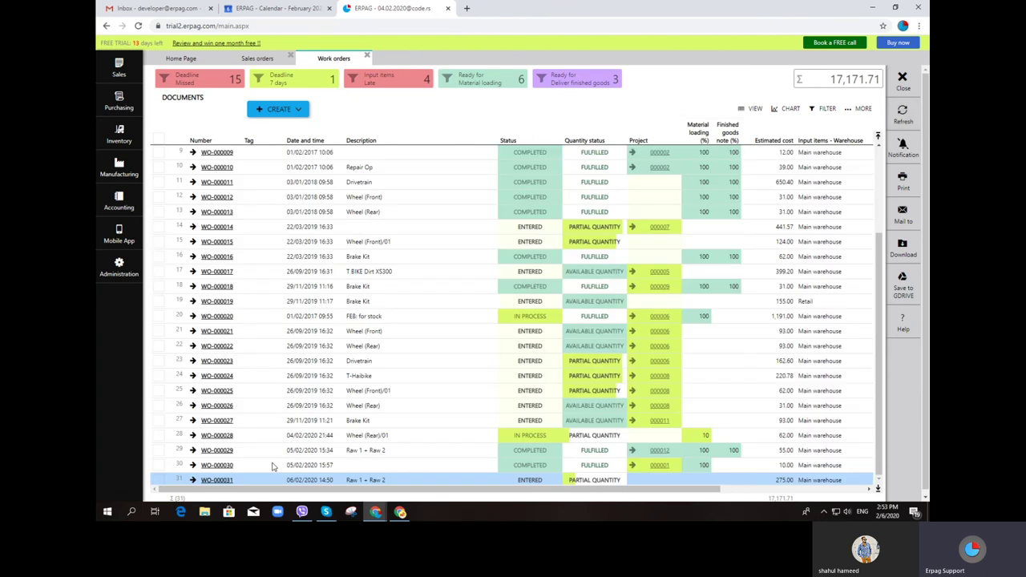
click(224, 482)
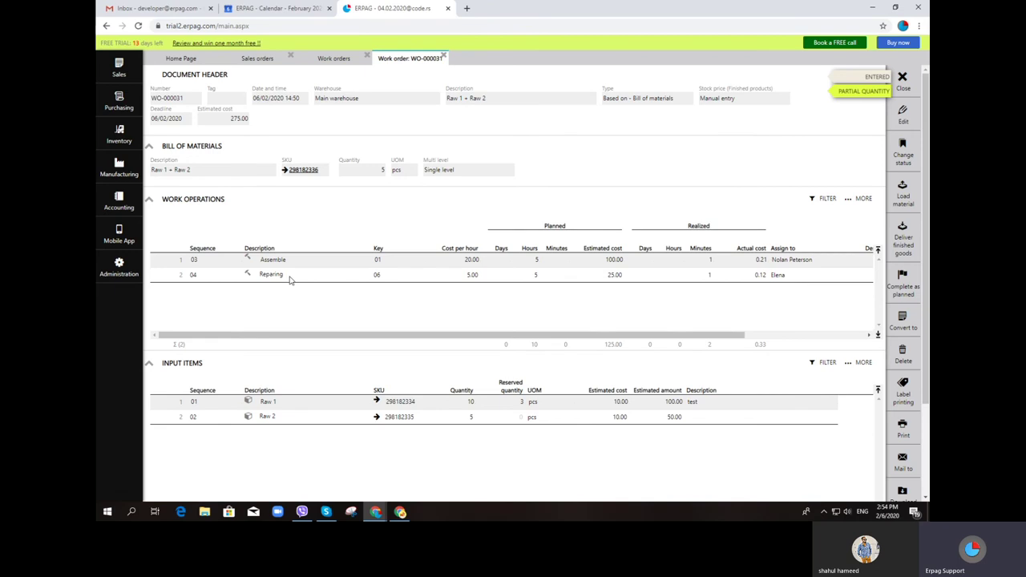
click(137, 168)
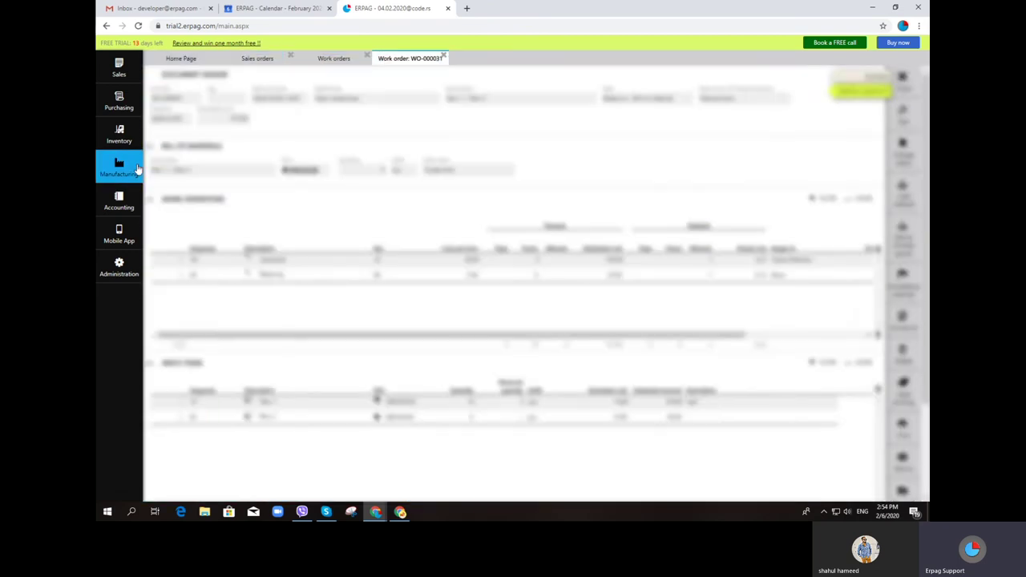
click(128, 169)
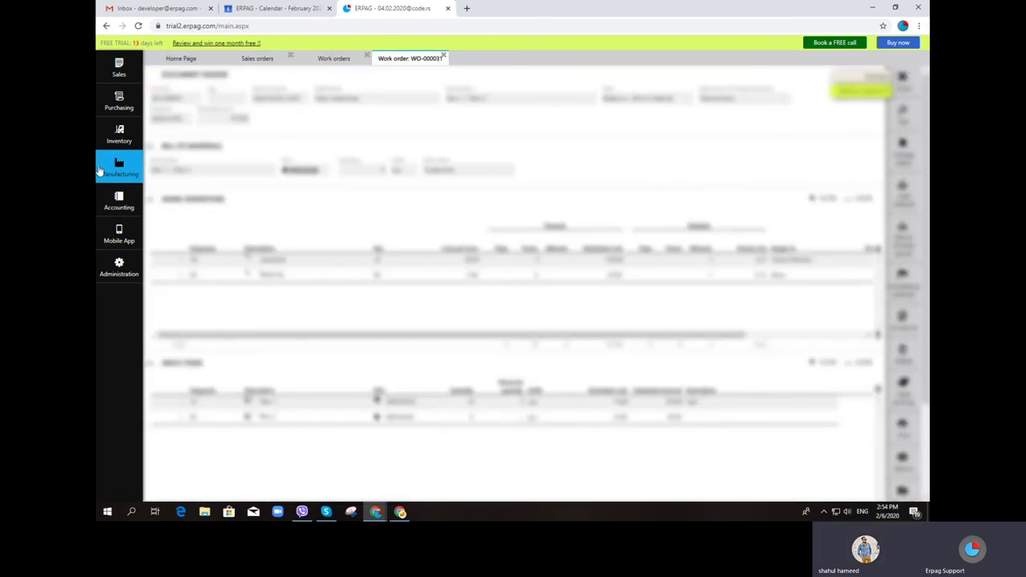
scroll(417, 145, down, 1)
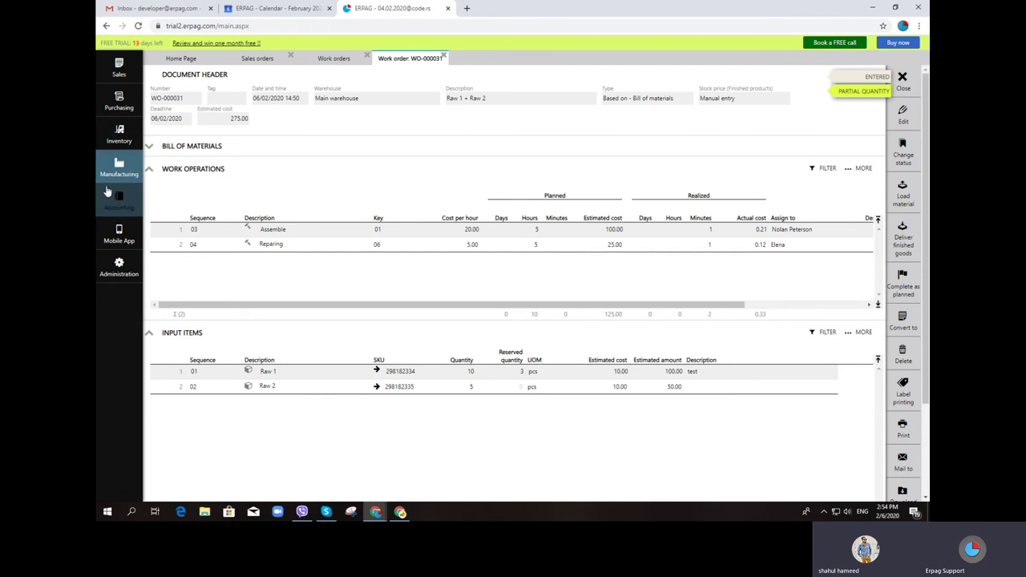
click(120, 165)
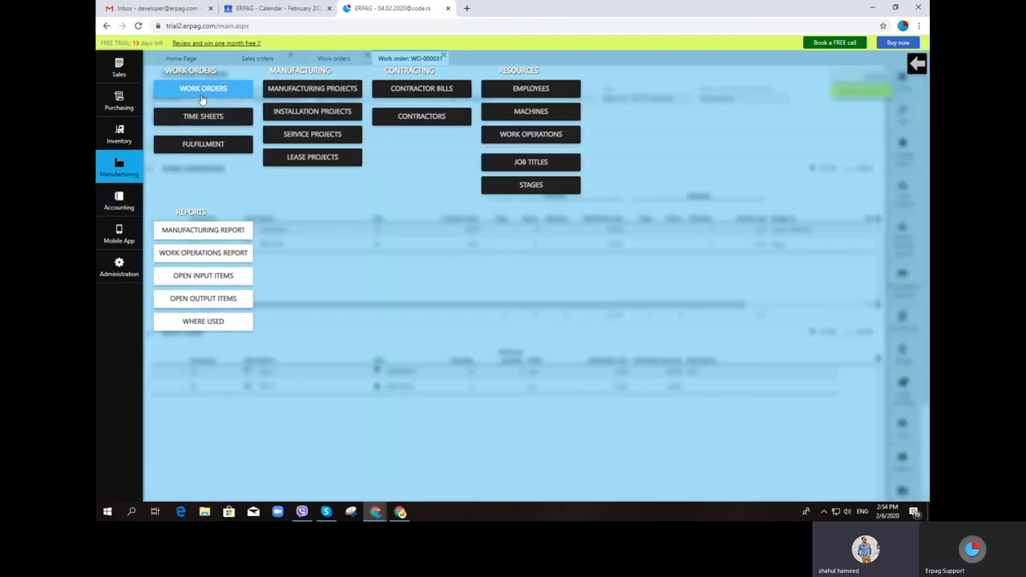
click(202, 89)
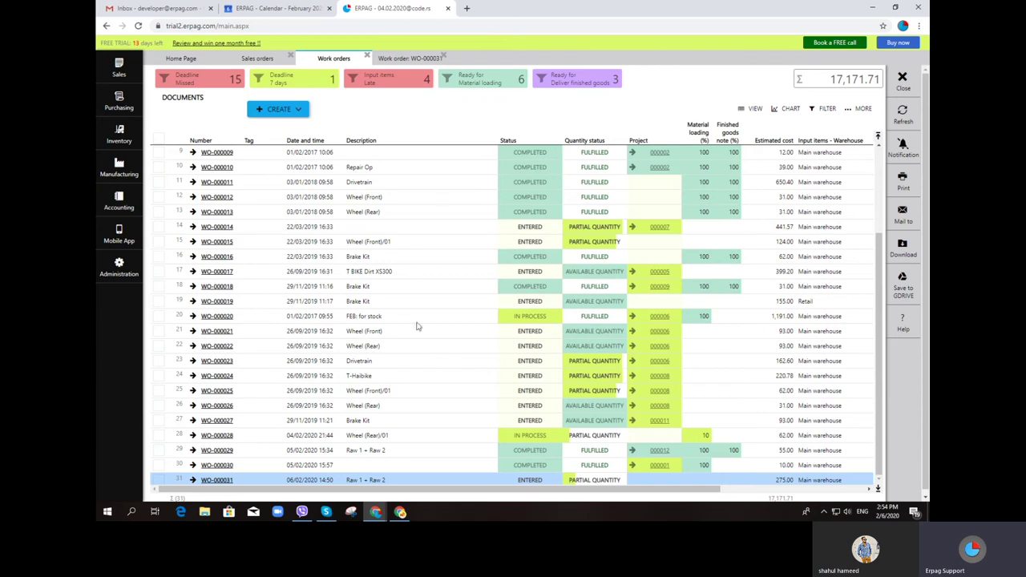
Create a new bill-of-materials product from Inventory > Products and Services
click(113, 134)
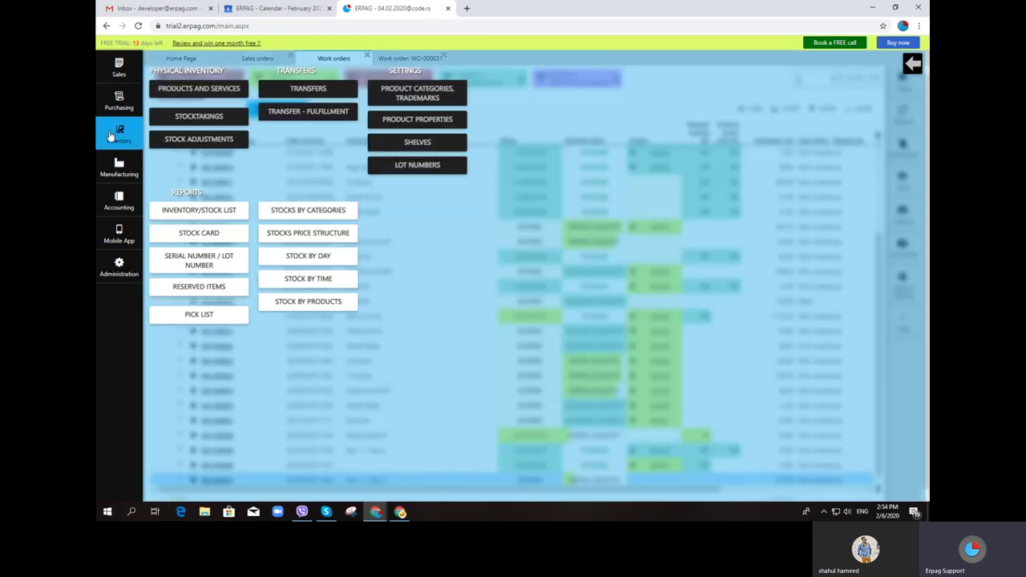
click(185, 90)
click(283, 97)
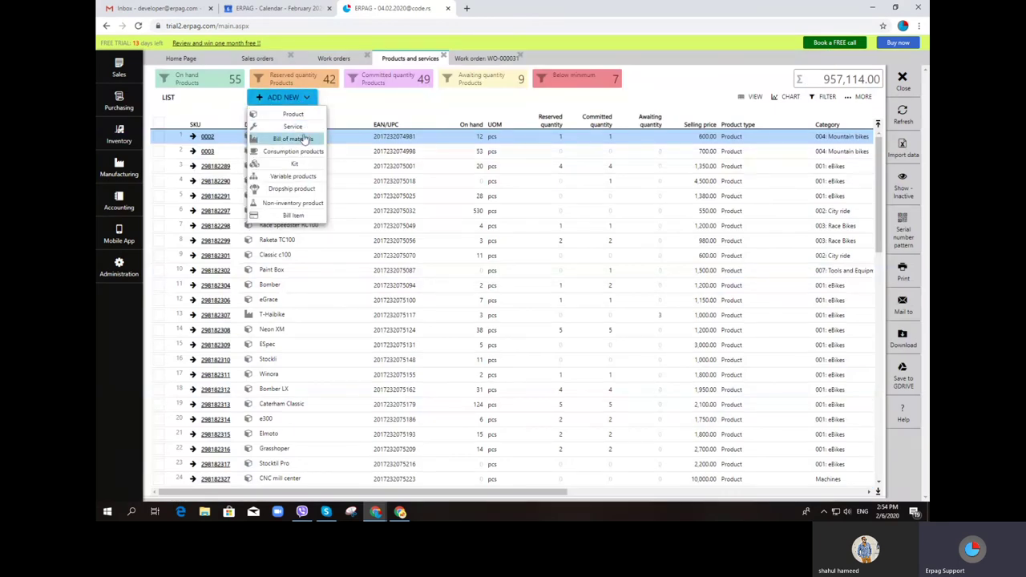
click(305, 140)
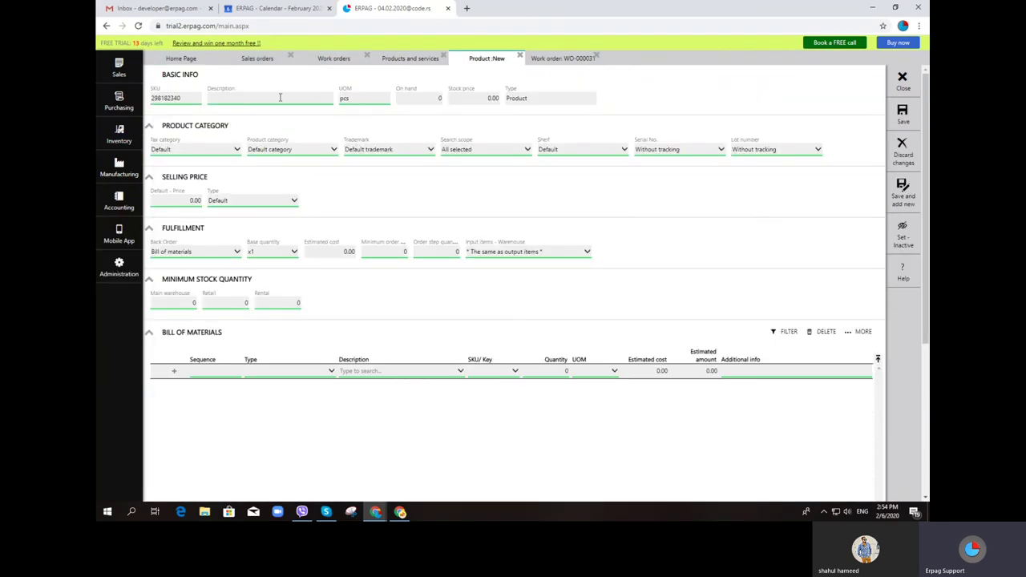
Describe the product as 'Finished Item' and set Back Order to Bill of materials
click(280, 97)
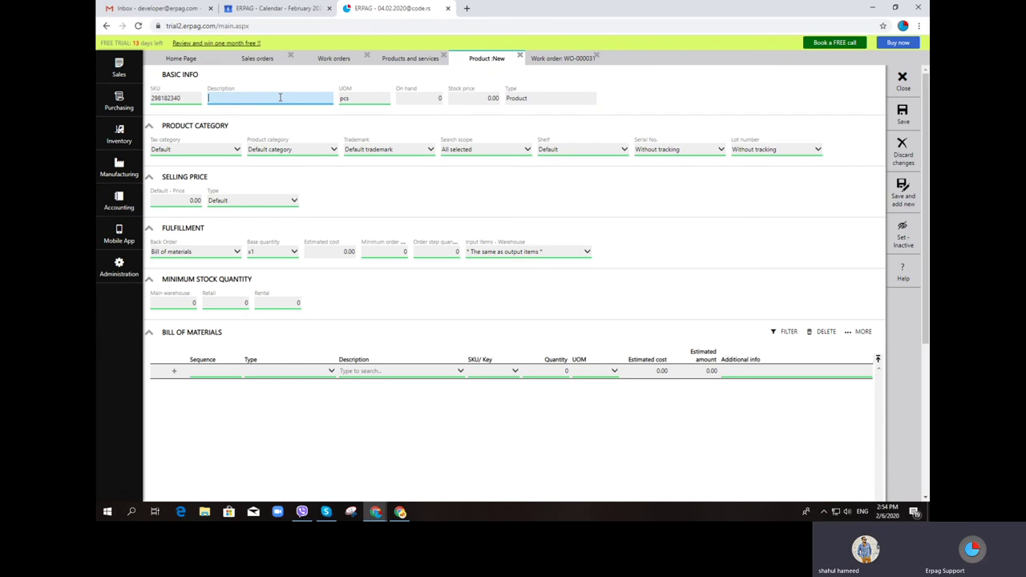
text(P)
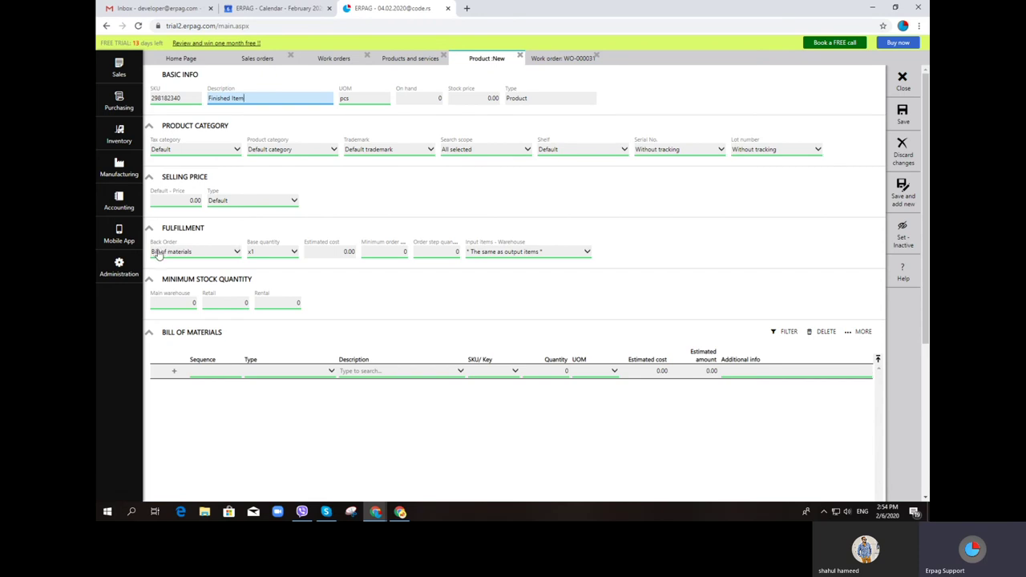
scroll(194, 262, down, 1)
scroll(194, 262, down, 3)
click(189, 205)
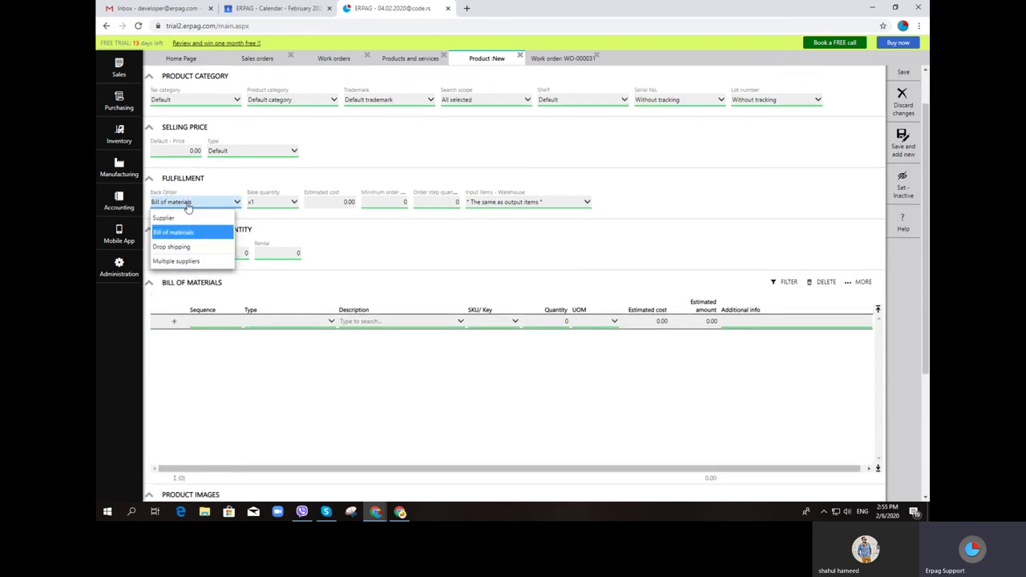
click(193, 234)
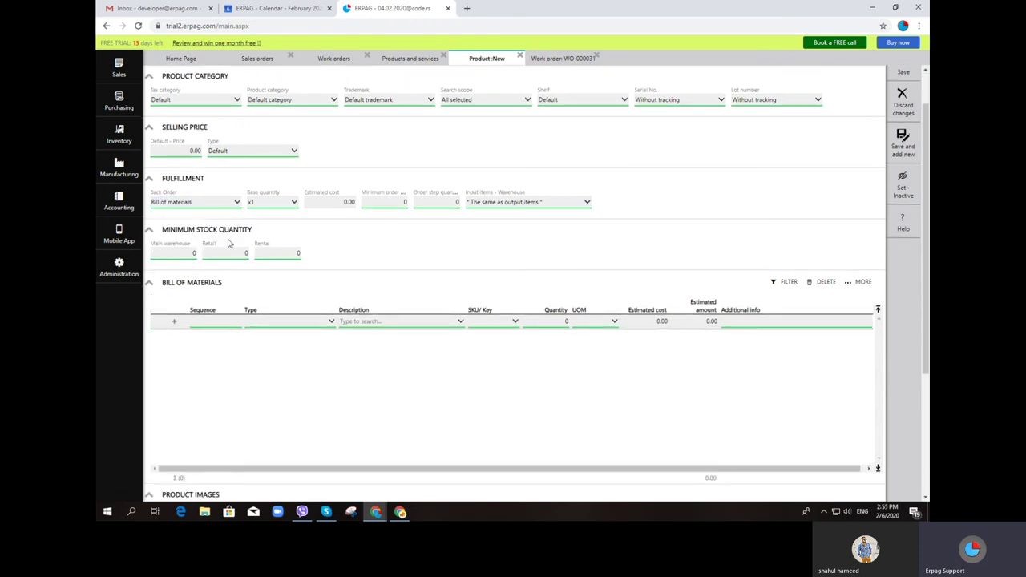
scroll(298, 298, down, 3)
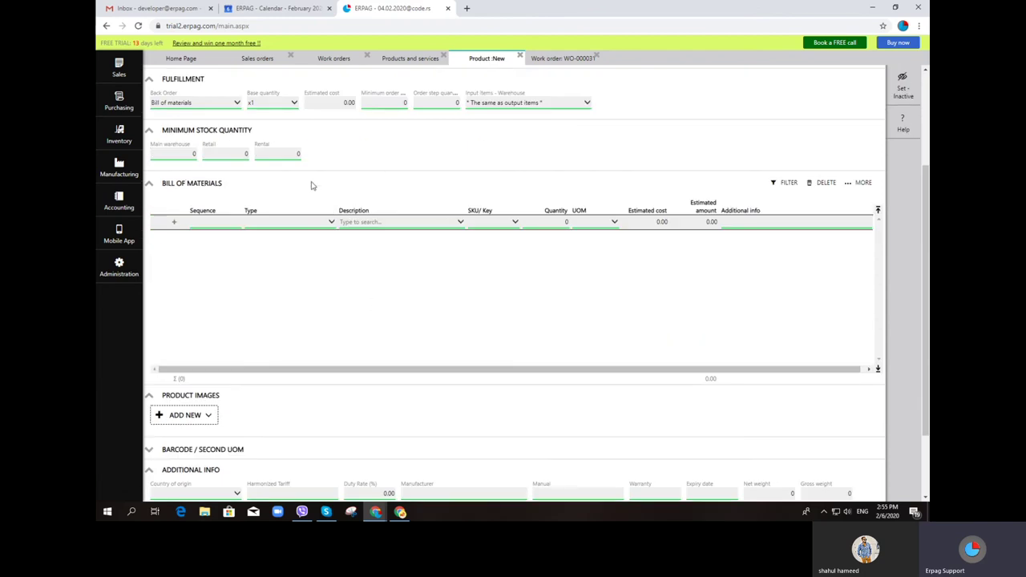
Add Raw 1 and Chain as the first two Component rows
click(318, 224)
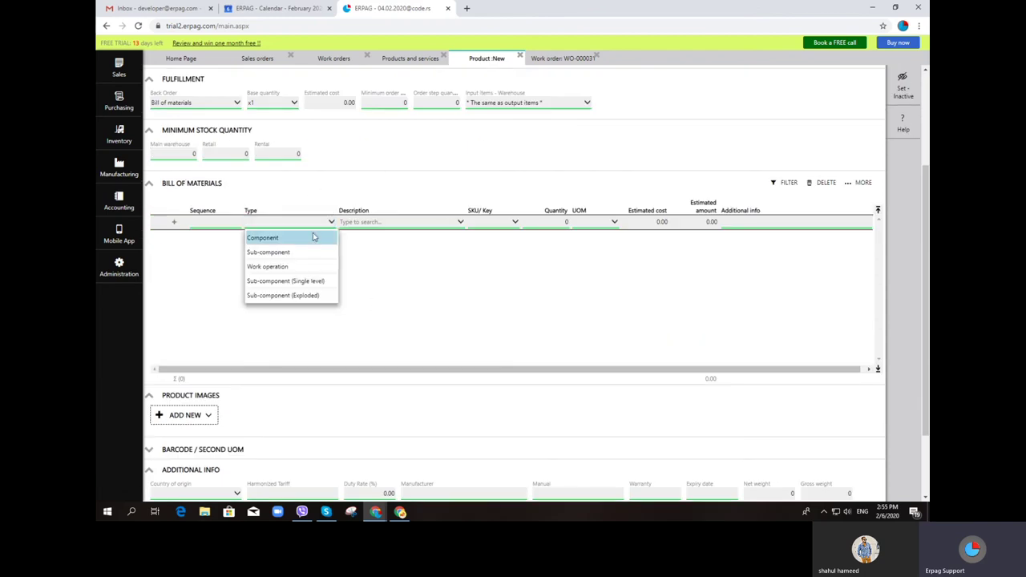
click(312, 236)
click(312, 237)
click(312, 254)
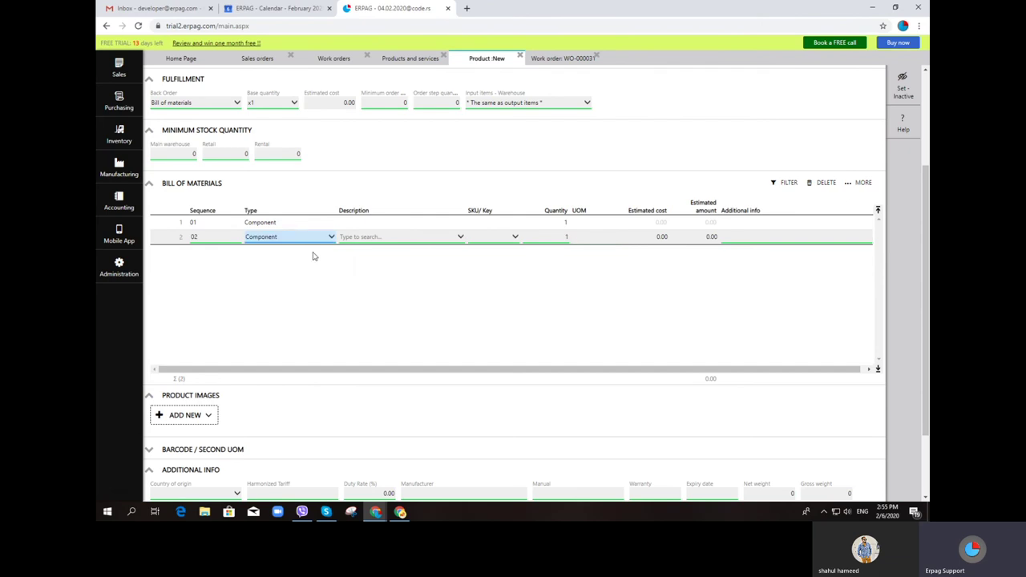
click(378, 226)
click(379, 228)
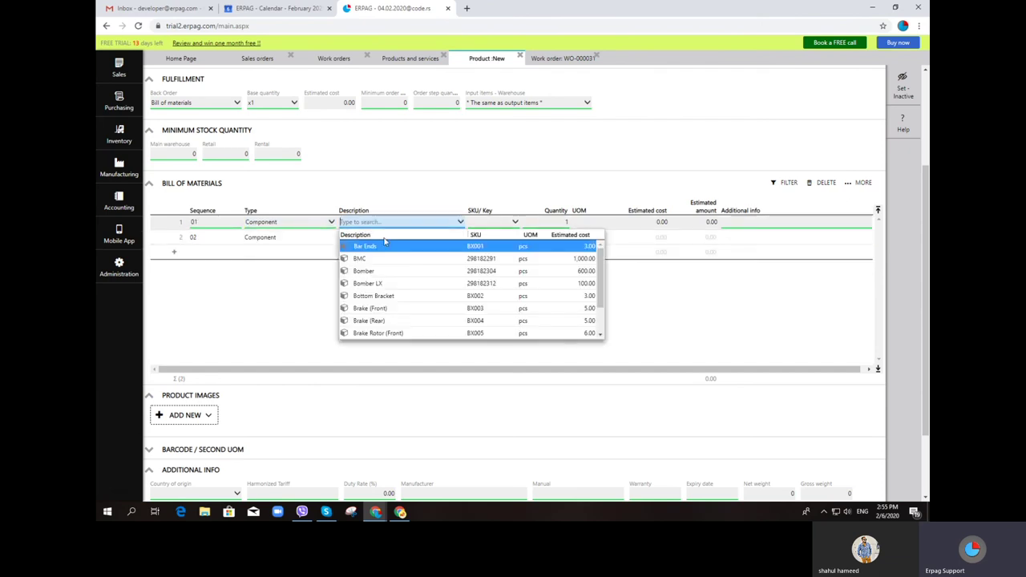
text(raw)
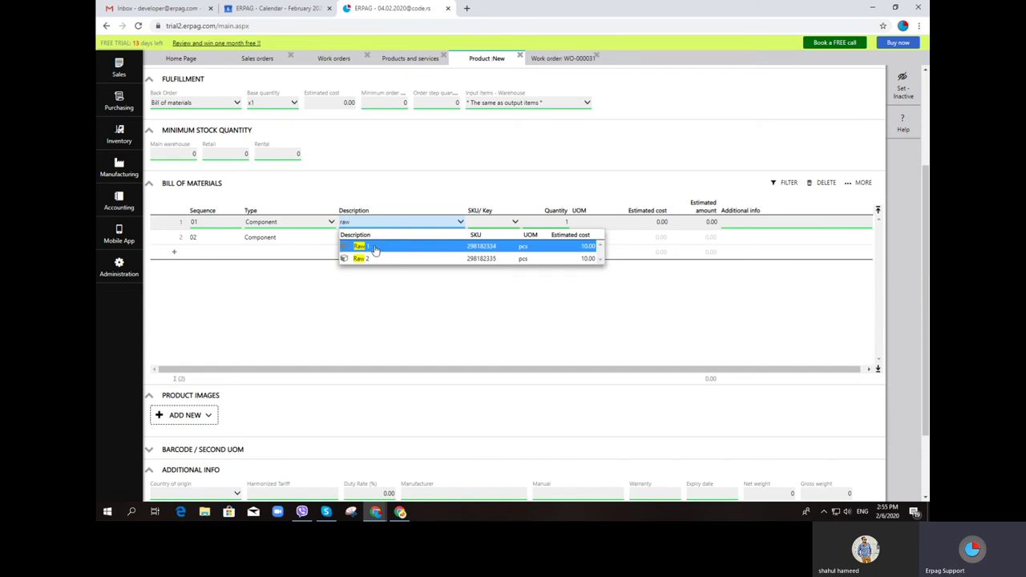
click(373, 246)
click(351, 237)
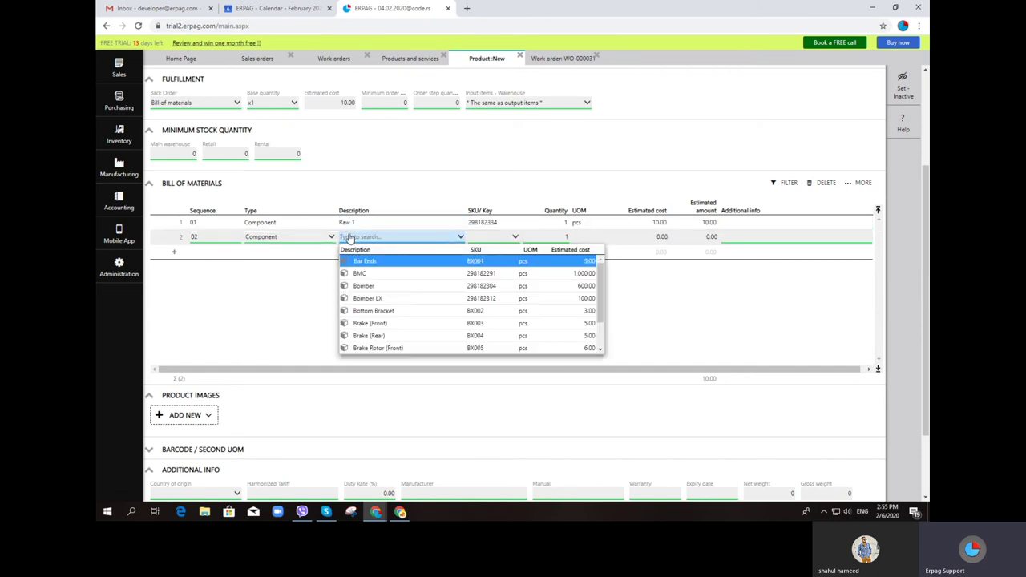
text(c)
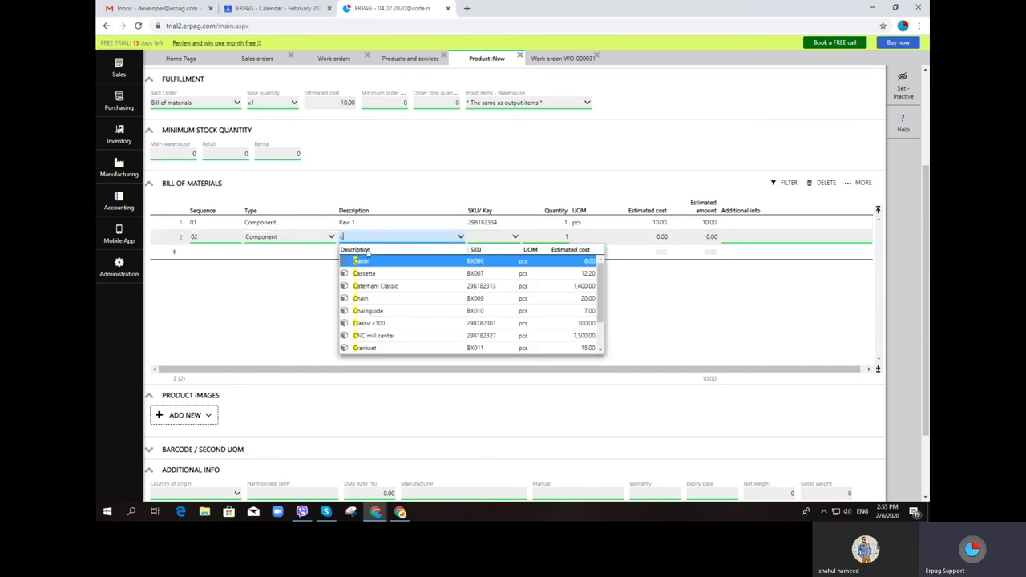
click(389, 298)
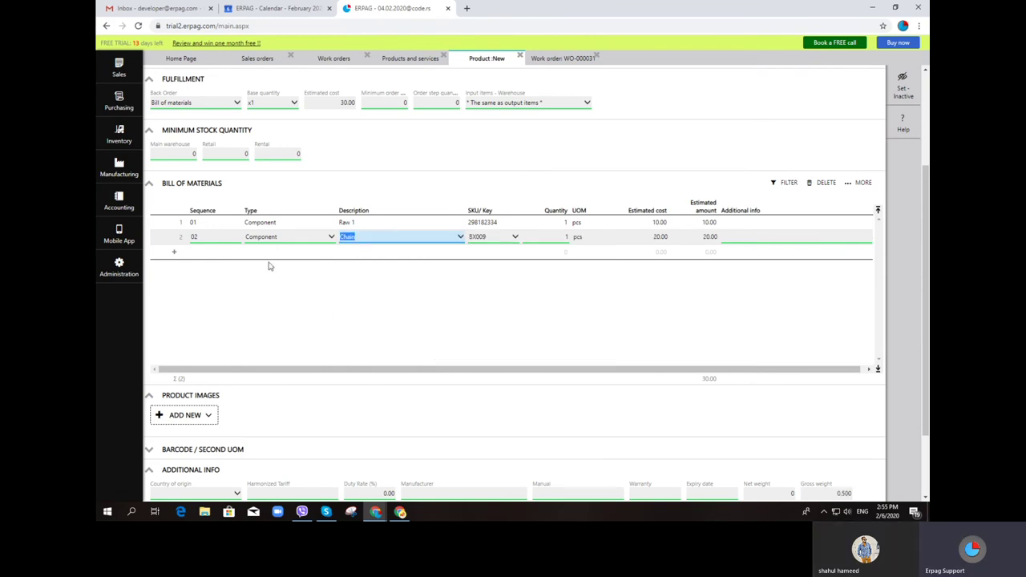
click(284, 258)
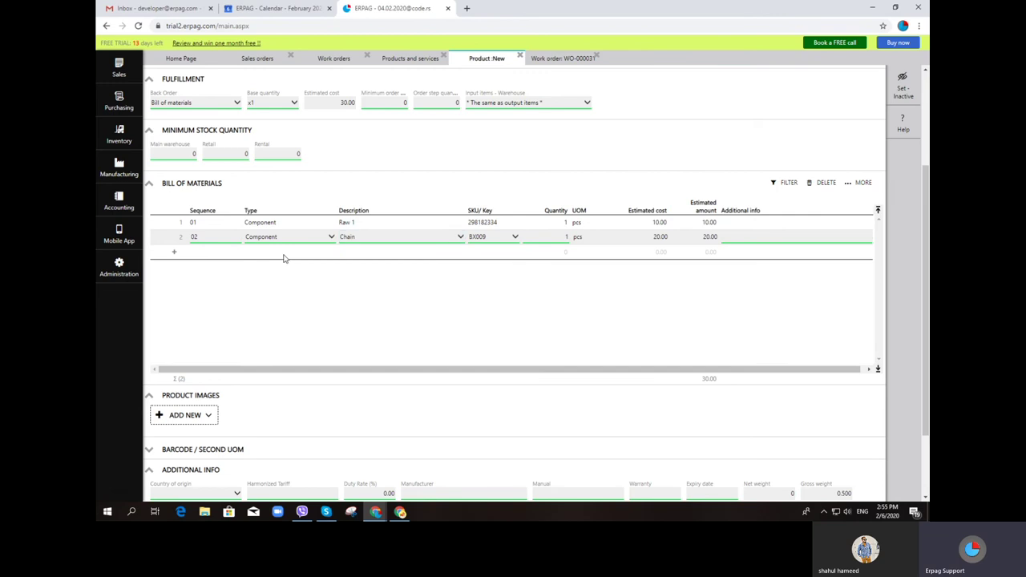
Add two Work operation rows, the first set to Assemble
click(287, 257)
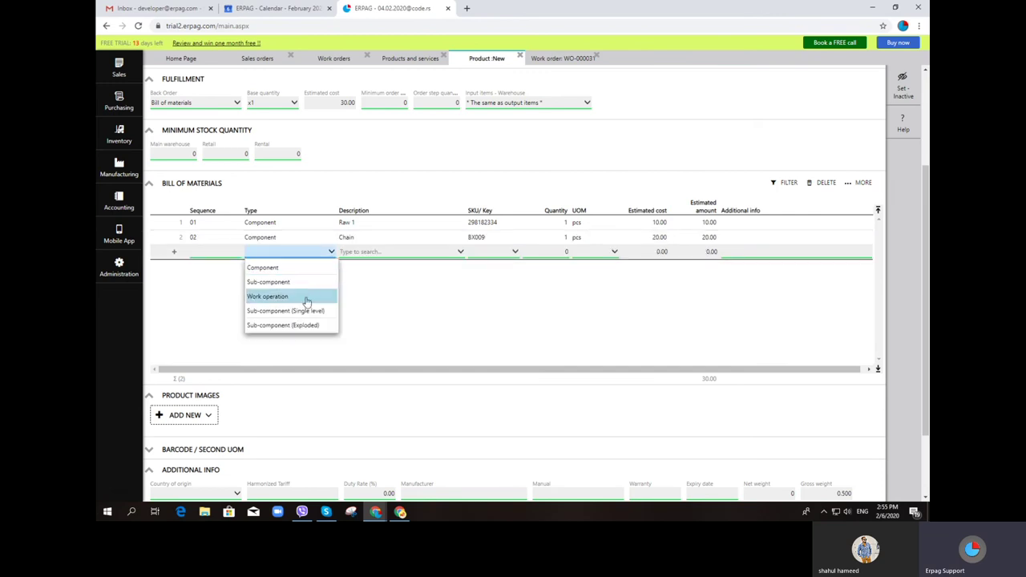
click(305, 296)
click(388, 253)
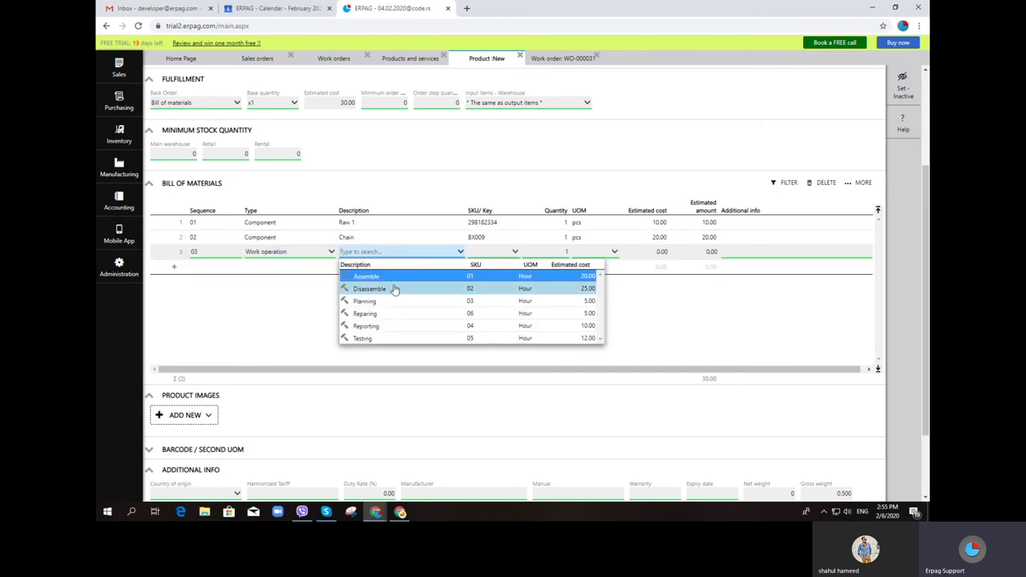
click(394, 289)
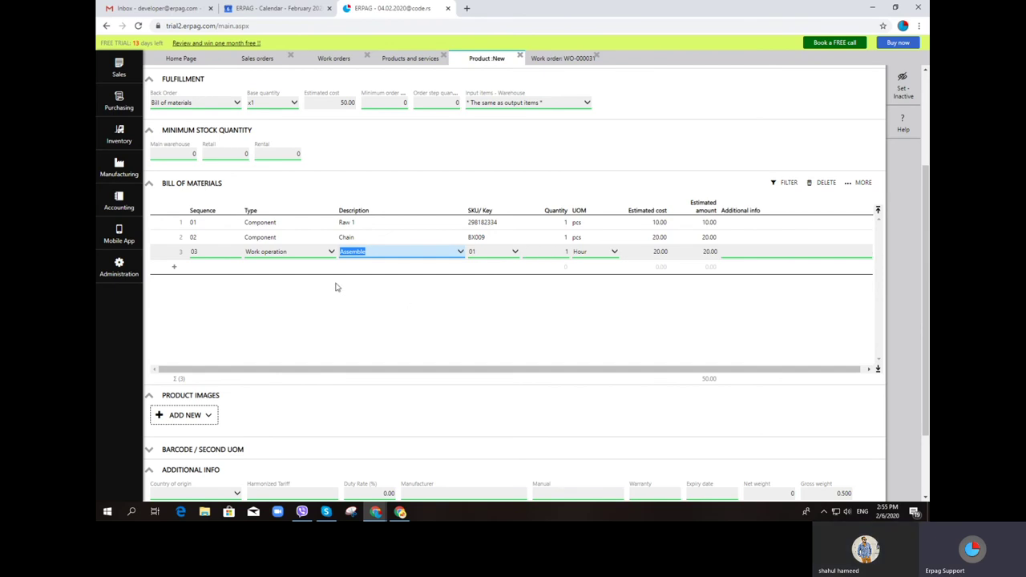
click(314, 267)
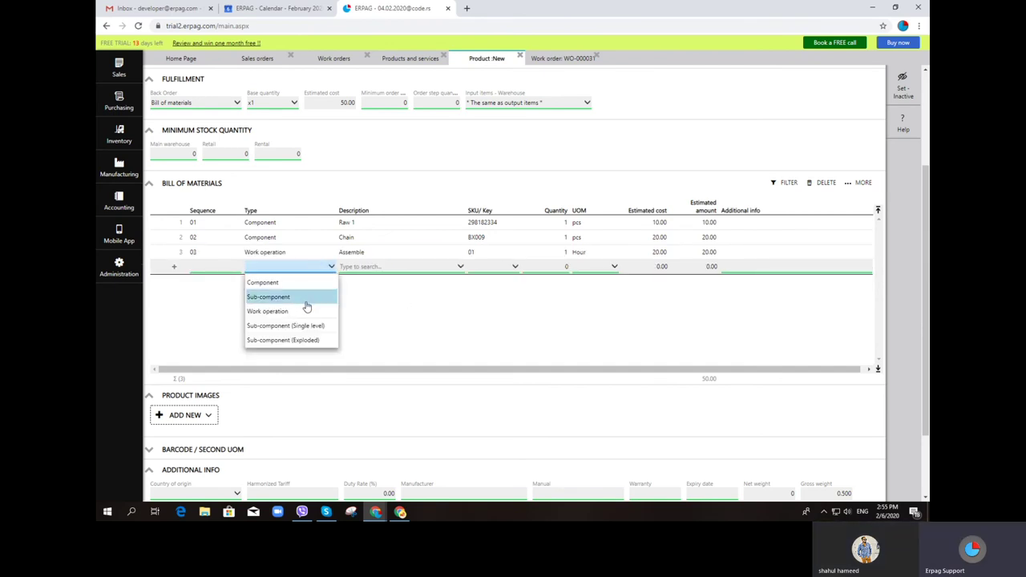
click(307, 312)
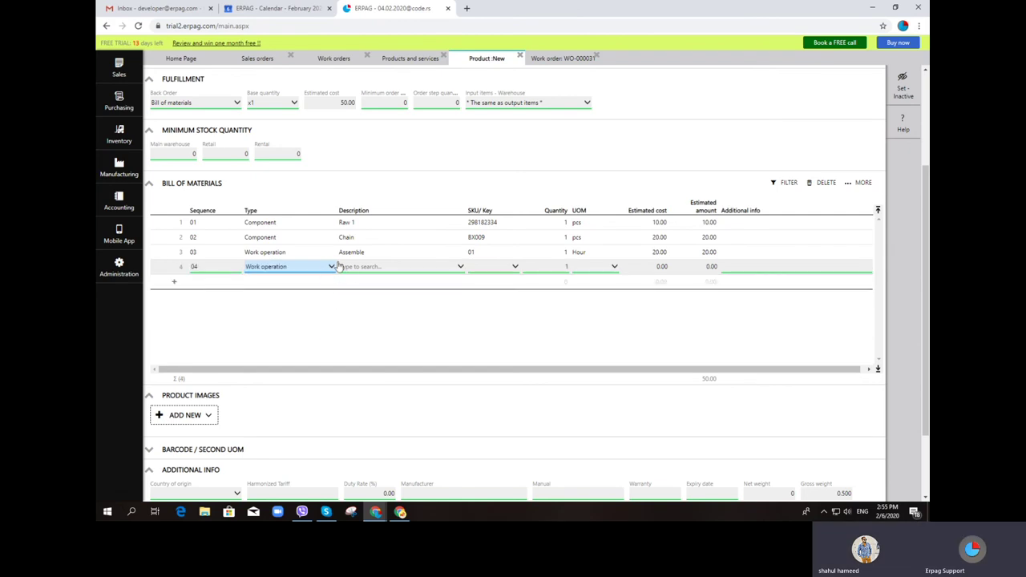
click(194, 262)
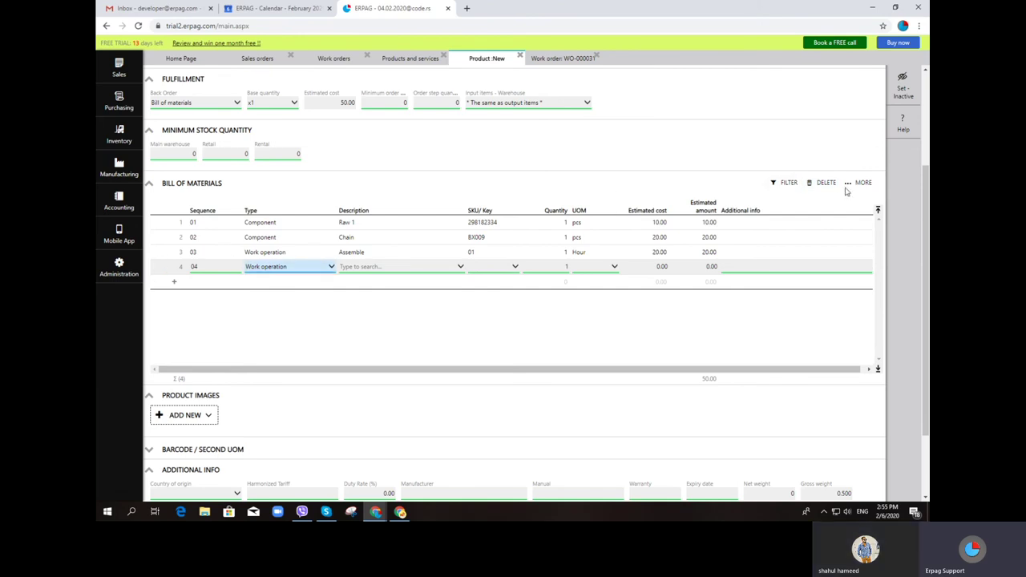
Delete work-operation rows 03 and 04 from the bill of materials
click(827, 184)
click(158, 281)
click(158, 266)
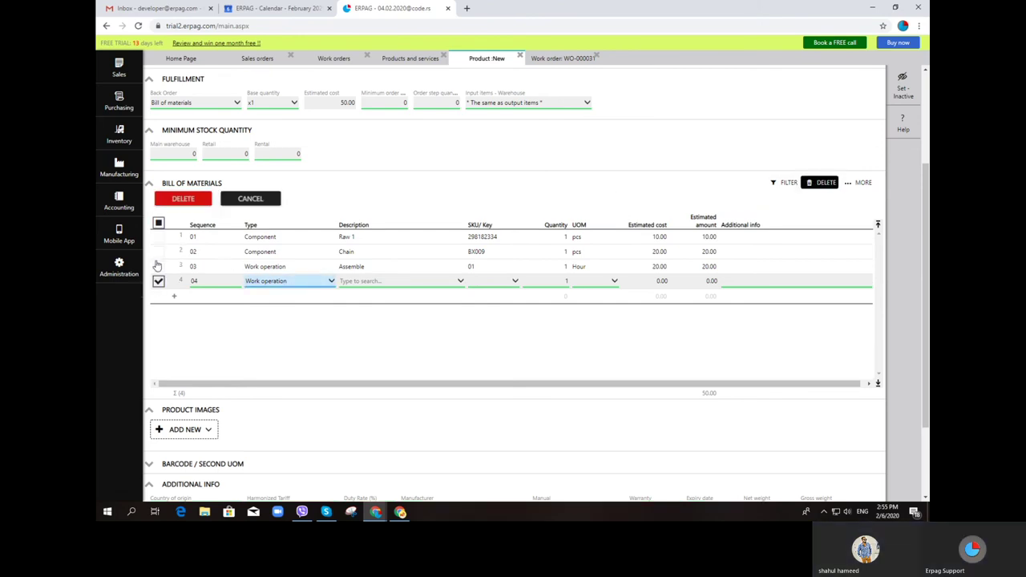
click(178, 199)
Add eGrace as the third Component row, bringing estimated cost to 830.00
click(268, 267)
click(273, 270)
click(265, 277)
click(373, 269)
text(c)
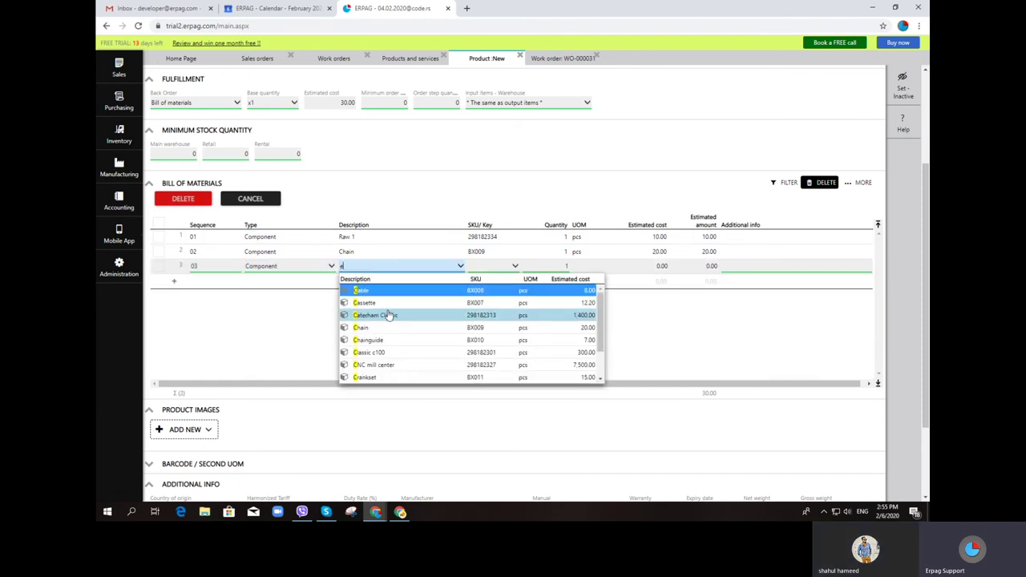
key(BackSpace)
text(e)
key(Return)
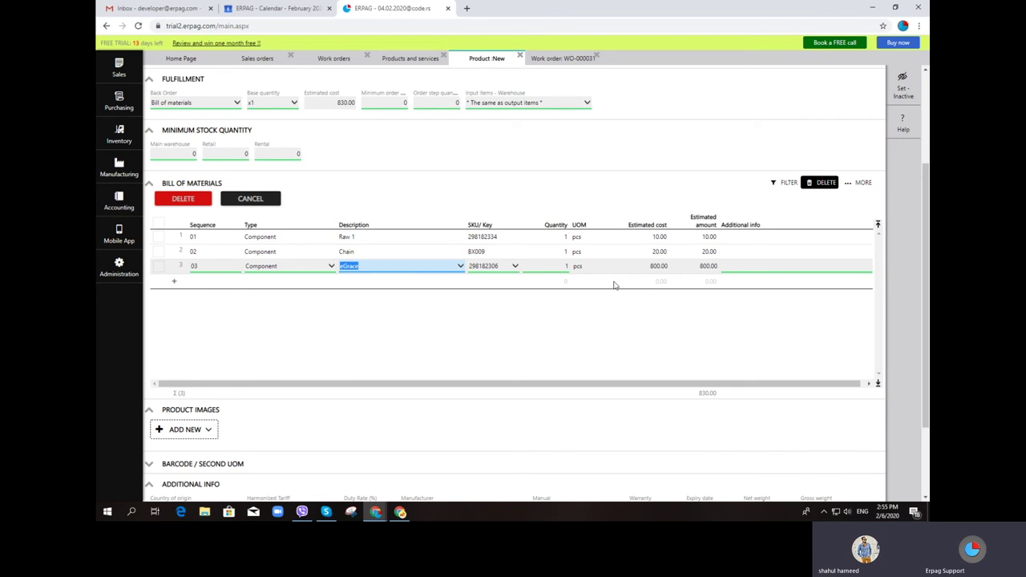
scroll(614, 285, up, 1)
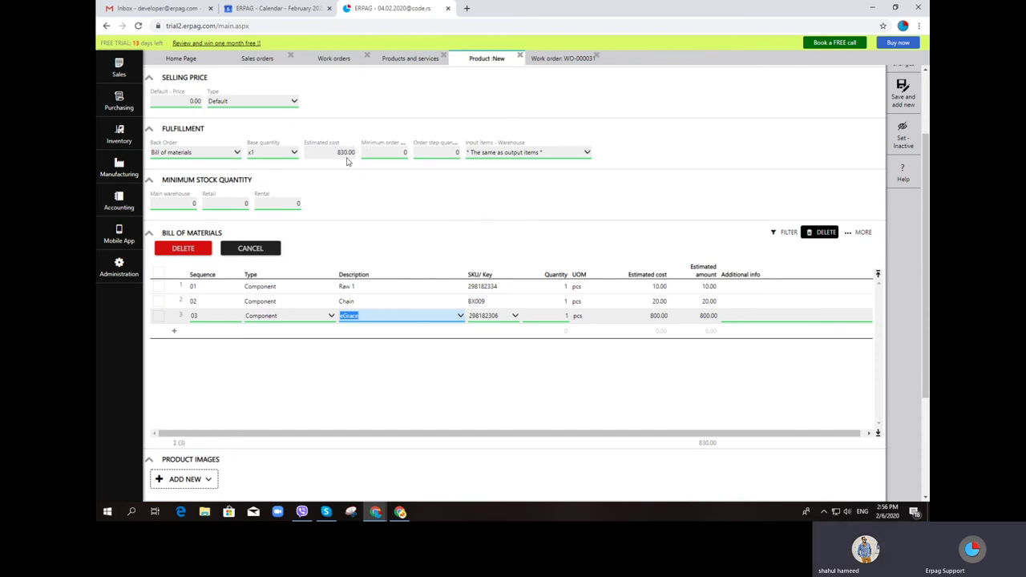
Save the Finished Item product with its bill of materials
scroll(642, 160, up, 2)
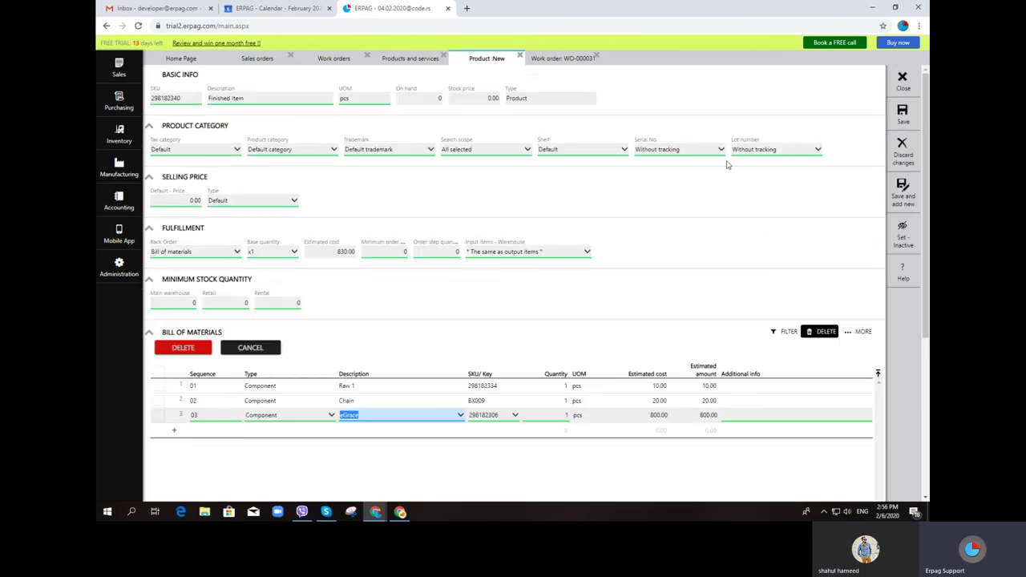
click(898, 117)
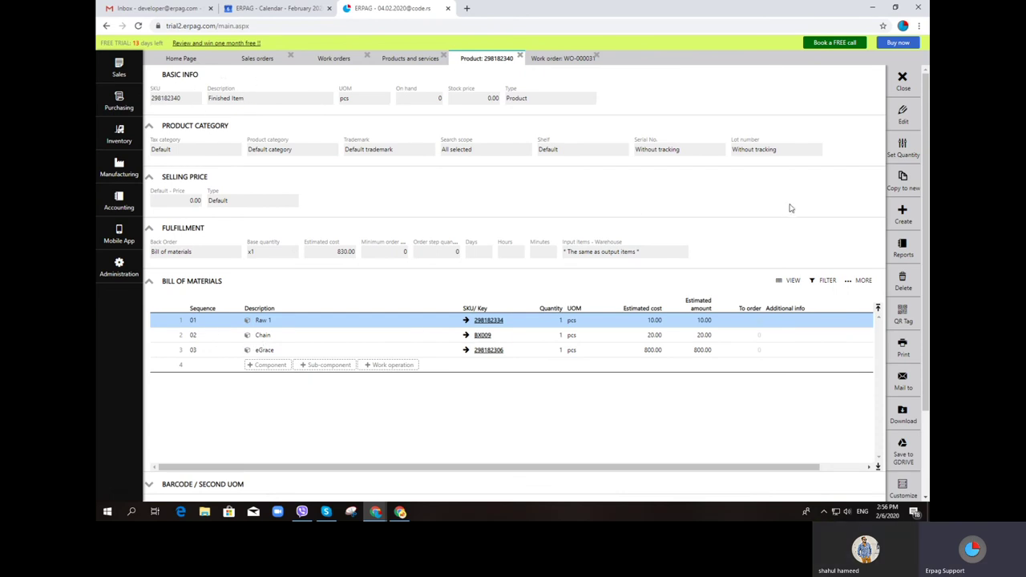
click(898, 212)
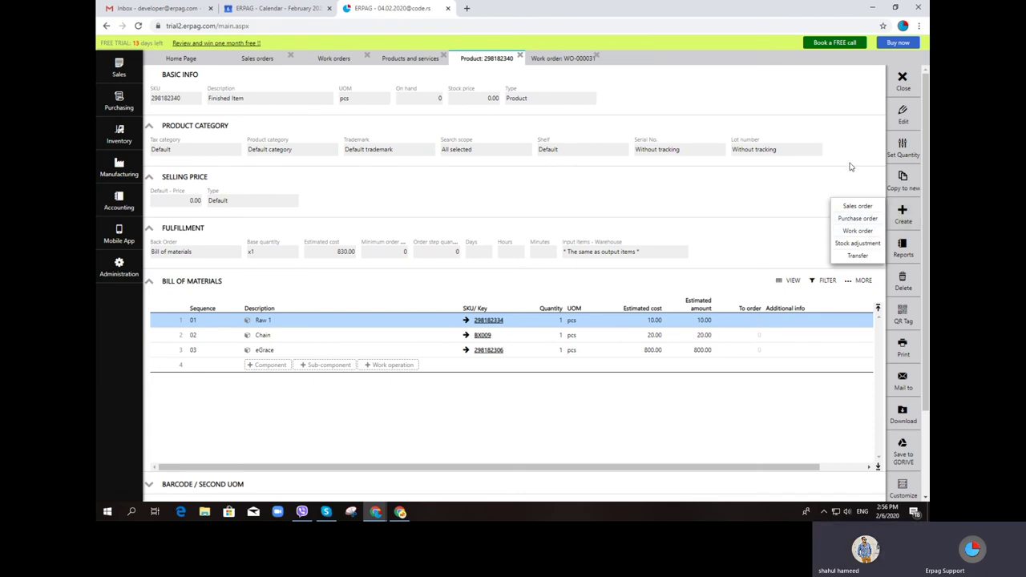
Start a BOM-based work order, discard it unsaved, and return to Sales orders
click(122, 173)
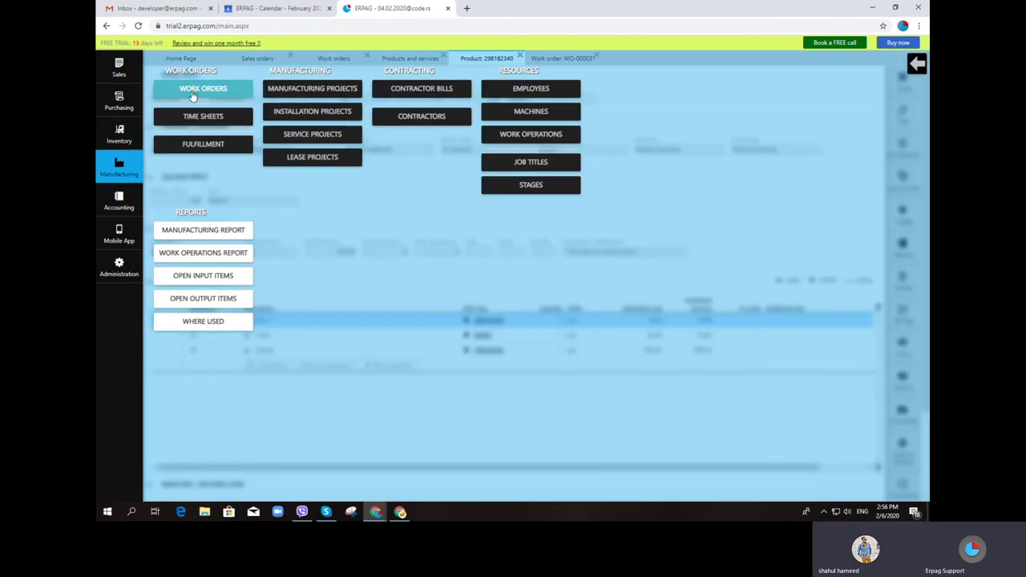
click(203, 89)
mouse_move(276, 110)
click(286, 138)
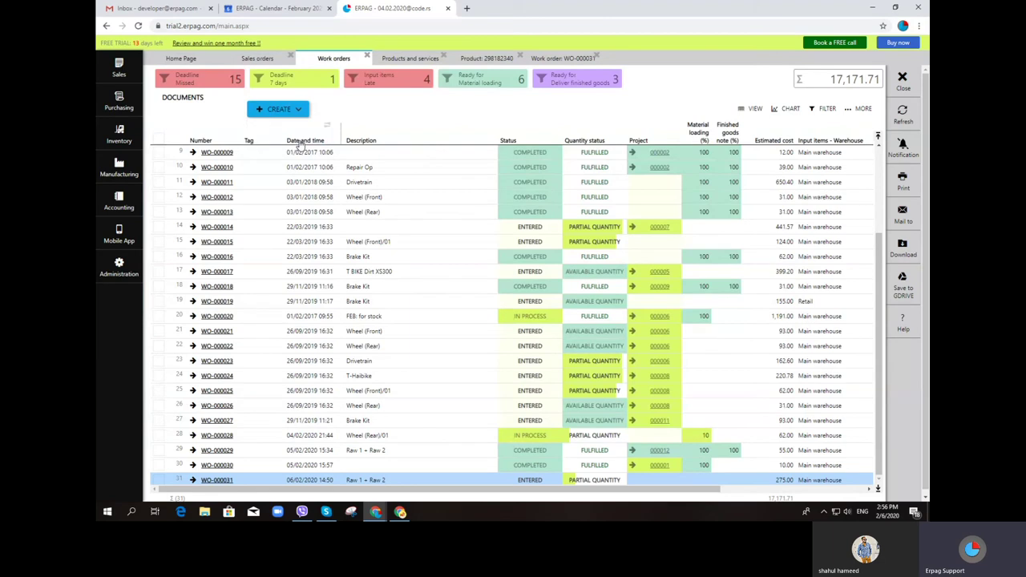
click(220, 169)
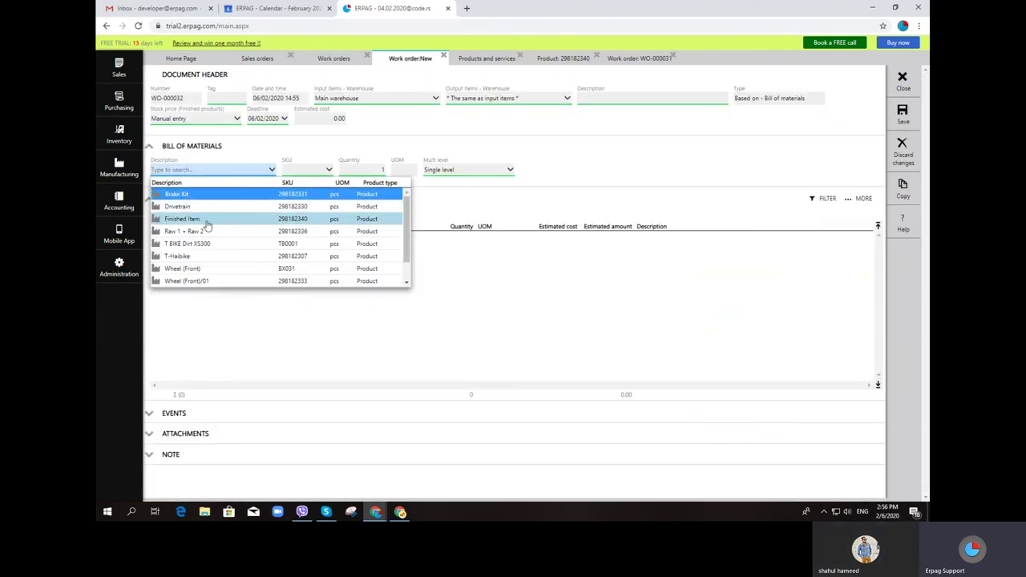
click(443, 56)
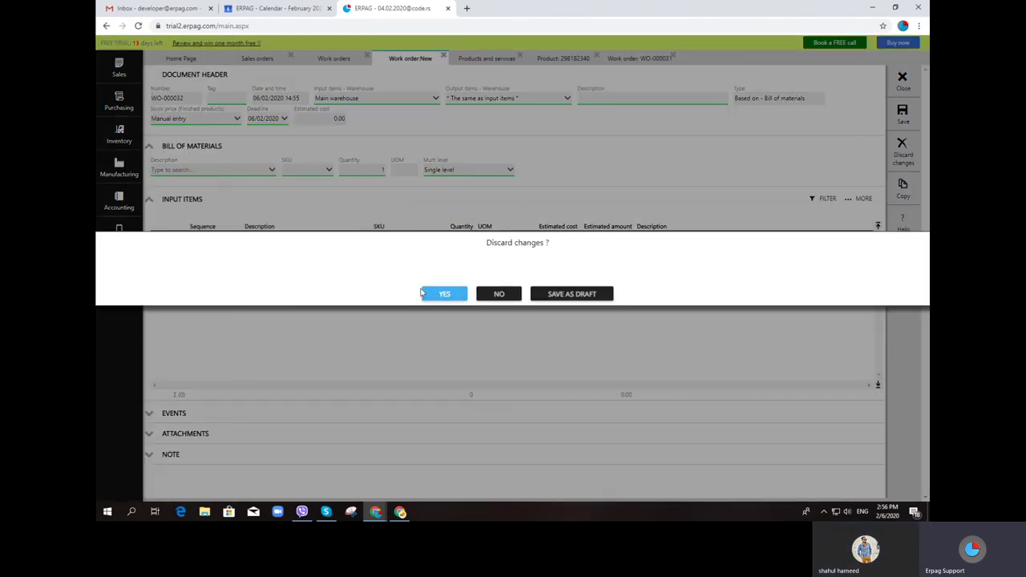
click(444, 294)
click(119, 69)
click(164, 86)
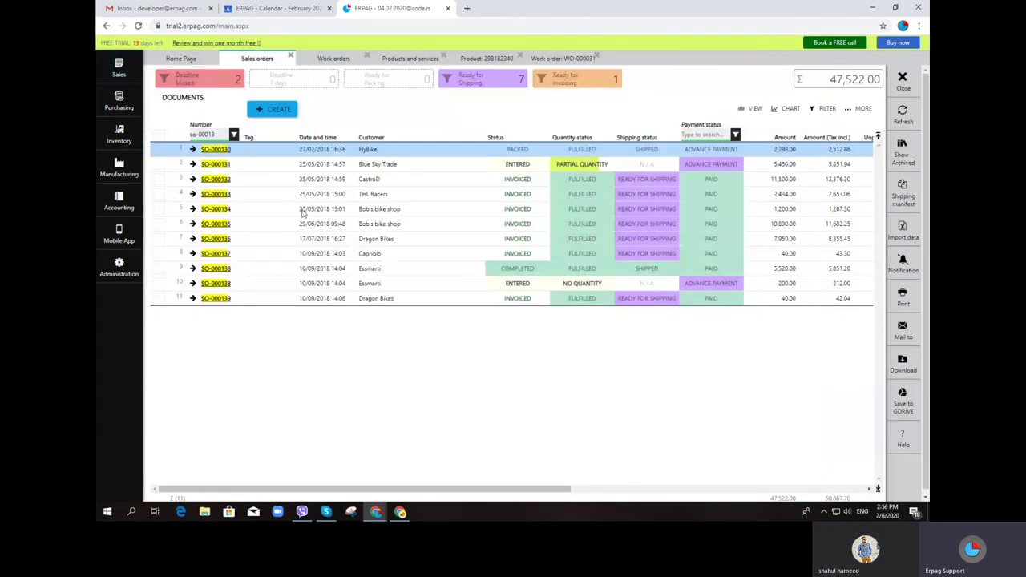
Create a new sales order for the chosen customer with one Finished Item line
click(275, 109)
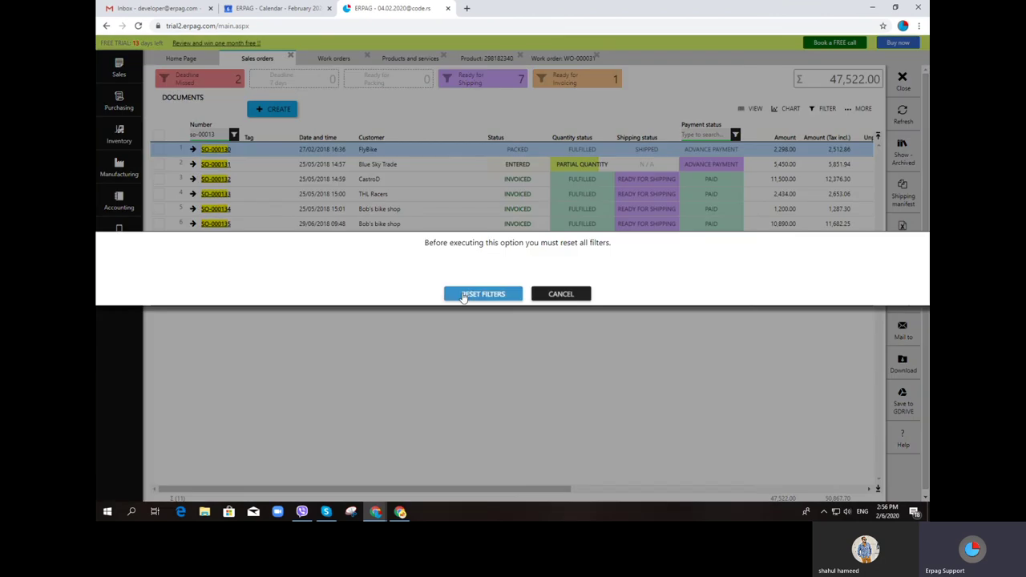
click(483, 294)
click(232, 151)
click(213, 211)
click(238, 268)
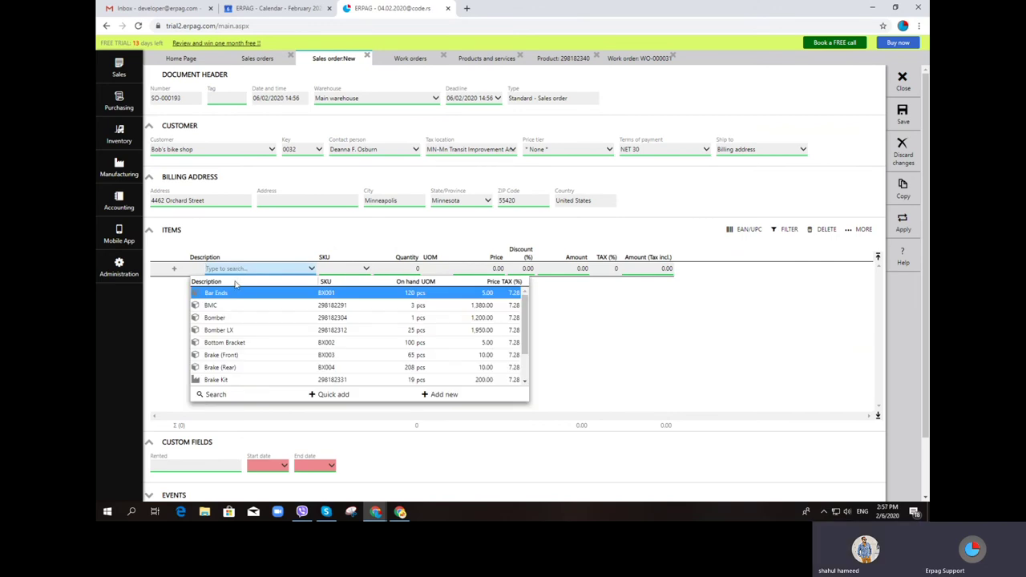
text(F)
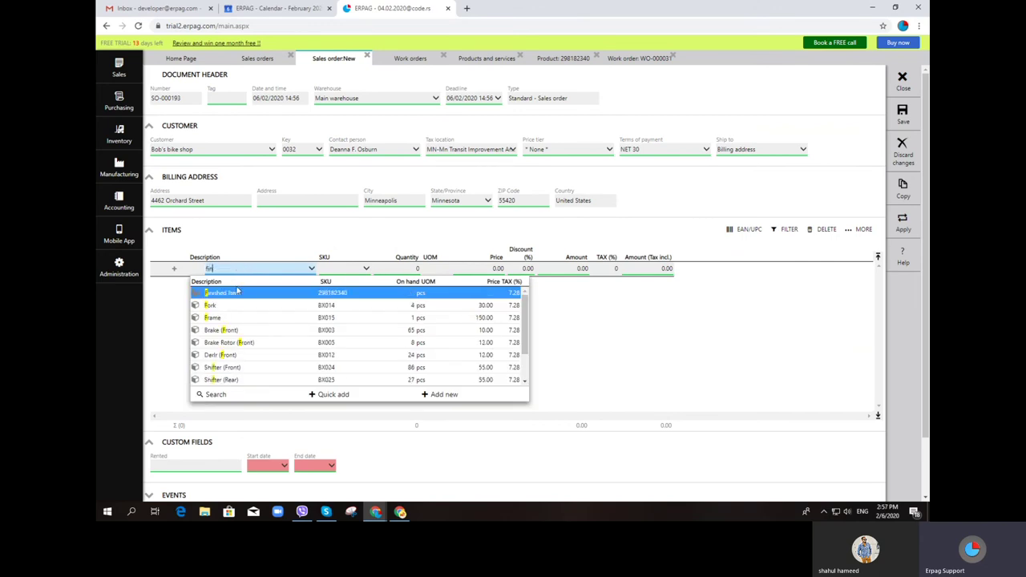
text(in)
click(237, 293)
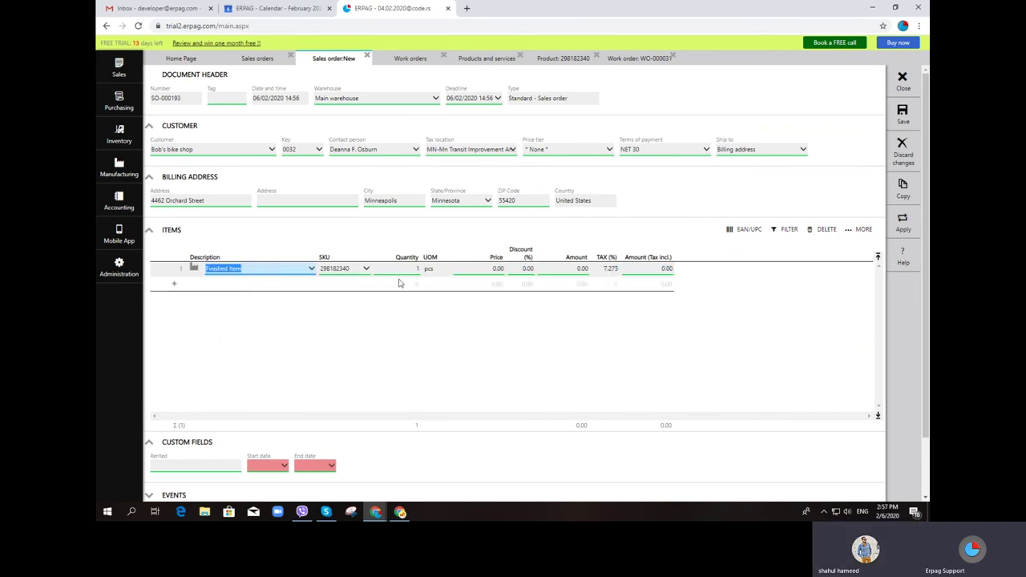
Set the Finished Item price to 1,000.00 and save the order as SO-000193
click(476, 269)
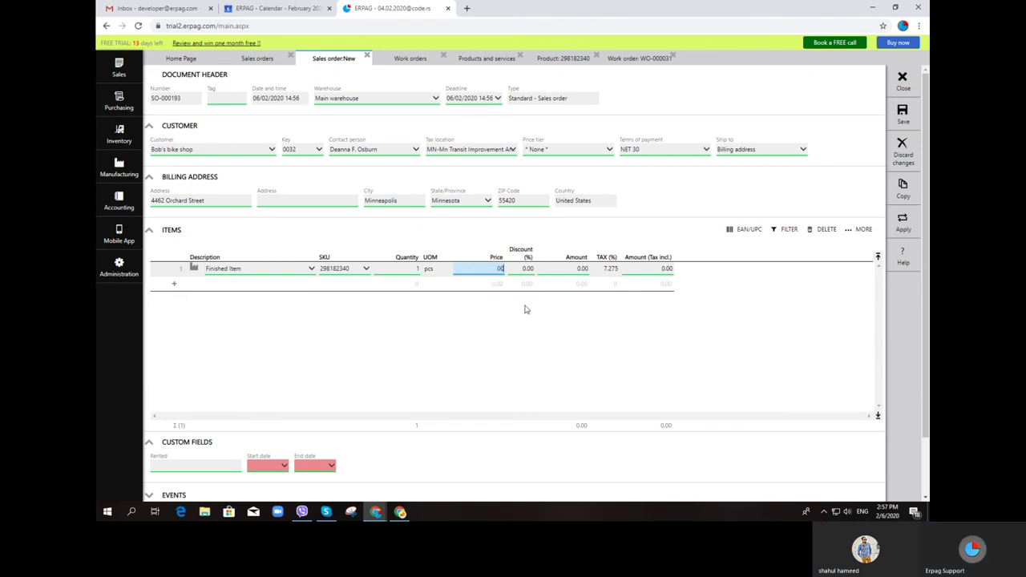
text(1000)
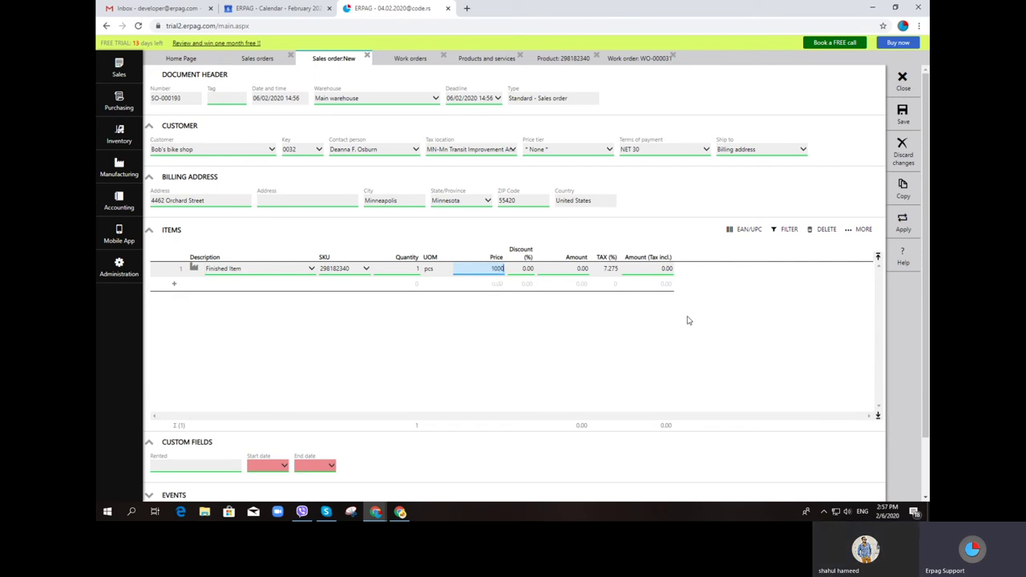
key(Return)
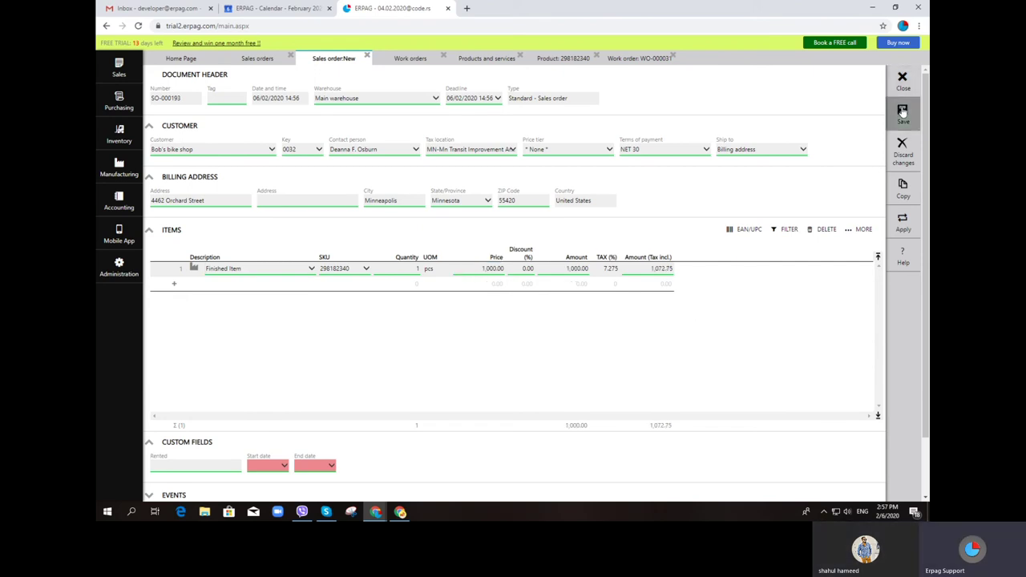
click(903, 113)
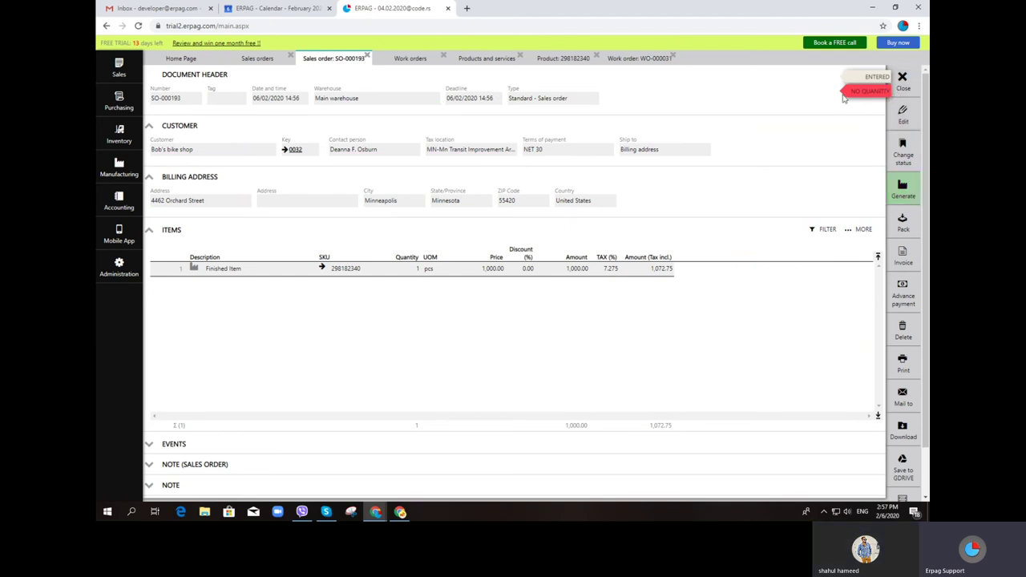
click(899, 200)
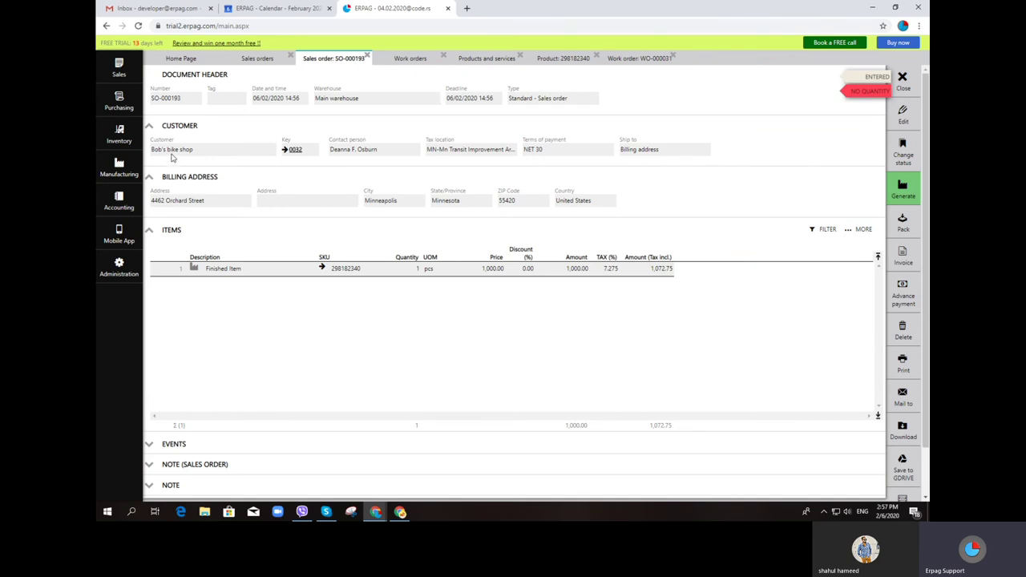
click(104, 175)
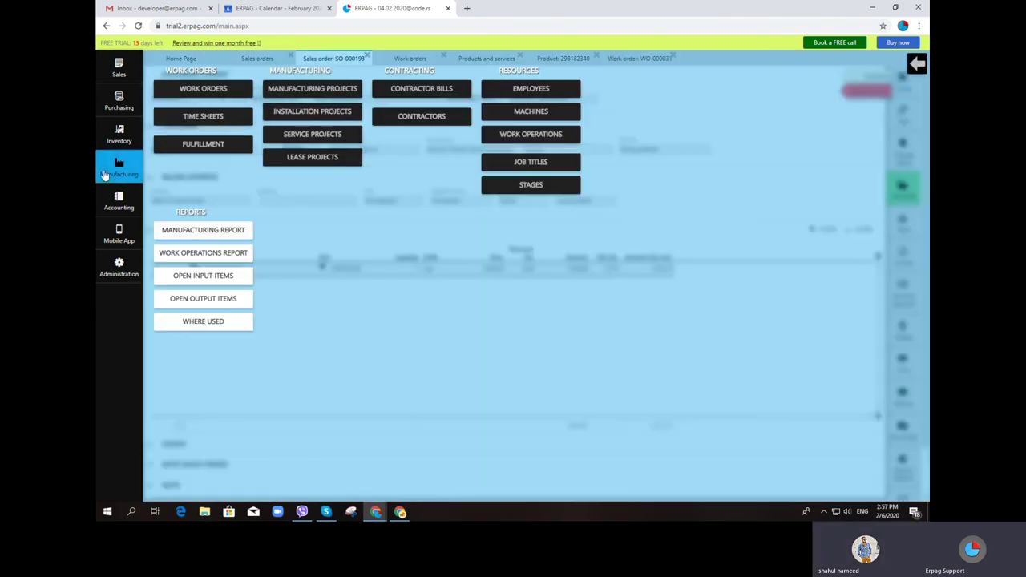
Open the Fulfillment Bill of materials report and tick Finished Item for a bulk action
click(181, 149)
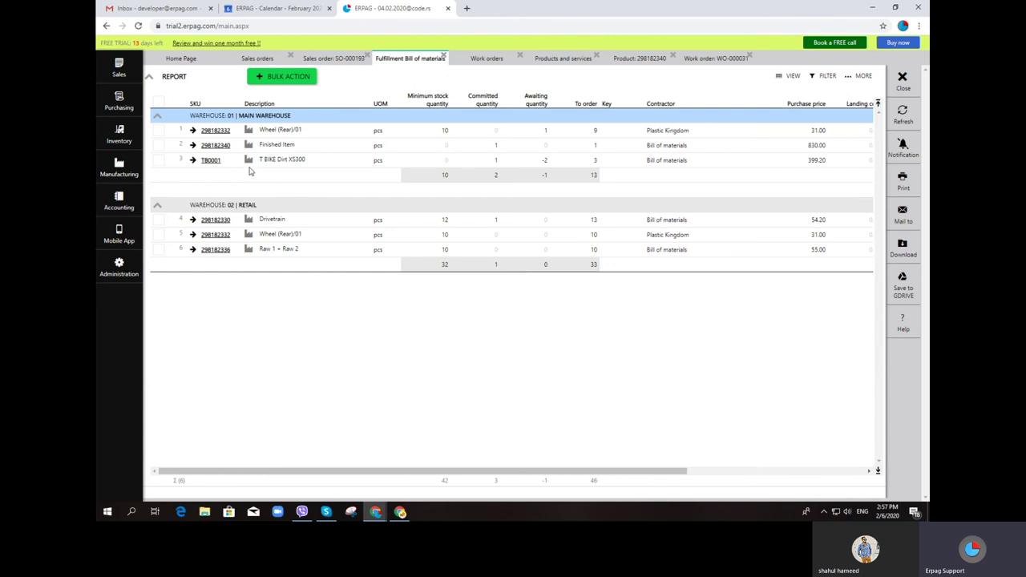
click(158, 145)
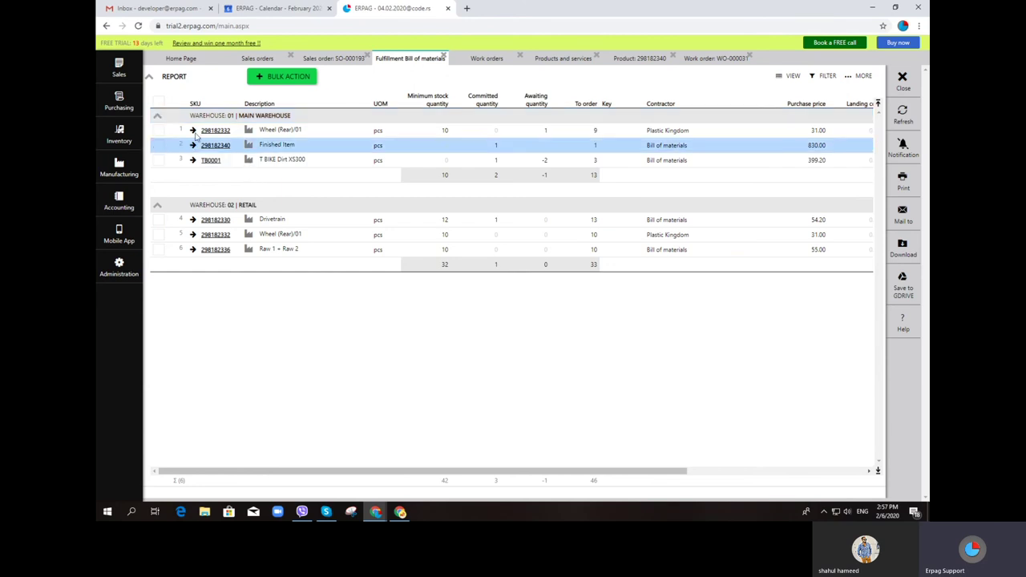
click(282, 92)
click(287, 77)
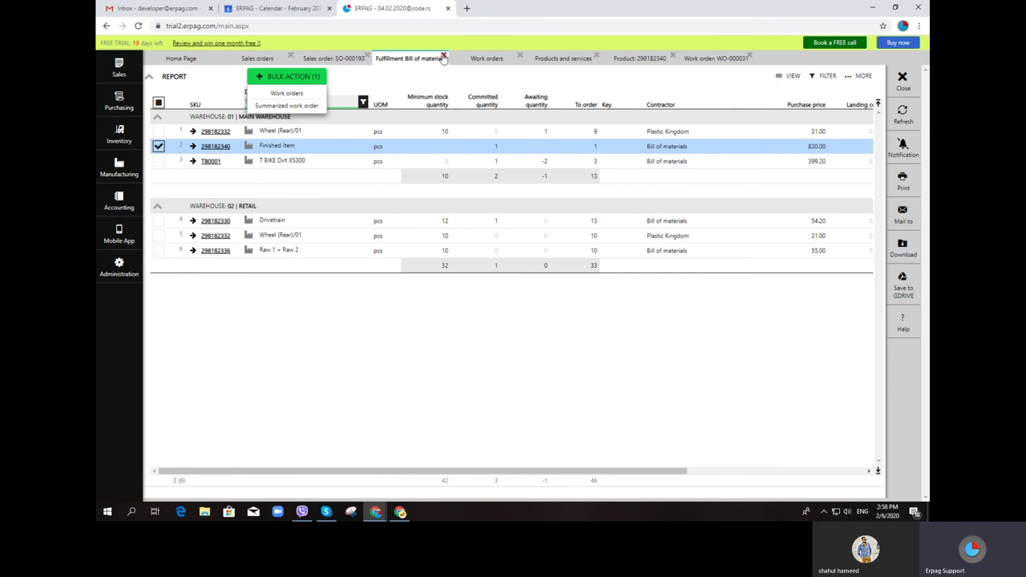
Close the report and order, then bulk-delete sales order SO-000193
click(443, 57)
click(366, 57)
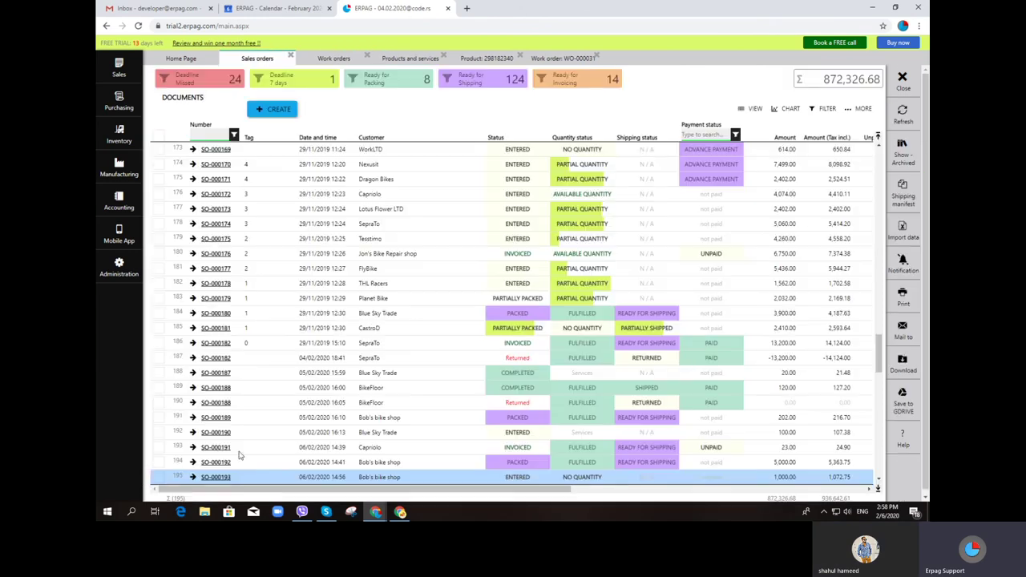
click(158, 478)
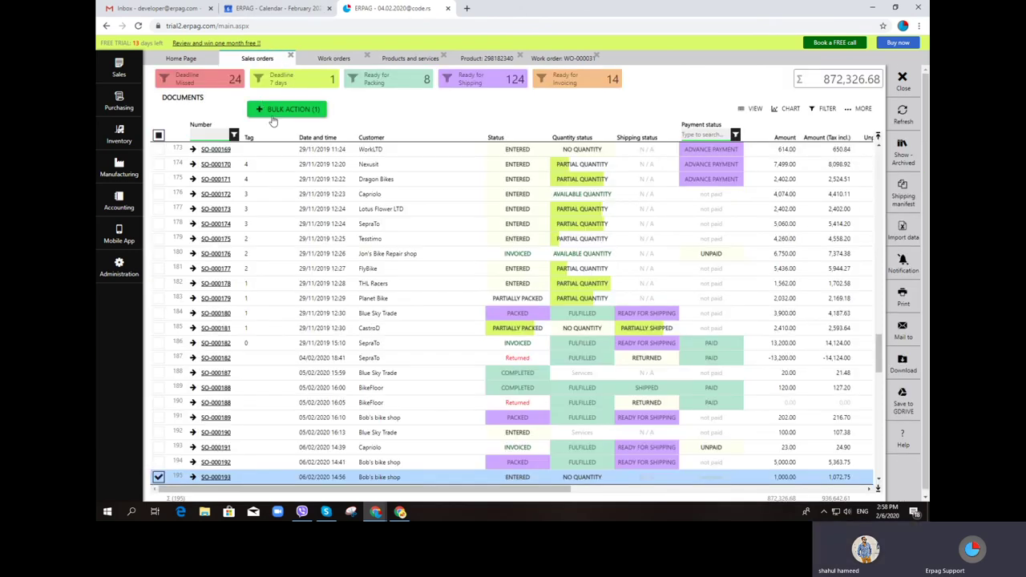
click(287, 109)
click(287, 201)
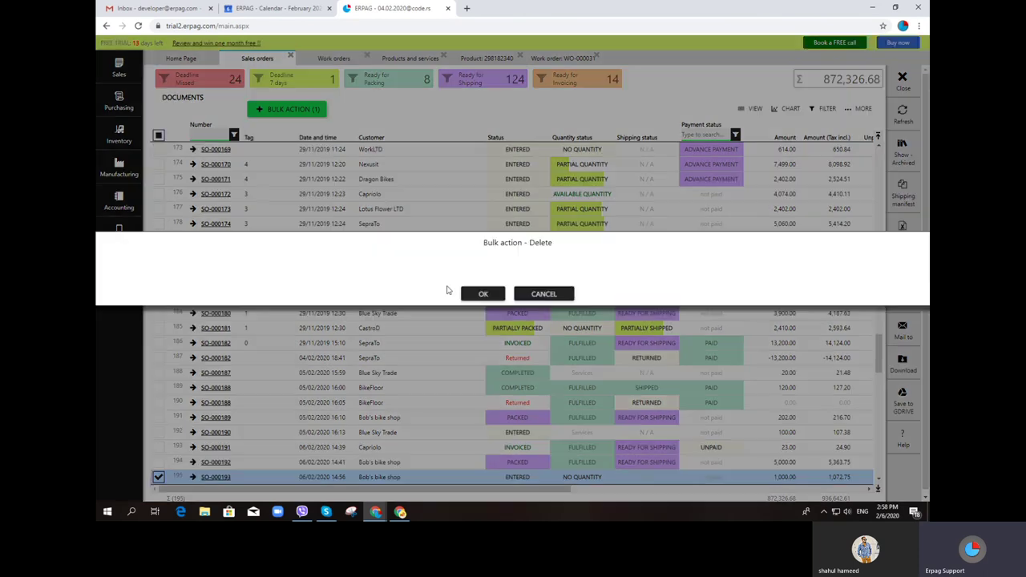
click(491, 295)
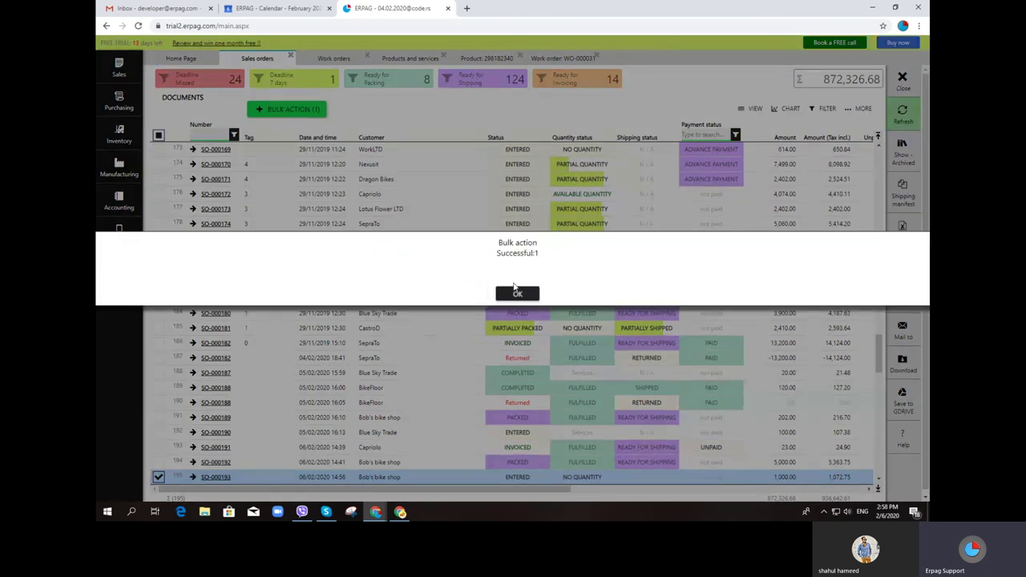
click(517, 295)
Close work order WO-000031, the Finished Item page and the products list
click(596, 59)
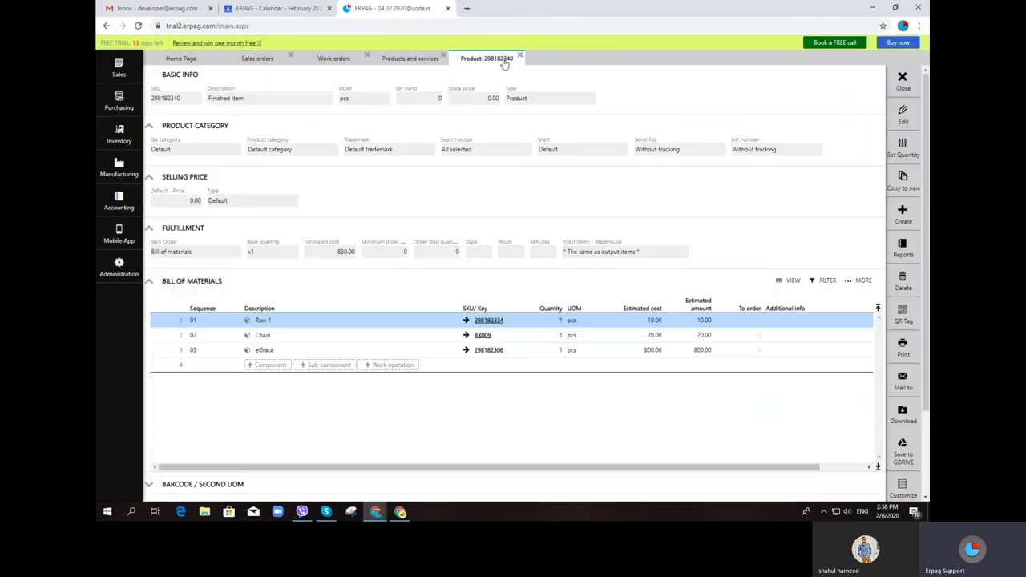
mouse_move(903, 221)
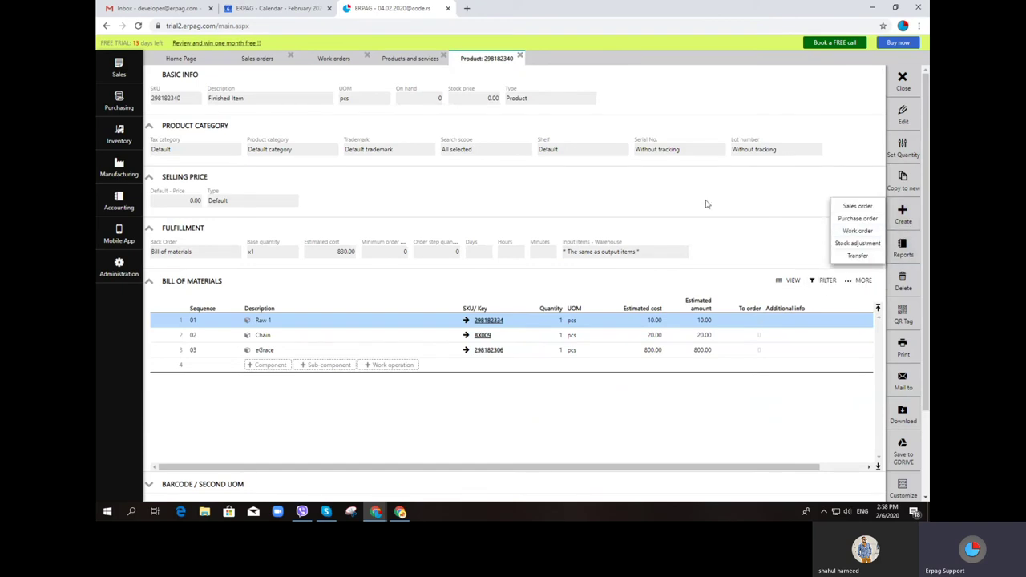
click(432, 59)
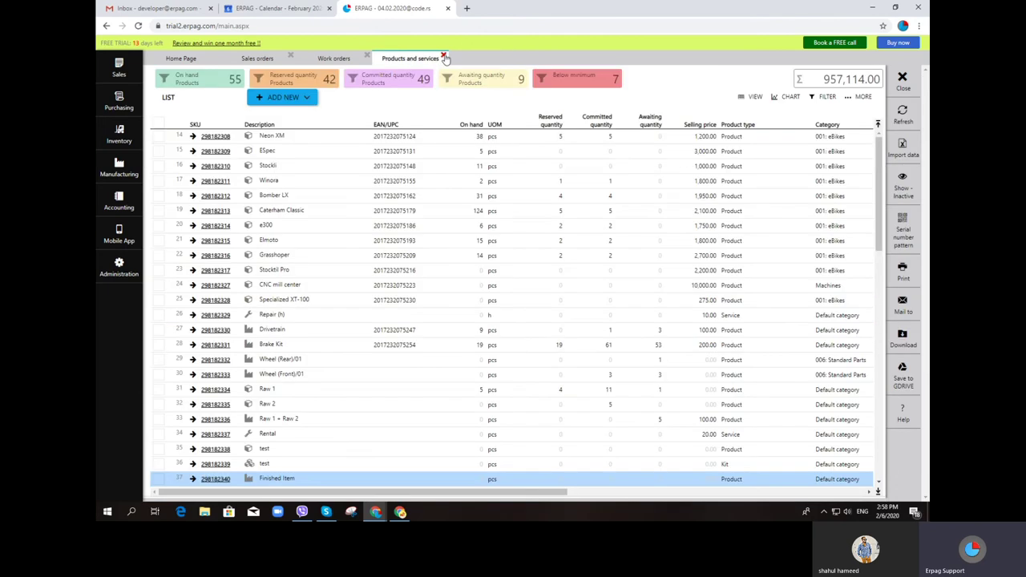
click(444, 56)
click(298, 110)
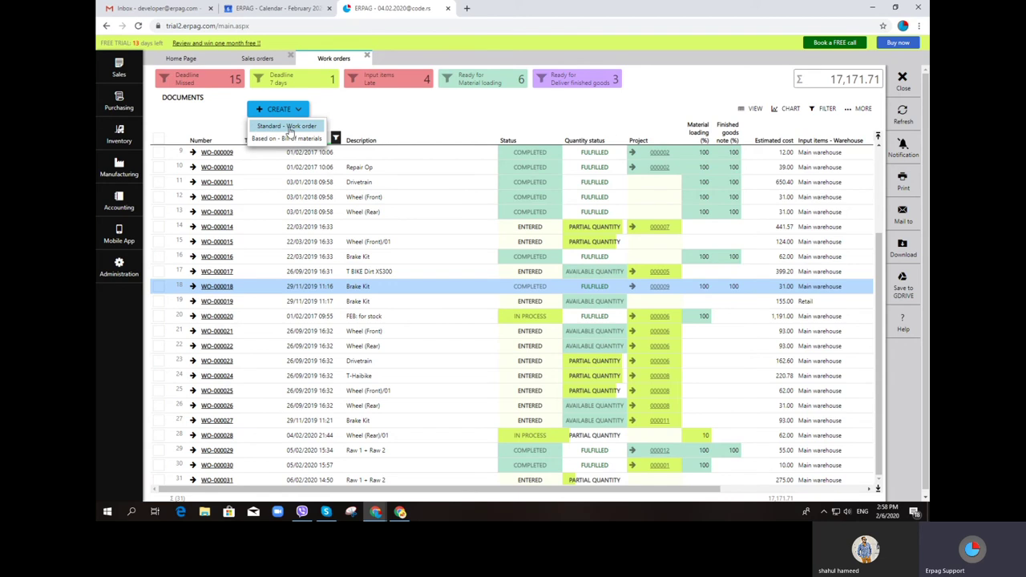
Start a blank standard work order and discard it
click(289, 127)
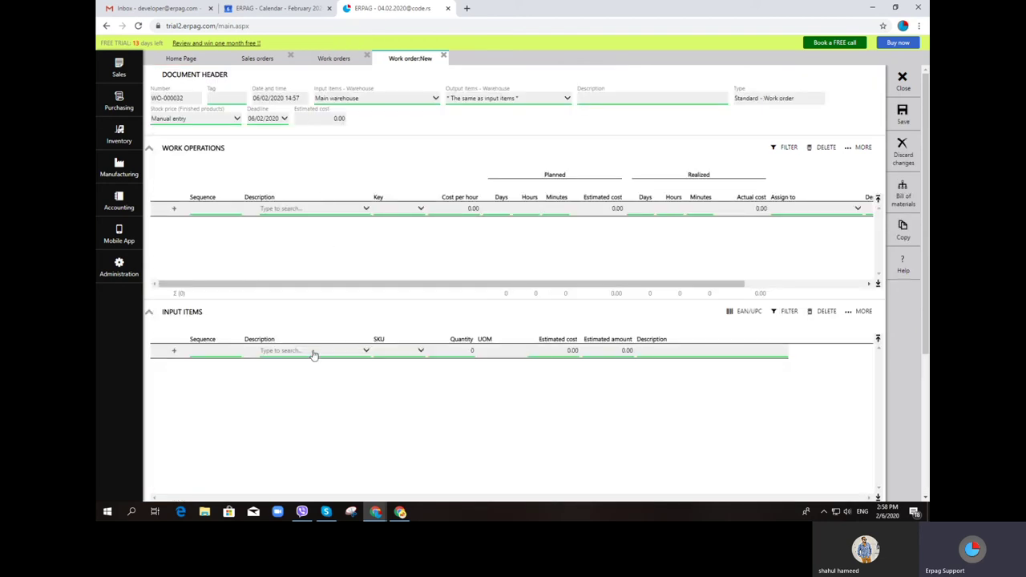
click(444, 55)
click(440, 290)
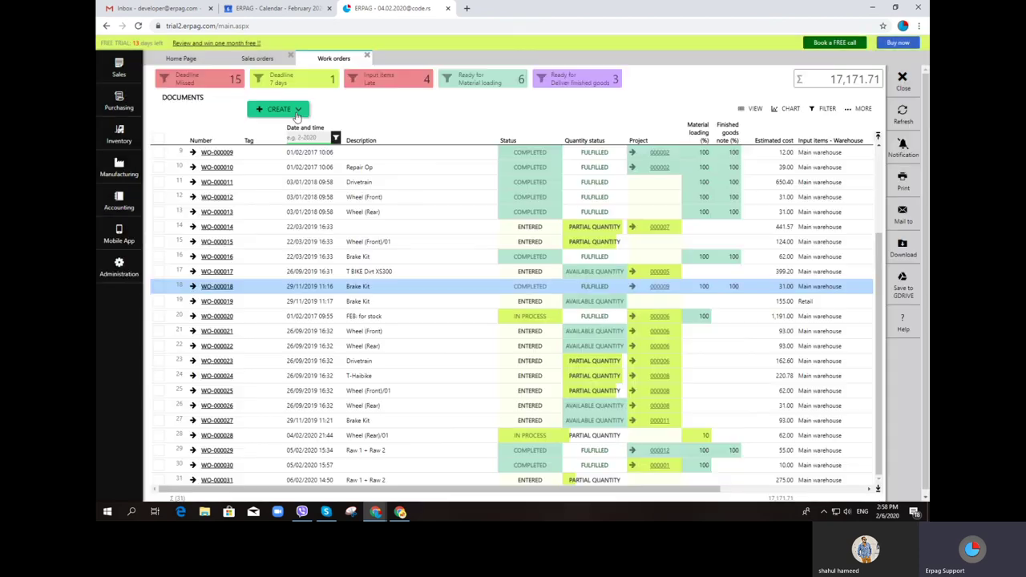
Create a BOM-based work order for 100 Finished Item, estimated at 83,000.00
click(292, 112)
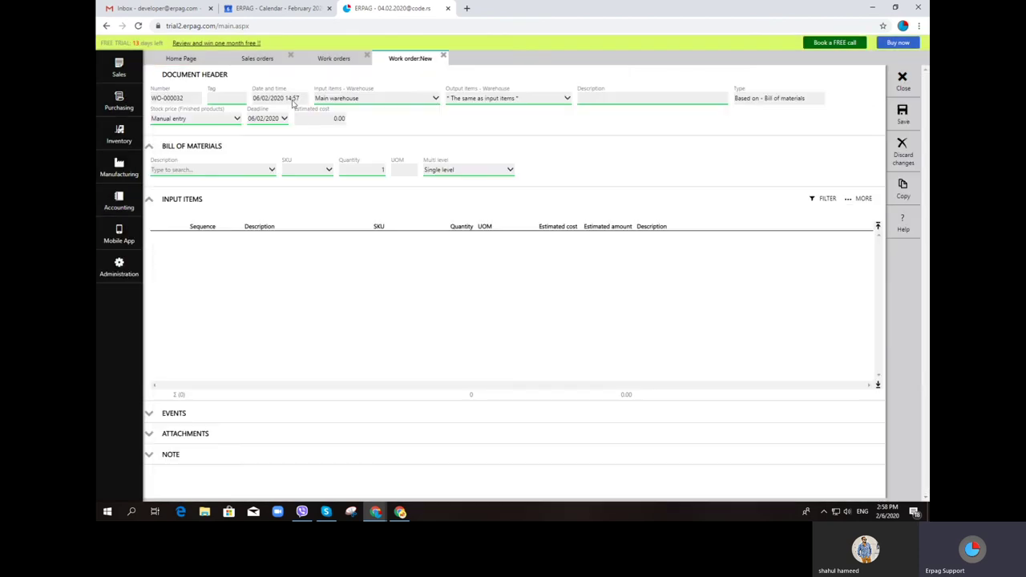
click(241, 174)
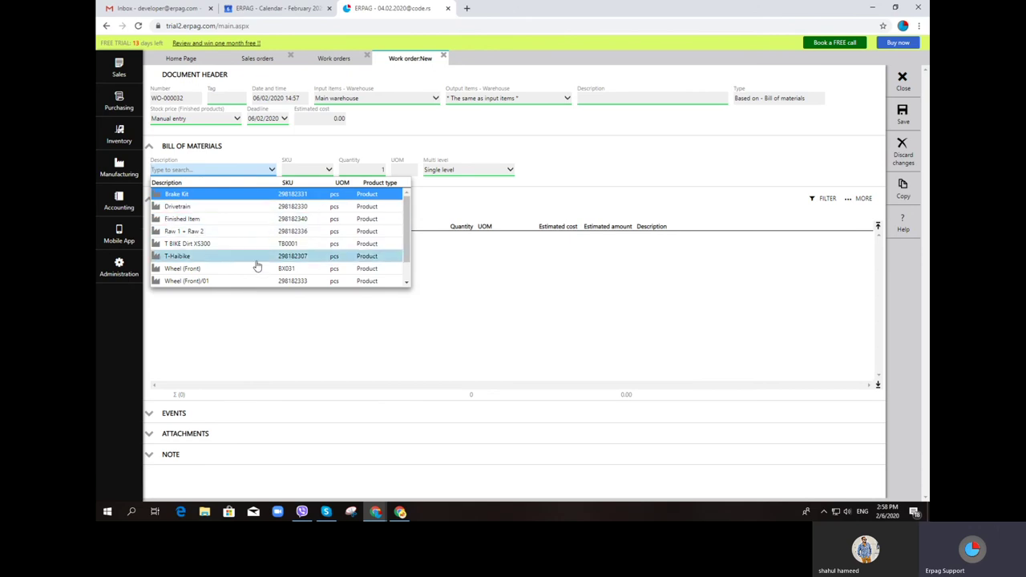
click(239, 220)
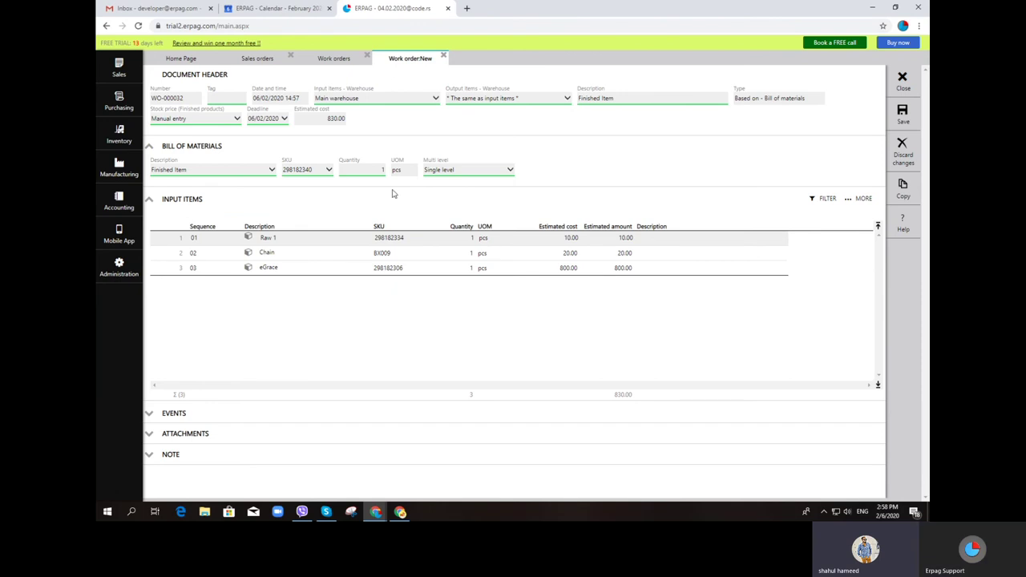
click(373, 169)
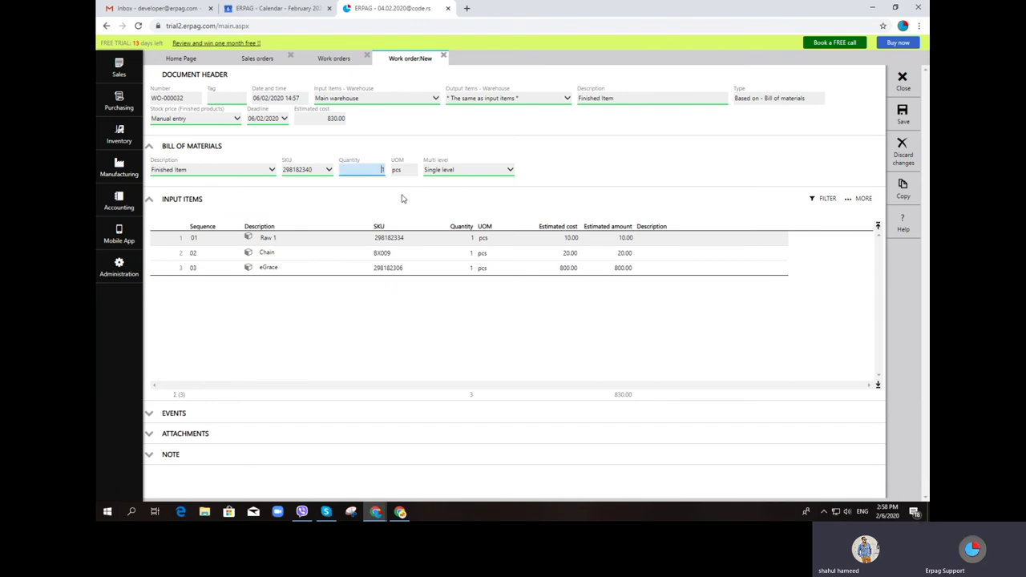
click(695, 177)
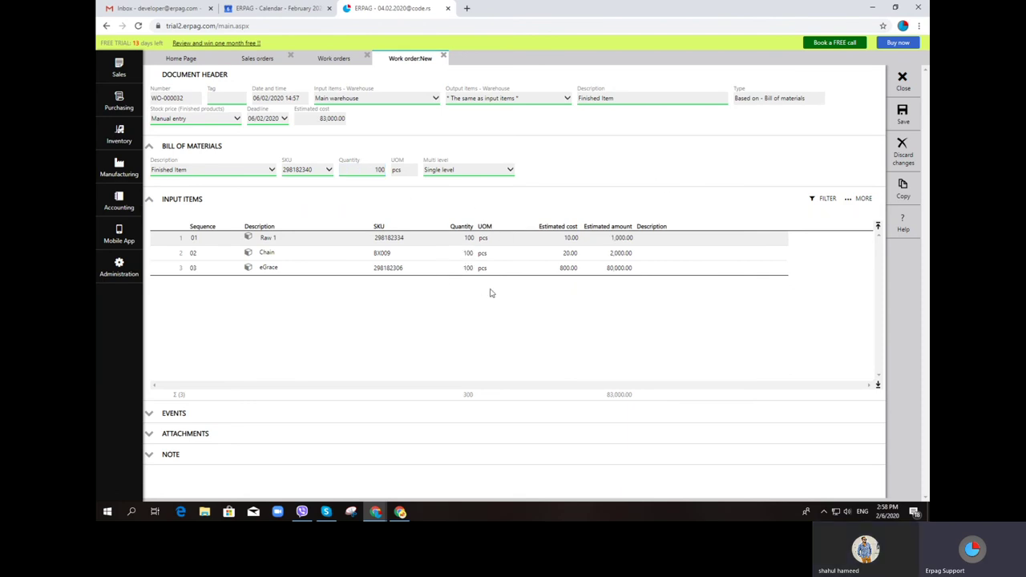
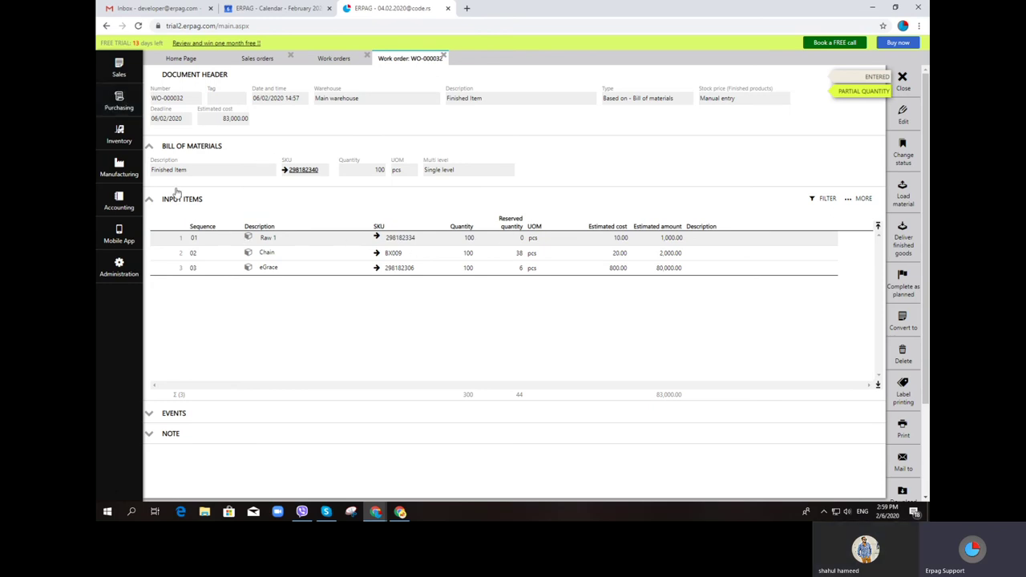
Generate a purchase order for the Raw 1 row from the fulfillment report, then close the report
click(124, 109)
click(300, 92)
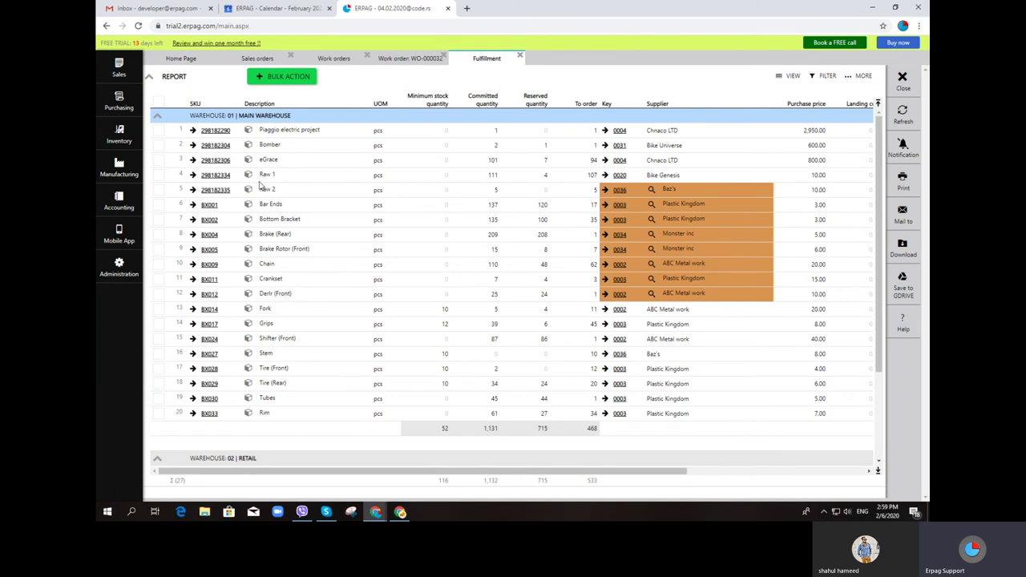
click(159, 175)
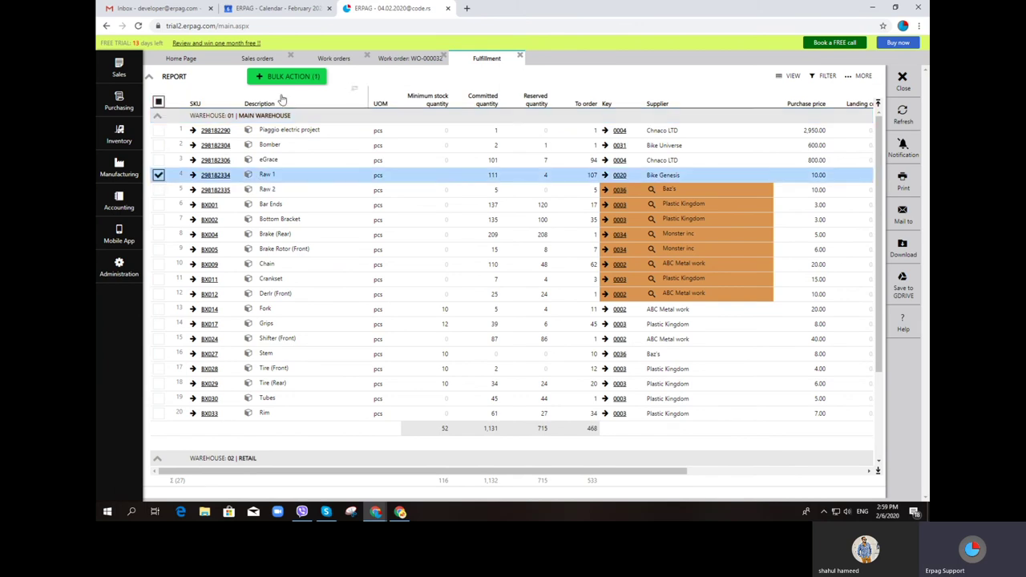
click(294, 77)
click(287, 94)
click(498, 294)
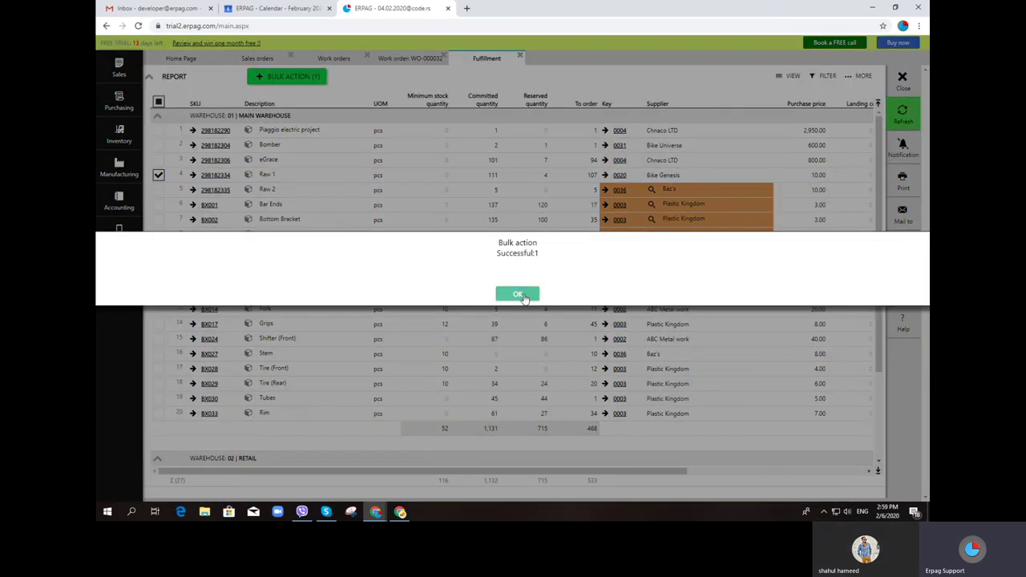
click(517, 295)
click(520, 55)
click(116, 99)
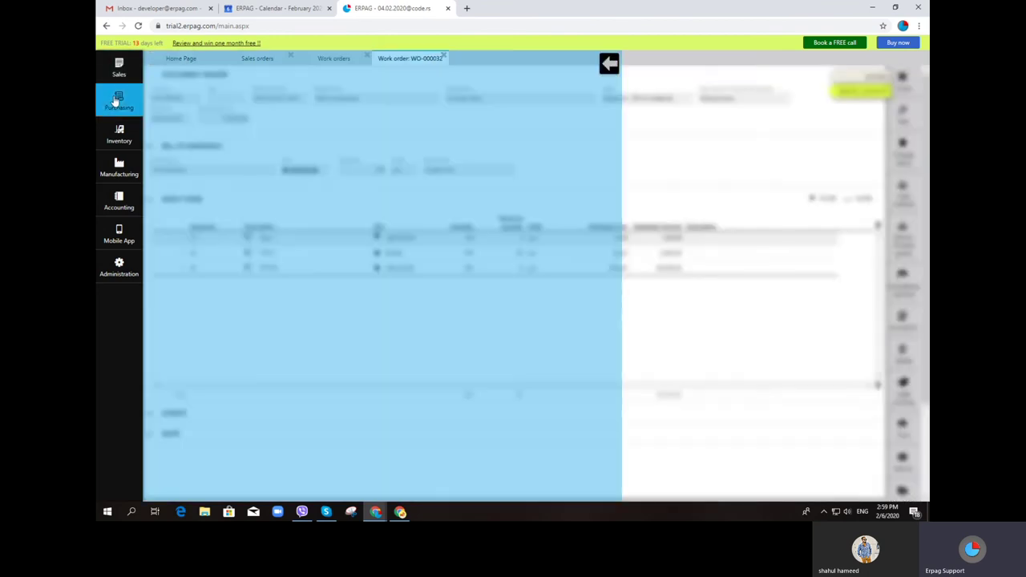
Create and save a purchase order for one Raw 1 from Bicycle Habitat at 10.00
click(202, 90)
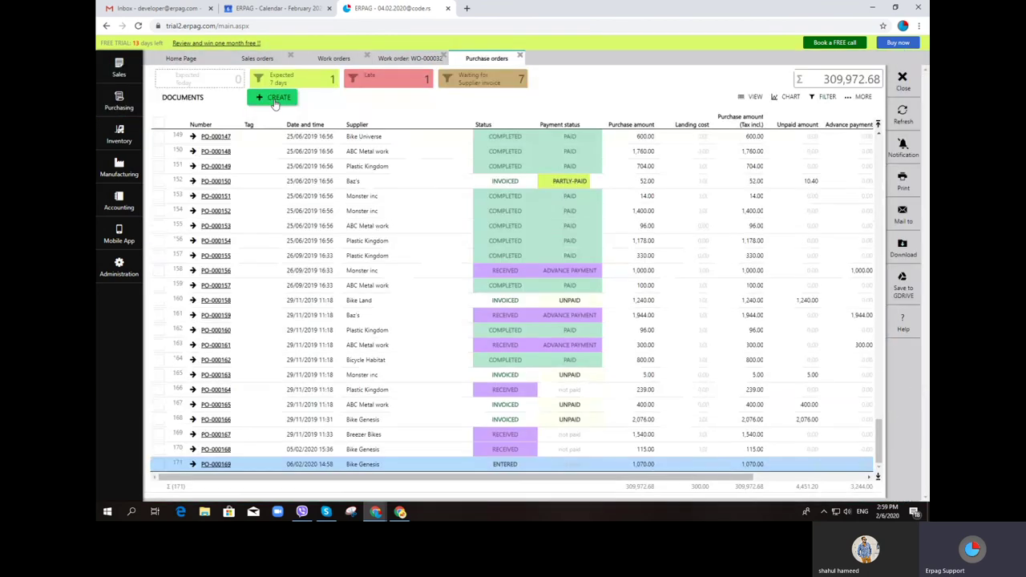
double_click(275, 99)
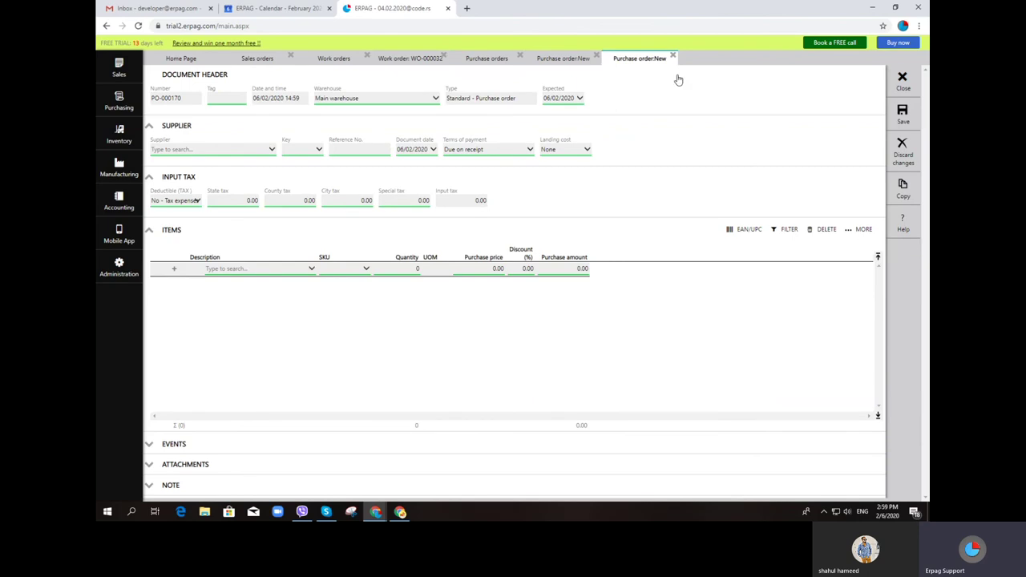
click(277, 271)
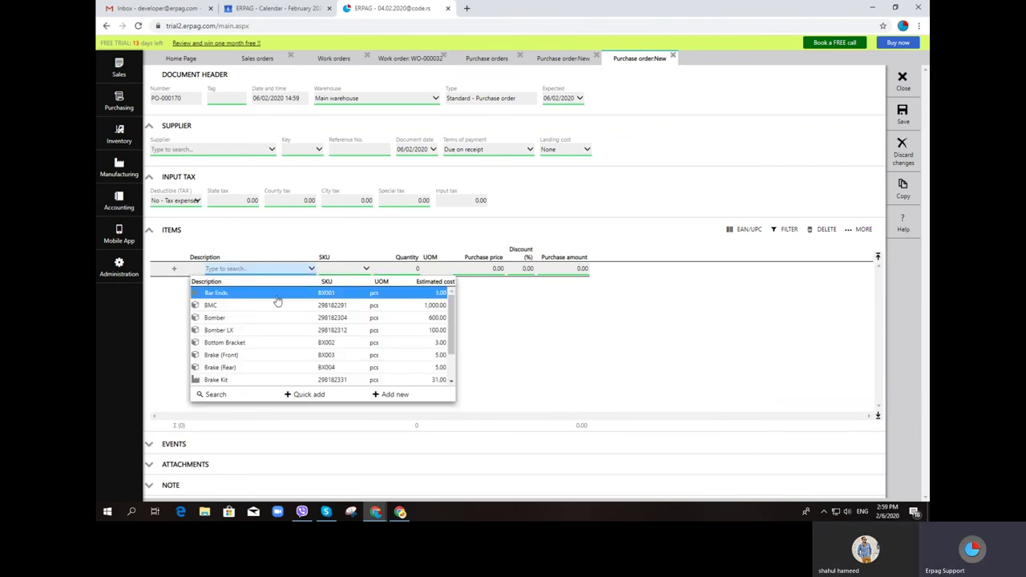
text(raw)
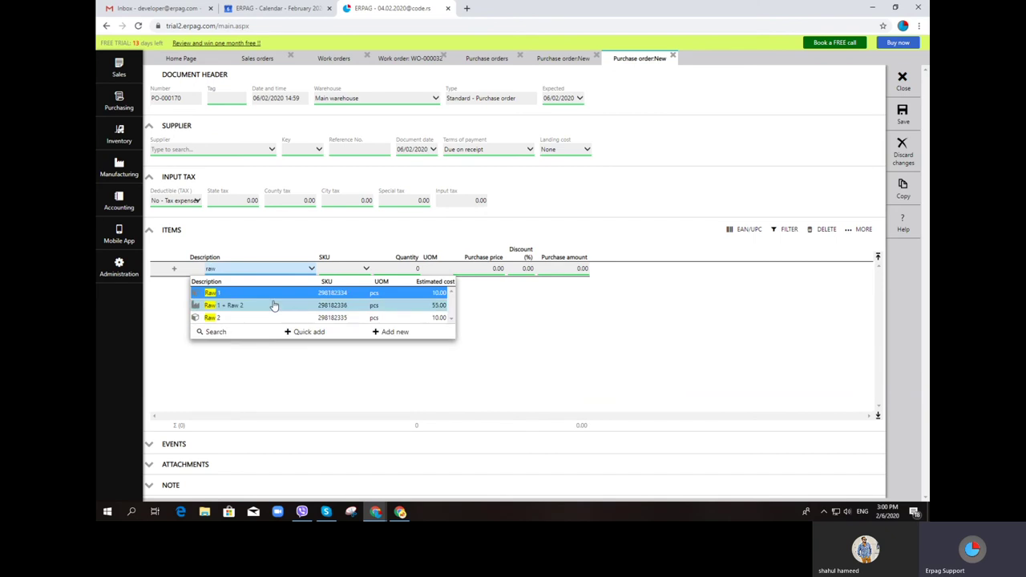
click(275, 298)
click(212, 150)
click(211, 199)
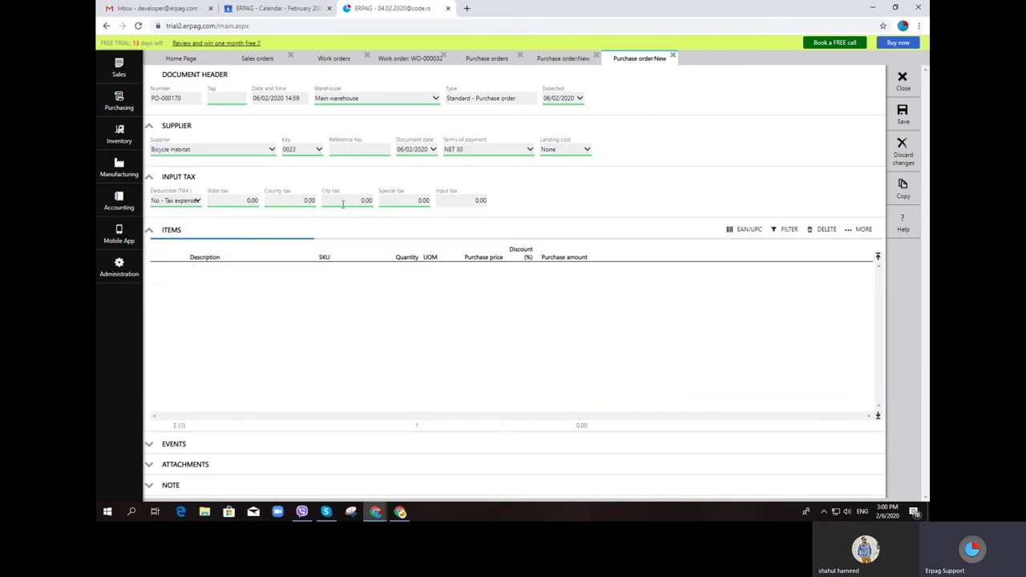
click(904, 112)
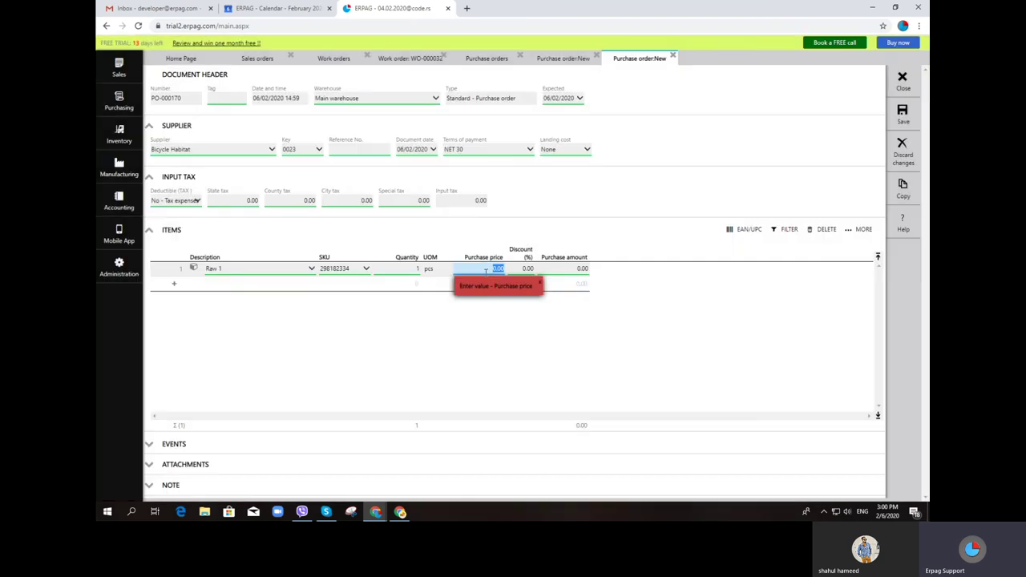
text(10)
click(914, 119)
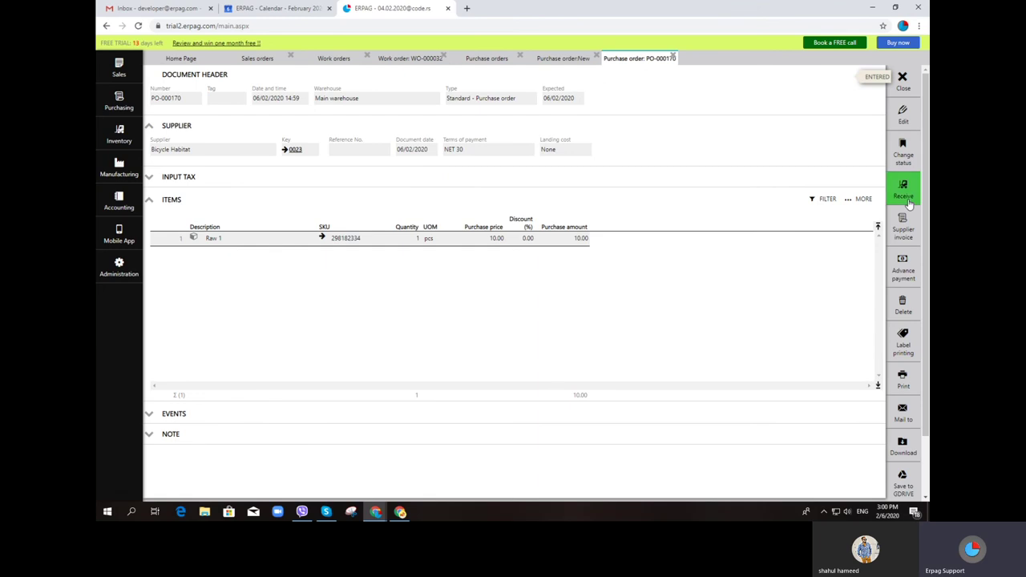
Receive PO-000170's goods, post goods received note GRN-000075, and close the purchase order tabs
click(908, 203)
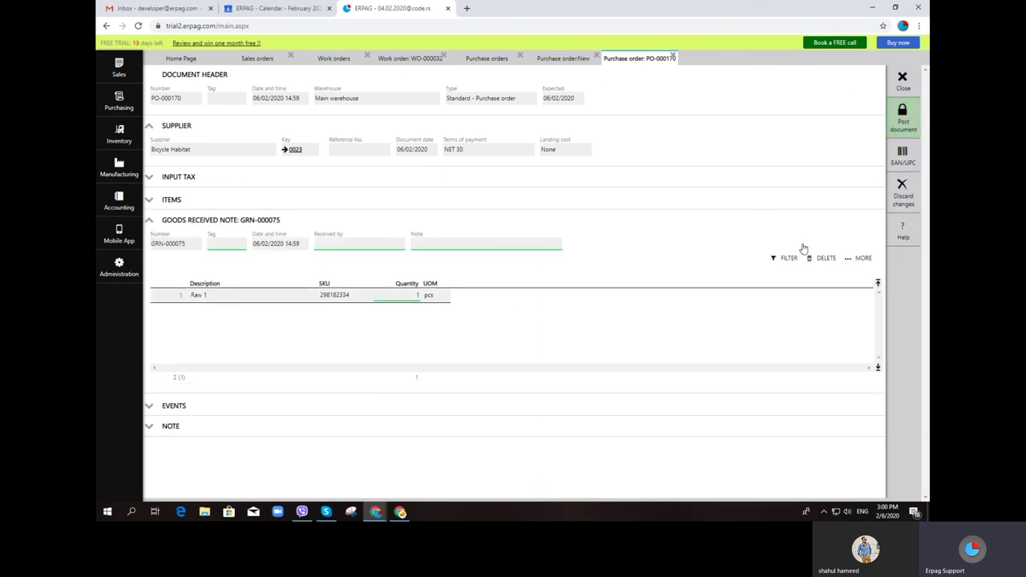
click(912, 122)
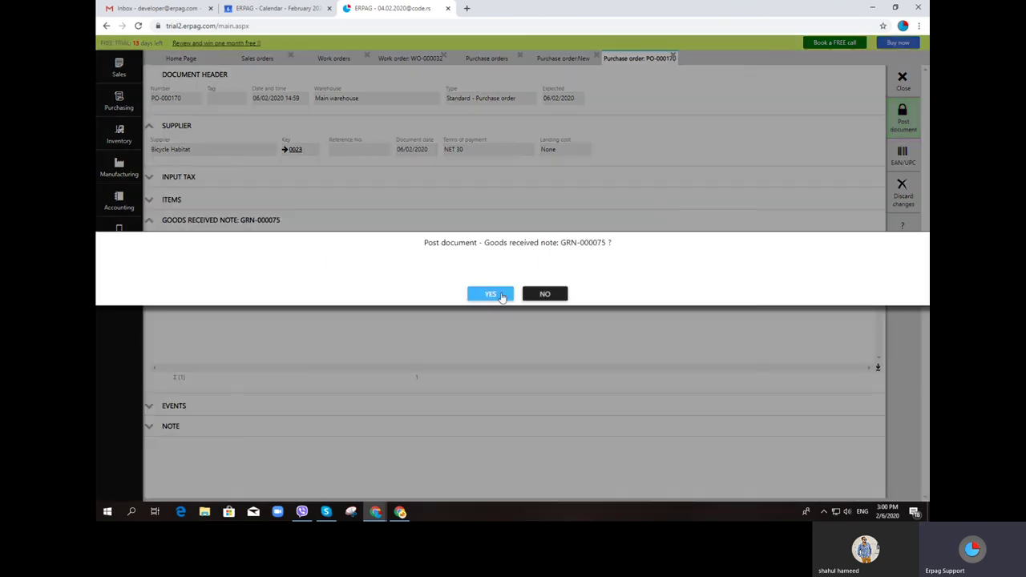
click(552, 296)
click(912, 121)
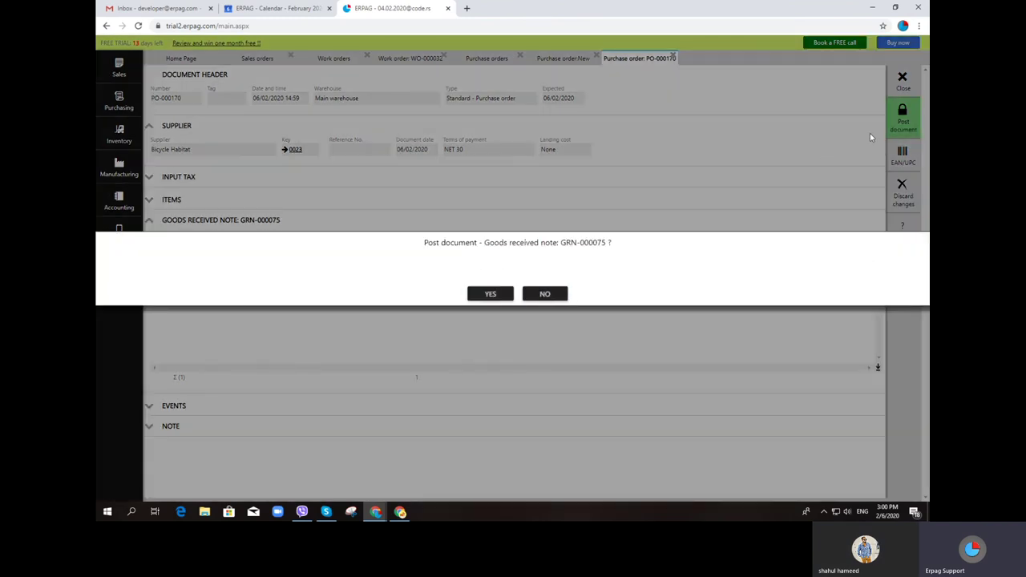
click(547, 295)
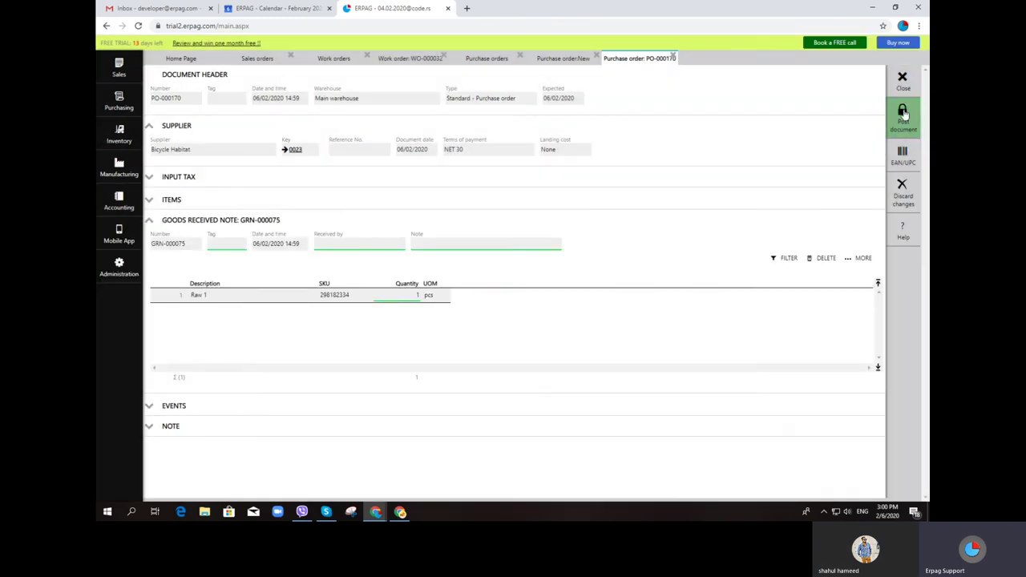
click(903, 121)
click(487, 295)
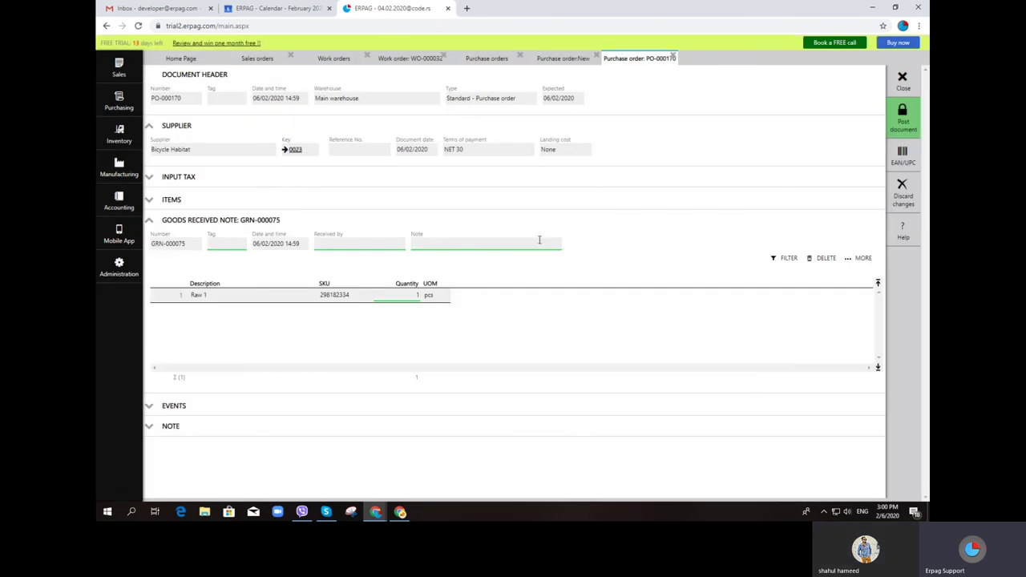
click(676, 58)
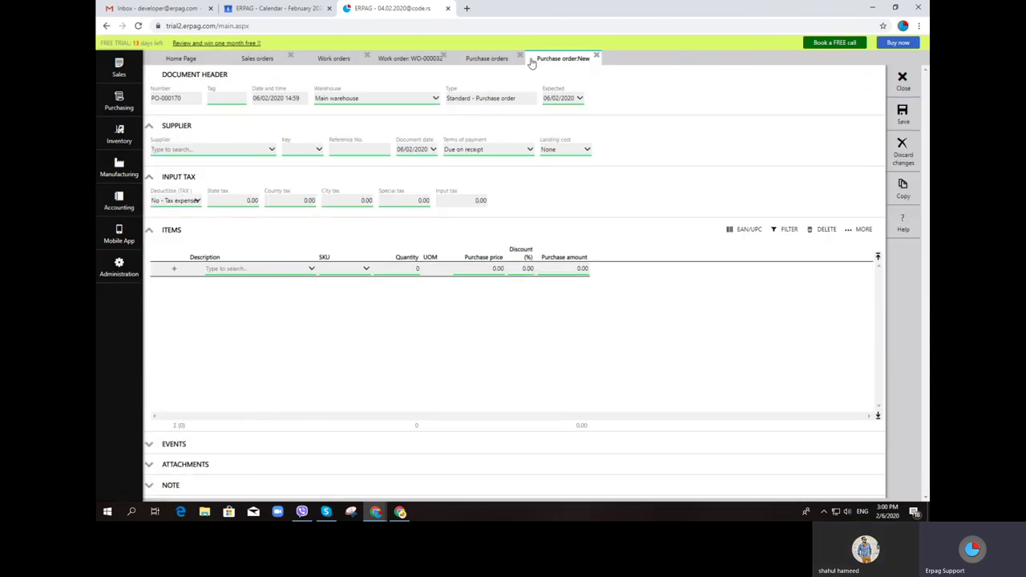
click(521, 58)
Discard the blank purchase order and save WO-000032 with finished item quantity 1
click(443, 294)
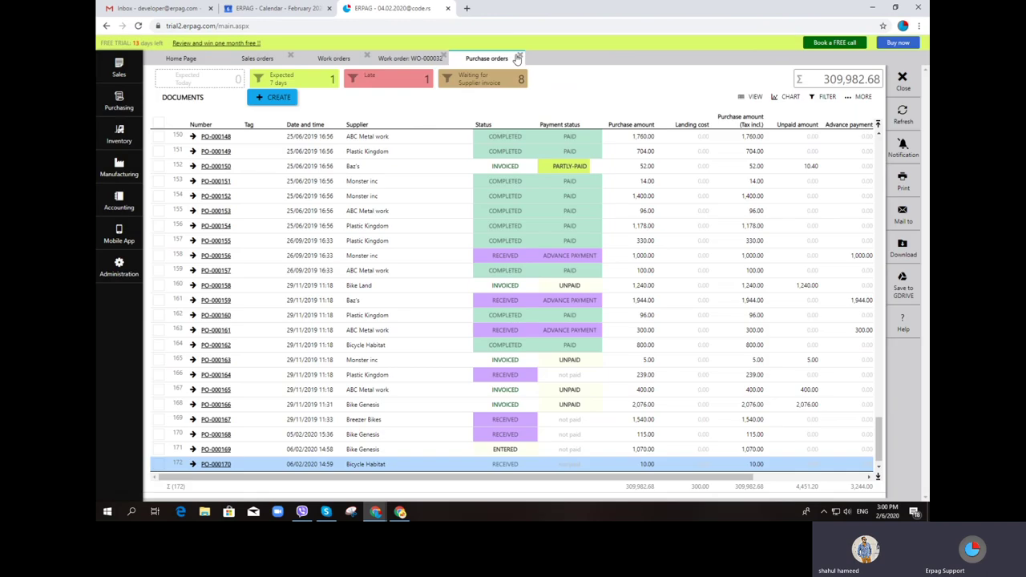
click(520, 58)
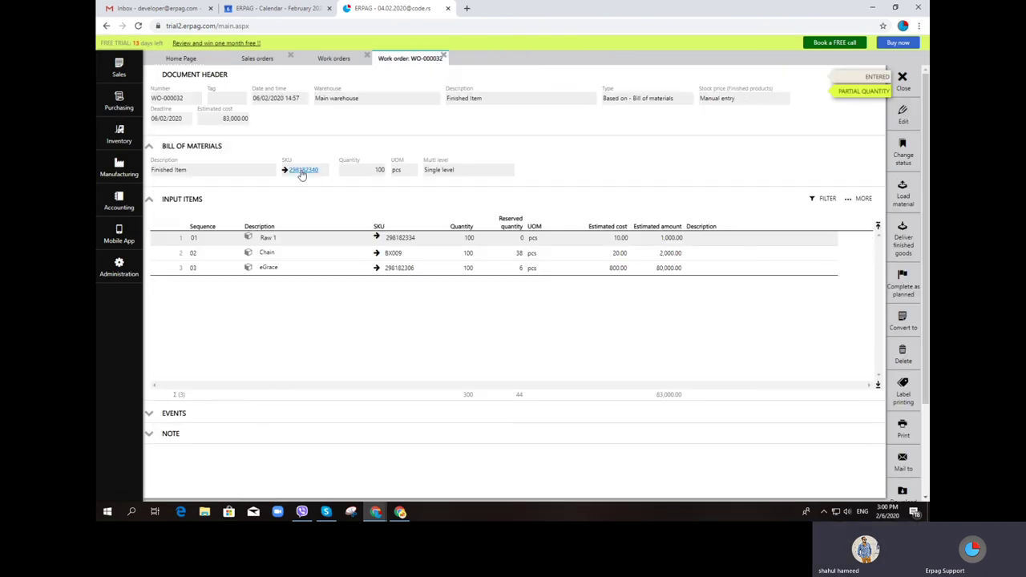
click(380, 170)
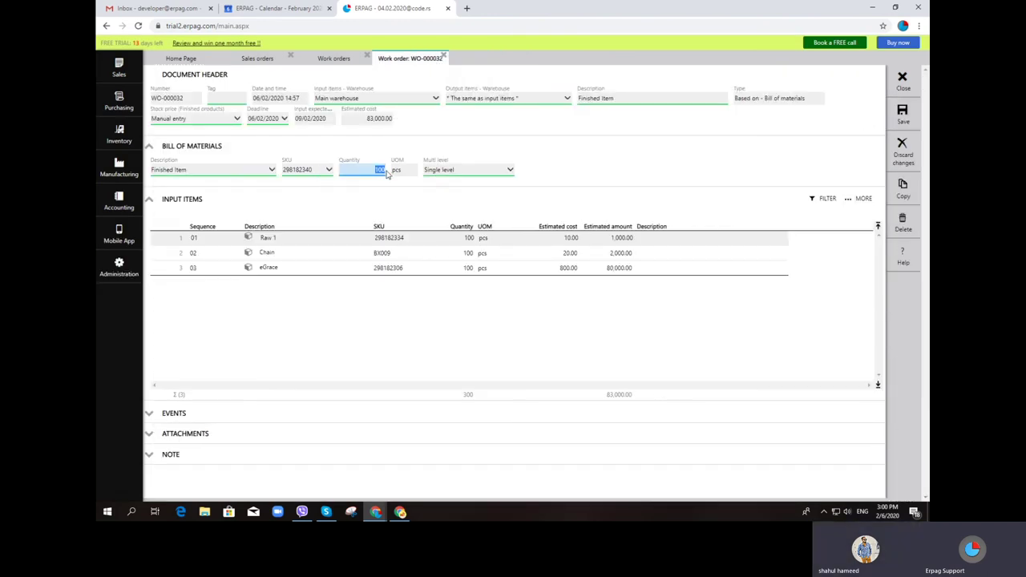
text(1)
click(902, 113)
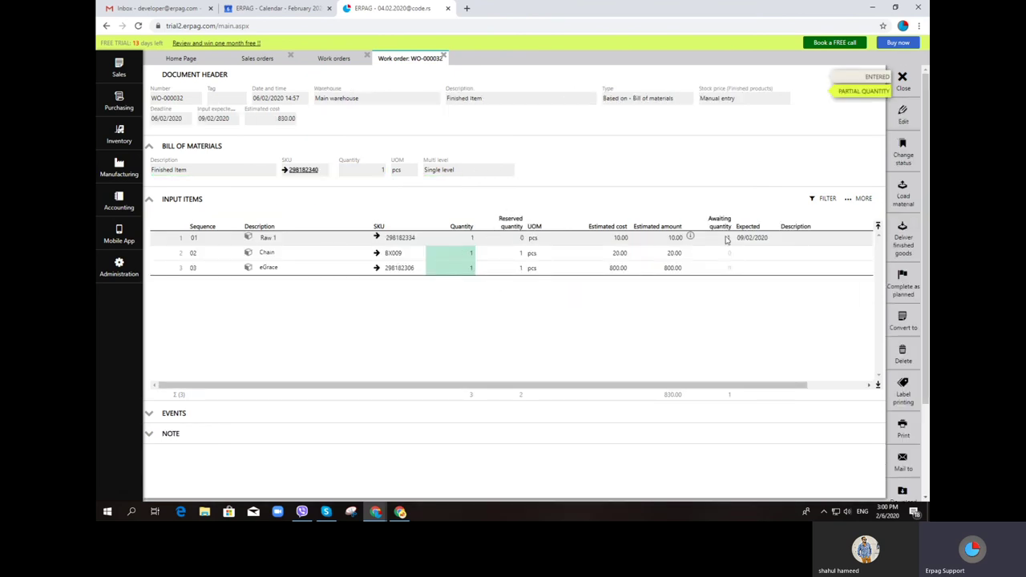
click(902, 78)
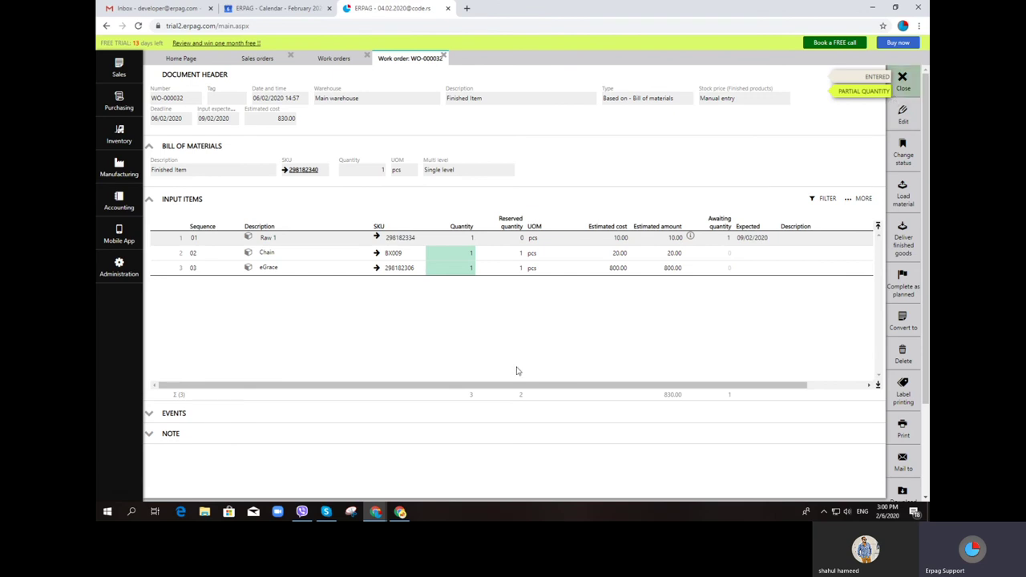
click(217, 479)
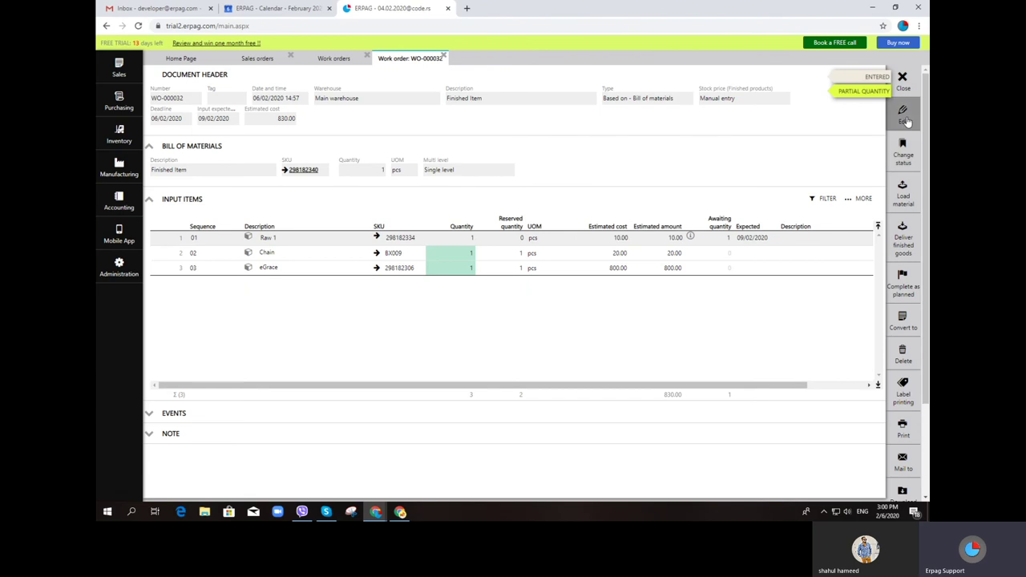
Load material with Raw 1 quantity 1 and post material loading ML-000009
click(900, 196)
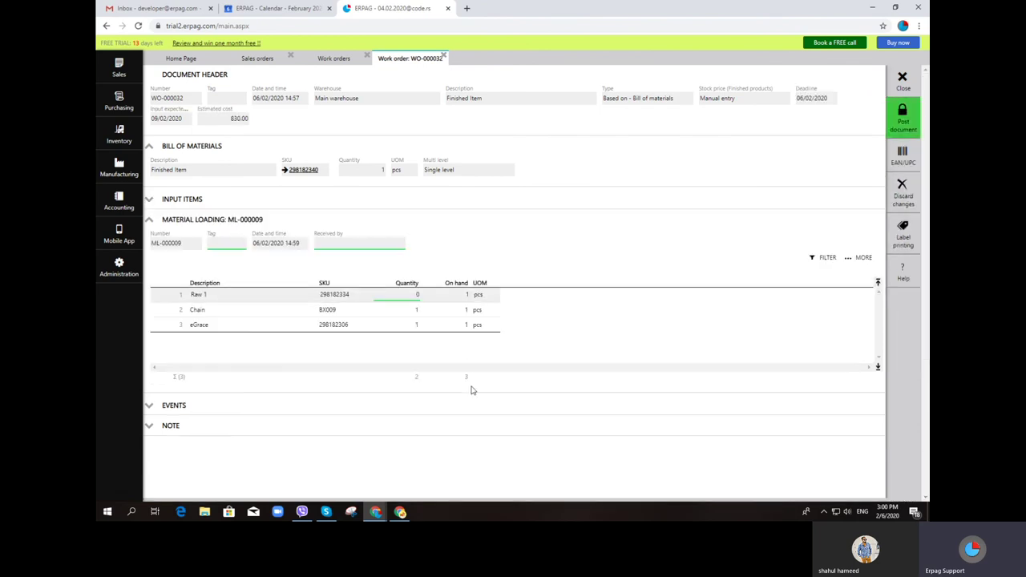
click(411, 295)
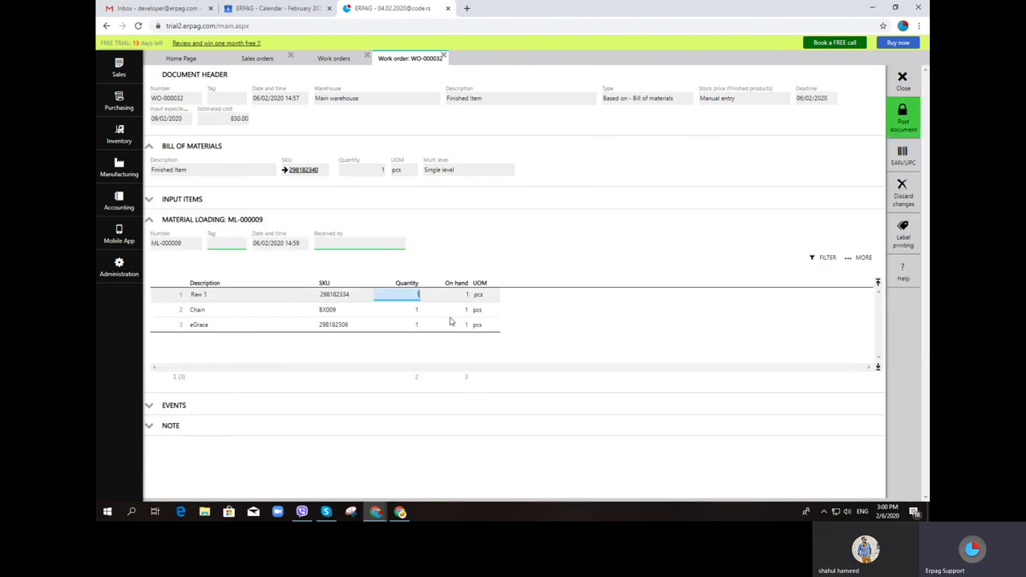
click(904, 121)
click(491, 295)
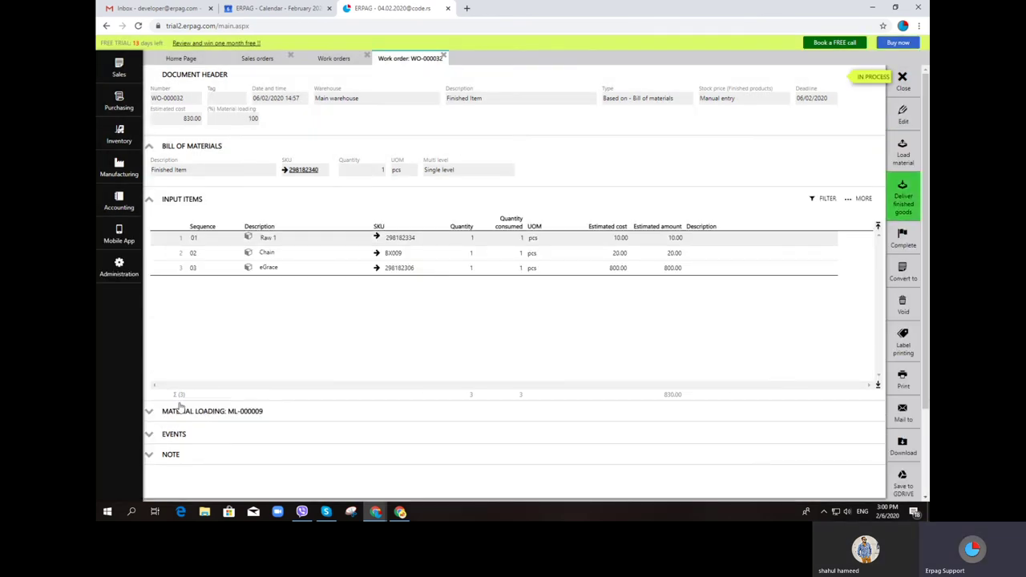
Post finished goods note FG-000004 and mark work order WO-000032 as Completed
scroll(152, 415, down, 2)
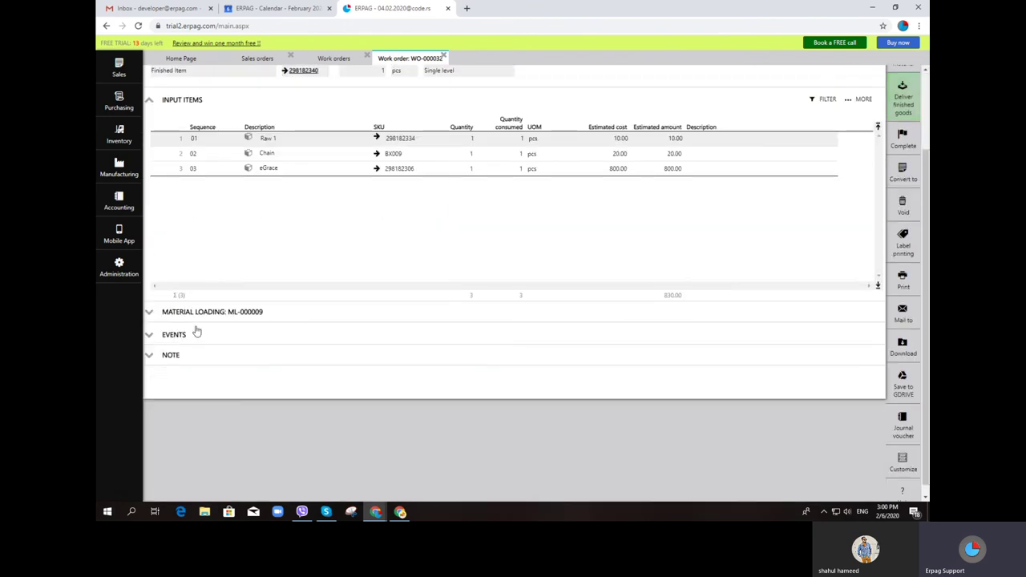
click(151, 315)
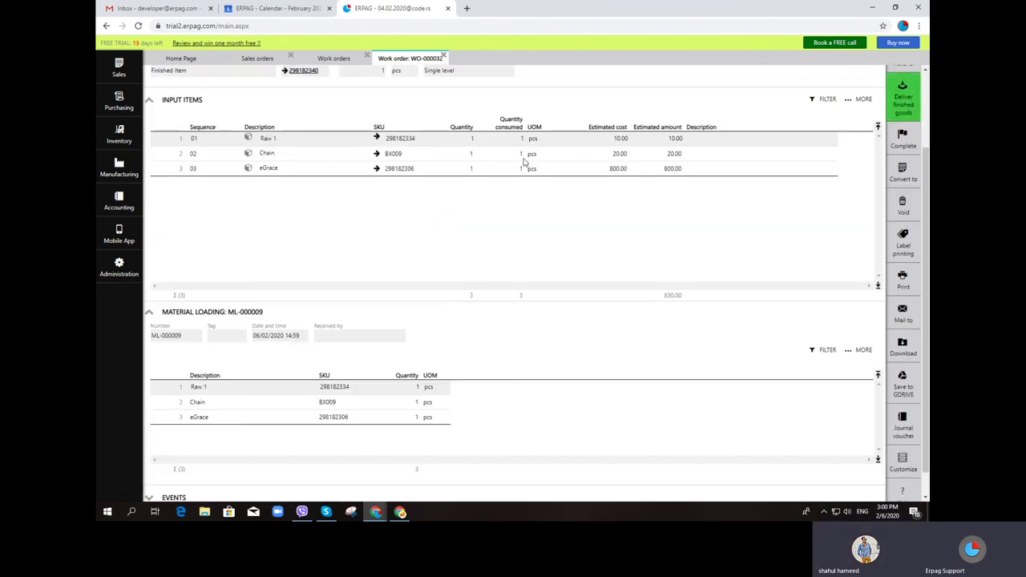
click(894, 106)
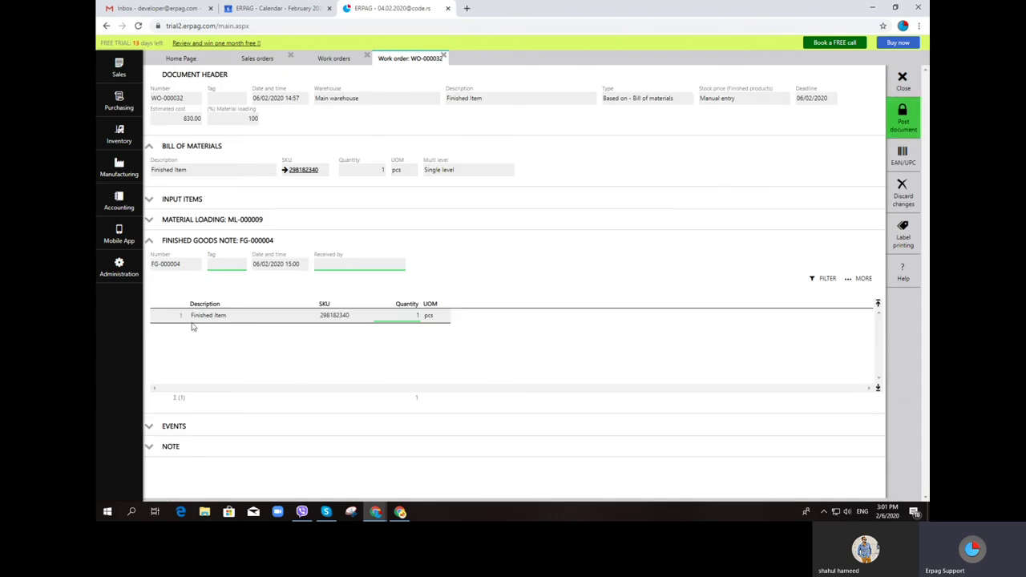
click(903, 116)
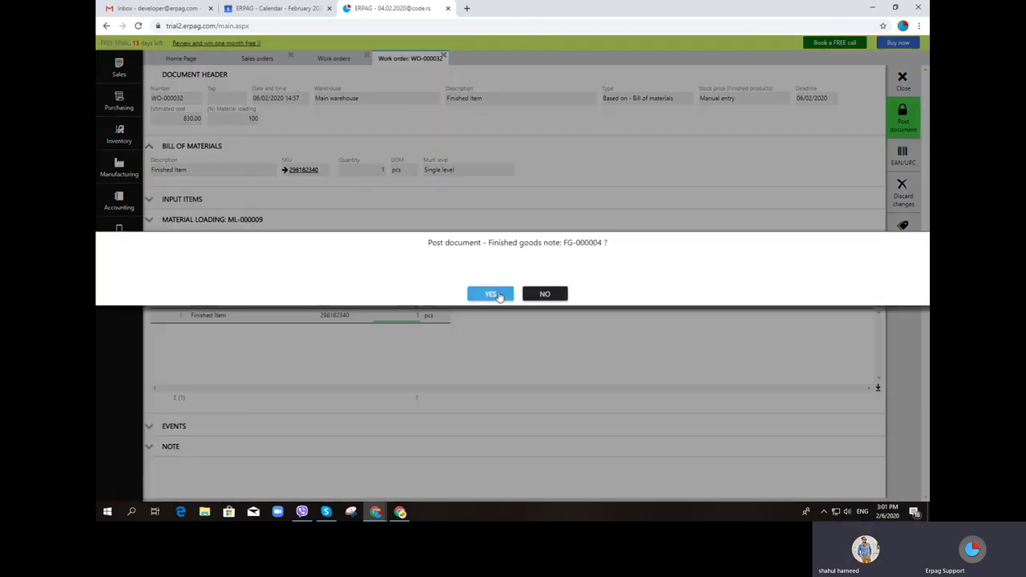
click(489, 293)
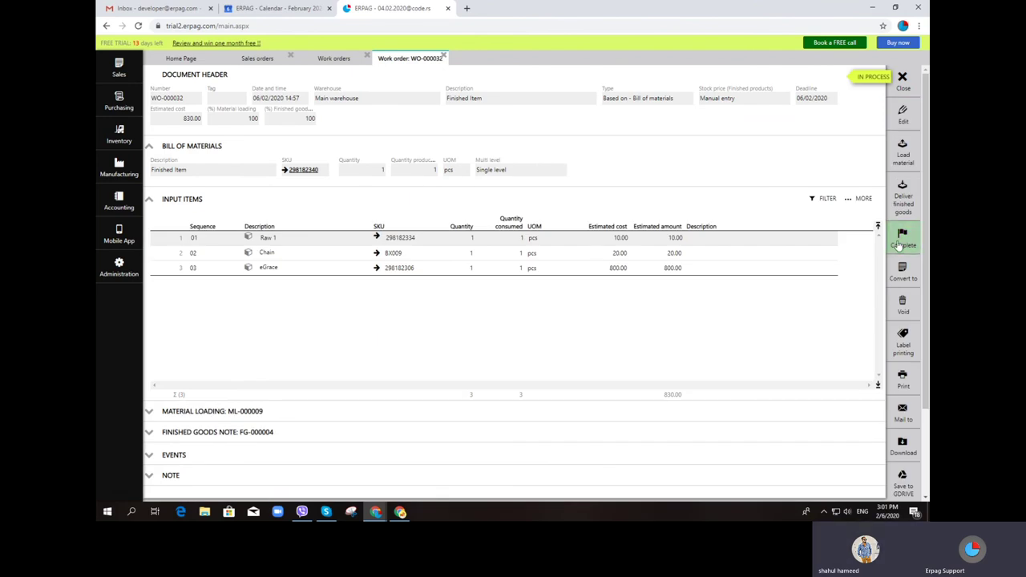
click(903, 237)
click(489, 295)
Edit Finished Item product 298182340, trying the Price tiers and Volume discount price types
click(303, 170)
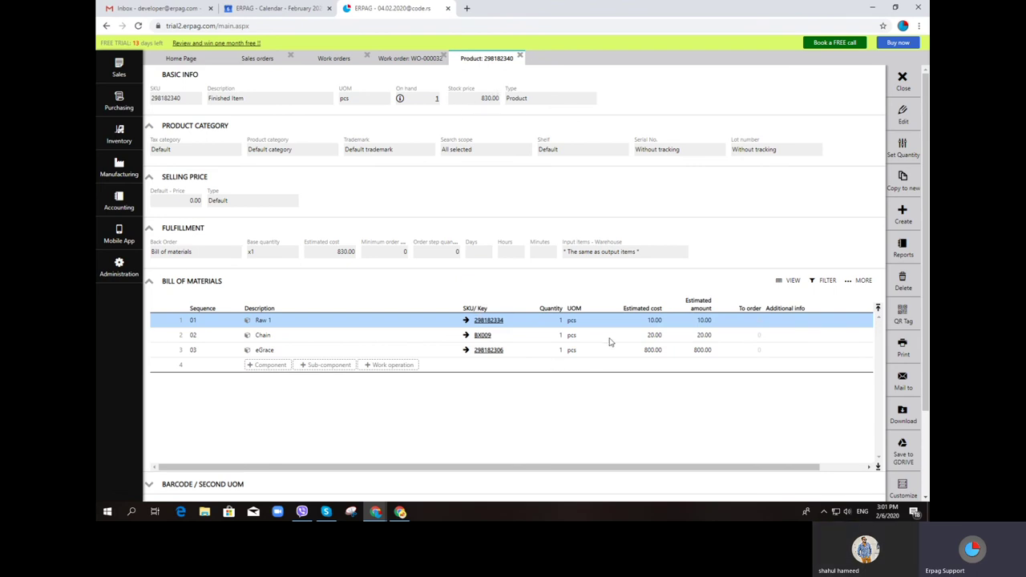
click(903, 115)
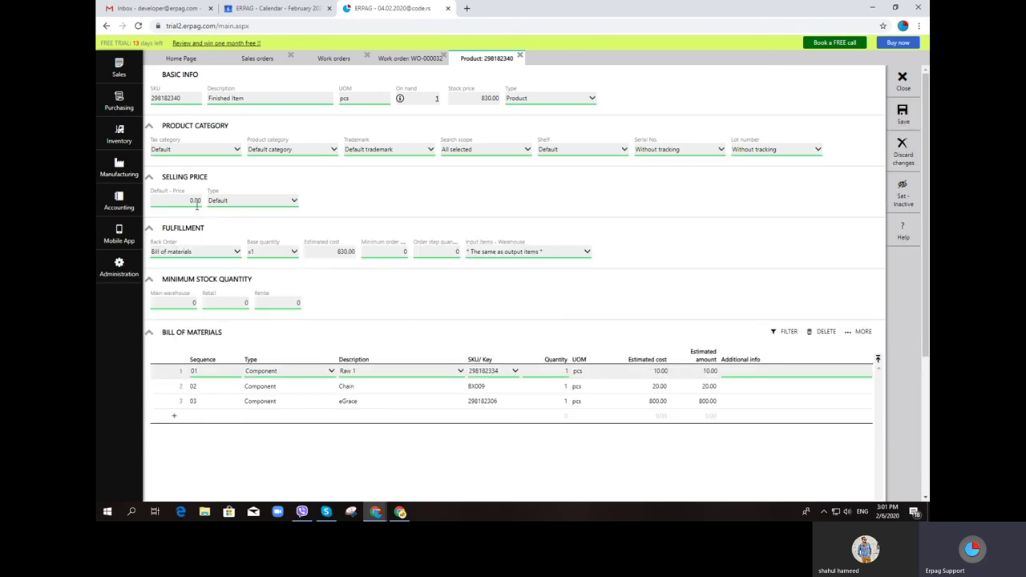
click(243, 202)
click(232, 234)
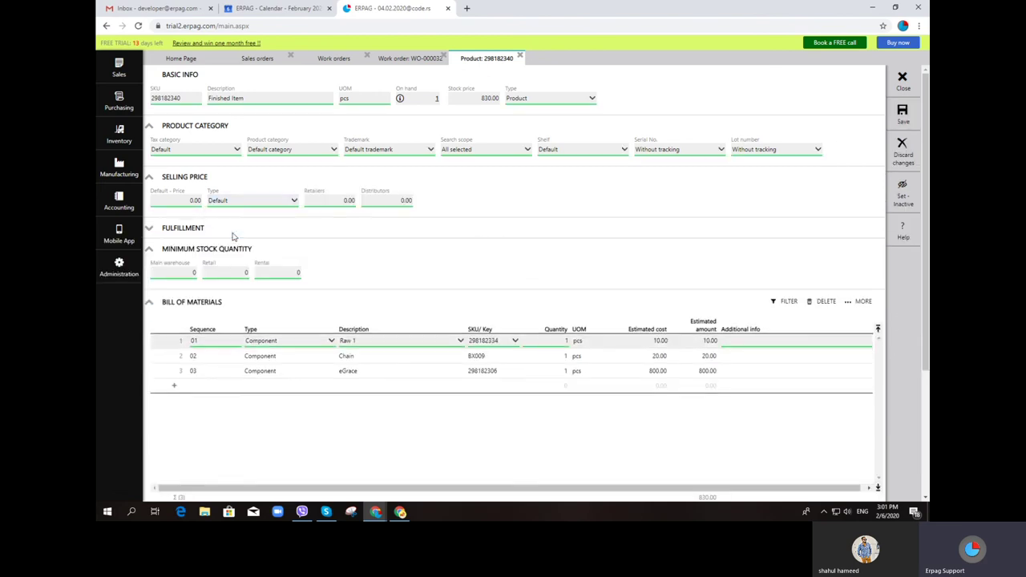
click(280, 202)
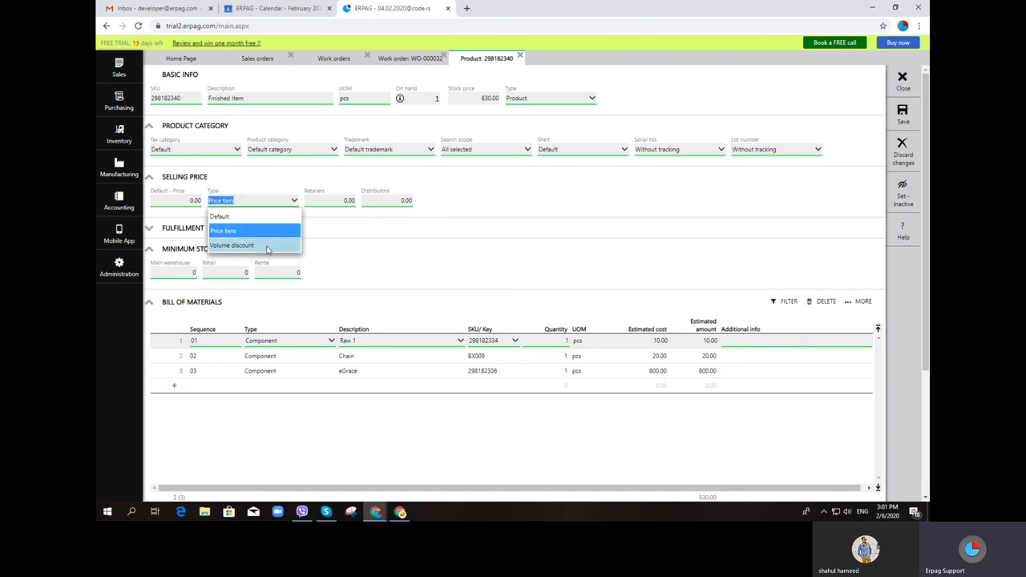
click(268, 251)
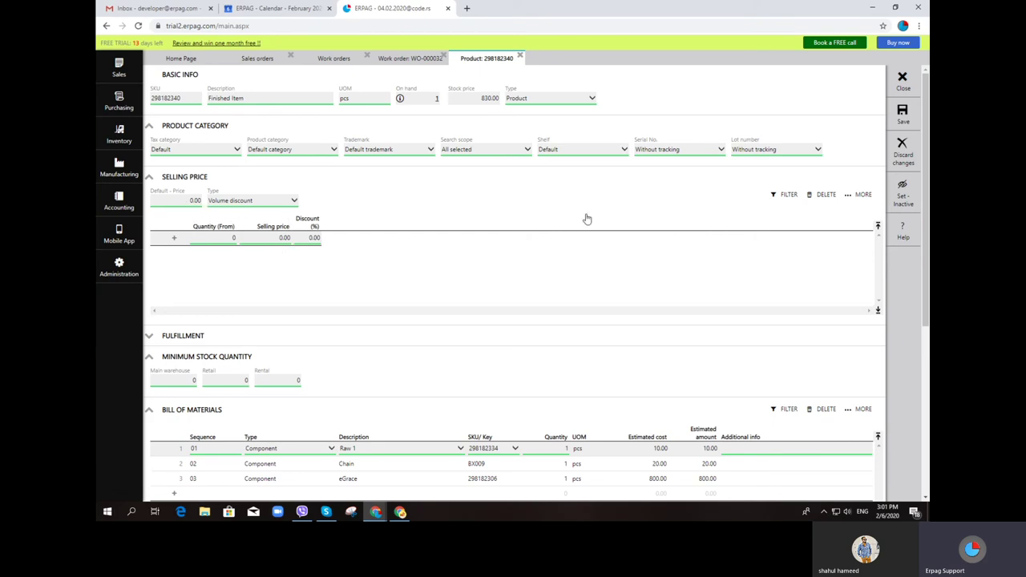
Save the product, then set its default price to 1,200.00 and save again
click(903, 114)
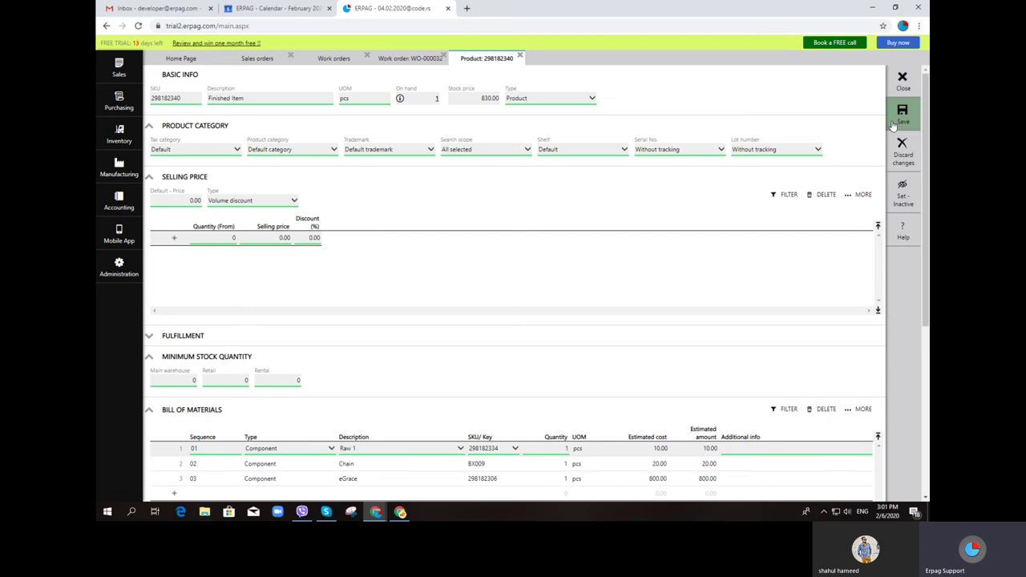
click(184, 201)
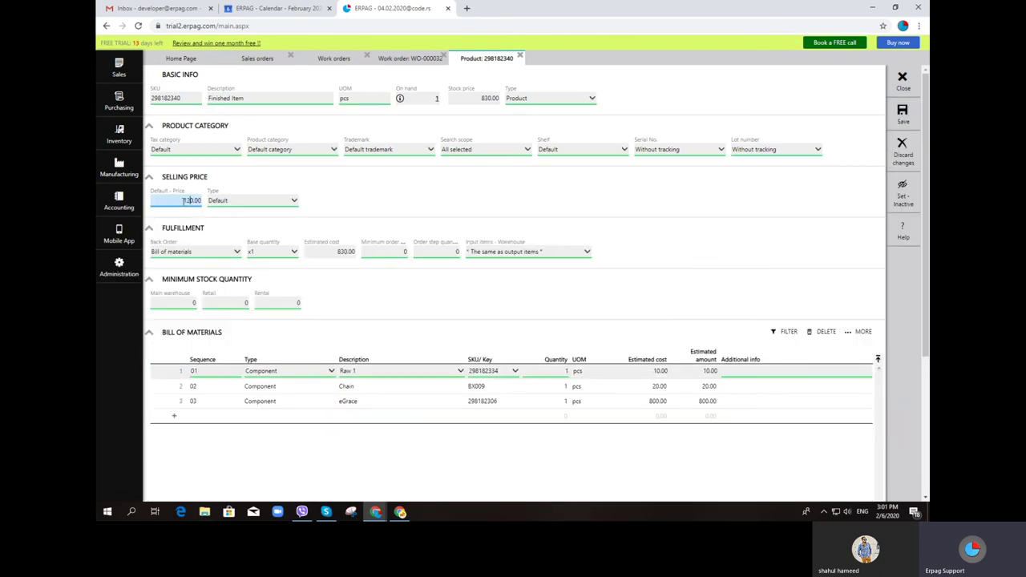
key(Tab)
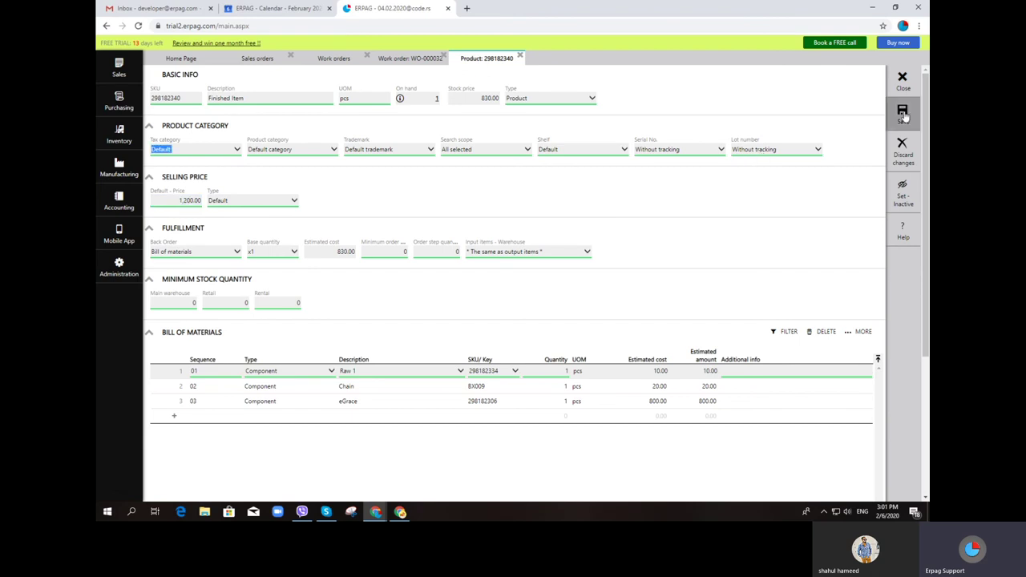
click(905, 113)
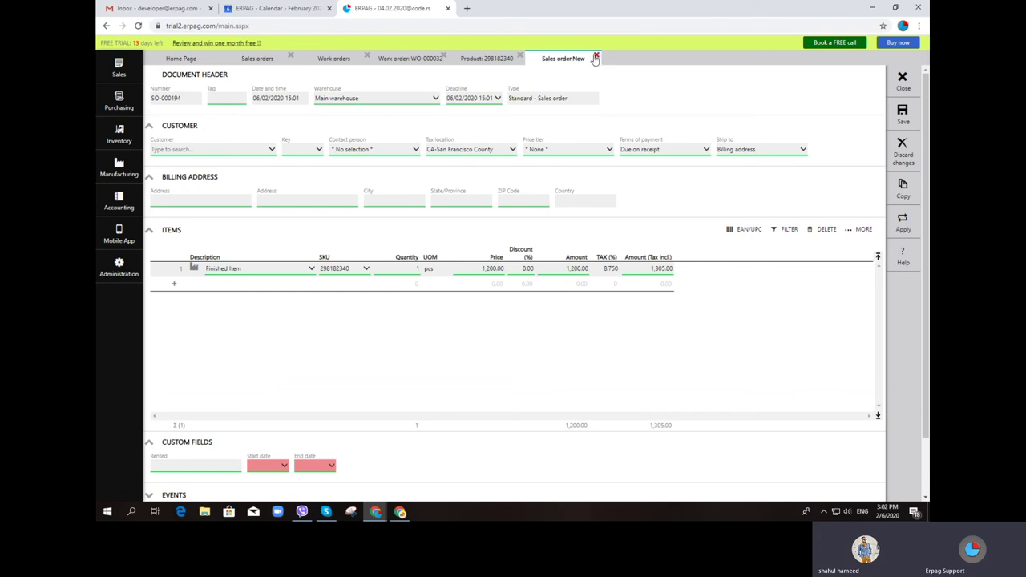
click(596, 59)
click(447, 295)
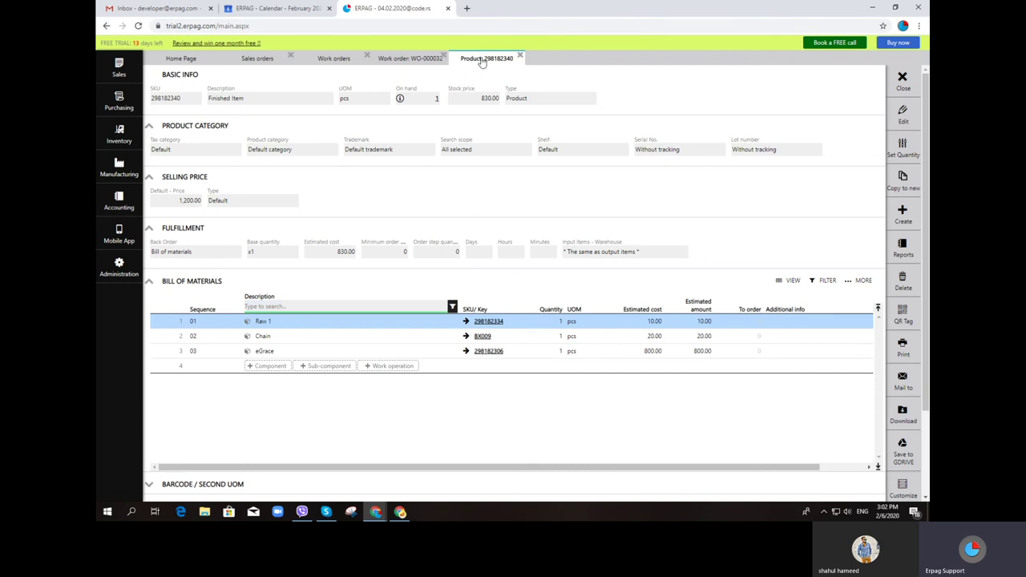
Close the product, work order, work orders and sales orders tabs
click(519, 58)
click(341, 59)
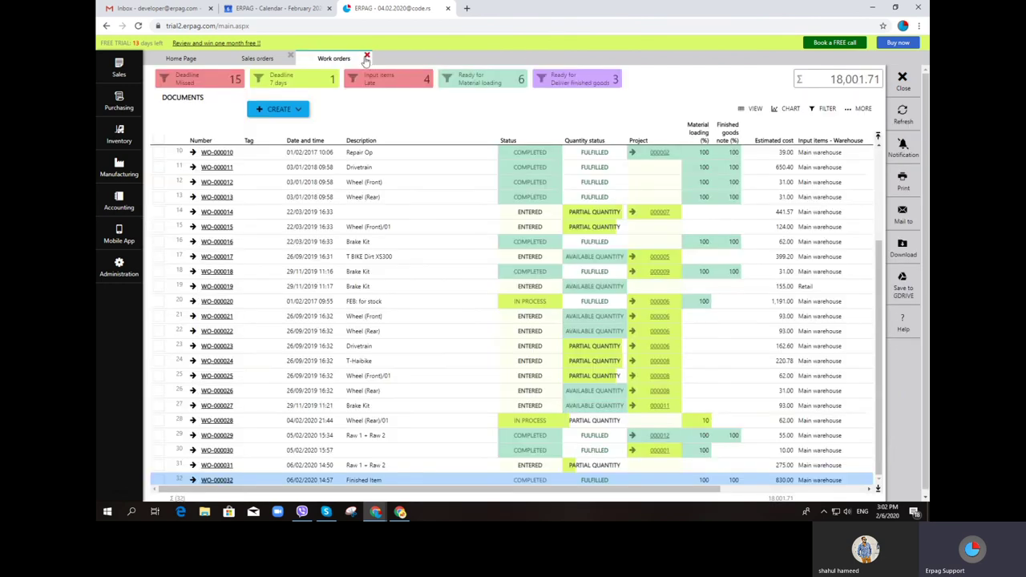
click(367, 56)
click(291, 58)
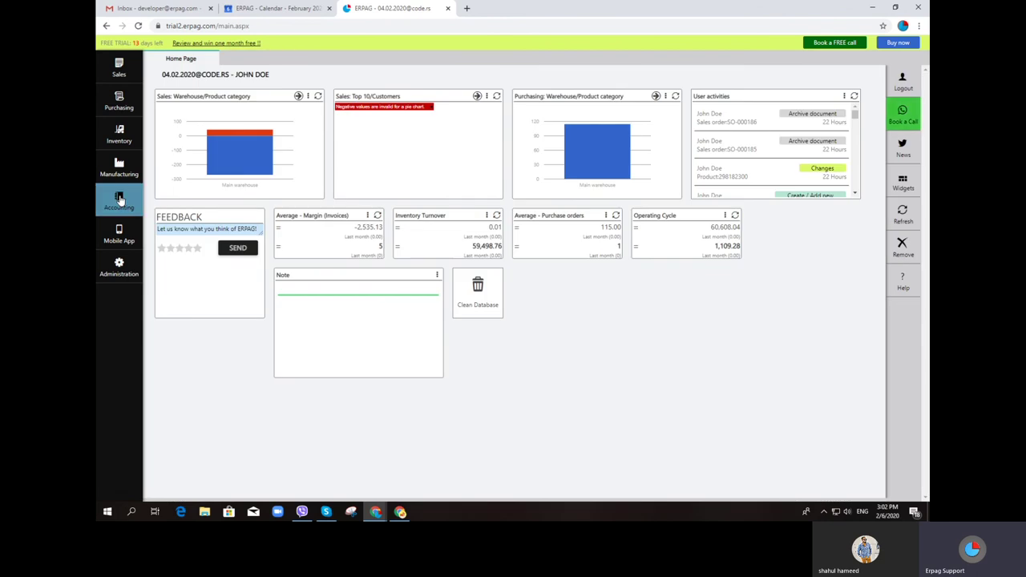
Open the Chart of Accounts (COA) from the Accounting module
click(117, 202)
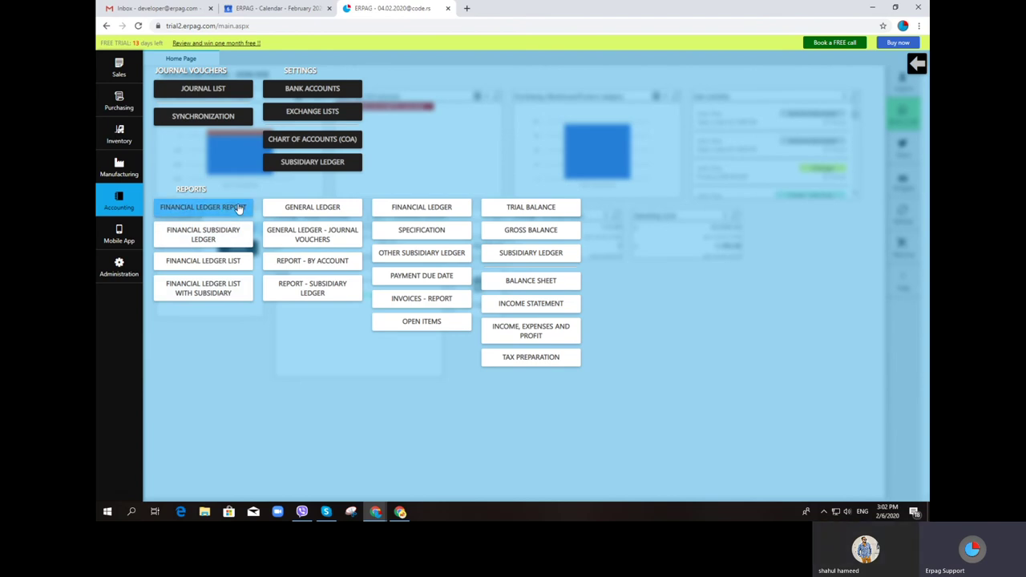
click(268, 140)
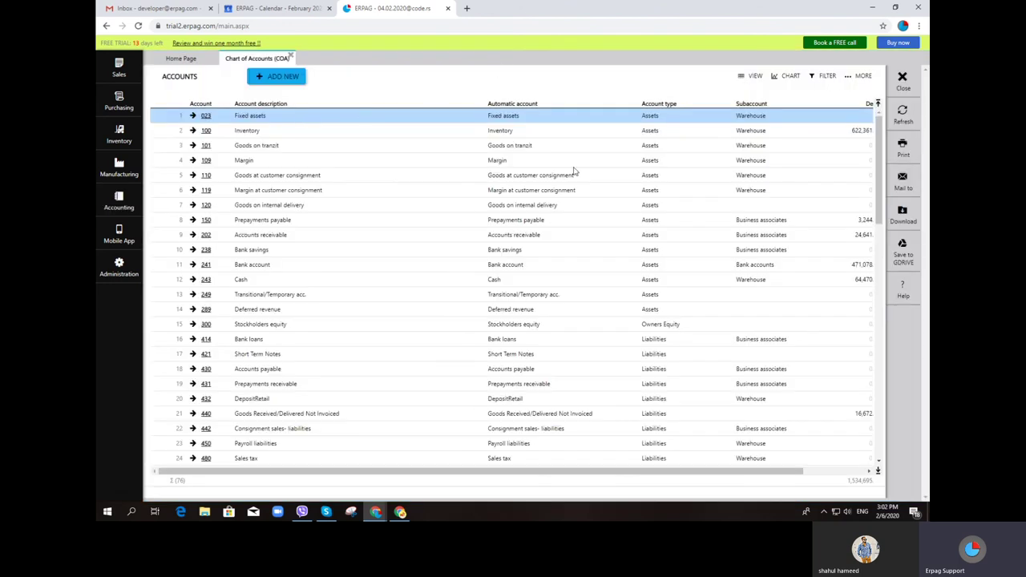
click(290, 56)
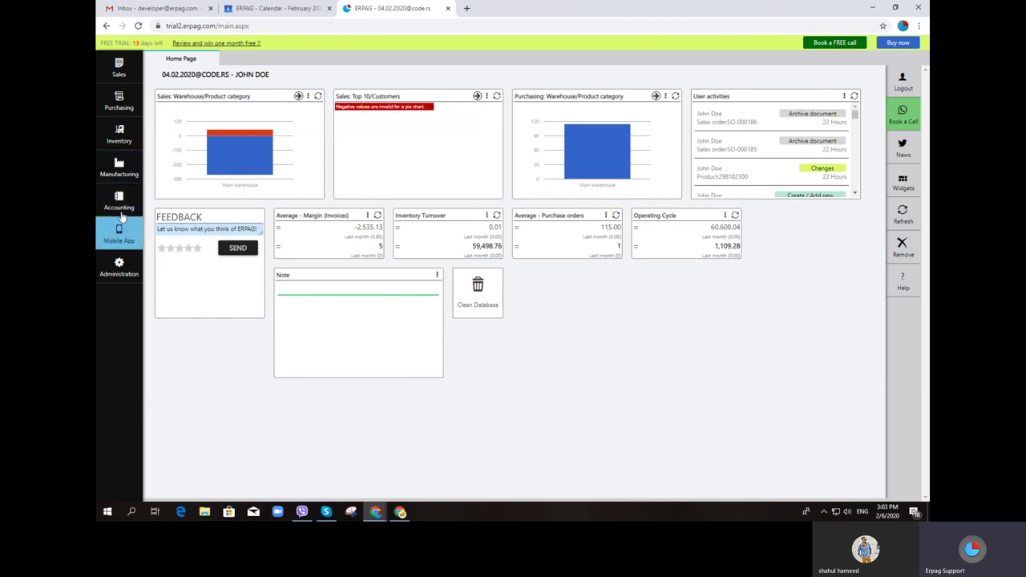
click(120, 200)
click(315, 142)
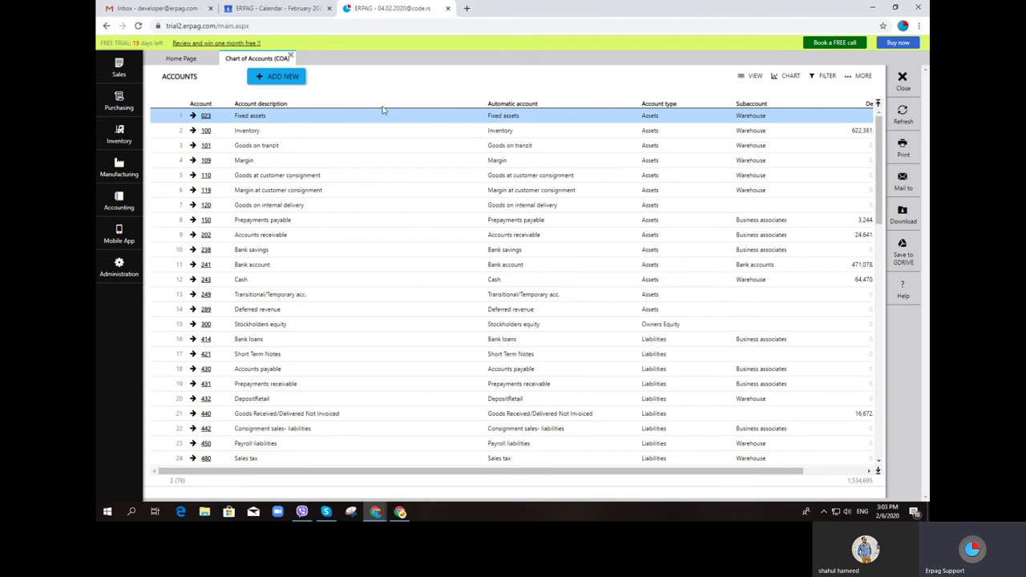
Close the chart of accounts and browse the Sales Report
click(291, 57)
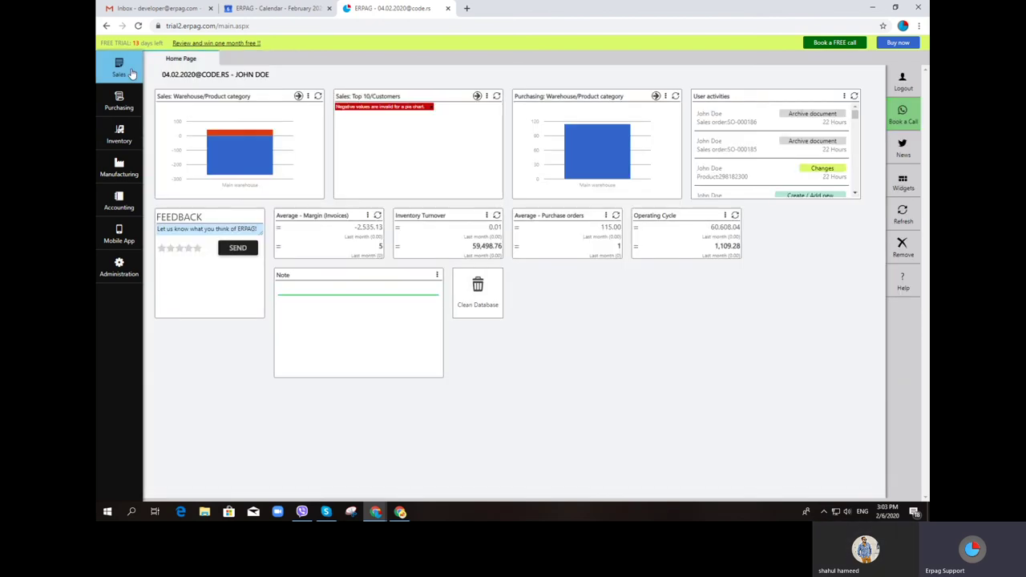
click(119, 68)
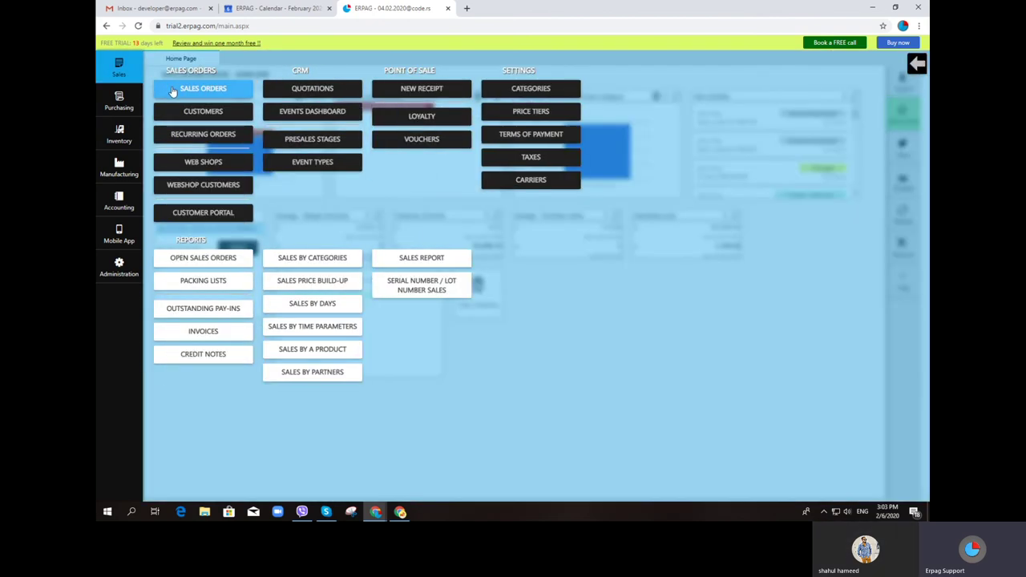
click(422, 257)
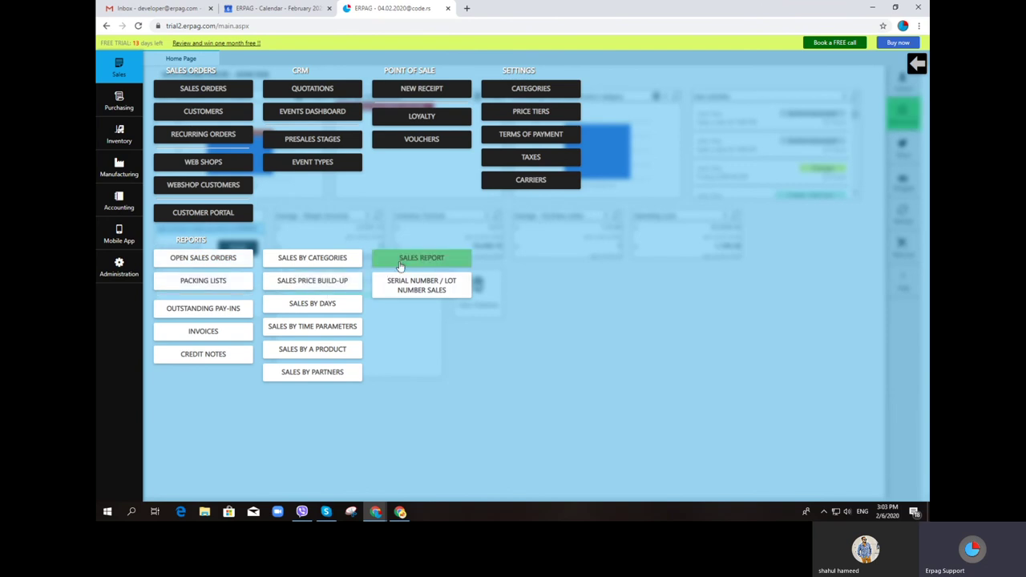
drag(491, 490, 591, 495)
click(620, 494)
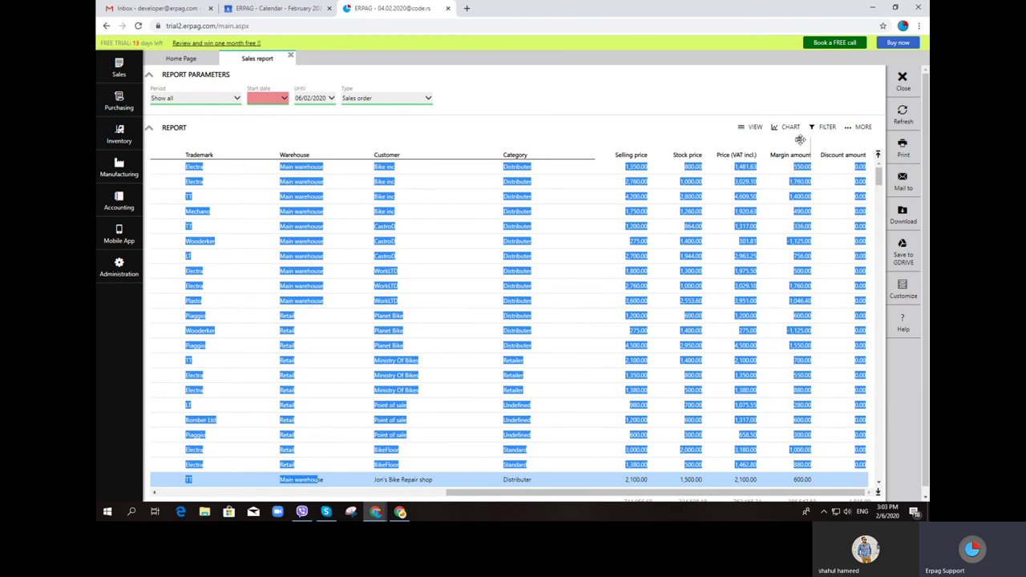
click(799, 180)
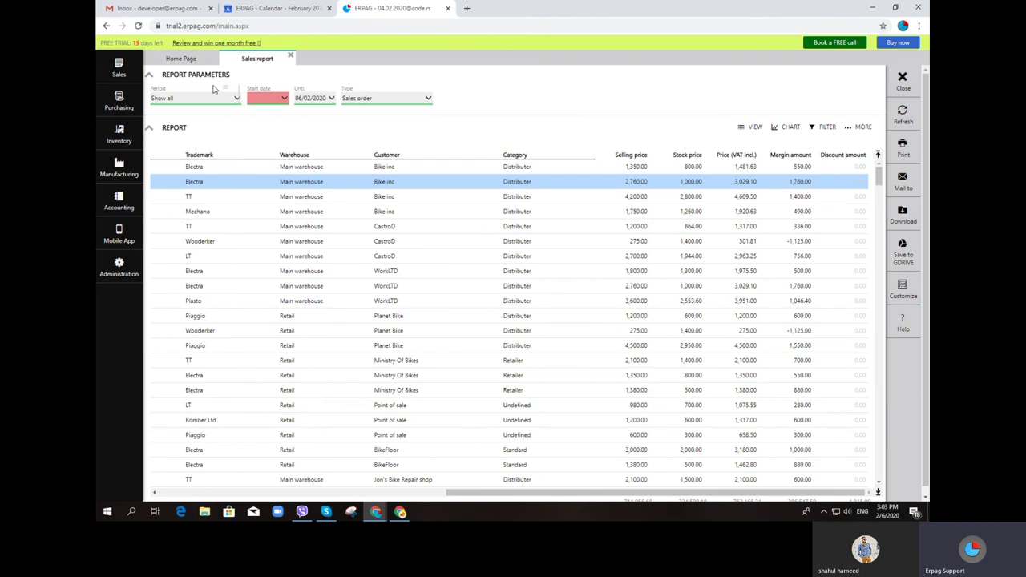
Close the sales report and open the Customers list from Sales
click(292, 58)
click(119, 68)
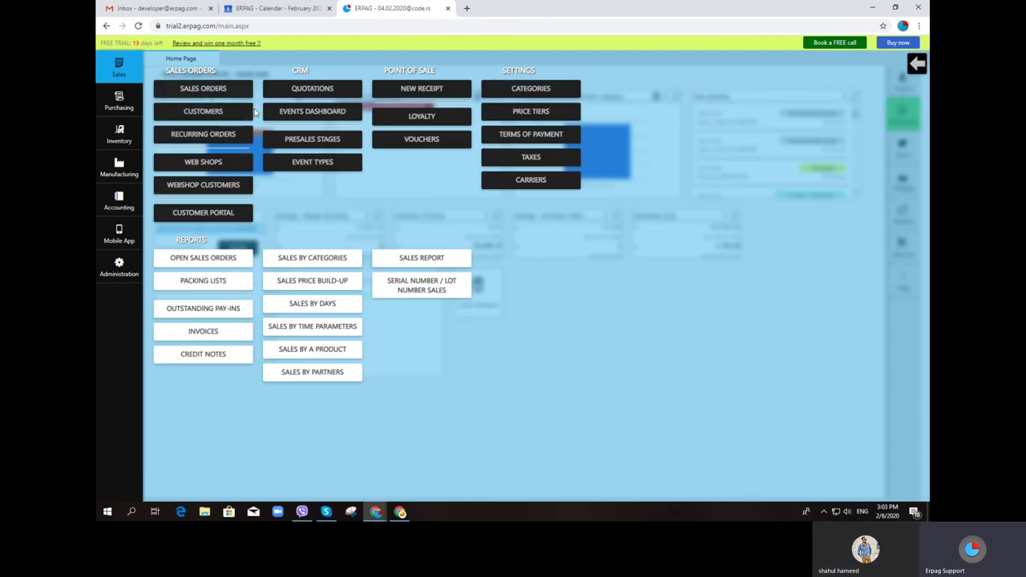
click(243, 113)
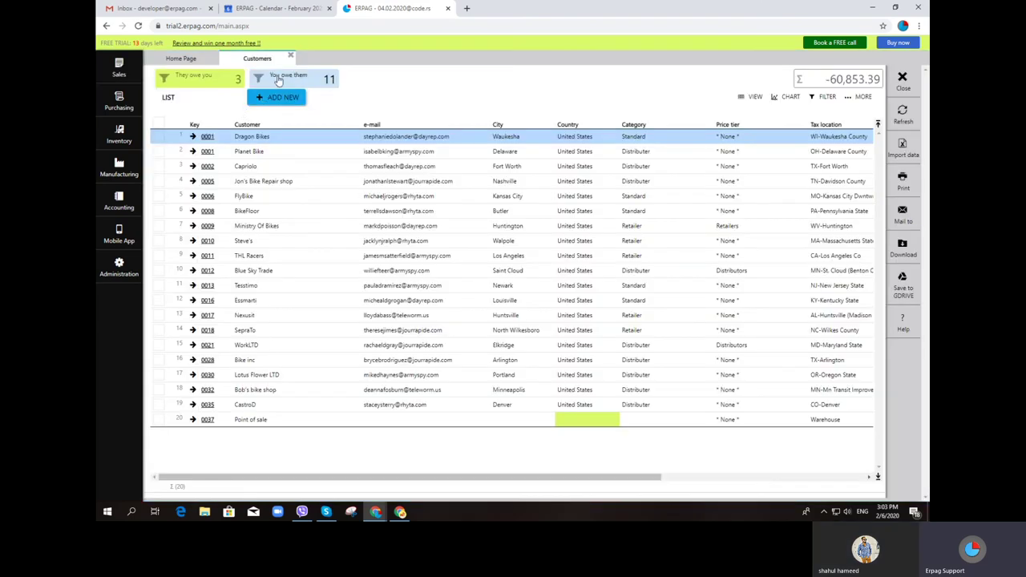
Apply the 'They owe you' filter, view FlyBike's financial ledger, and return to Customers
click(225, 82)
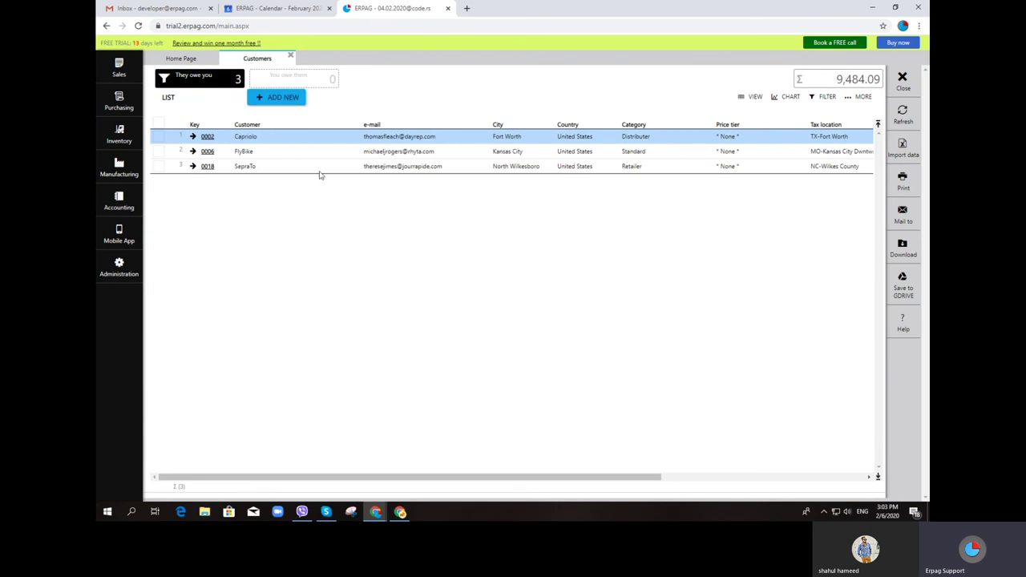
click(208, 152)
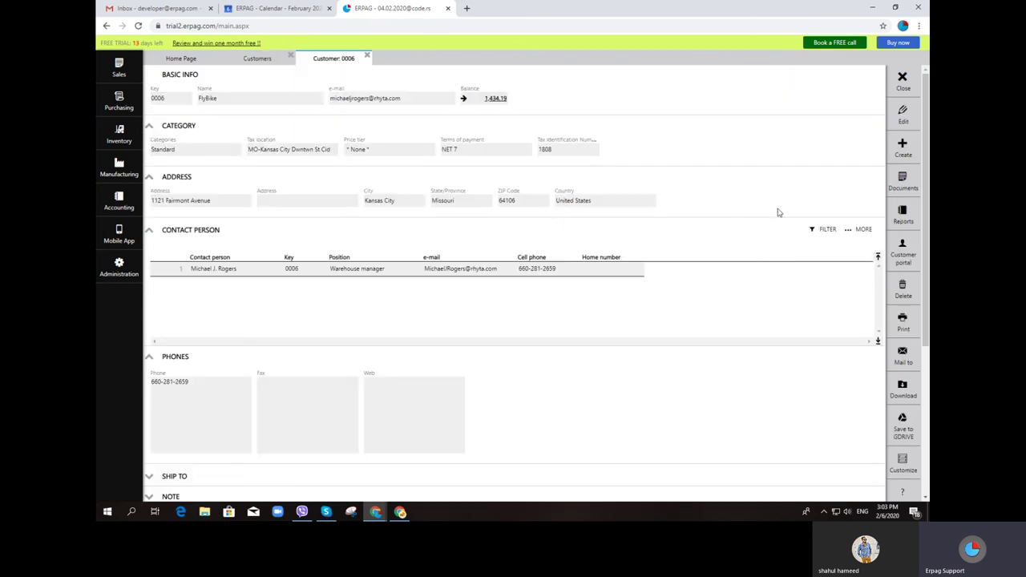
click(901, 227)
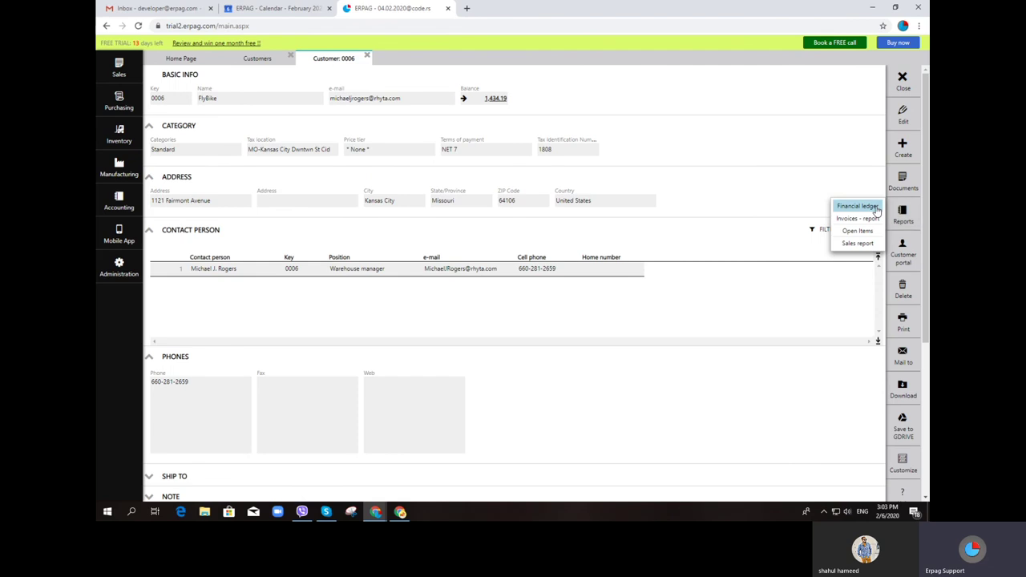
click(858, 206)
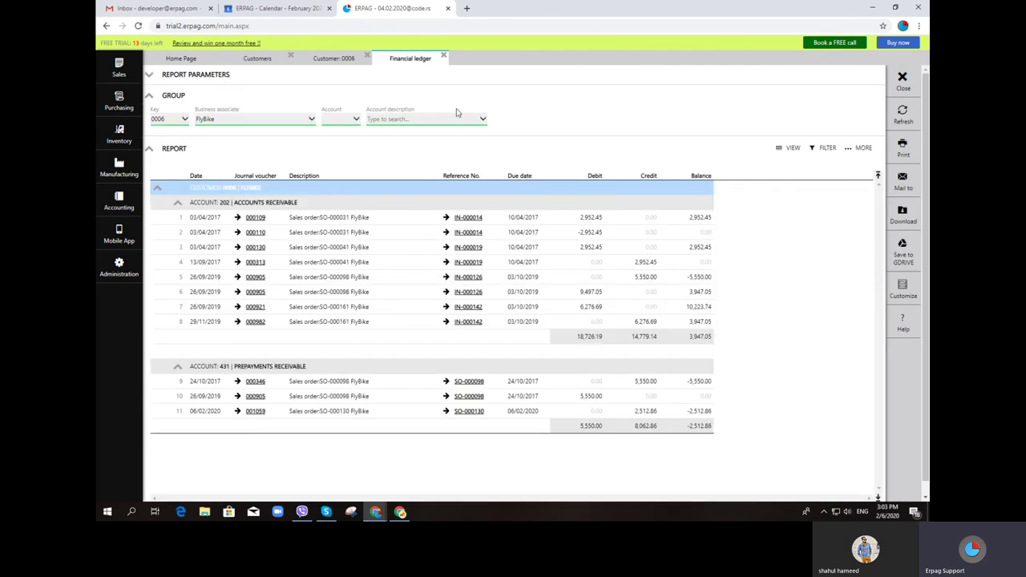
click(444, 56)
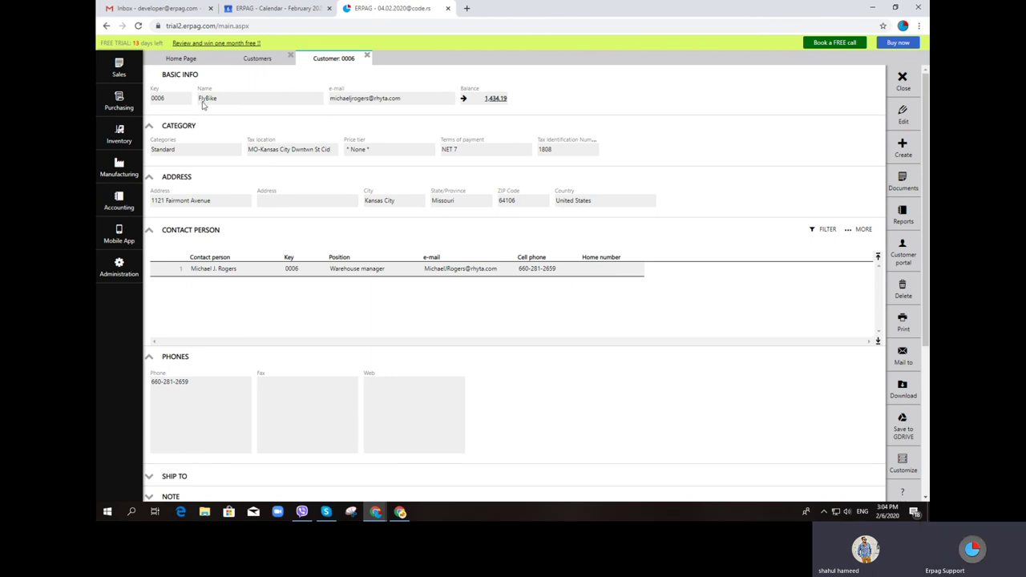
click(258, 59)
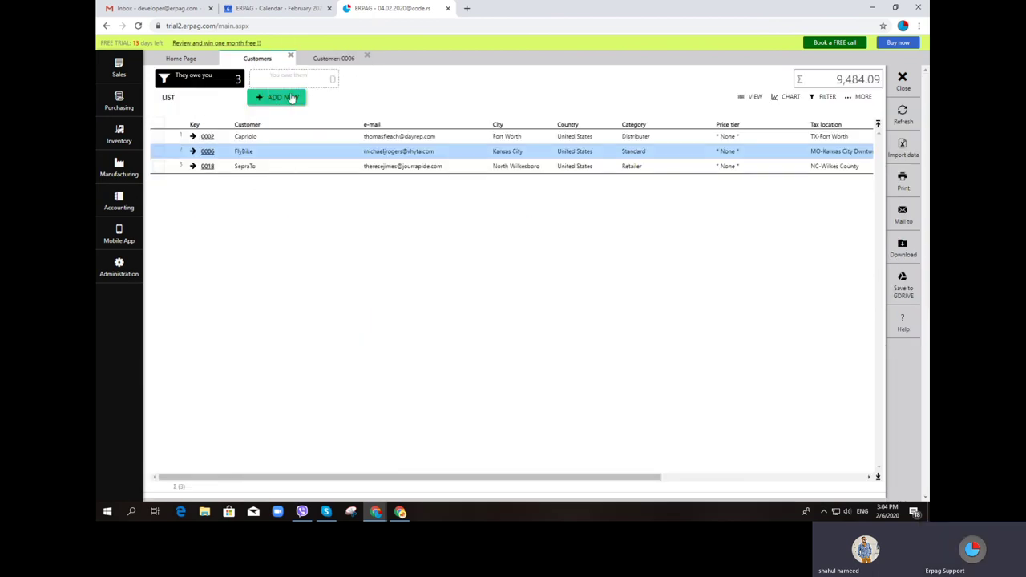
Reload the customer list, filter to 'They owe you', and open customer 0018 SepraTo
click(902, 115)
double_click(287, 74)
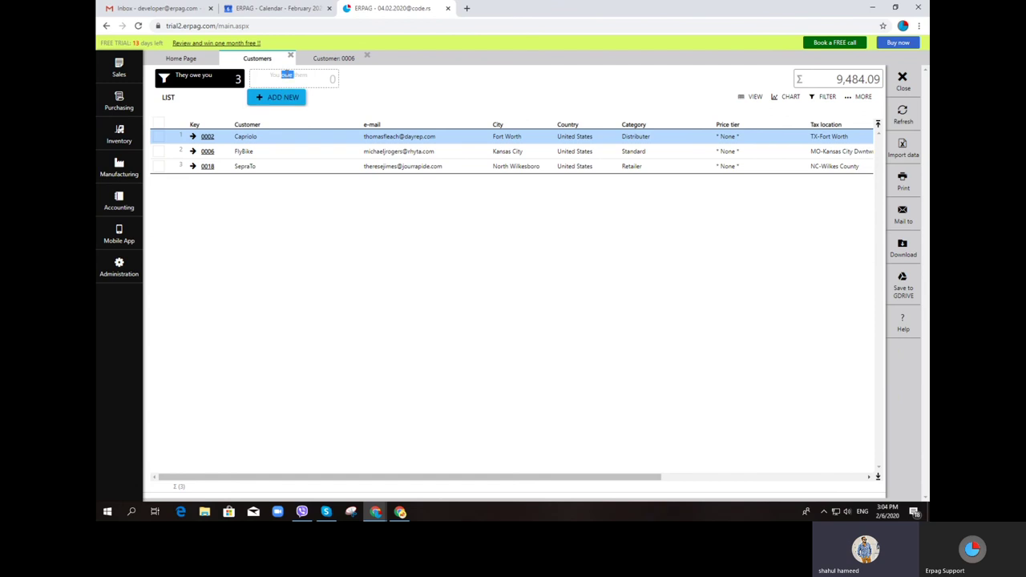
click(295, 81)
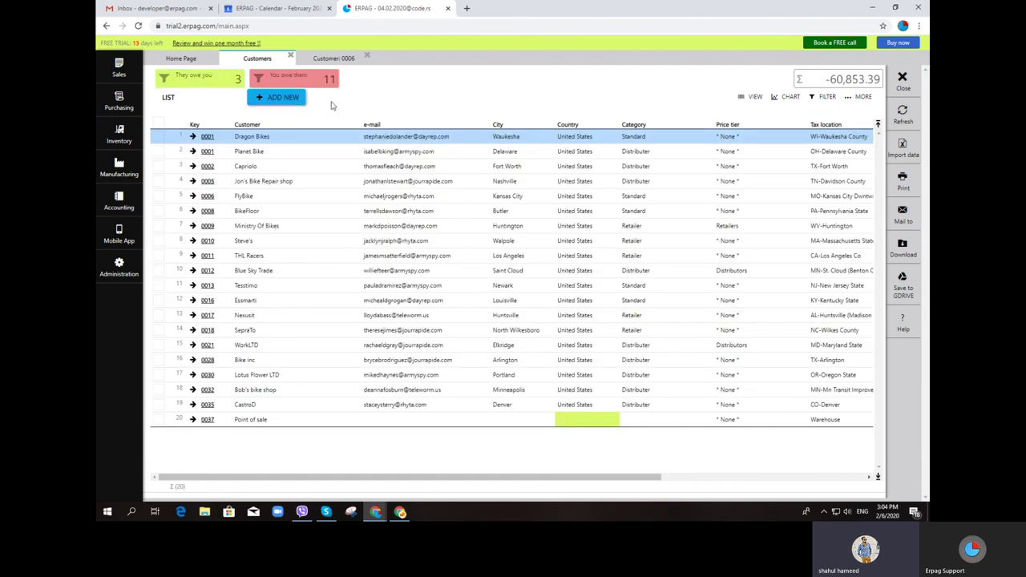
click(205, 85)
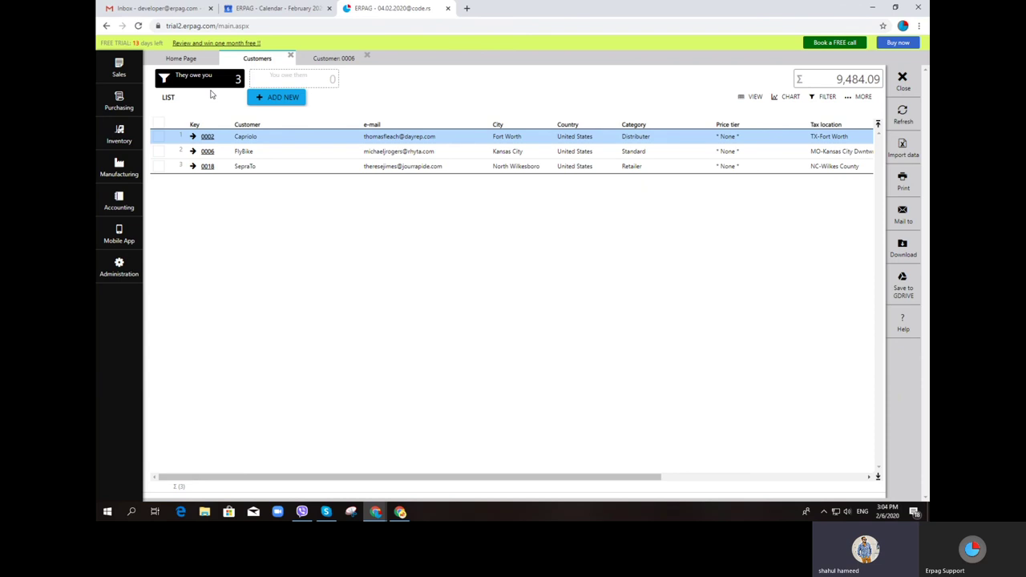
click(208, 166)
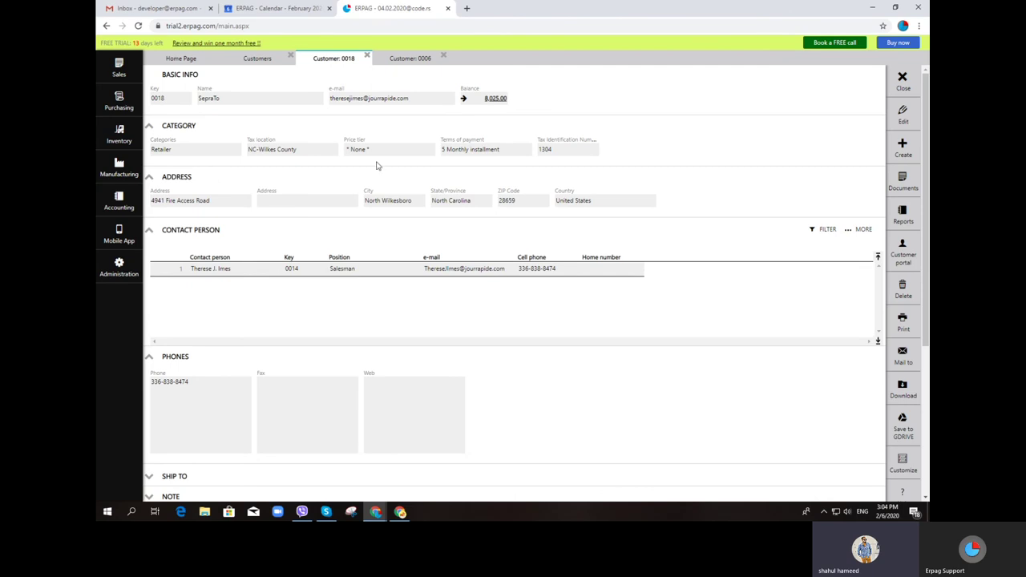
click(503, 102)
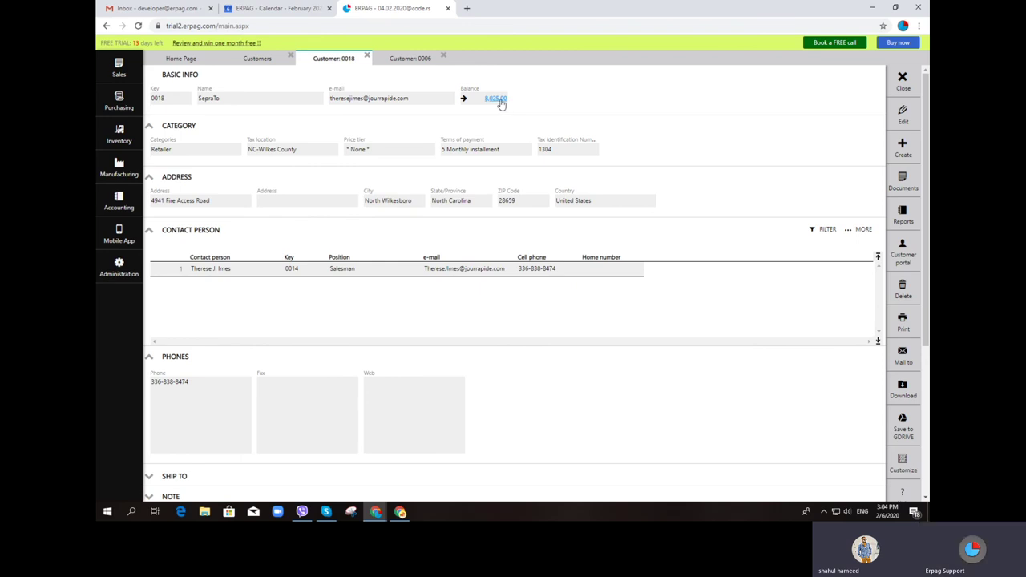
Browse SepraTo's financial ledger entries and select the first one
scroll(345, 237, down, 3)
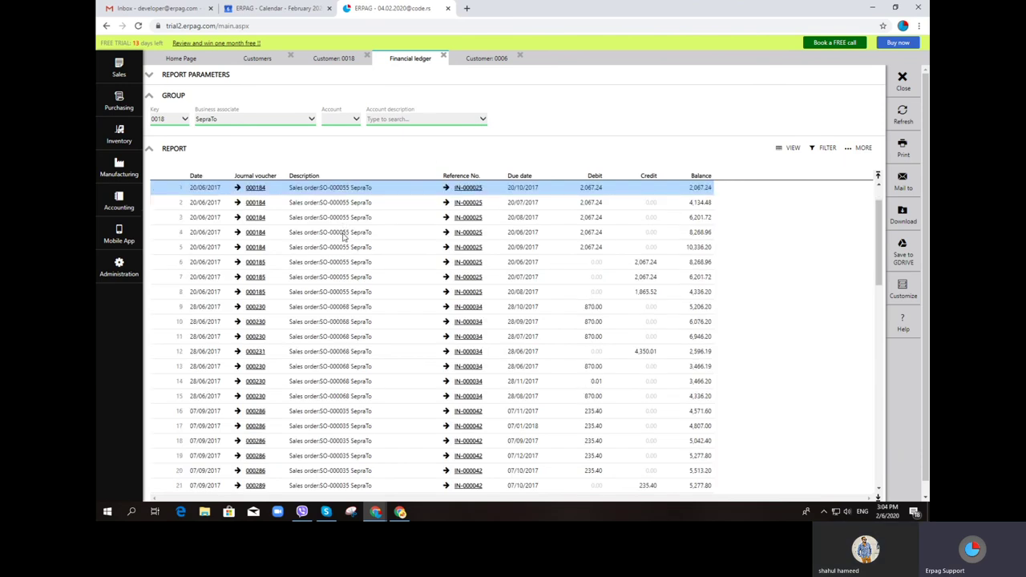
scroll(588, 279, down, 5)
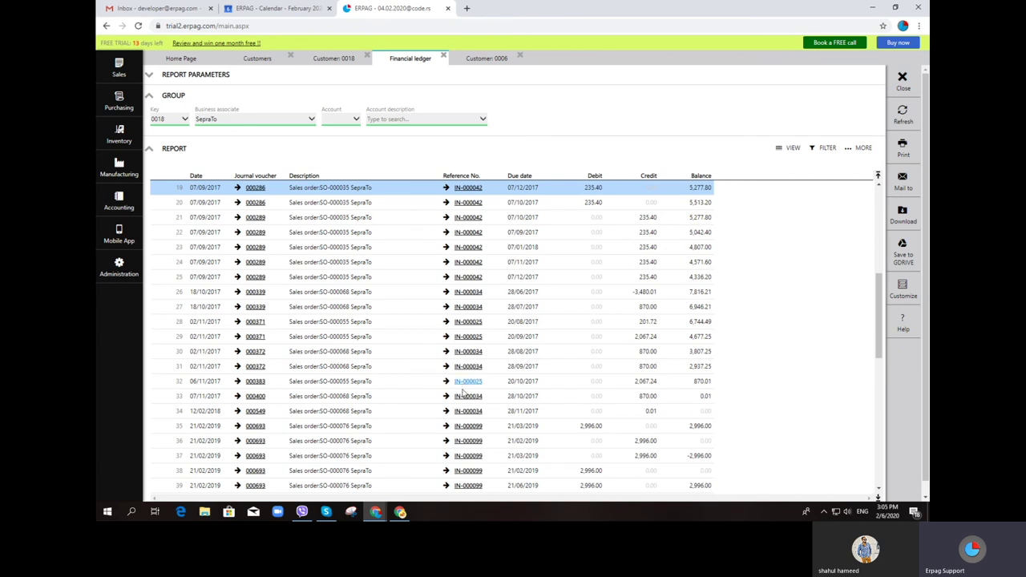
scroll(469, 401, down, 1)
scroll(469, 401, down, 1)
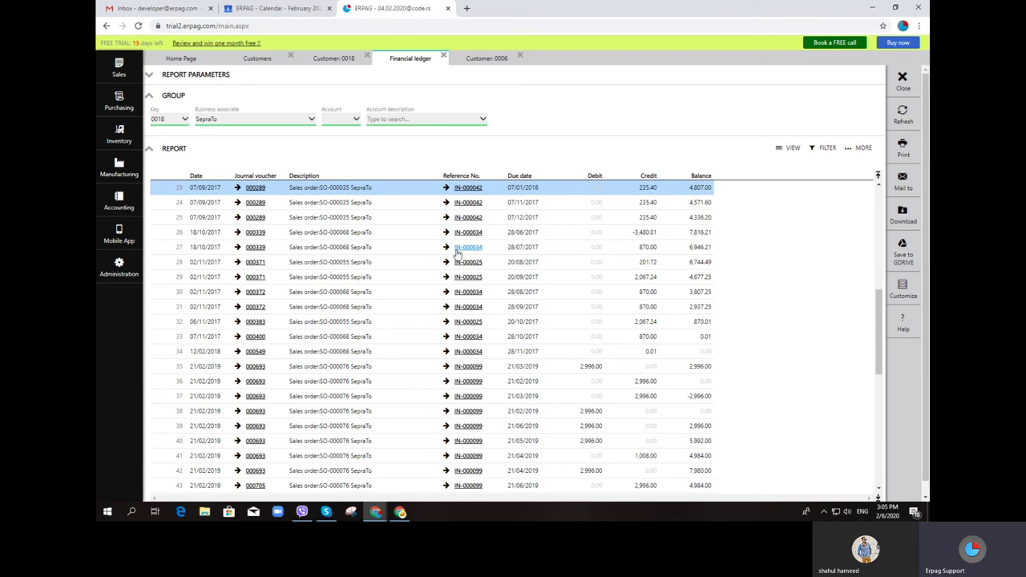
scroll(458, 254, down, 1)
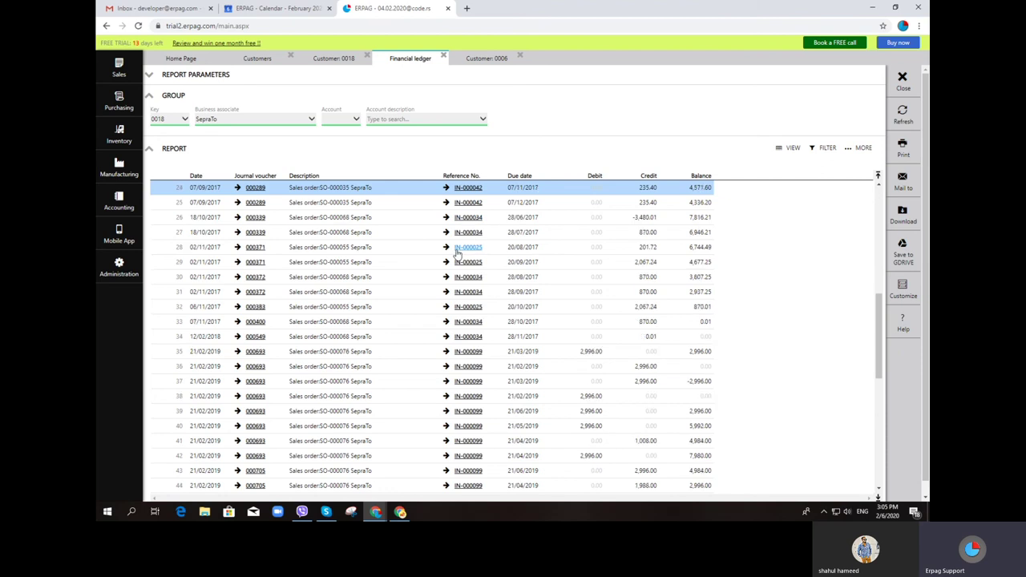
scroll(457, 253, down, 5)
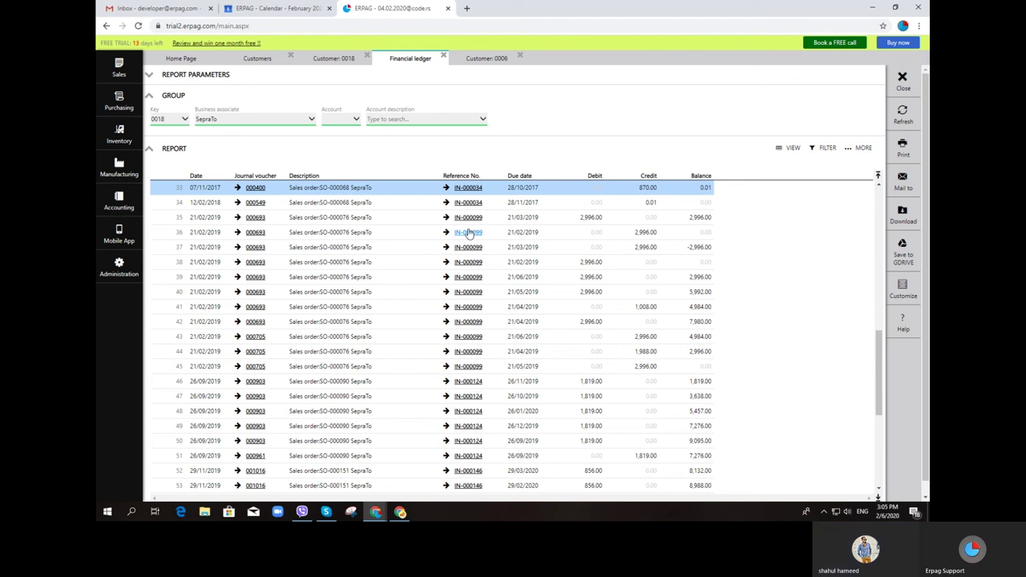
scroll(202, 207, up, 1)
scroll(202, 208, up, 8)
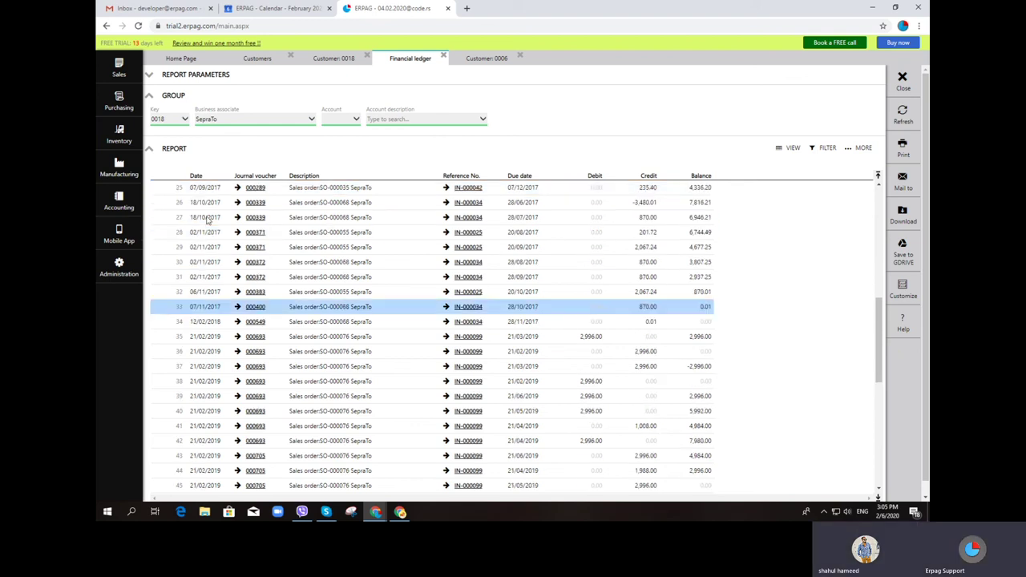
scroll(214, 188, up, 3)
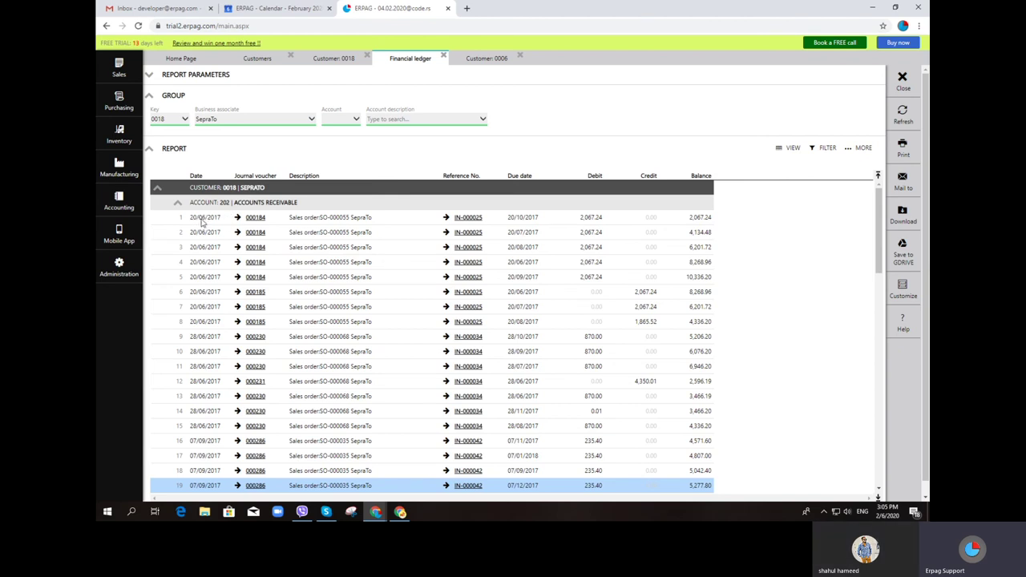
click(202, 222)
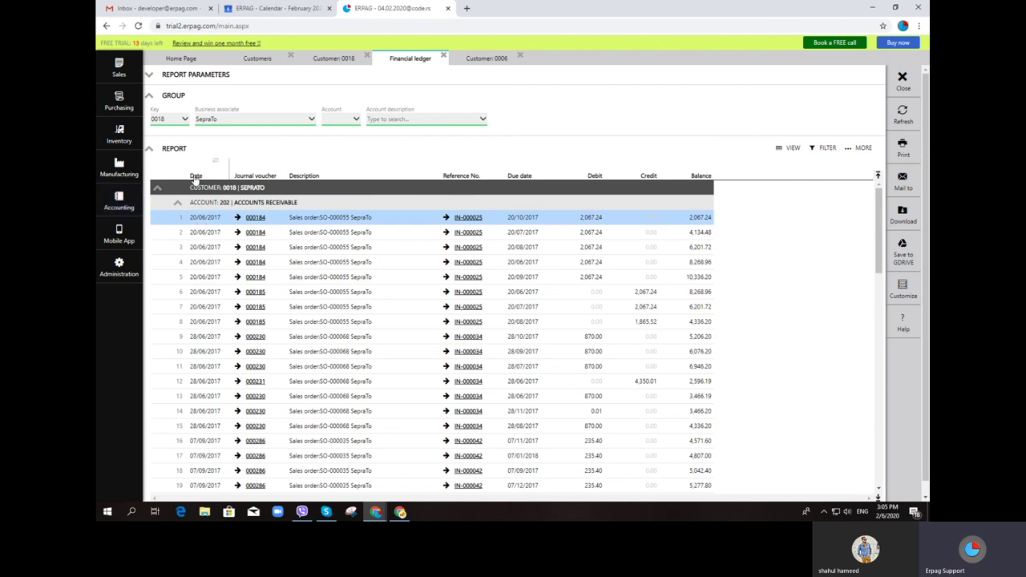
Try a Date column filter, then clear it with Select all to show every entry
mouse_move(196, 185)
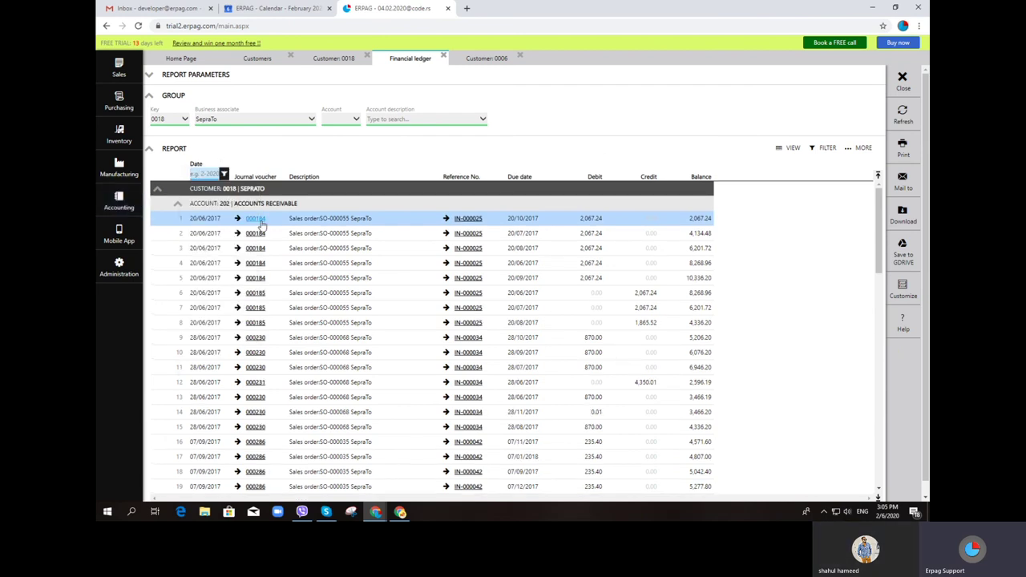
text(05)
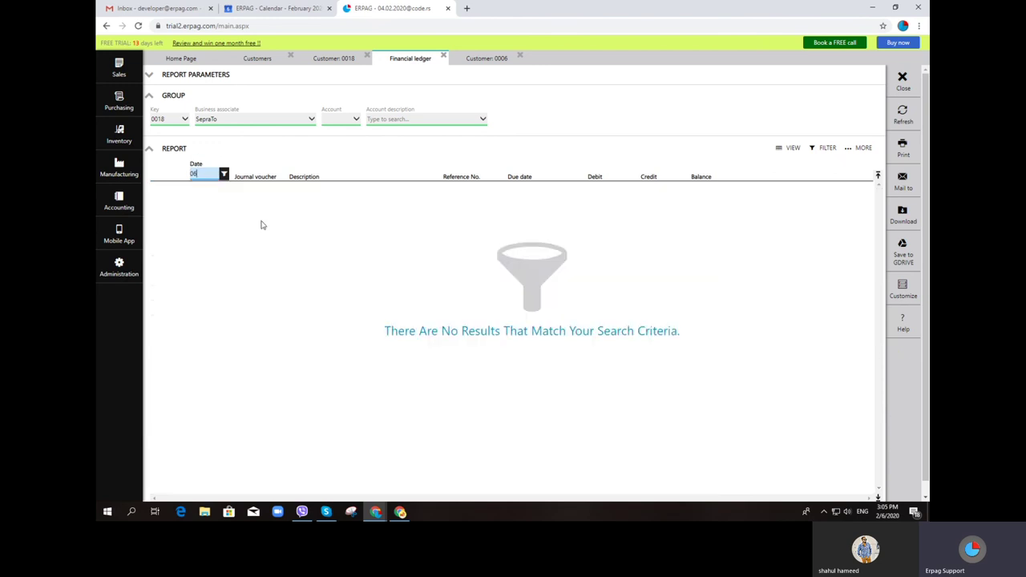
key(BackSpace)
click(225, 174)
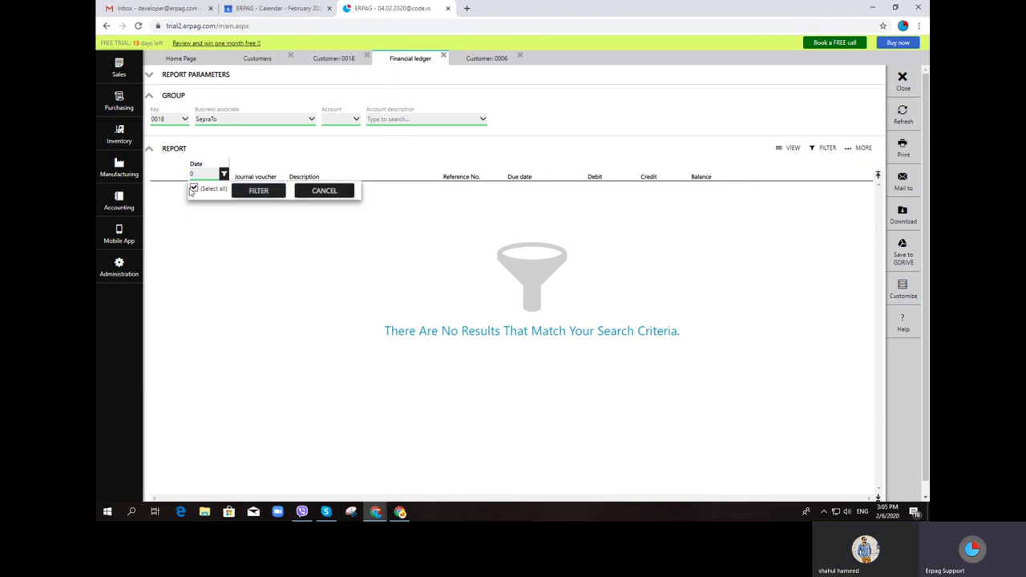
click(195, 192)
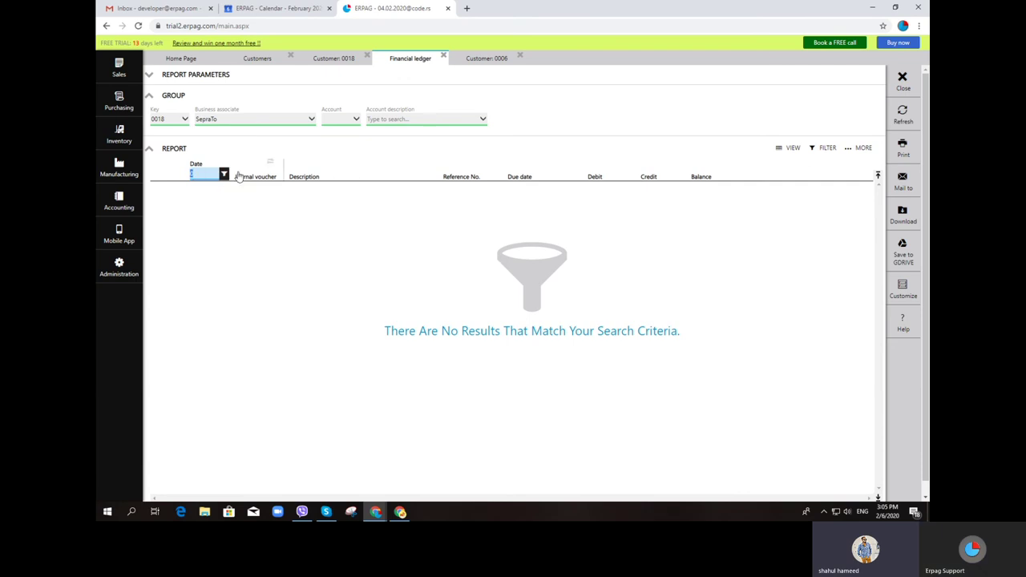
click(224, 175)
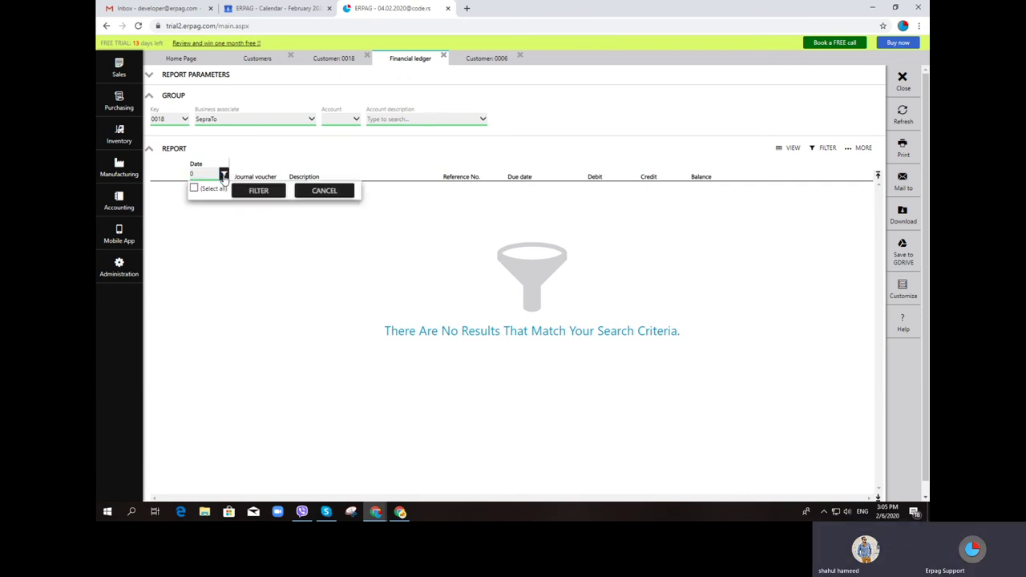
click(202, 190)
click(258, 190)
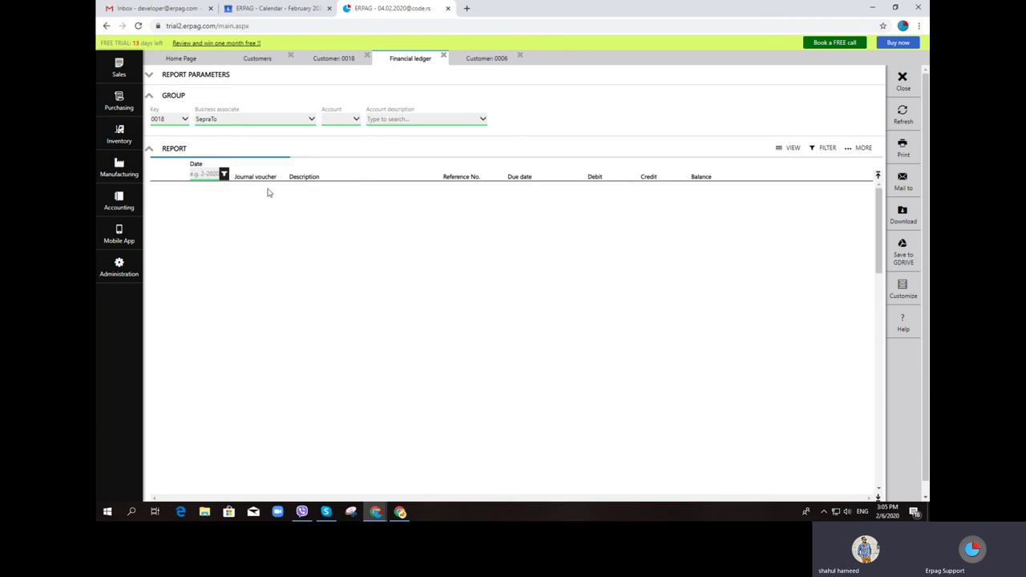
click(857, 163)
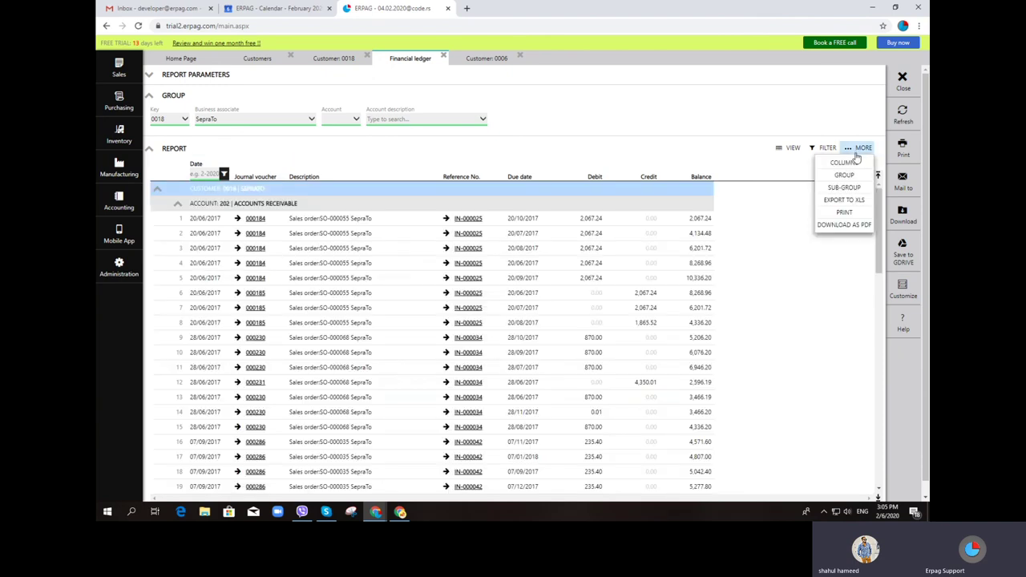
Group SepraTo's ledger entries by Date (Months)
click(842, 177)
click(850, 196)
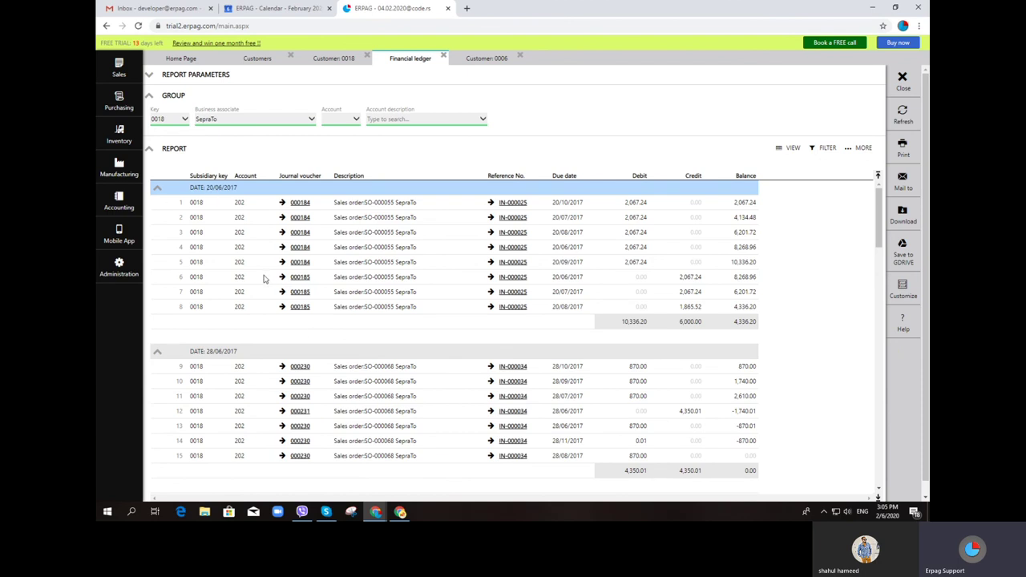
click(860, 148)
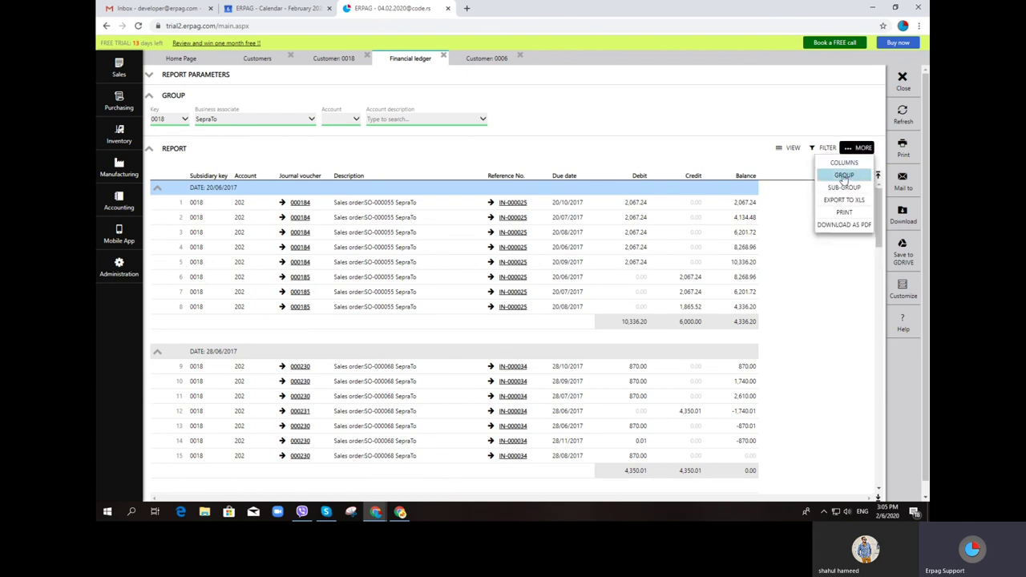
click(845, 177)
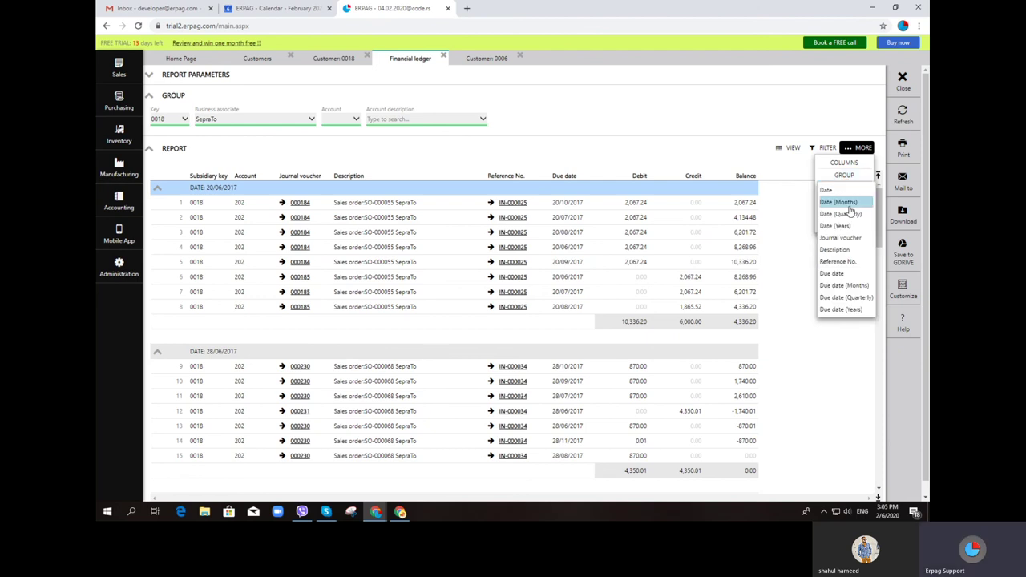
click(849, 204)
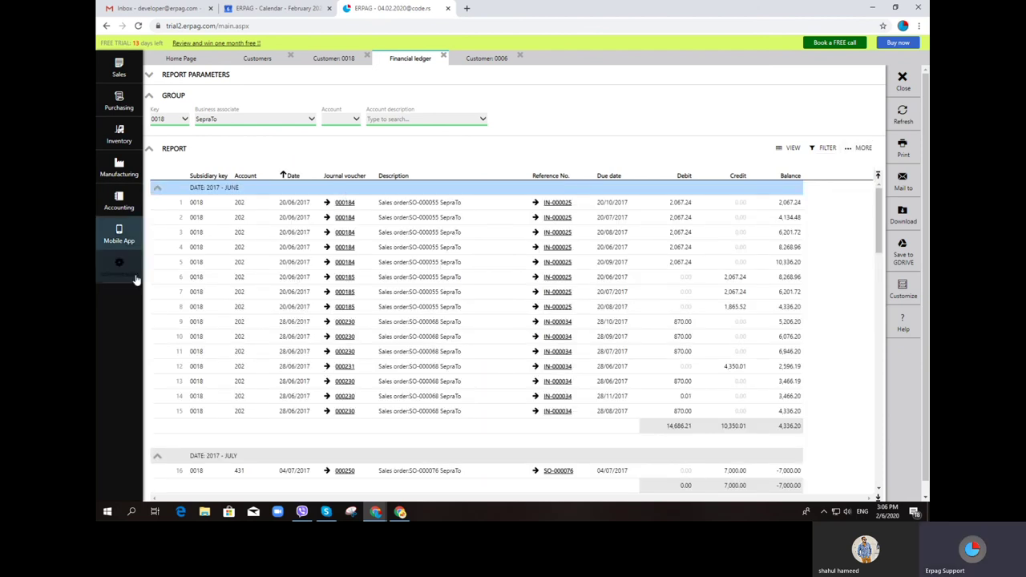
scroll(288, 296, down, 1)
scroll(250, 229, up, 1)
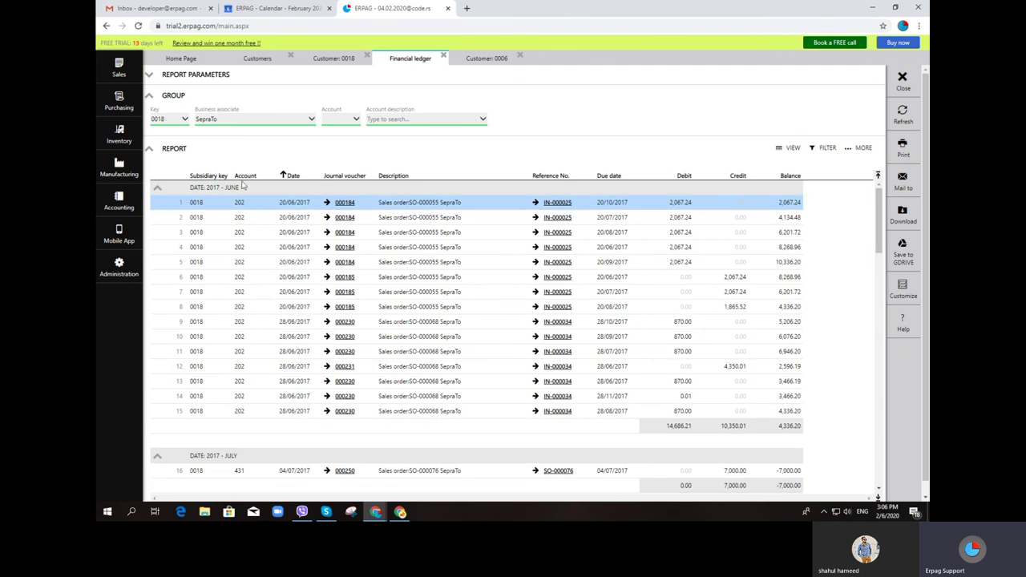
scroll(220, 313, down, 1)
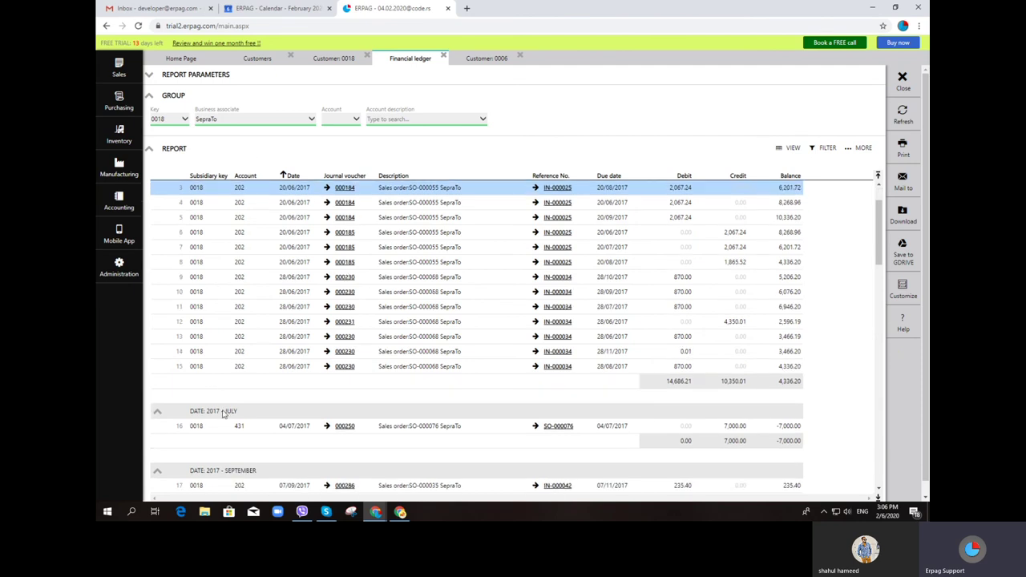
Check the ledger's column settings and close them without changes
click(872, 153)
click(864, 167)
click(860, 154)
click(859, 153)
click(856, 163)
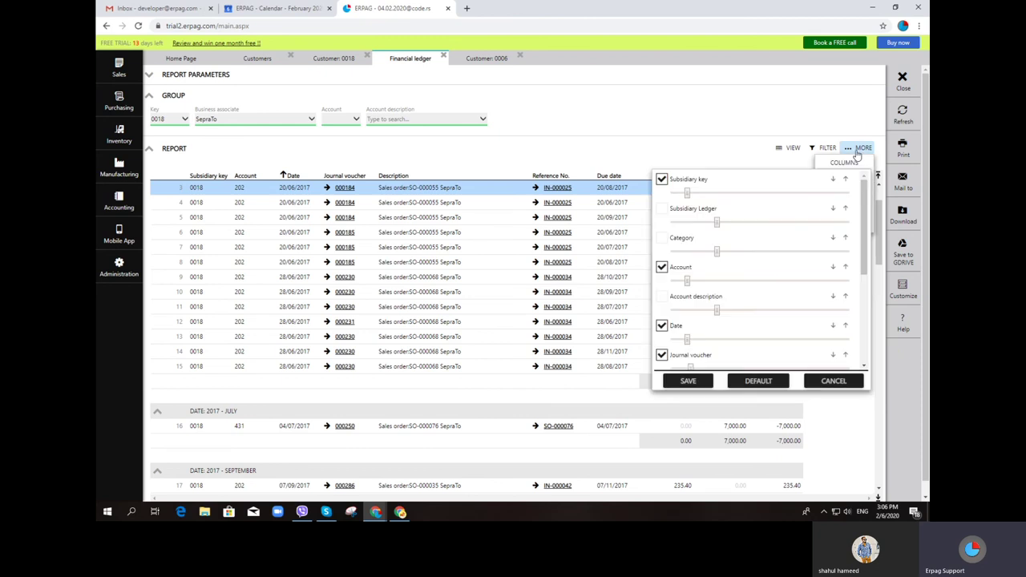
click(832, 381)
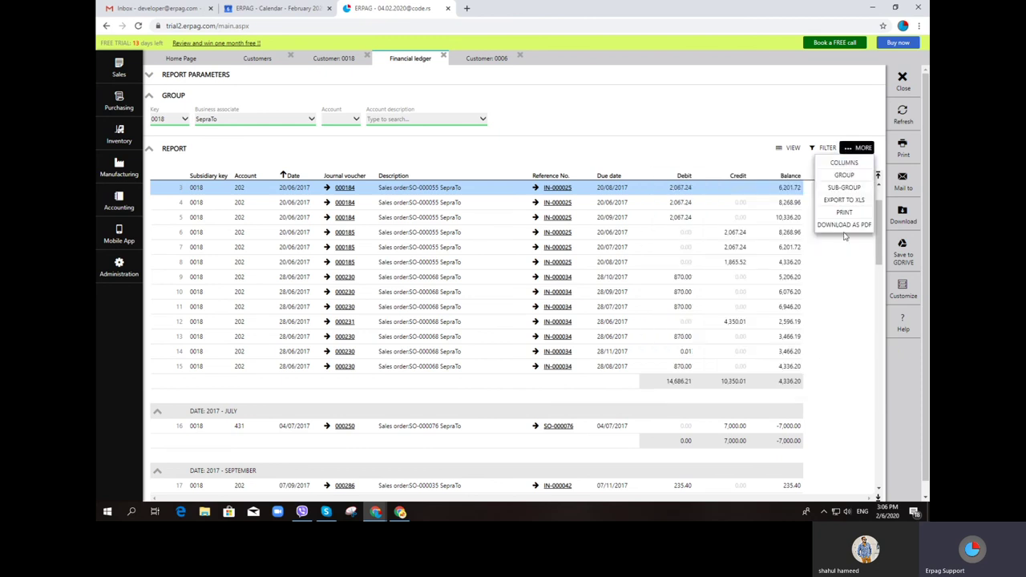
Regroup the ledger by Date (Years), showing 2017 subtotals of 15,863.21 debit and 22,863.20 credit
click(835, 179)
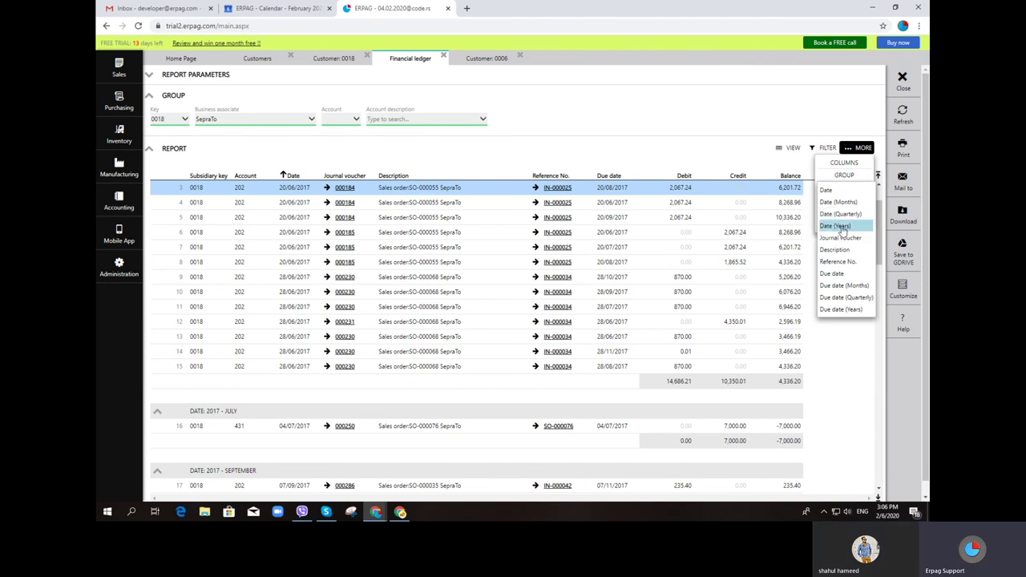
click(840, 227)
scroll(271, 264, down, 5)
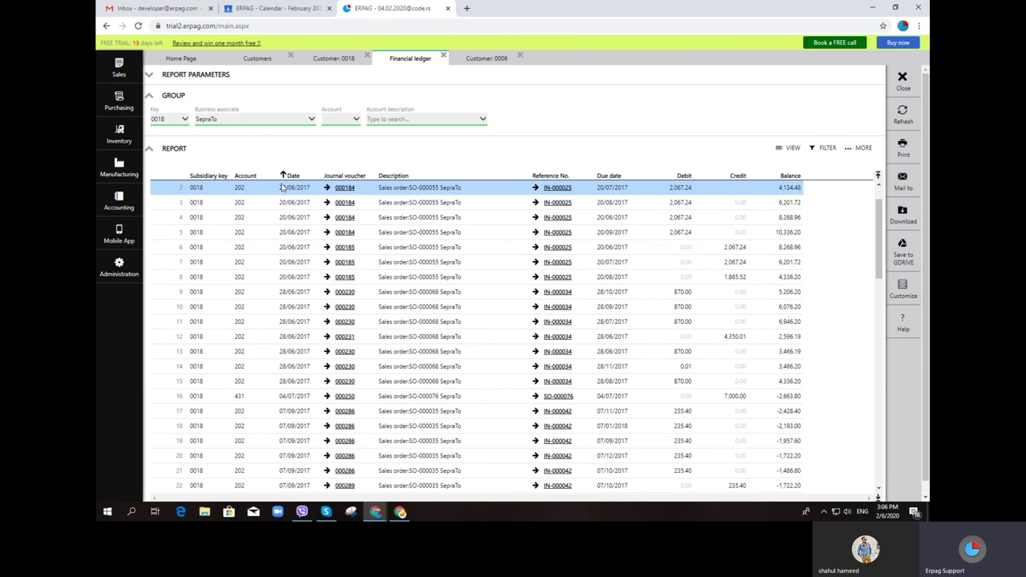
scroll(273, 265, down, 3)
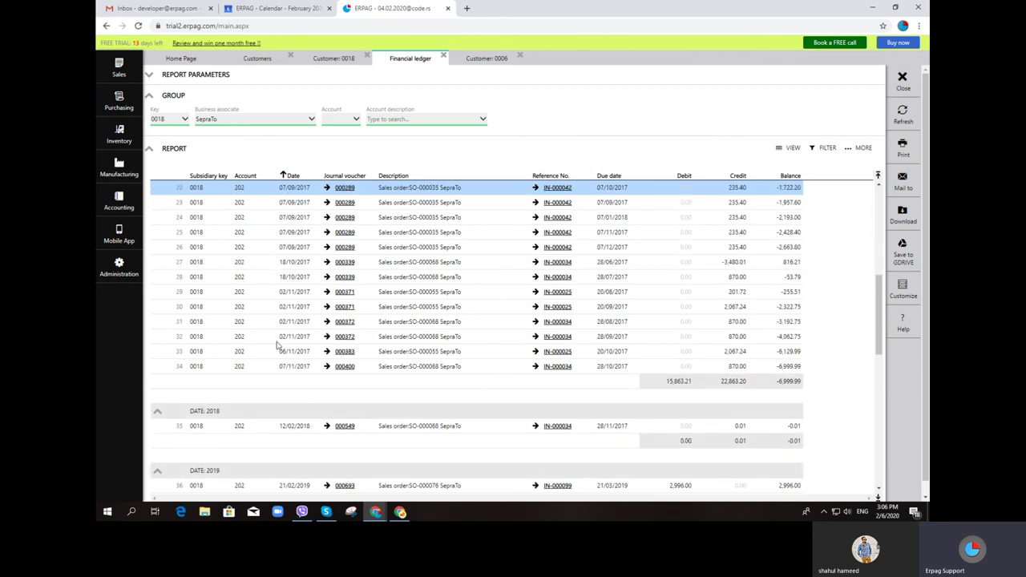
scroll(281, 401, down, 1)
Scroll through the ledger's 2018 group and bring up the Accounting menu
scroll(227, 429, down, 1)
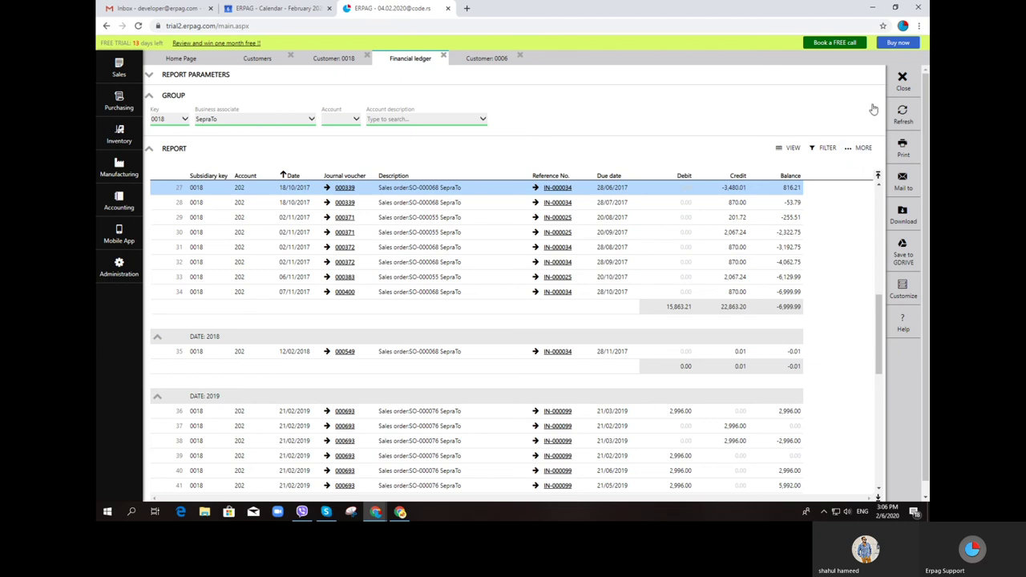
scroll(717, 164, up, 1)
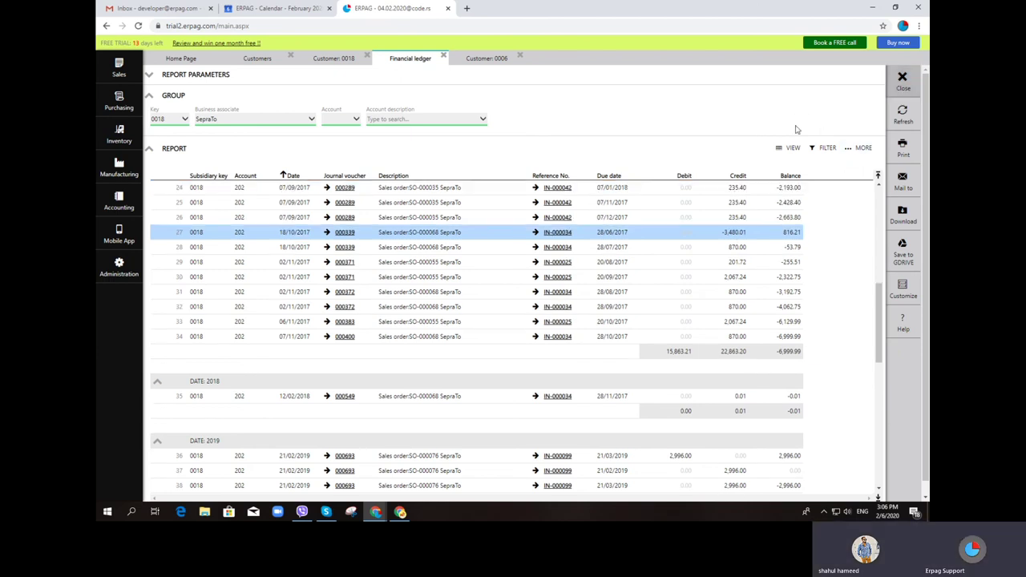
click(114, 214)
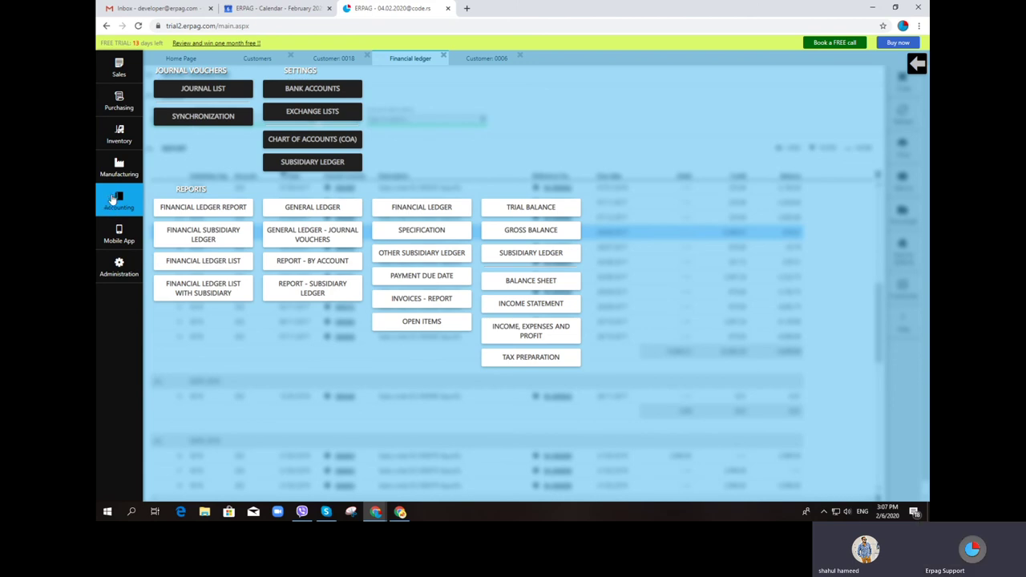
Open Capriolo's record (key 0002, balance 24.90) from Sales > Customers, then show Accounting options
click(117, 200)
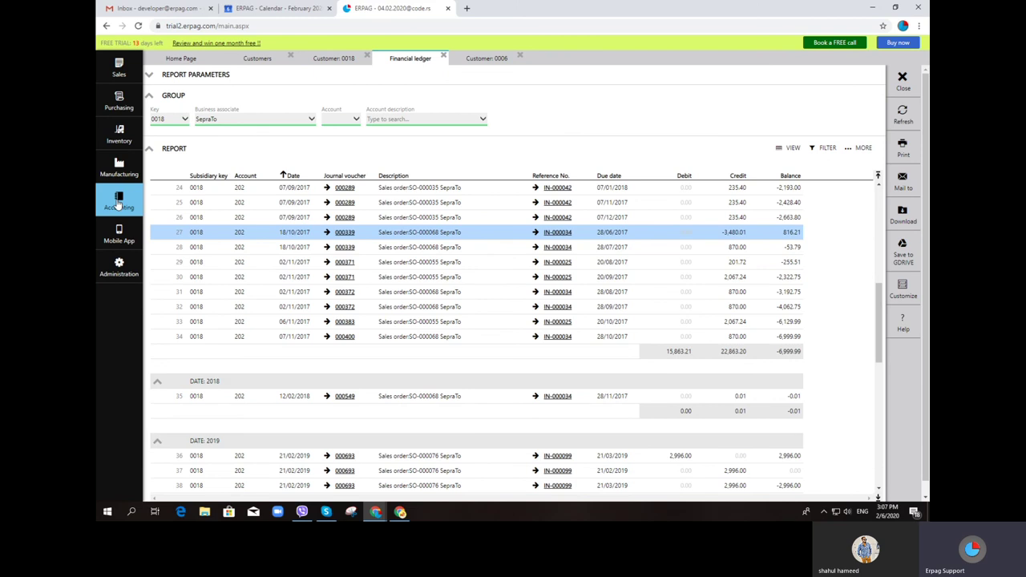
click(118, 202)
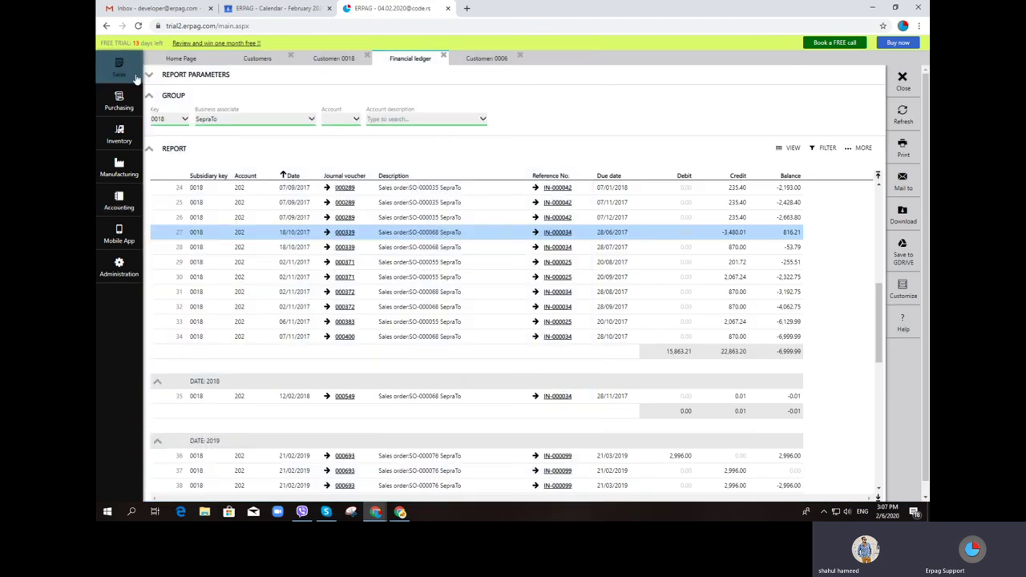
click(113, 71)
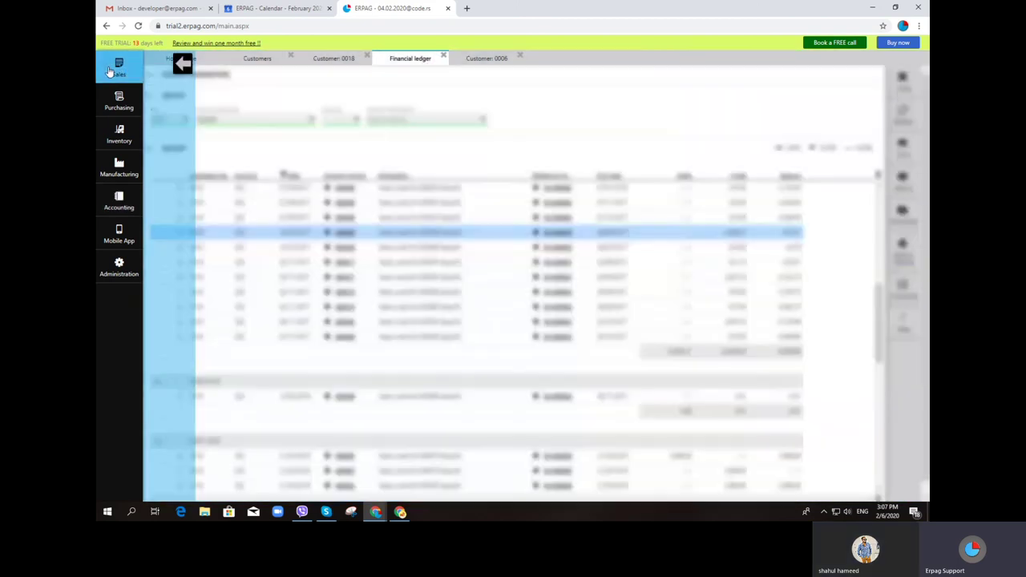
click(111, 71)
click(110, 71)
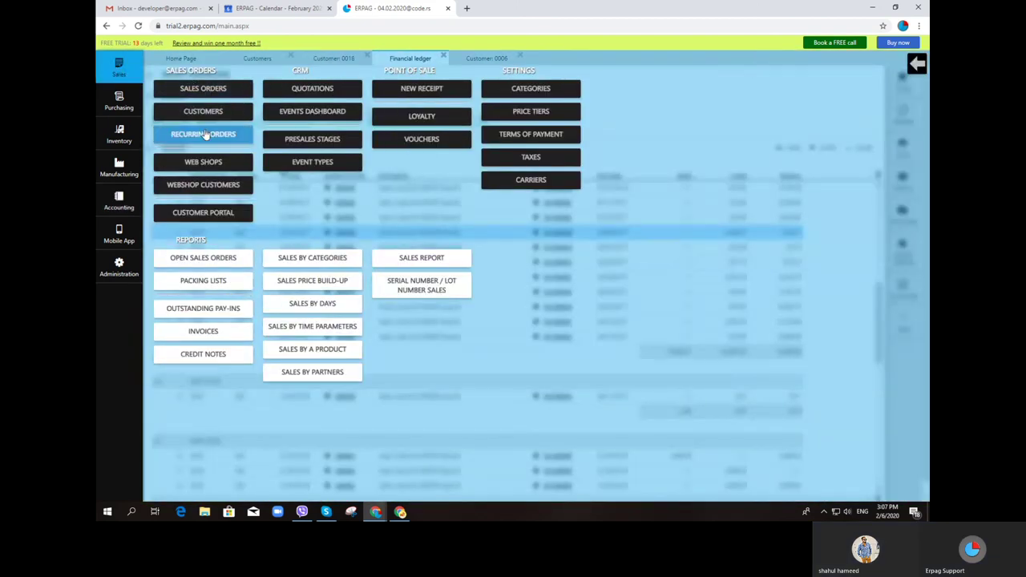
click(203, 113)
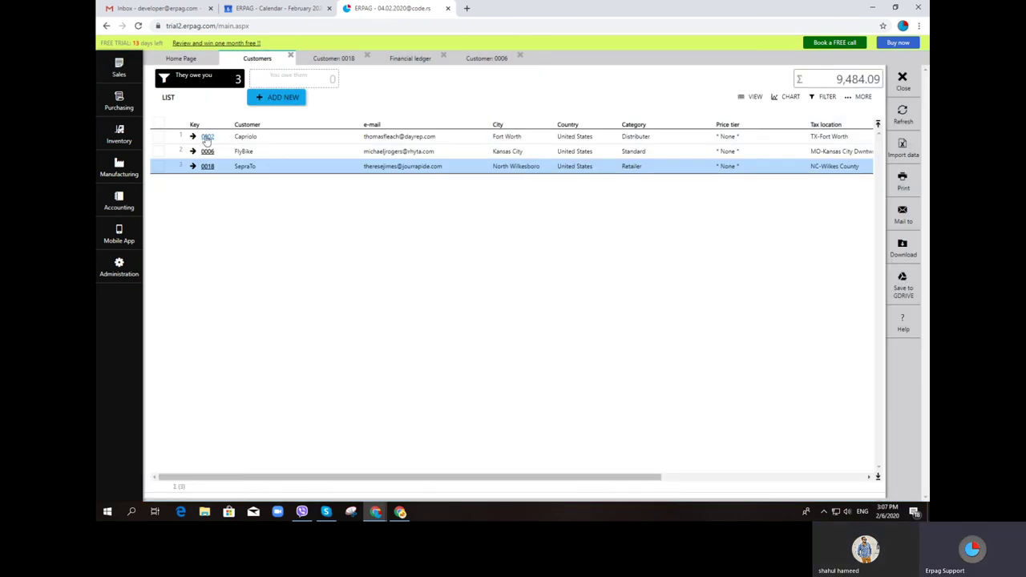
click(207, 137)
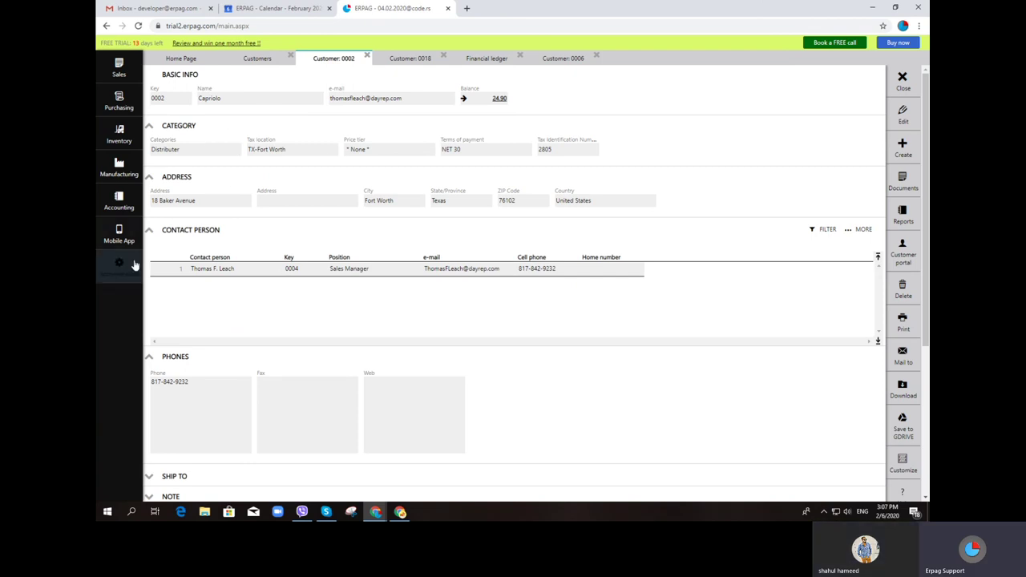
click(126, 207)
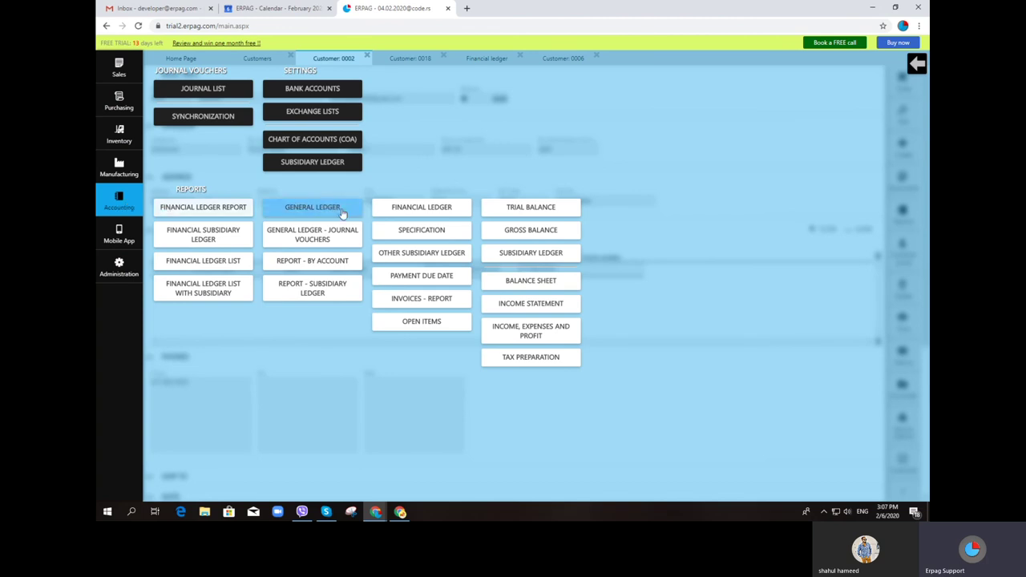
Review the Financial Ledger with Dragon Bikes and ABC Metal Work entries, then close it
click(425, 211)
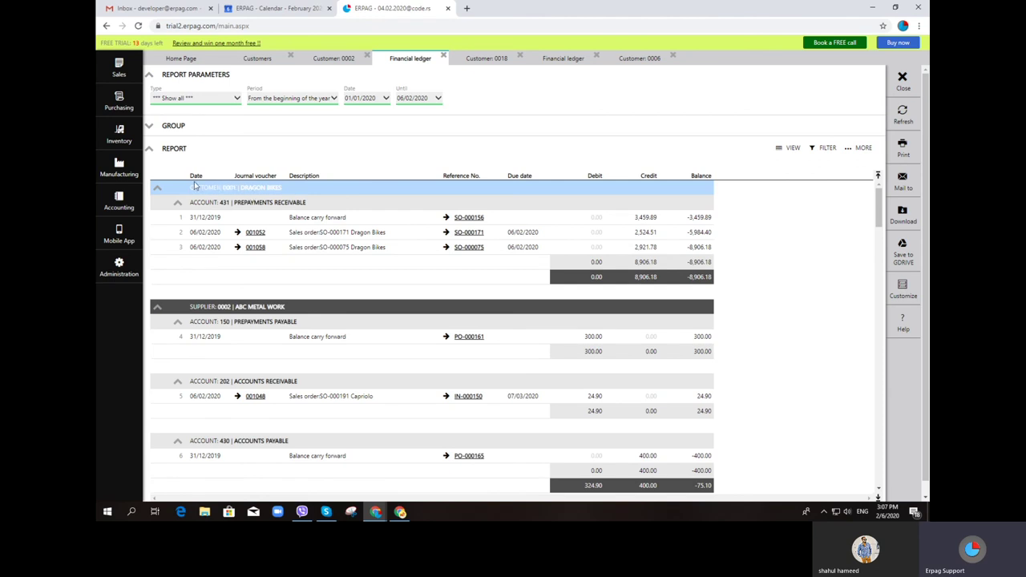
scroll(291, 245, down, 1)
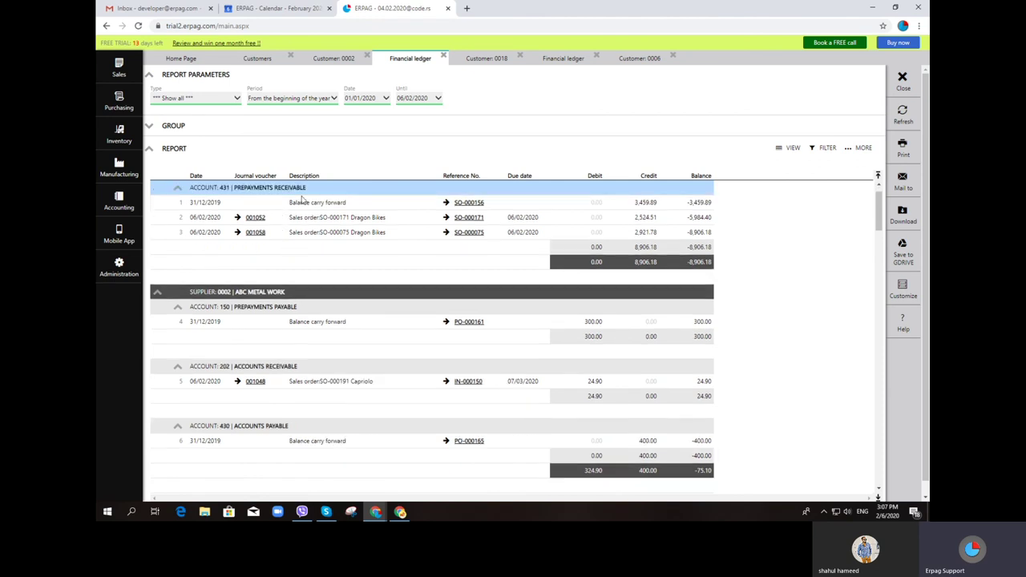
scroll(293, 300, down, 1)
scroll(334, 272, up, 1)
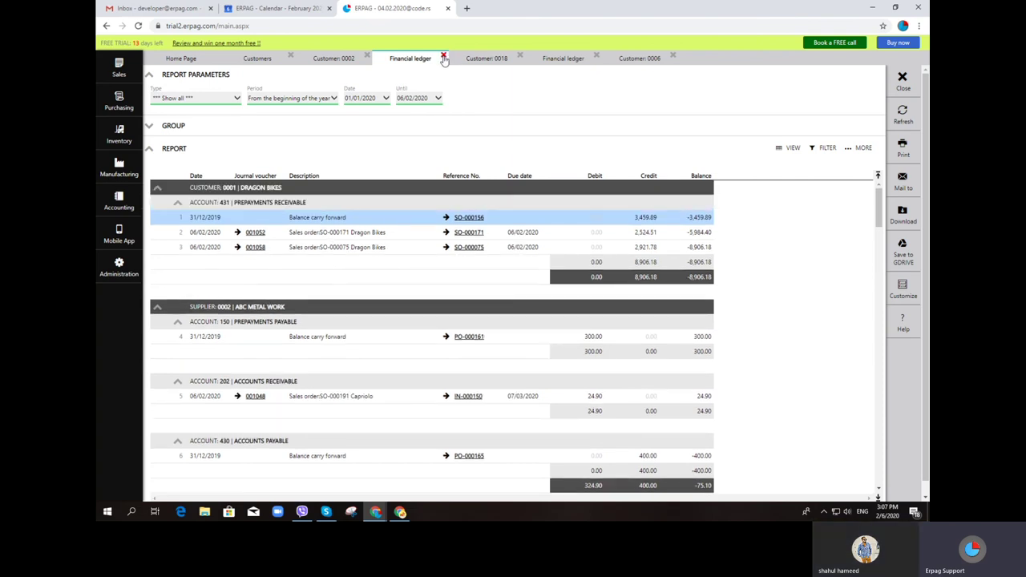
click(443, 57)
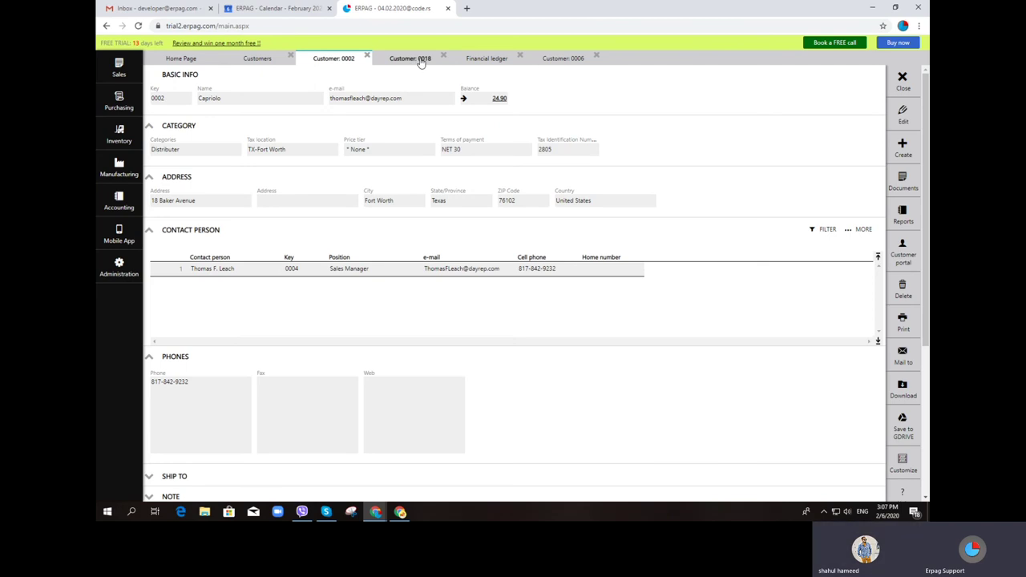
click(134, 79)
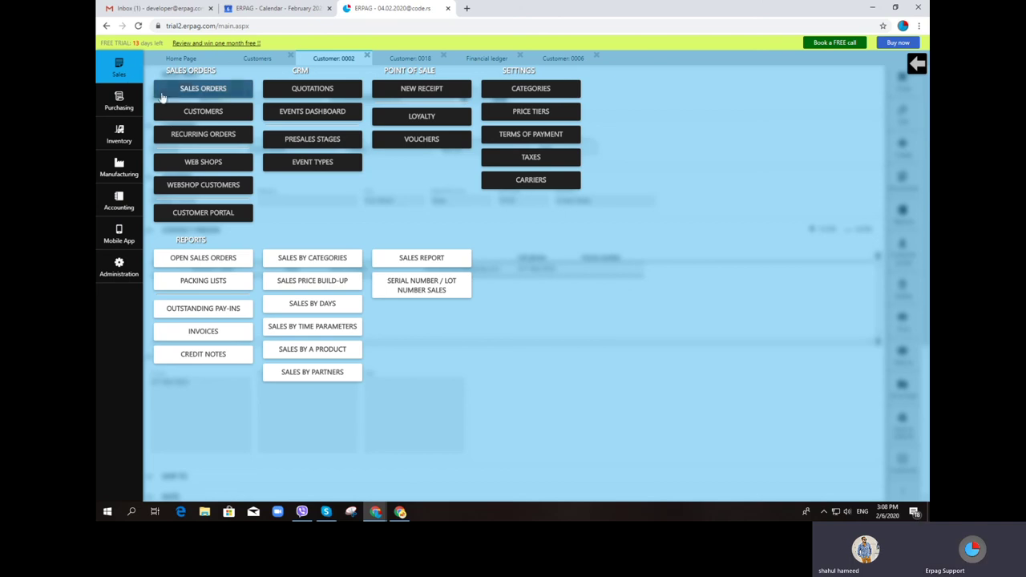
Start a blank new customer (key 0038) from Sales > Customers after resetting the filters
click(203, 116)
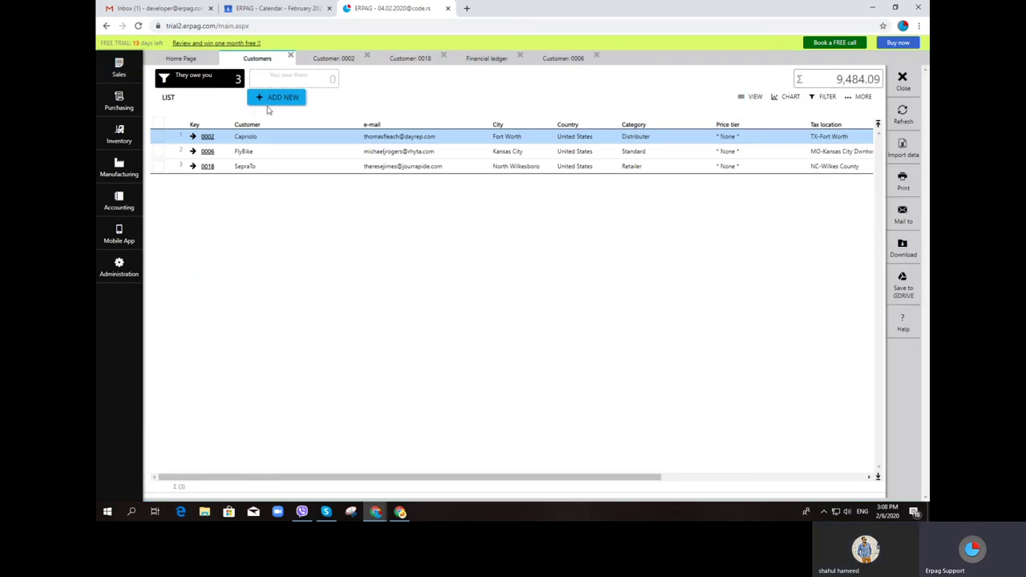
click(288, 102)
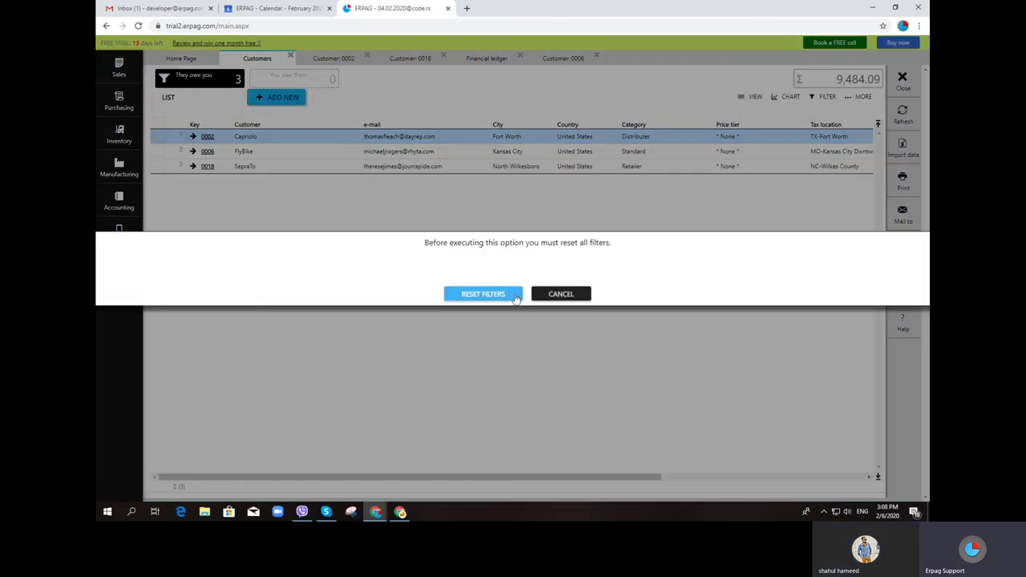
click(486, 293)
click(281, 99)
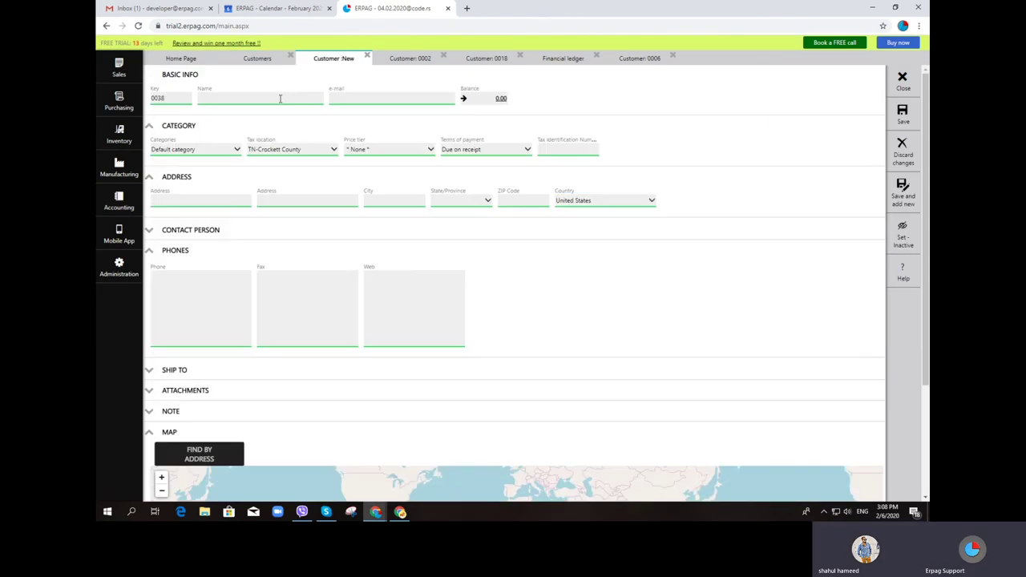
click(341, 99)
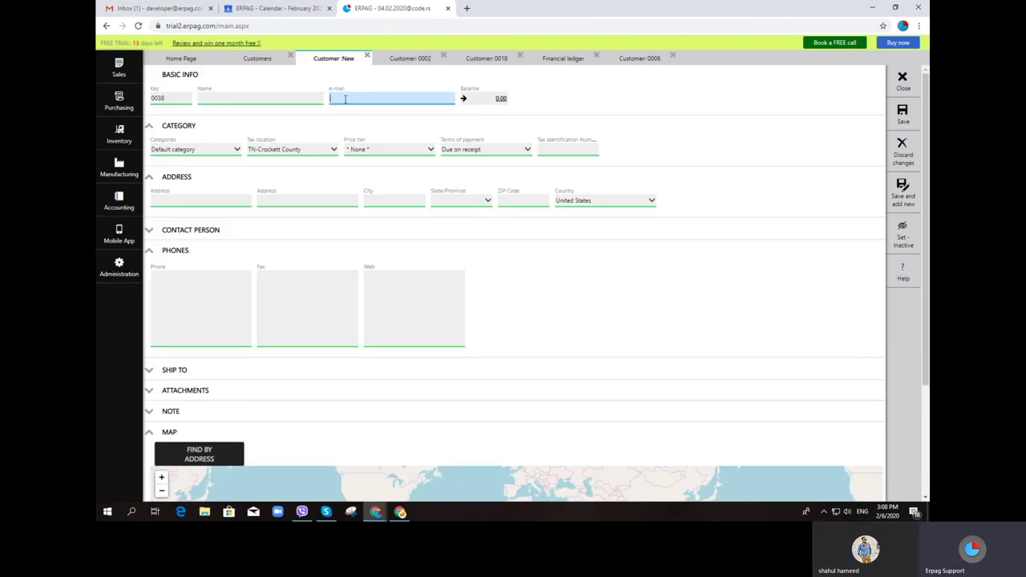
click(229, 200)
click(290, 199)
Expand the new customer's Contact Person, Ship To and Attachments sections
click(149, 230)
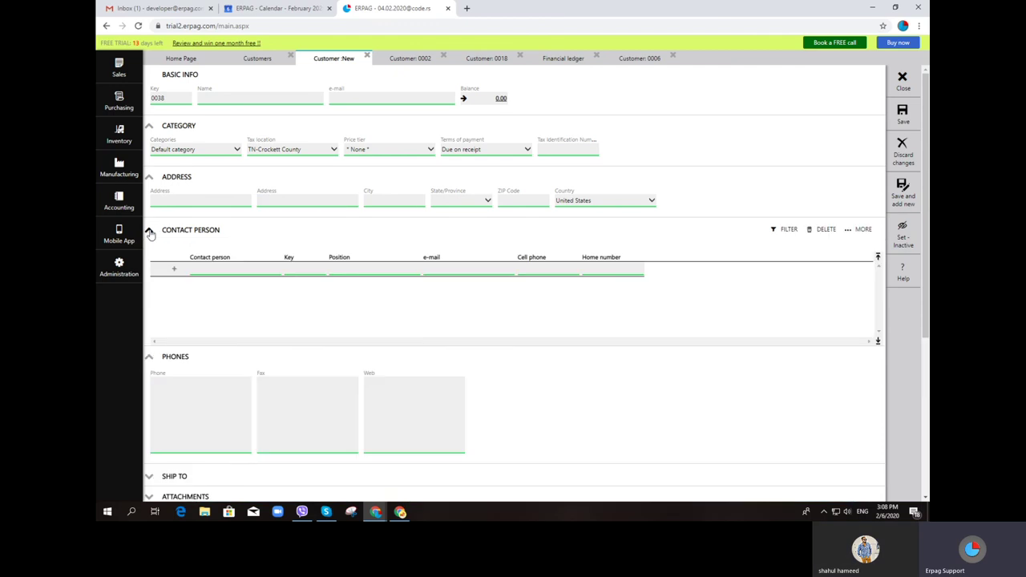
scroll(217, 323, down, 1)
click(225, 283)
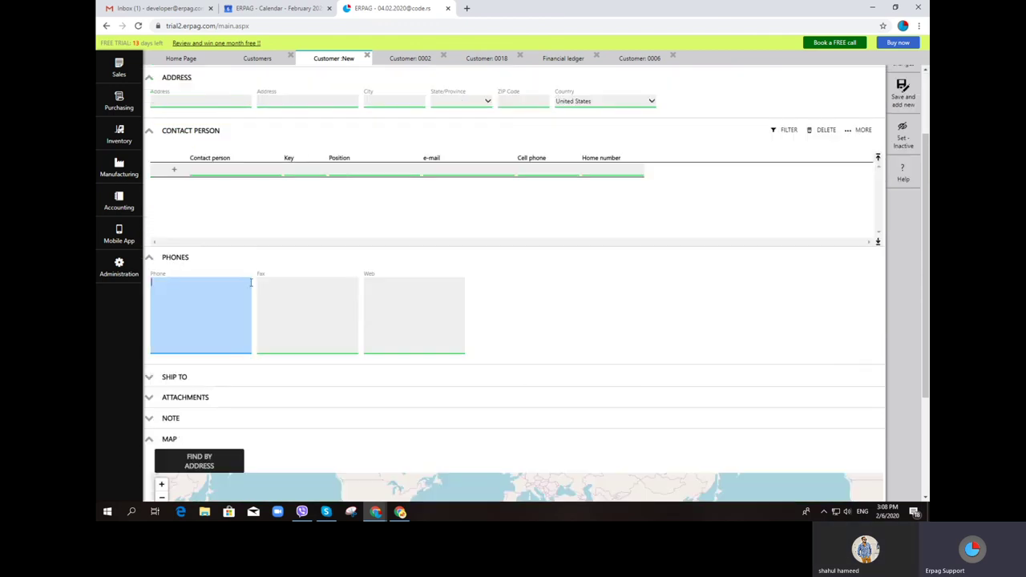
scroll(188, 348, down, 1)
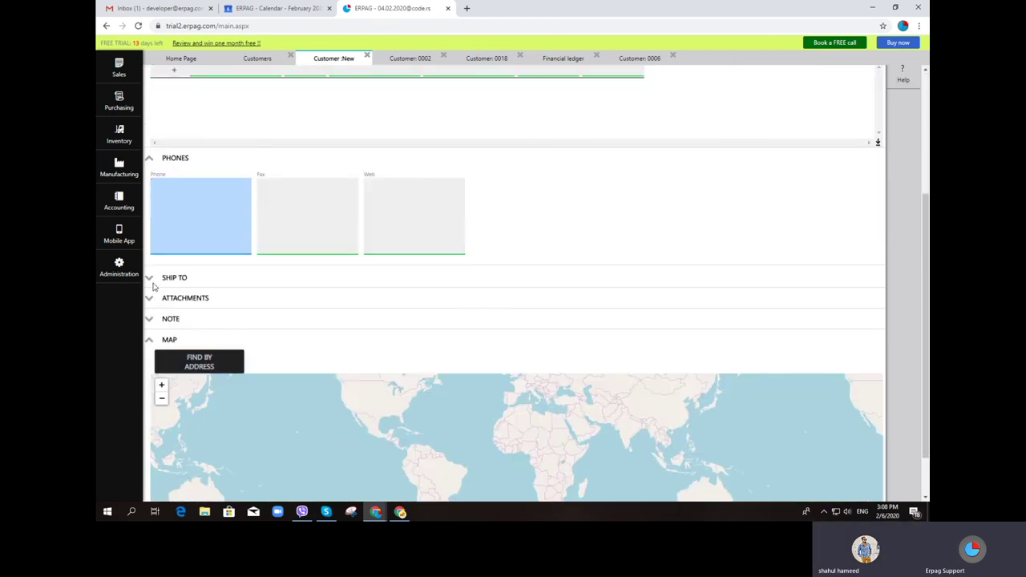
click(150, 281)
scroll(216, 369, down, 1)
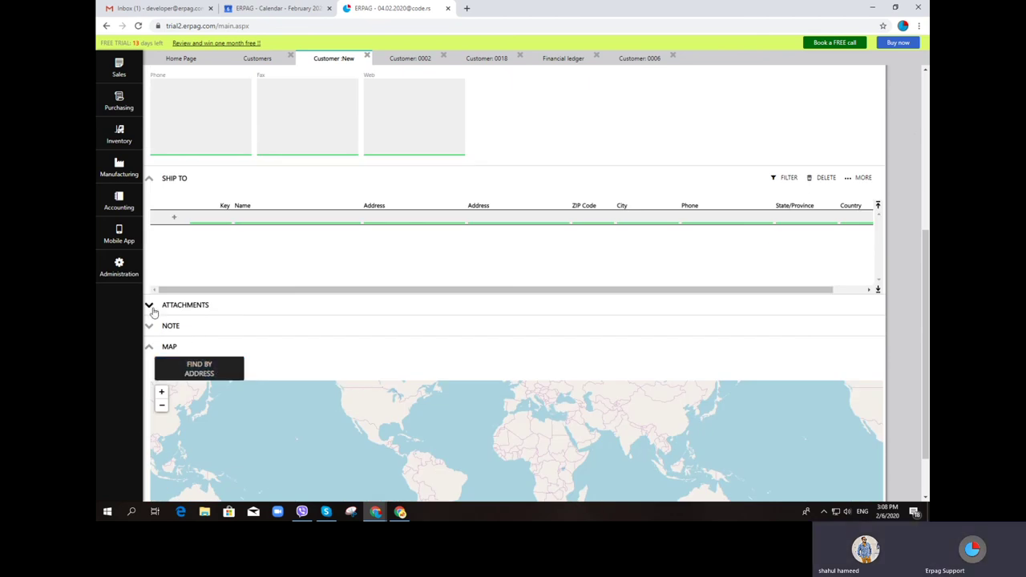
click(150, 304)
scroll(247, 353, down, 3)
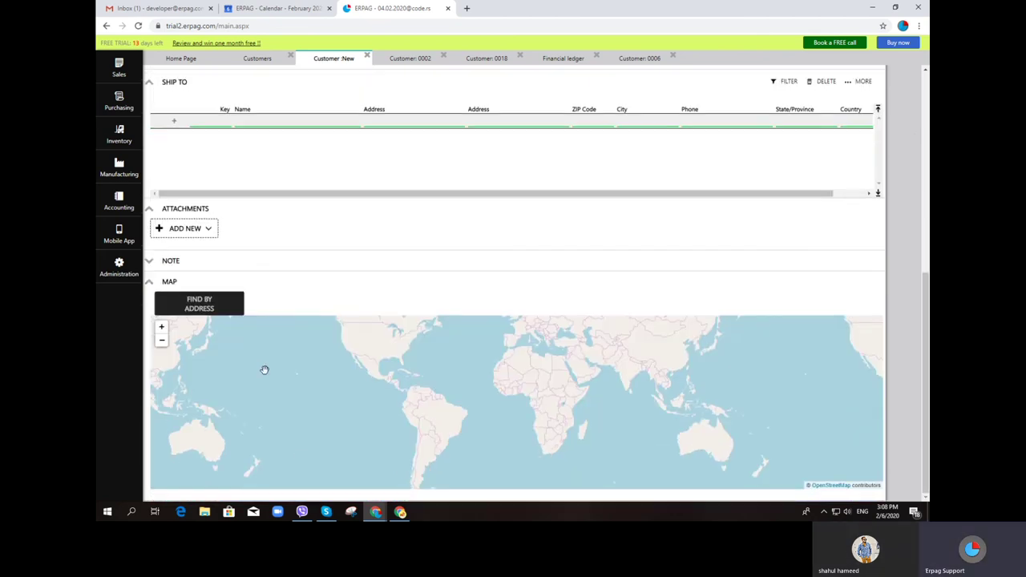
scroll(470, 332, up, 1)
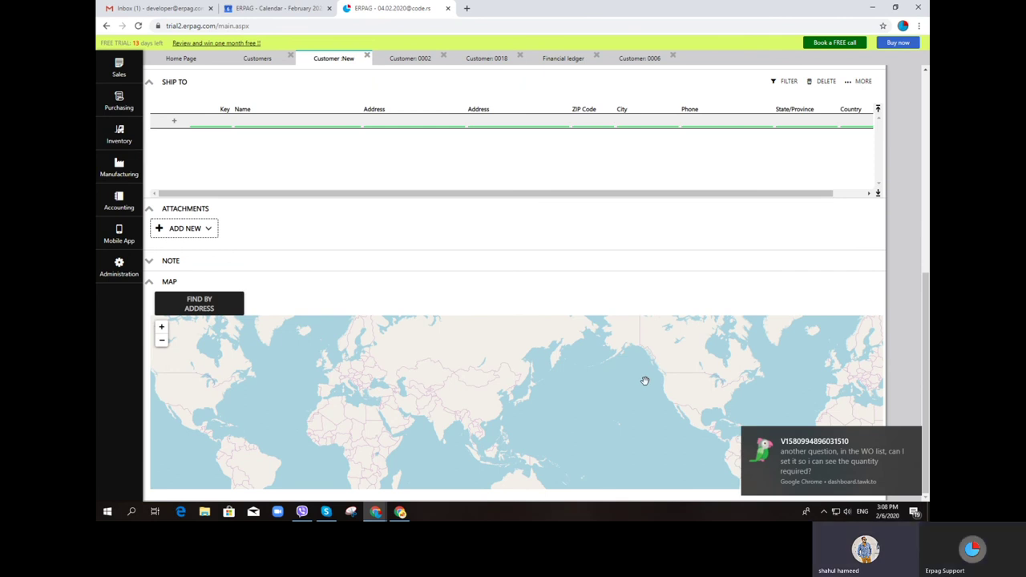
scroll(724, 328, up, 2)
scroll(645, 225, up, 5)
click(119, 266)
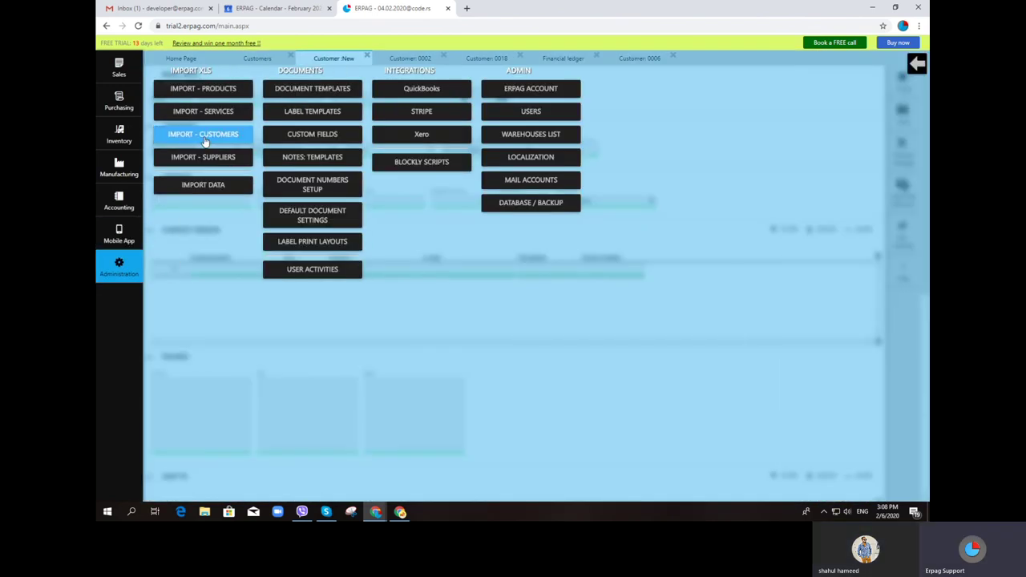
View the Import - Customers grid, close it, and show the Mobile App options
click(205, 142)
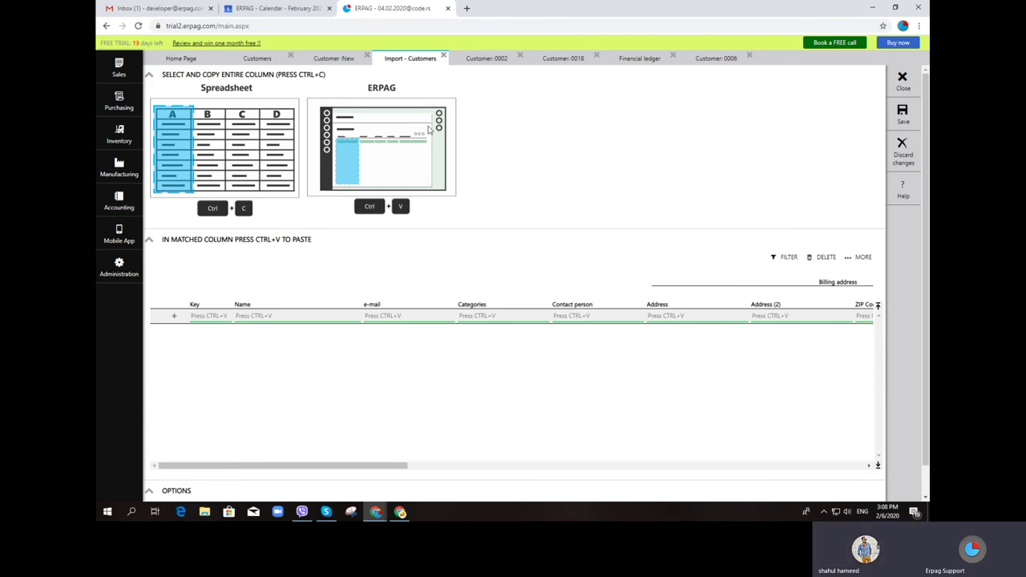
click(443, 57)
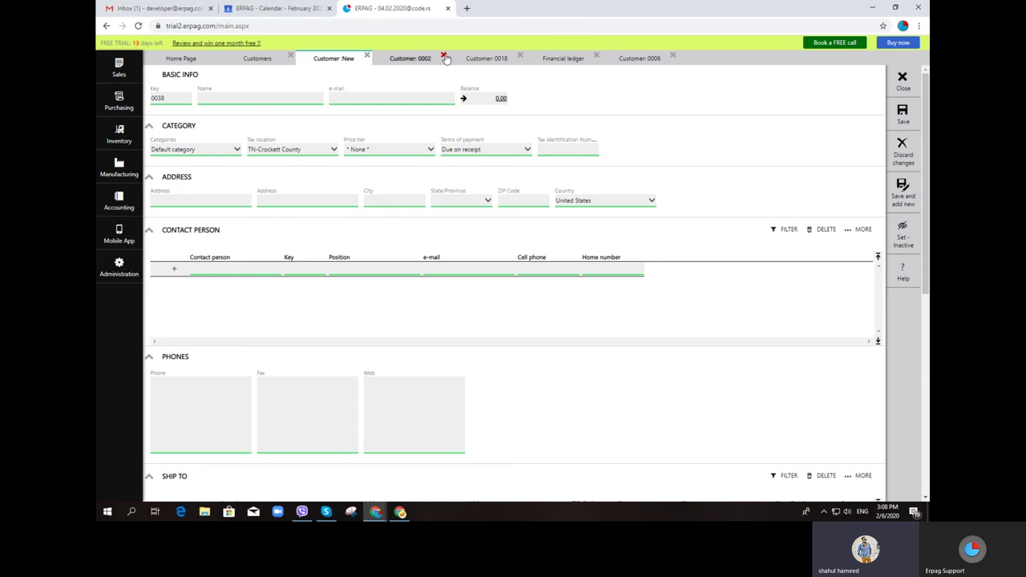
click(124, 239)
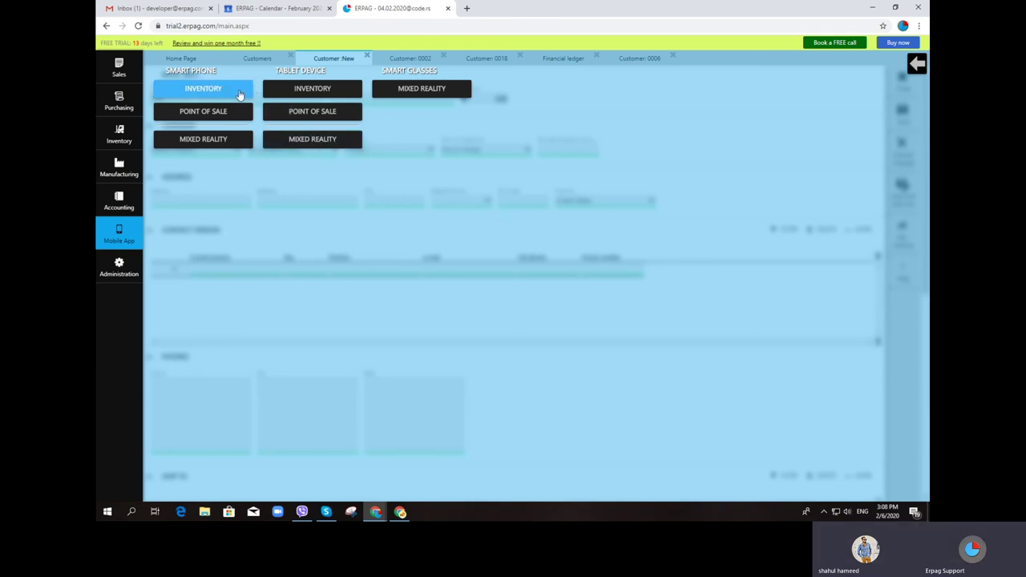
Launch the smartphone emulator and switch it to Point of sale
click(239, 95)
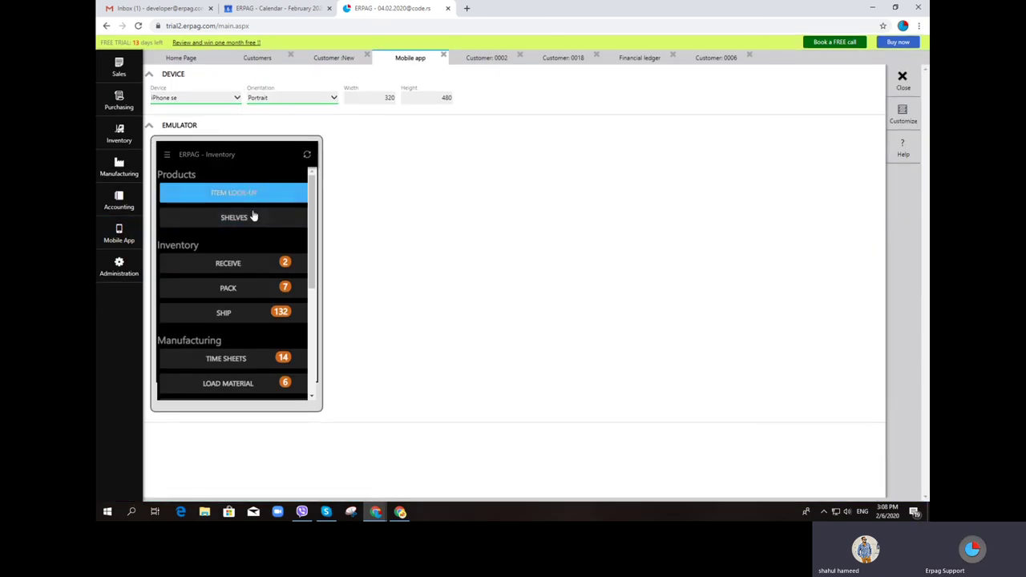
click(166, 155)
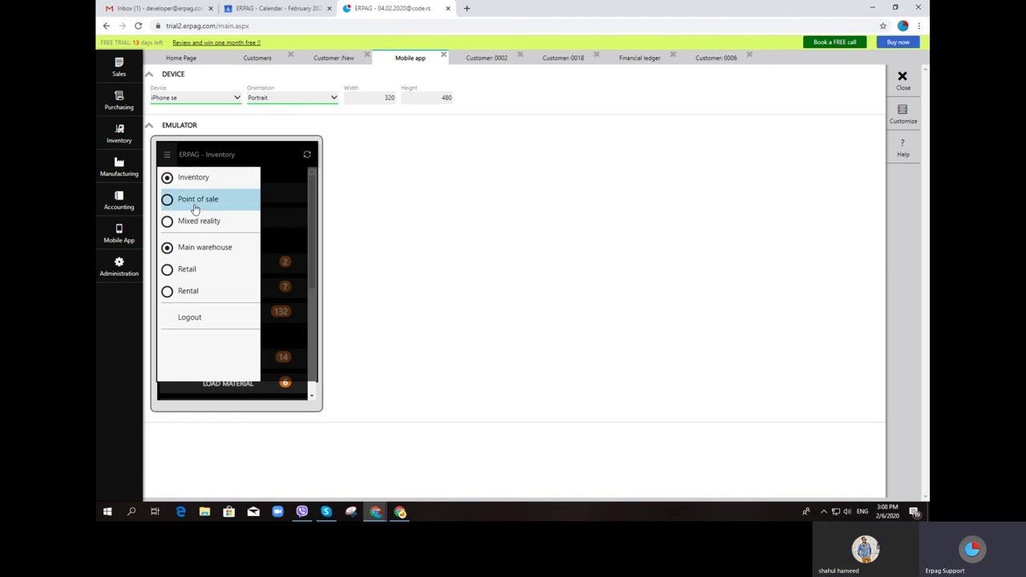
click(195, 200)
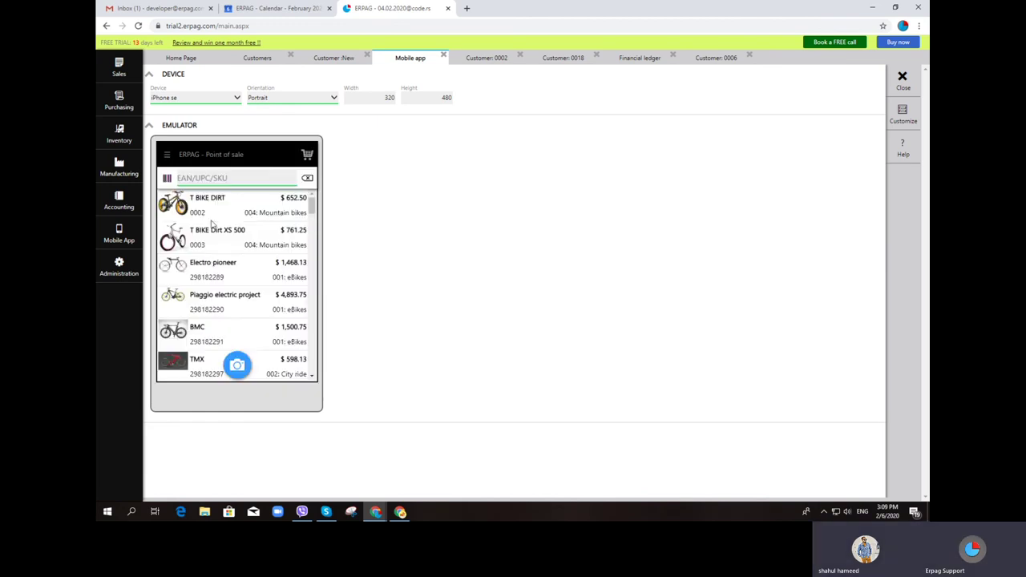
Add T BIKE Dirt XS 500, two Piaggio electric projects and Neon XM, then review the $11,853.75 cart
click(235, 250)
click(207, 310)
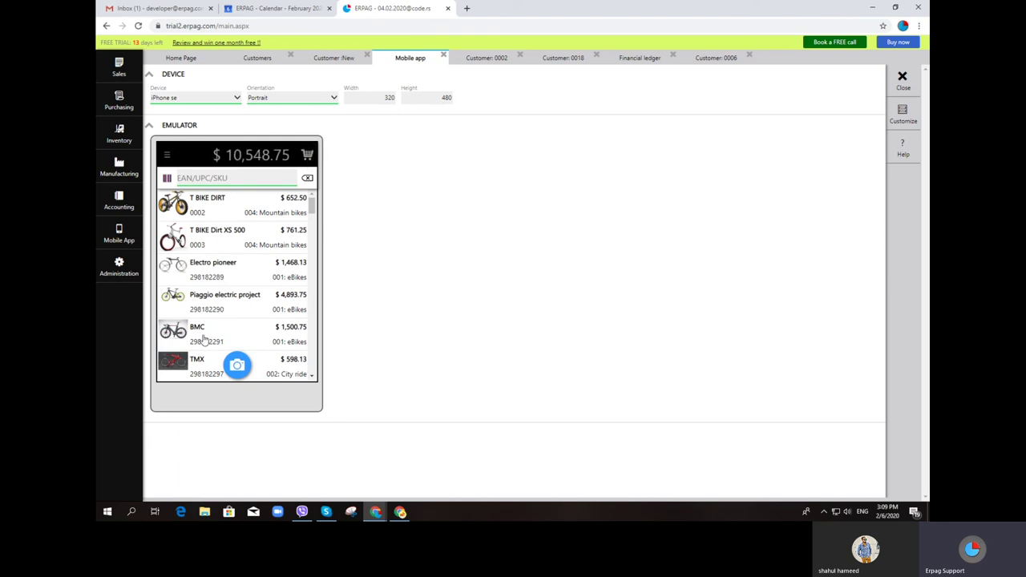
scroll(210, 281, down, 5)
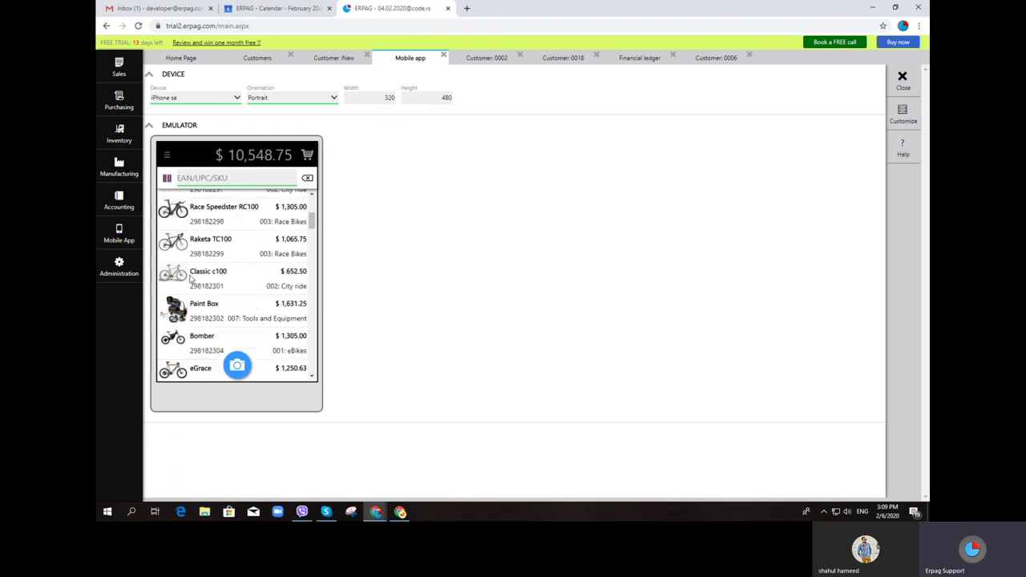
click(210, 178)
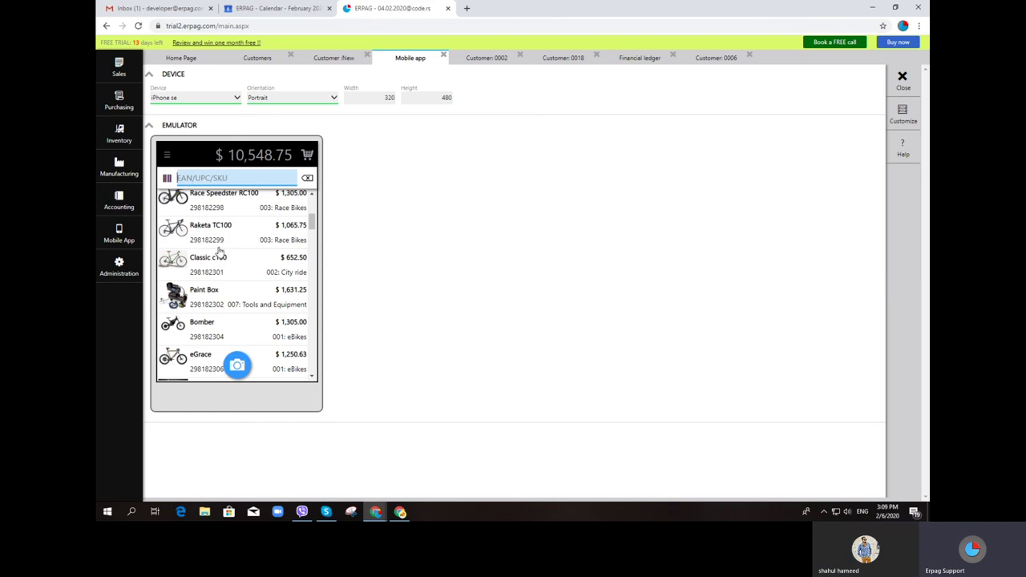
scroll(192, 279, down, 1)
scroll(192, 279, down, 2)
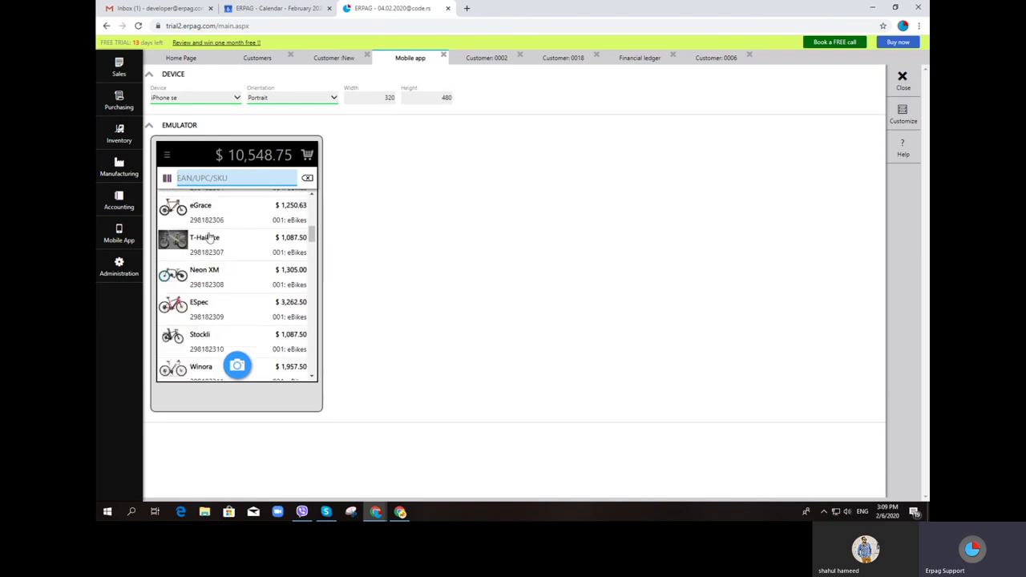
click(213, 277)
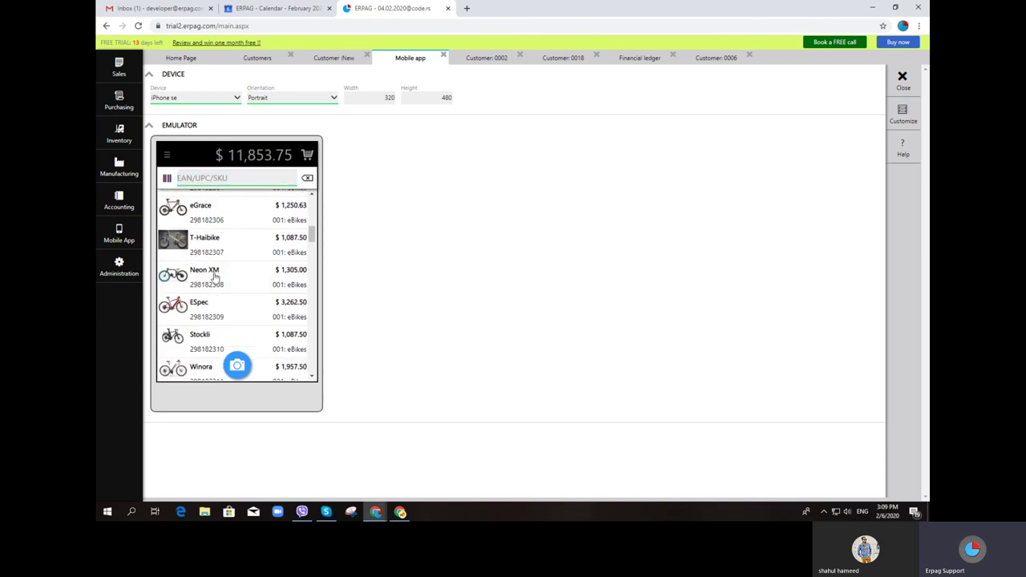
click(308, 156)
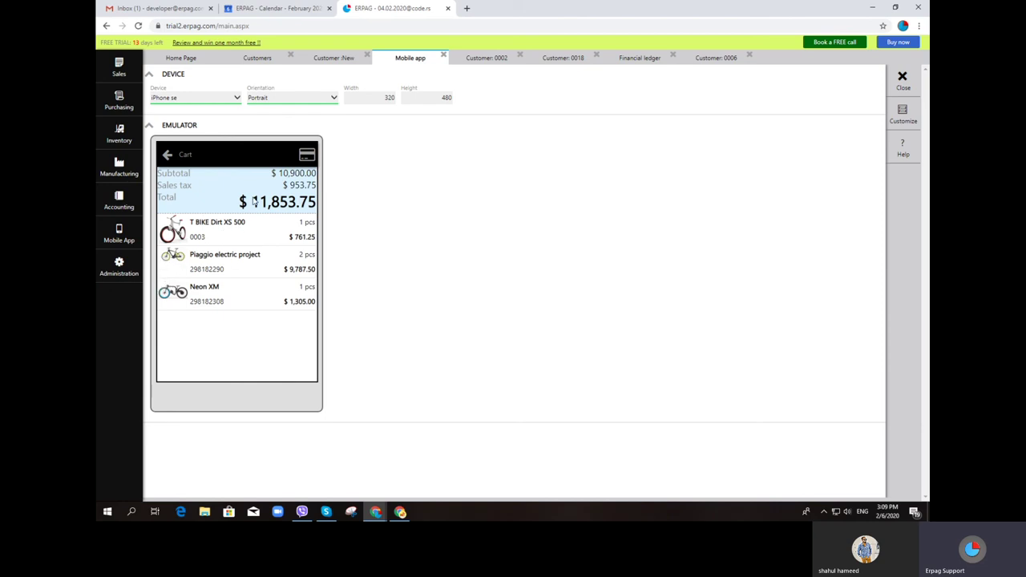
Choose Customer in the cart's payment options and open Bike inc's details
click(309, 156)
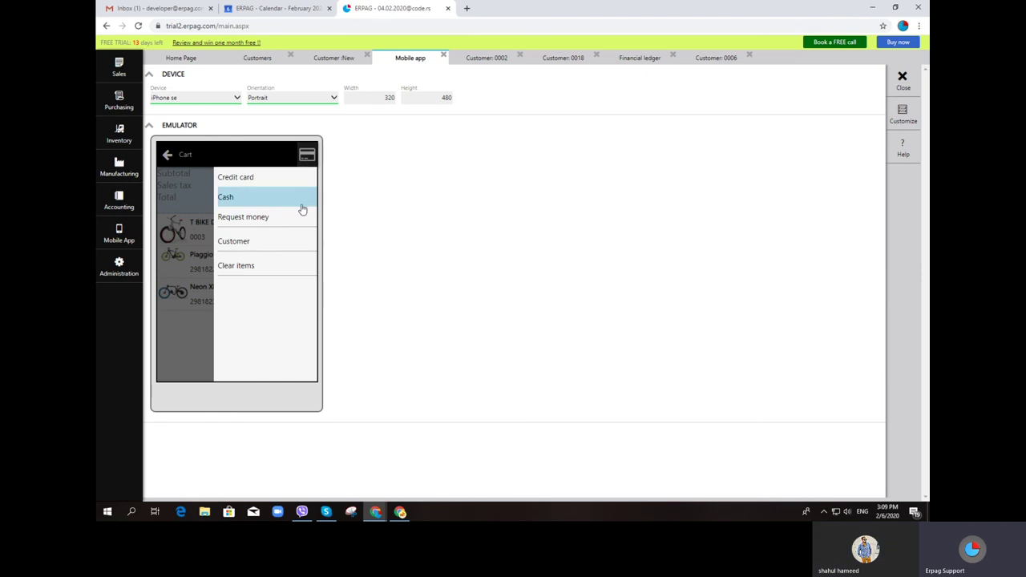
click(226, 245)
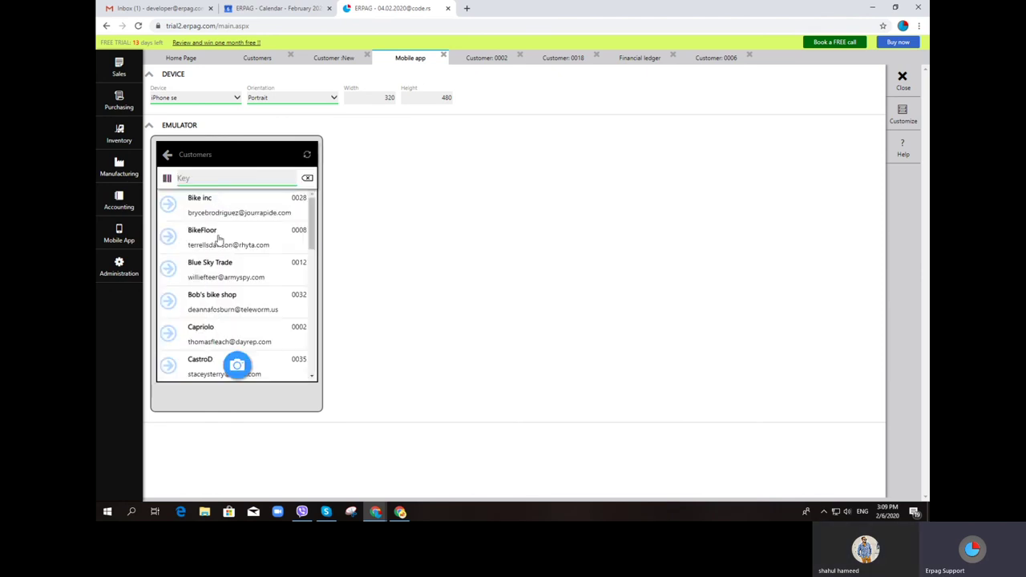
click(215, 206)
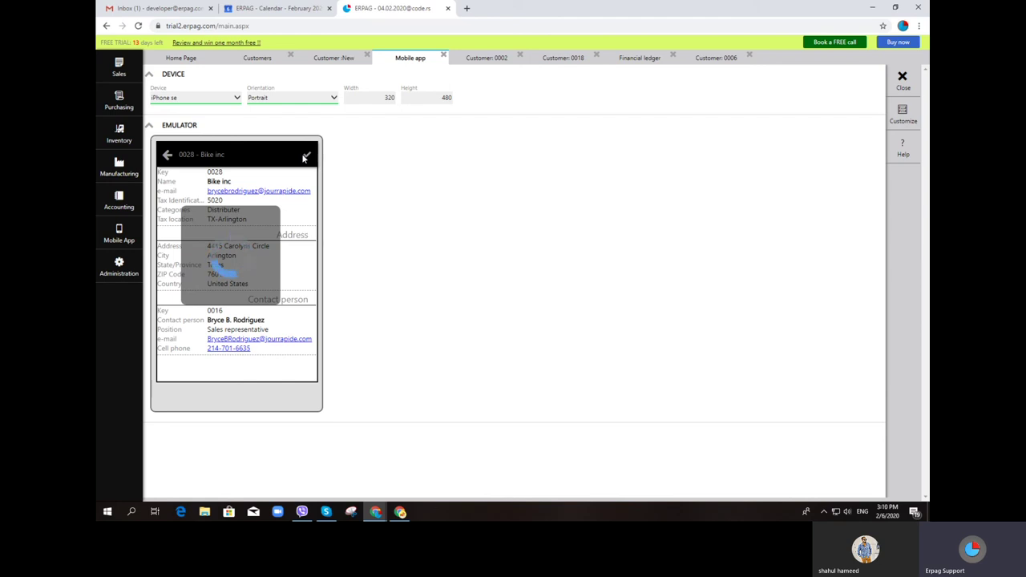
Open the Sales Orders list, then close the mobile app emulator tab
click(119, 71)
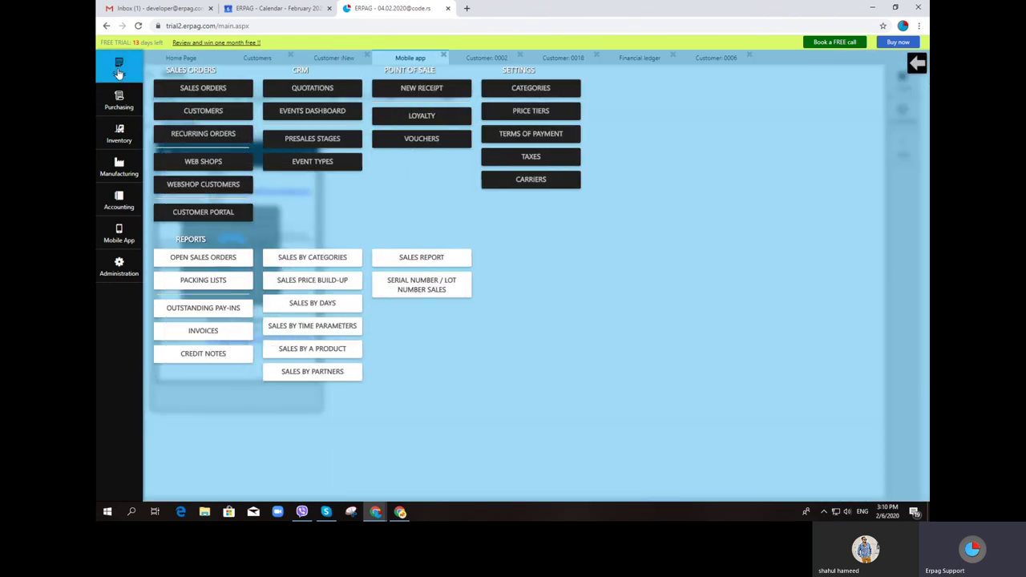
click(241, 88)
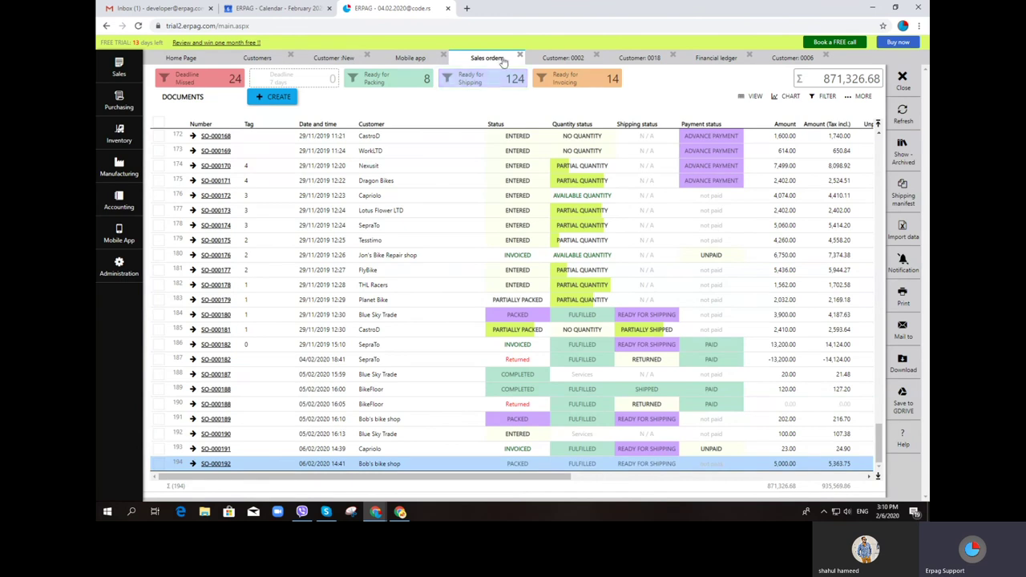
click(411, 60)
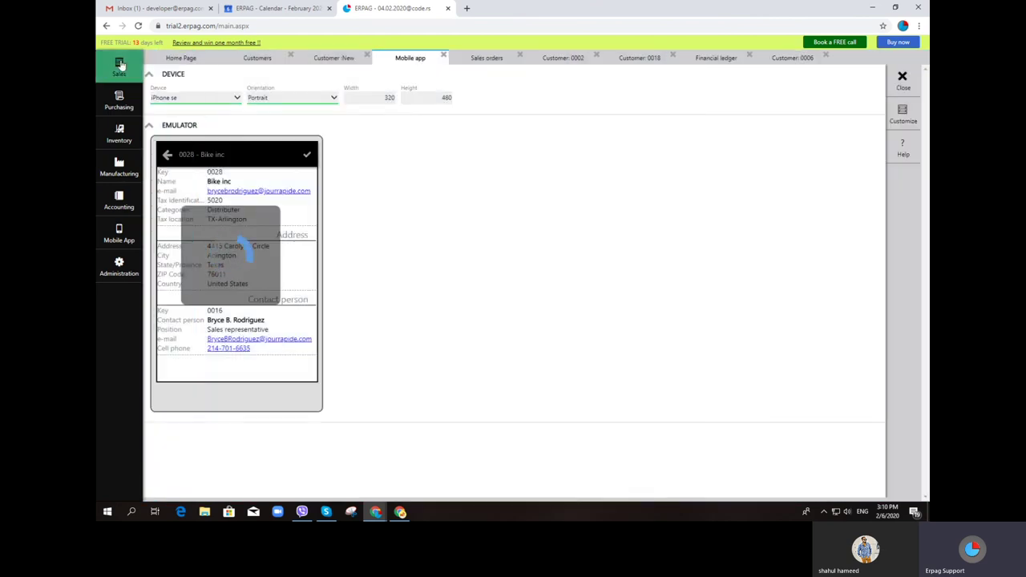
click(119, 65)
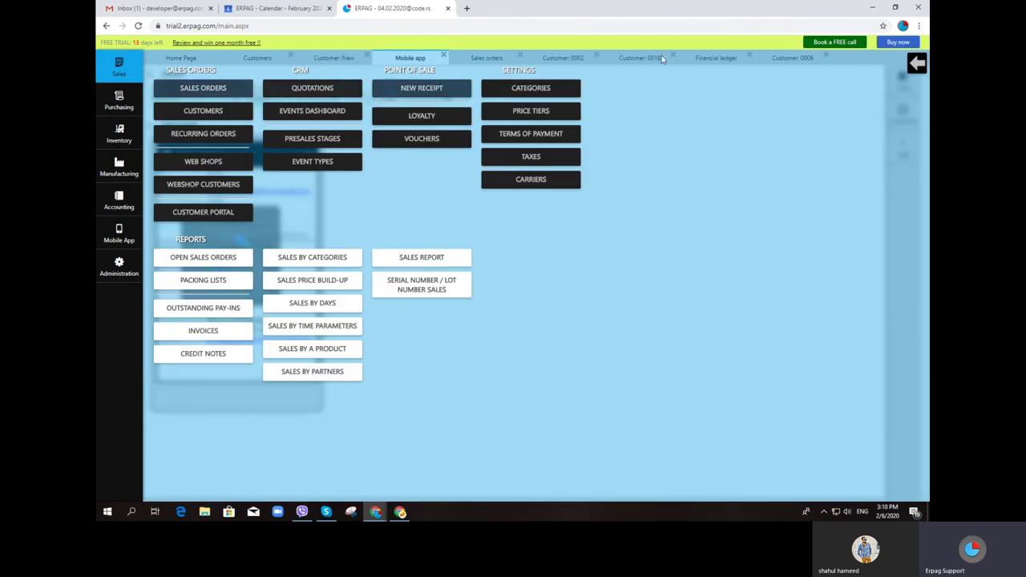
click(916, 66)
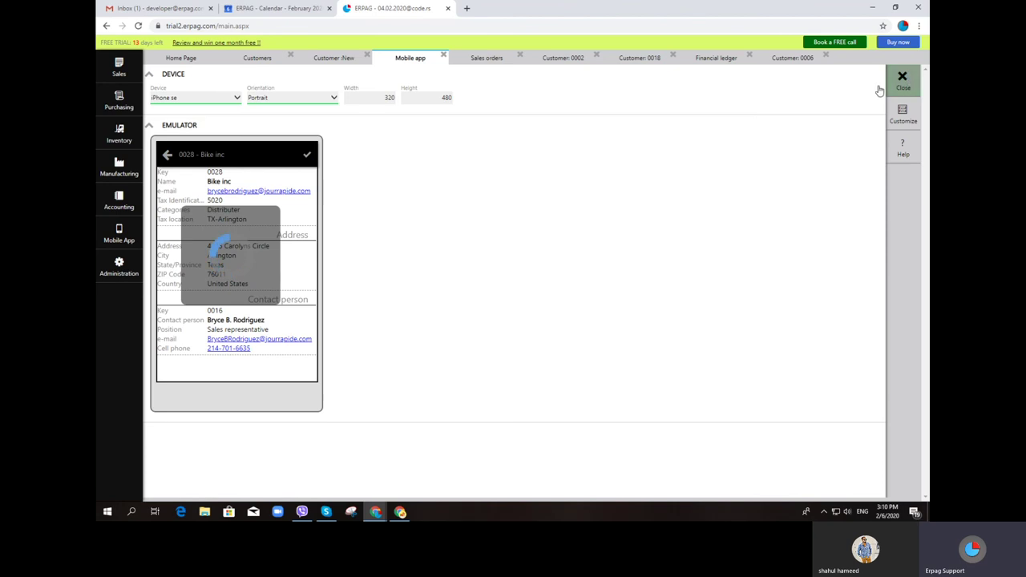
click(903, 78)
click(119, 235)
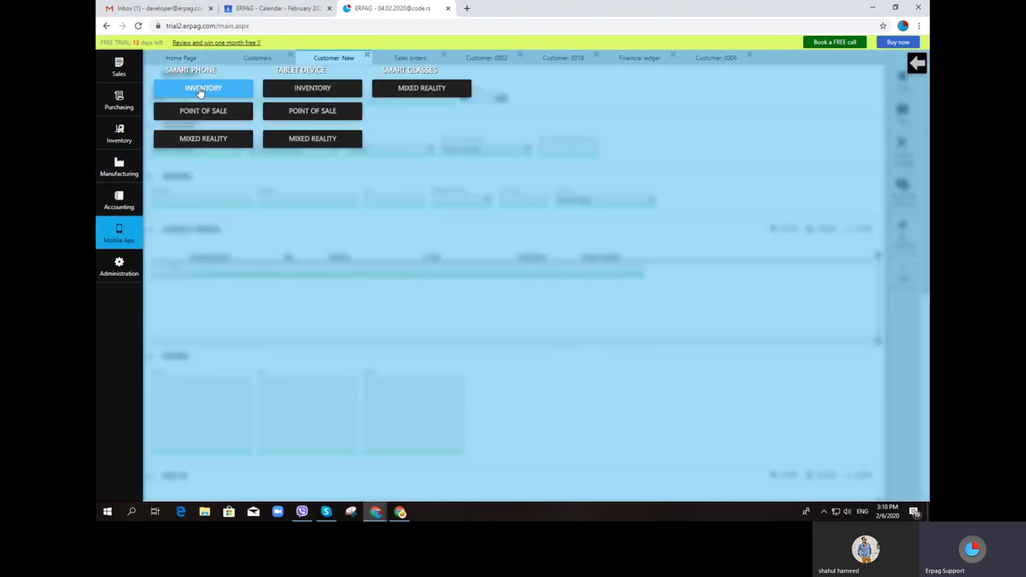
Relaunch the smartphone Point of Sale emulator and open its cart
click(206, 110)
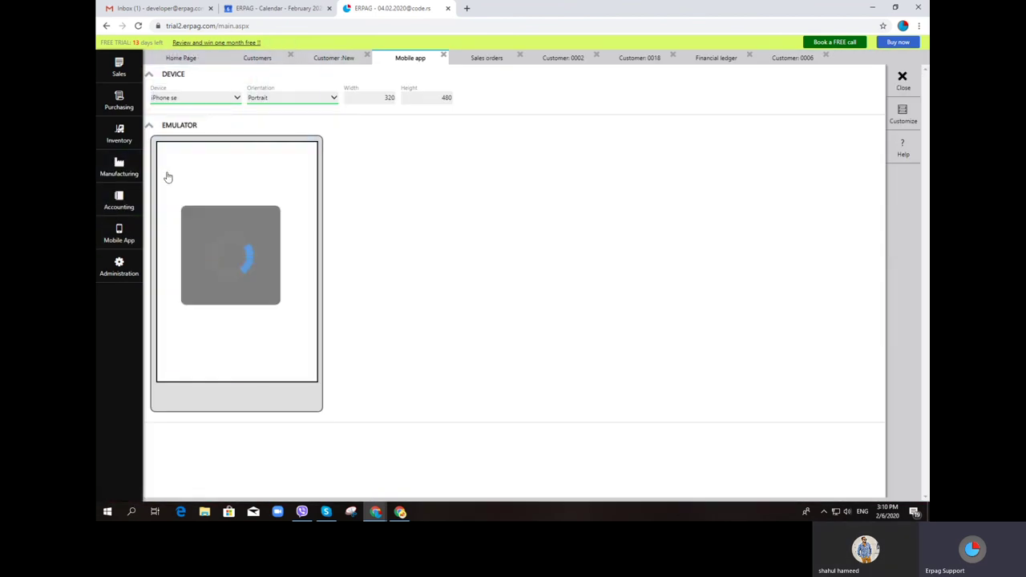
click(172, 201)
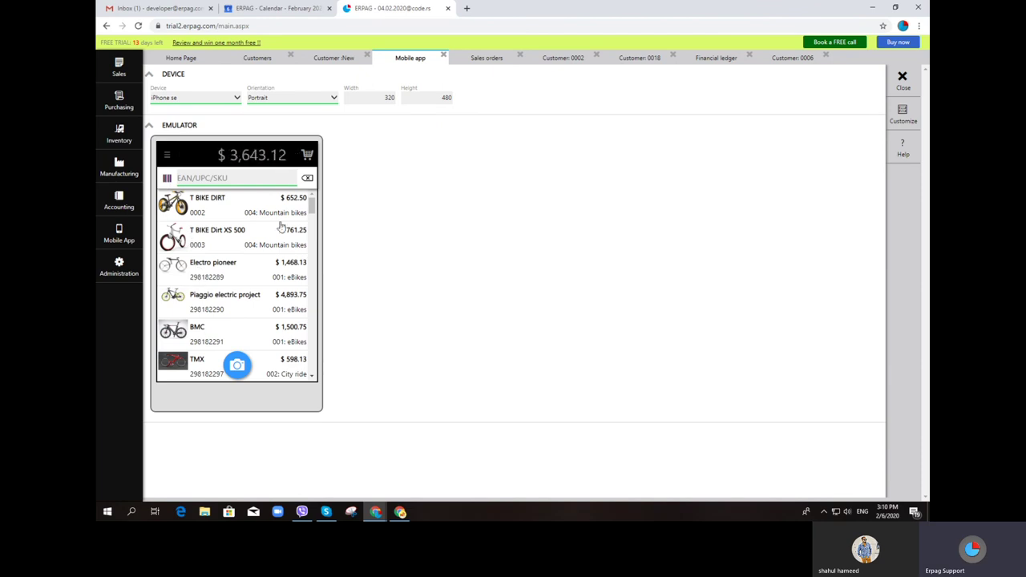
click(313, 157)
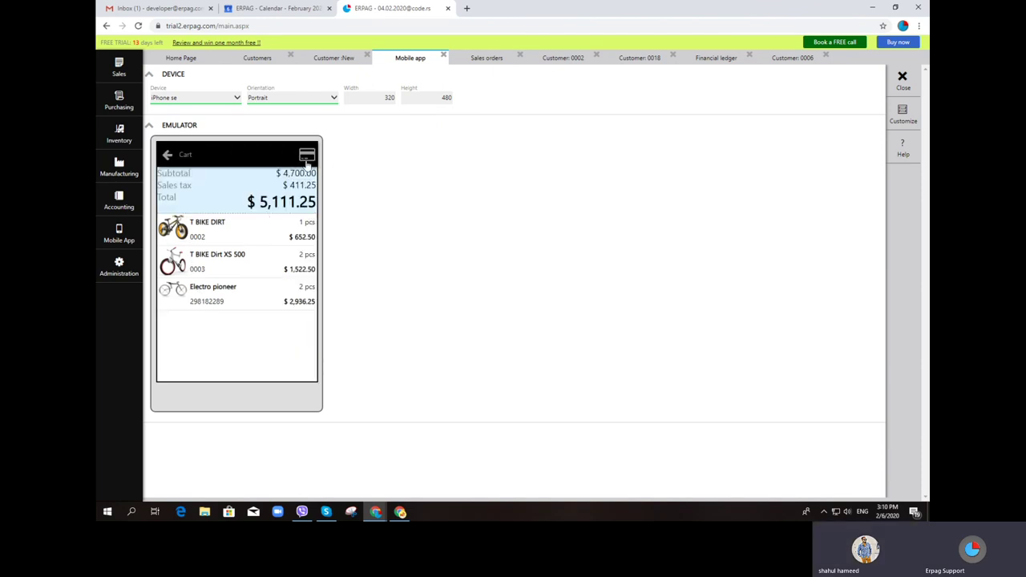
Assign customer Capriolo to the cart sale, then open the Sales Orders list
click(307, 157)
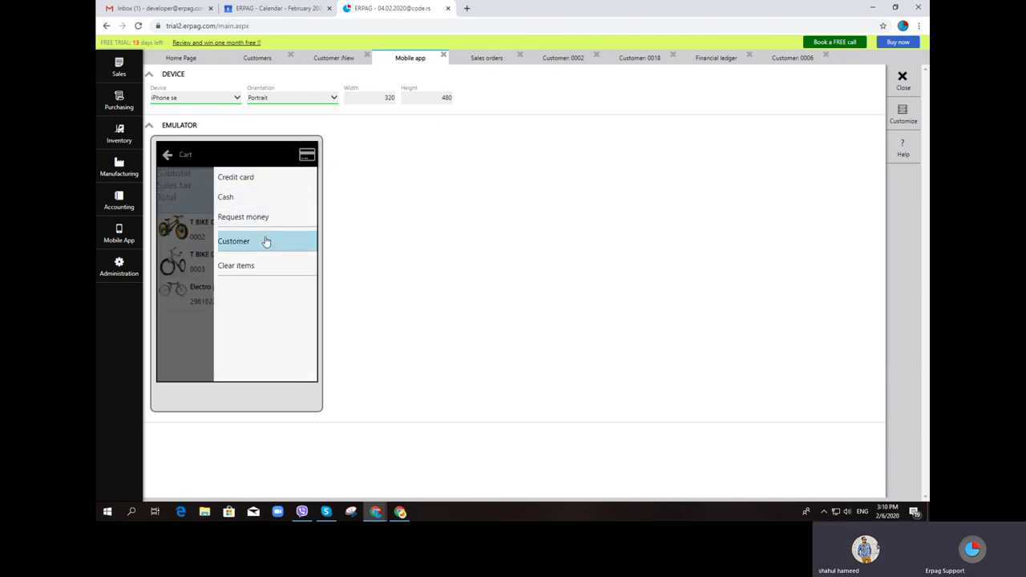
click(265, 242)
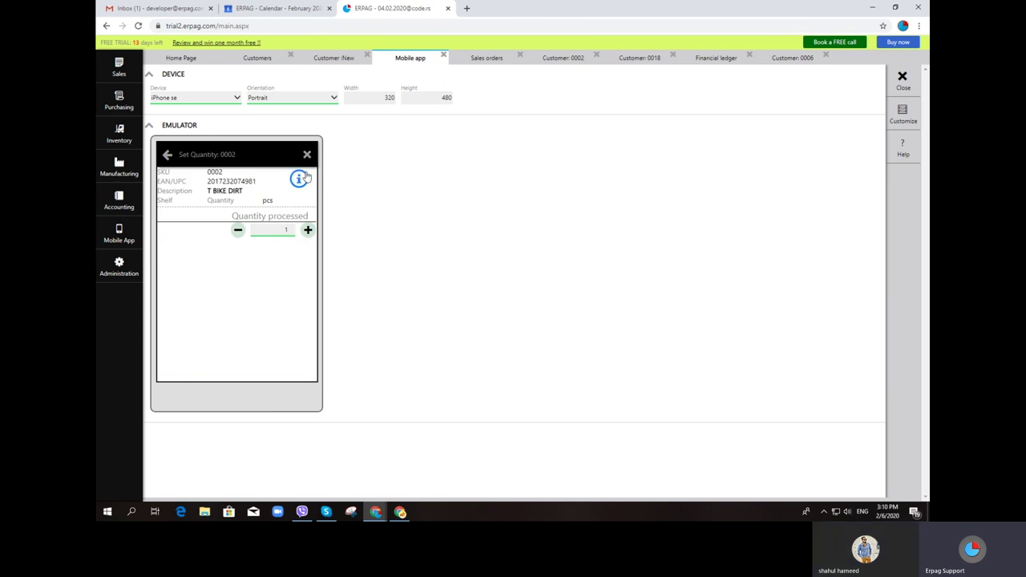
click(169, 157)
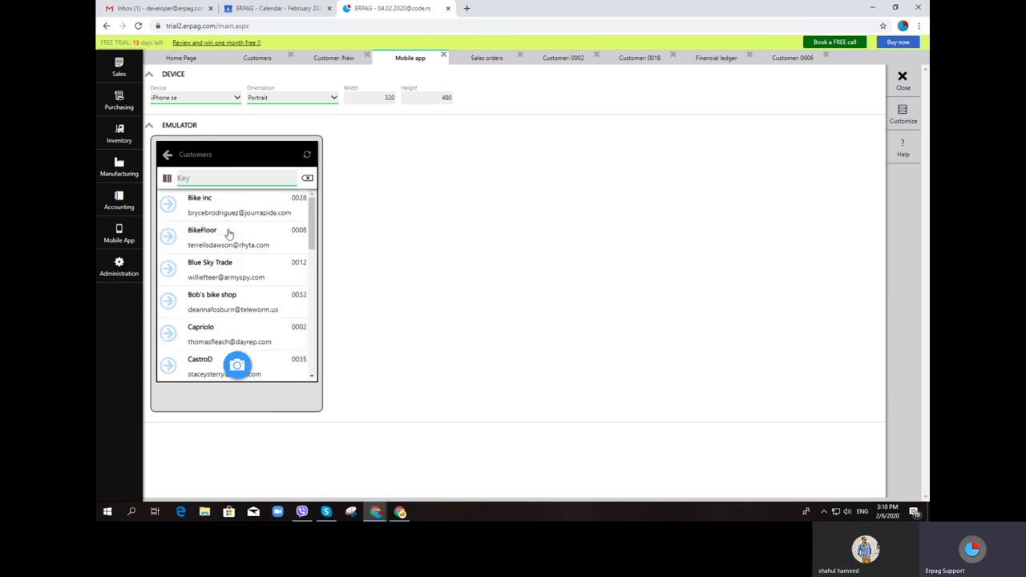
click(215, 337)
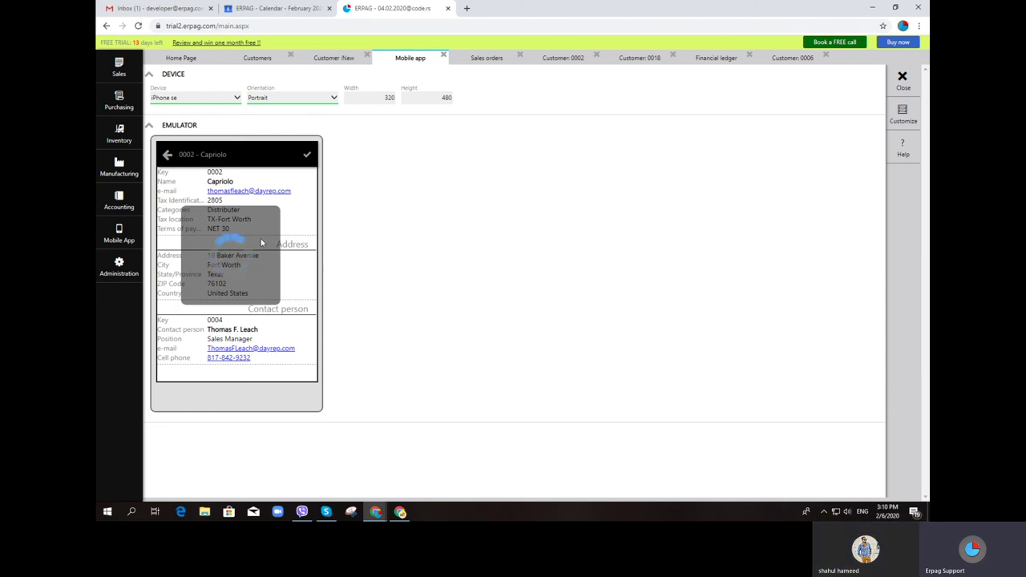
click(122, 69)
click(525, 469)
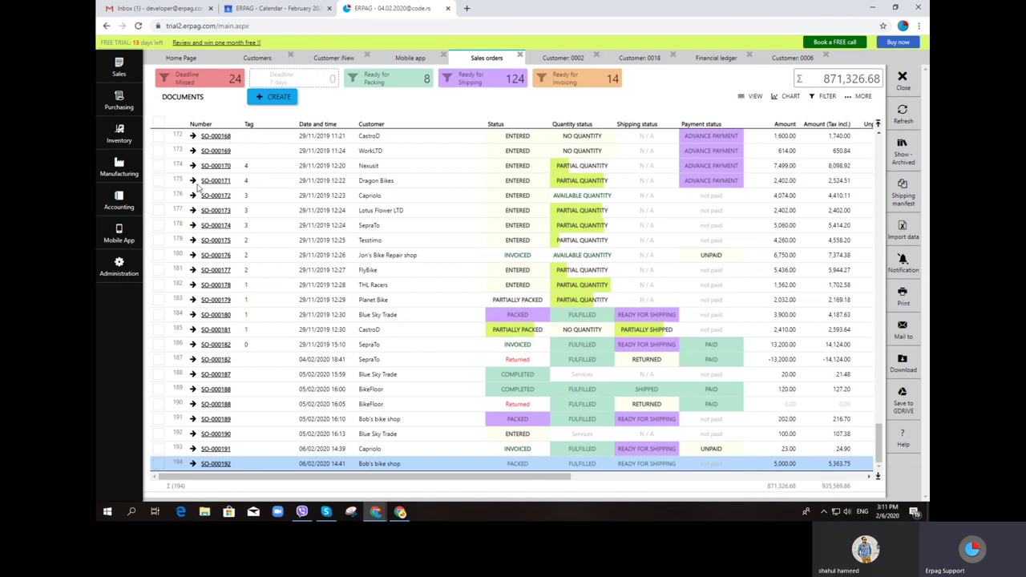
Reload ERPAG so only the Home Page dashboard remains, then open and close the live chat window
click(138, 26)
click(547, 85)
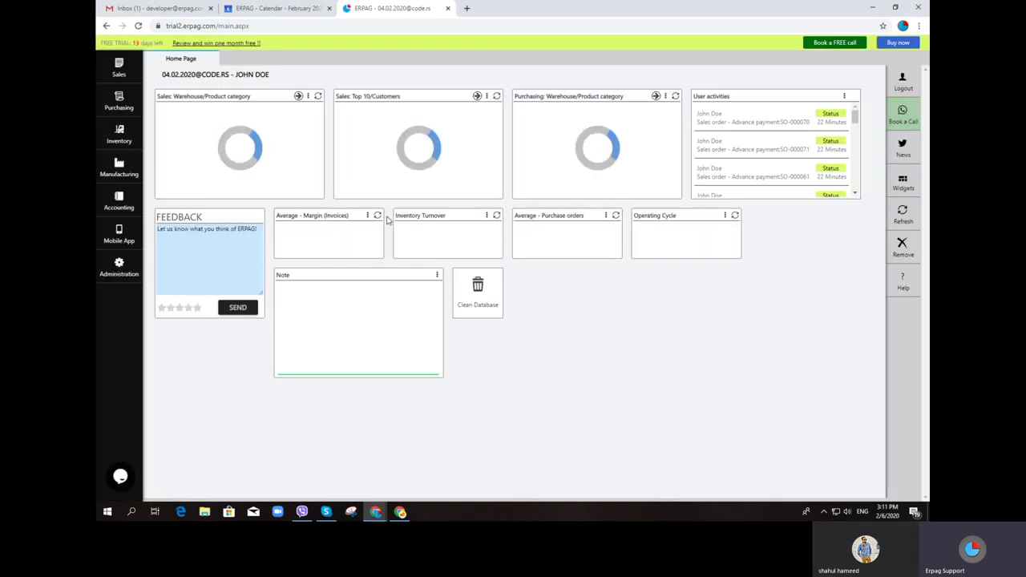
click(121, 476)
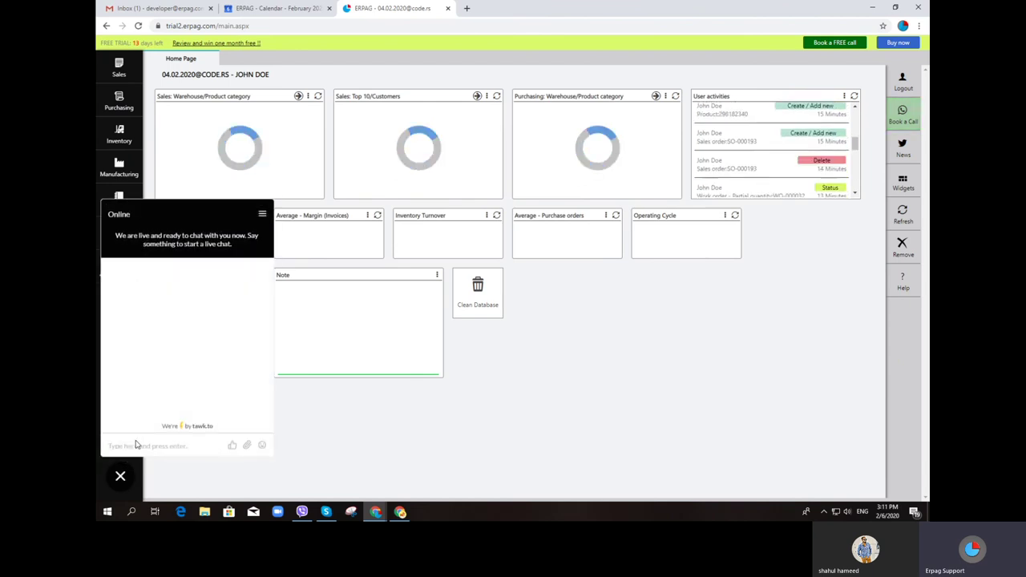
click(121, 477)
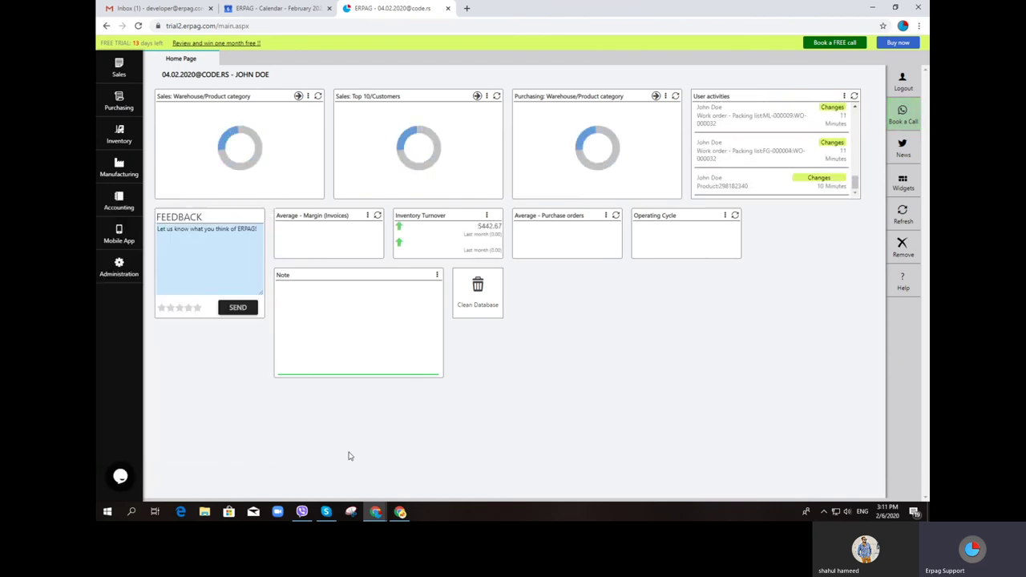